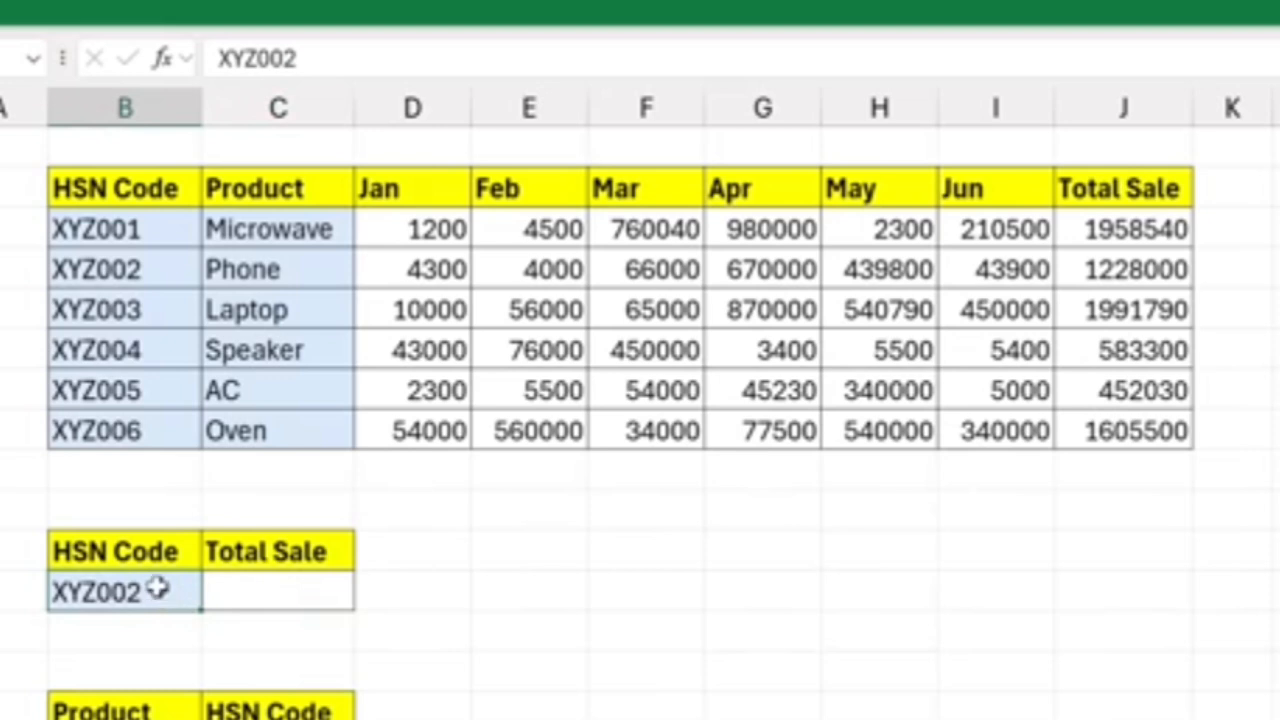
left_click_drag(130, 229, 125, 430)
left_click(110, 347)
left_click_drag(128, 349, 1165, 350)
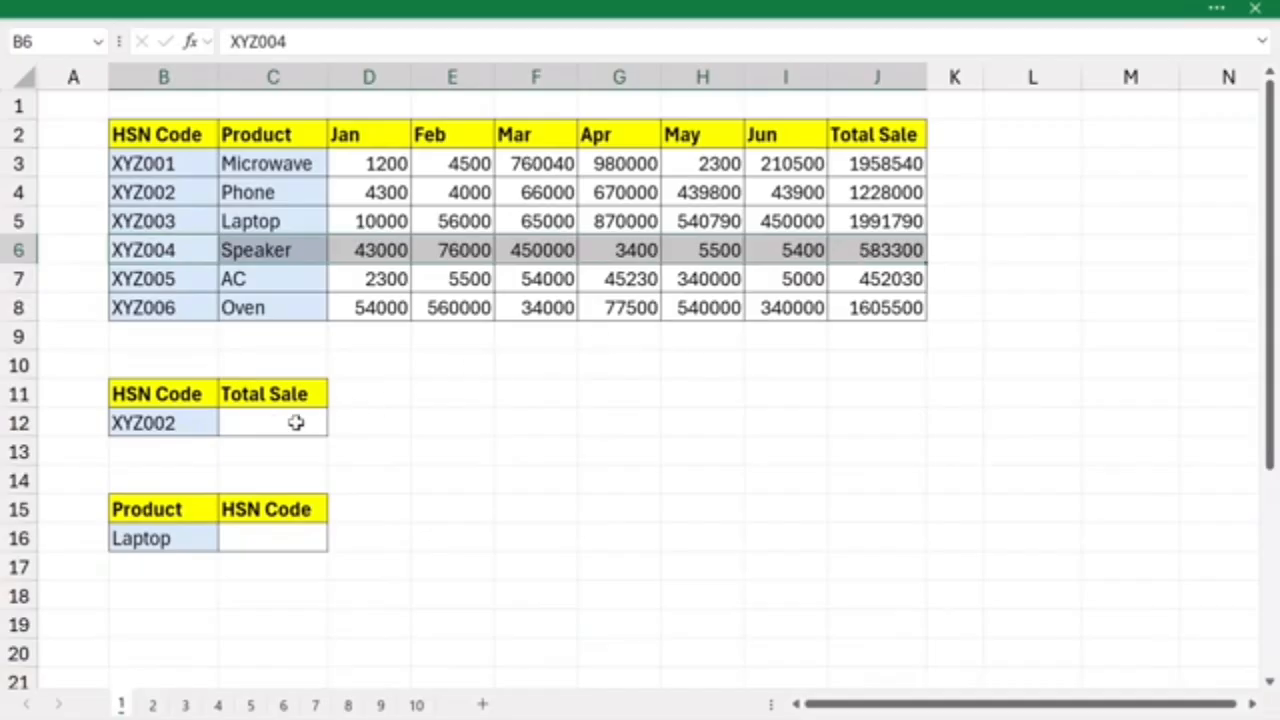
- Enter =XLOOKUP(B12,B3:B8,J3:J8) in C12 to return the Total Sale for the HSN code in B12
left_click(275, 592)
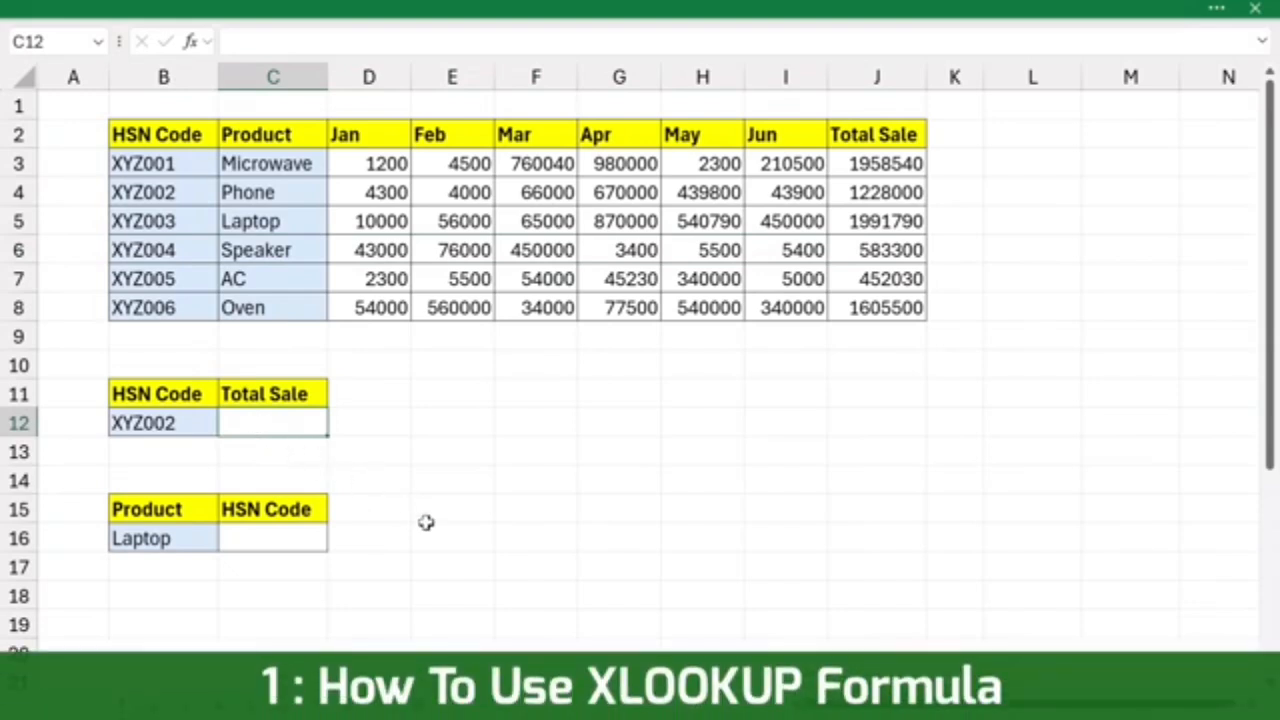
type("=xloo")
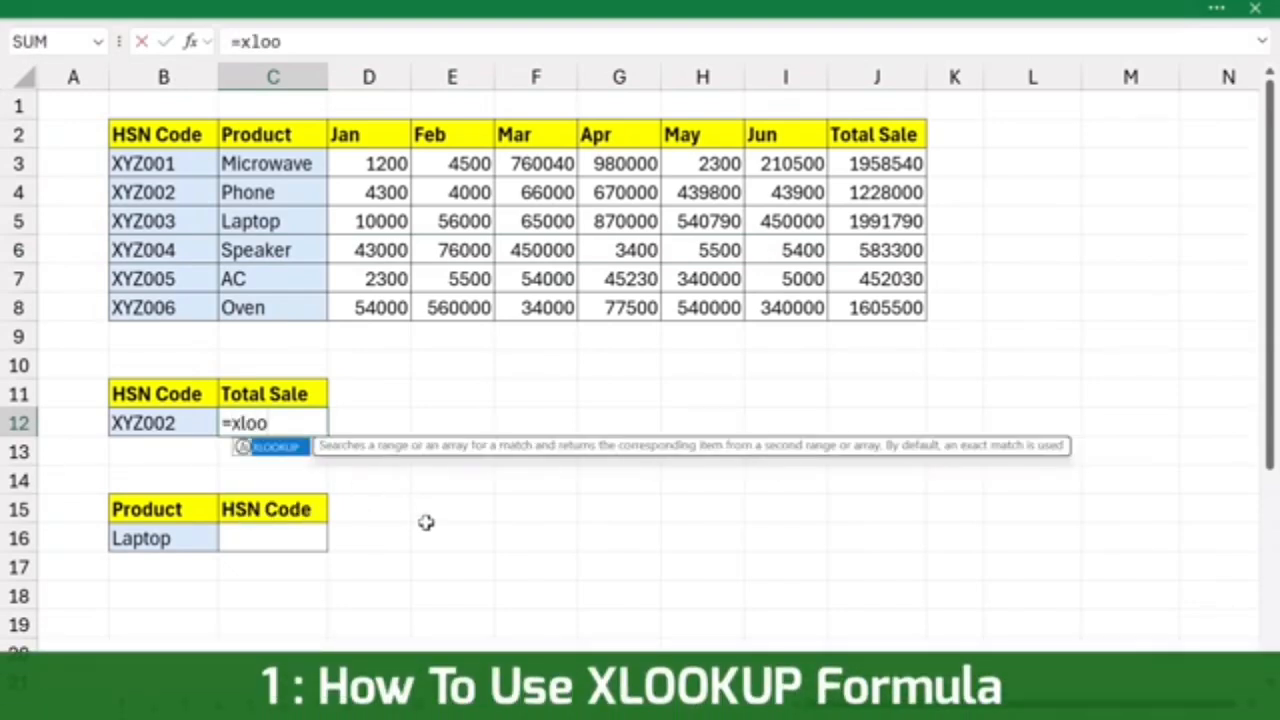
key("Tab")
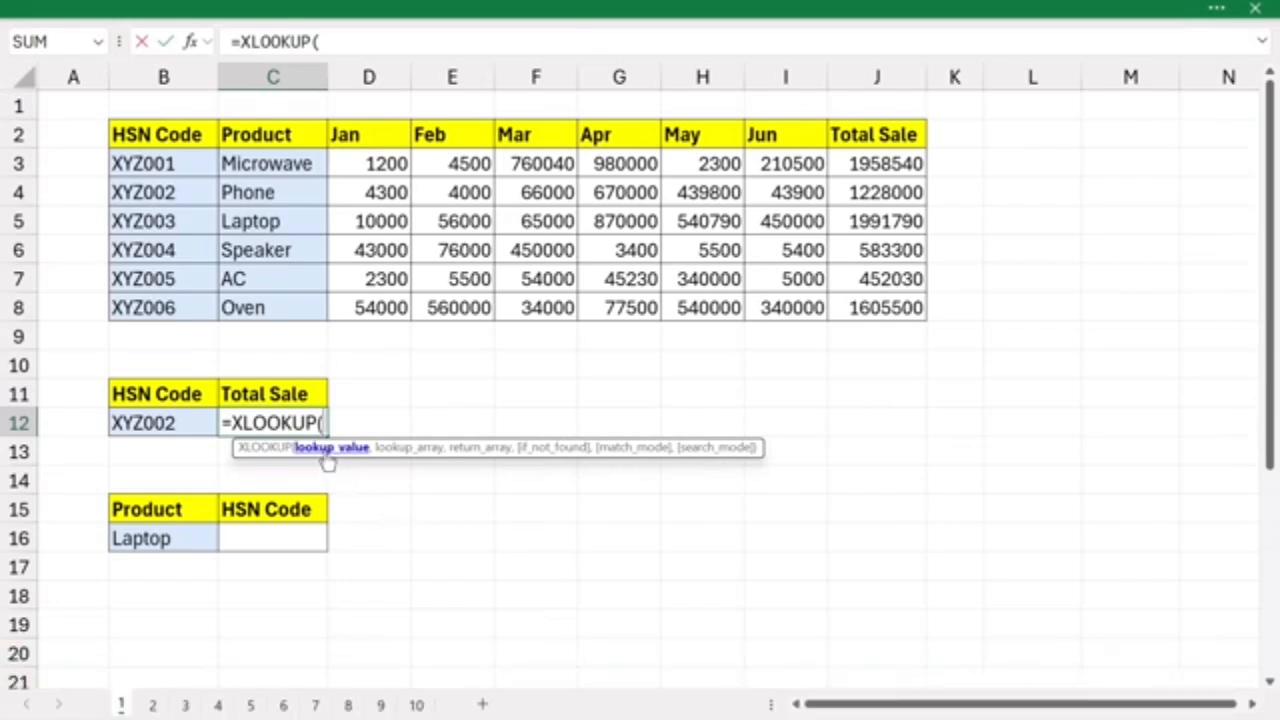
left_click(187, 423)
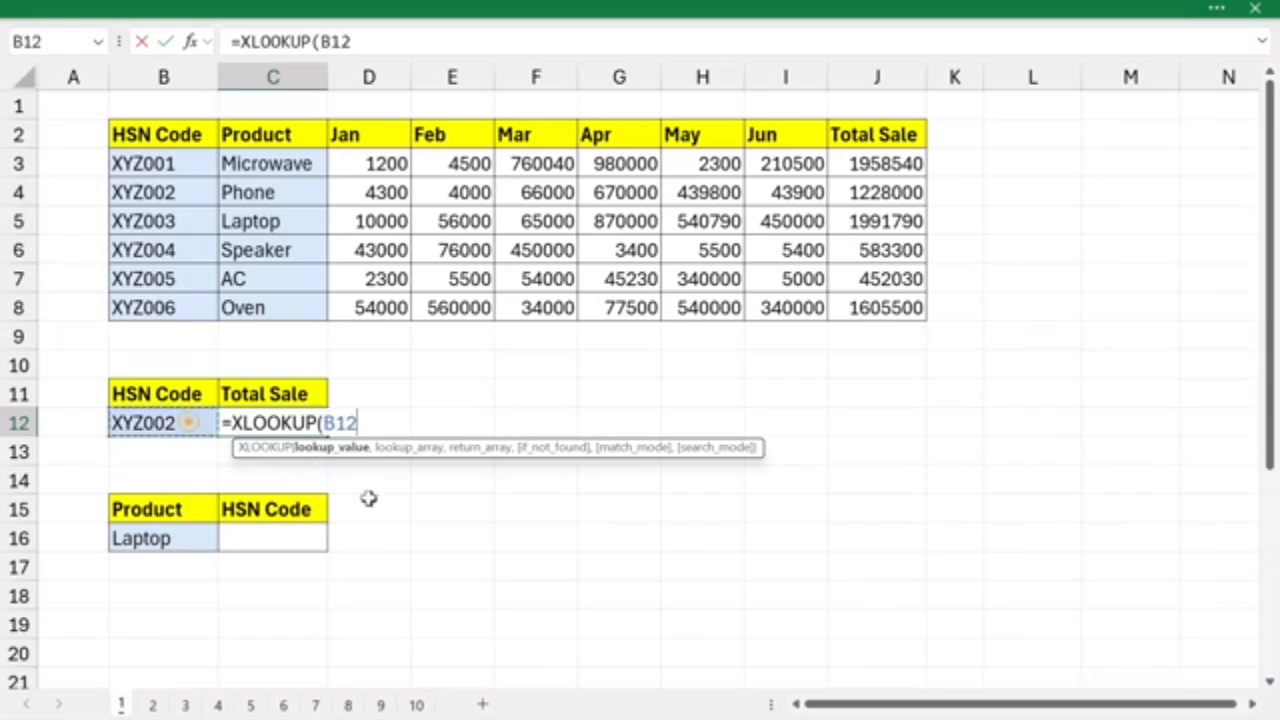
type(",")
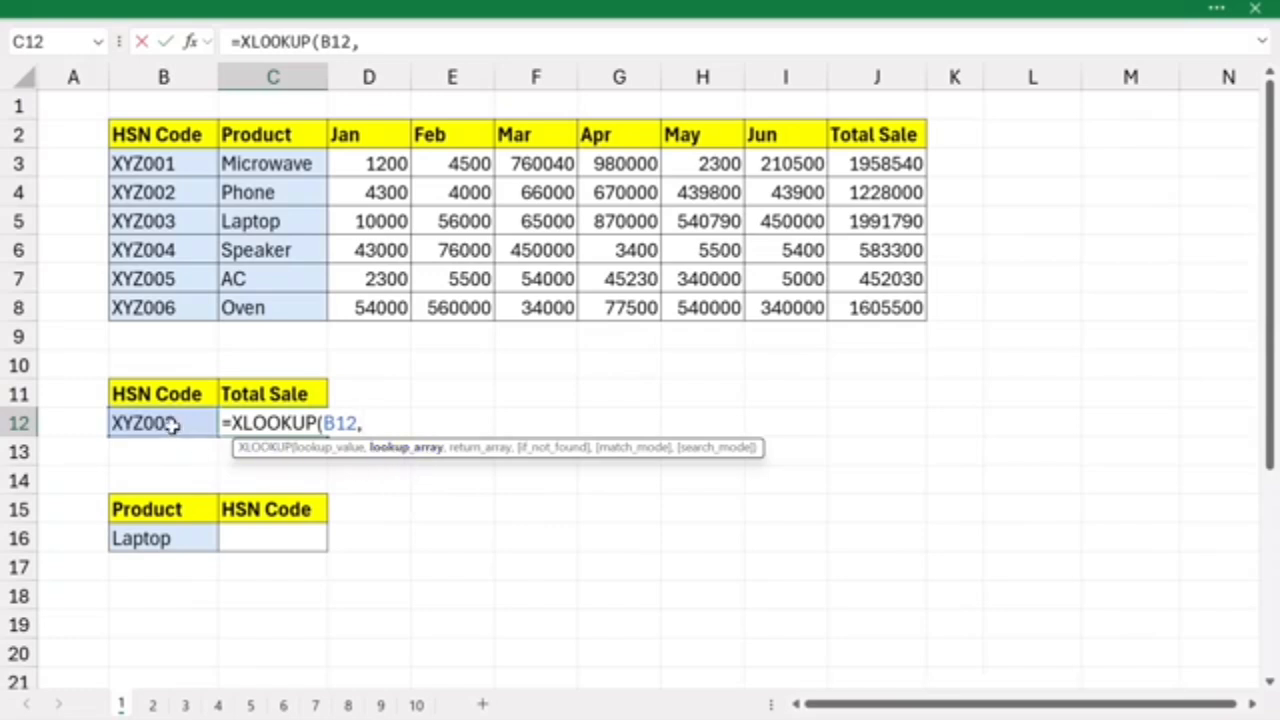
left_click_drag(147, 167, 150, 305)
type(",")
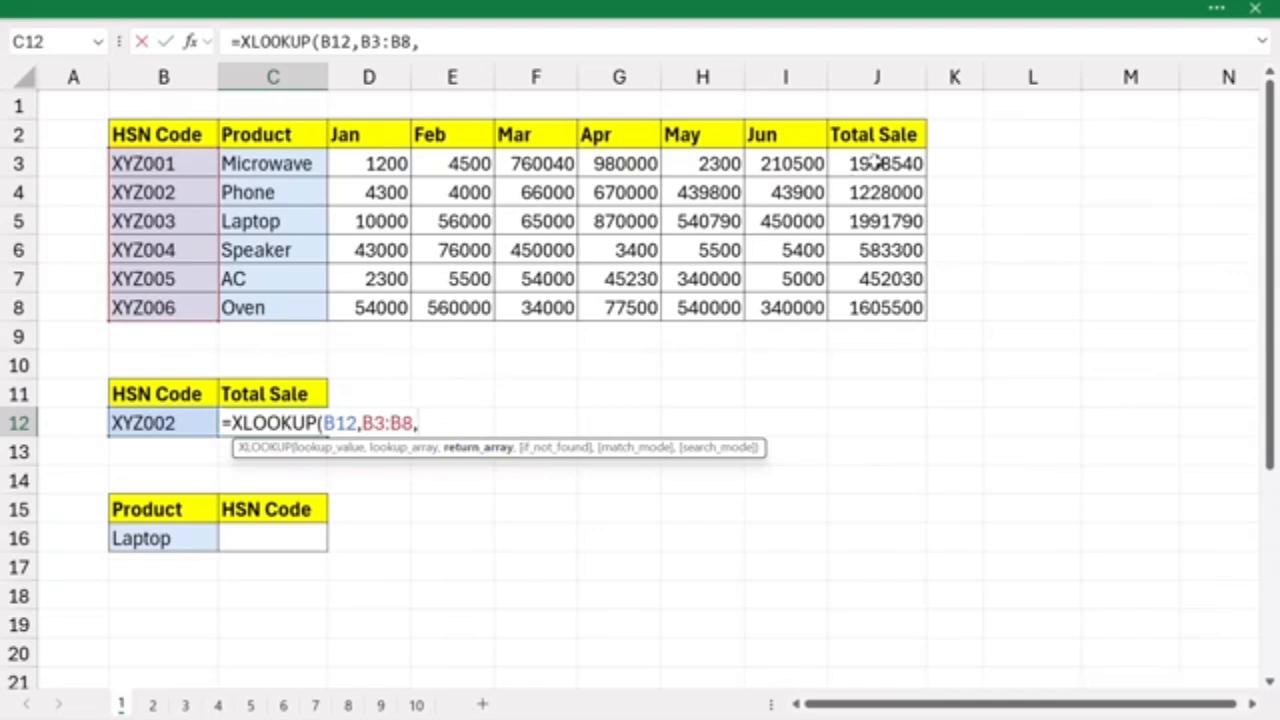
left_click_drag(873, 163, 876, 310)
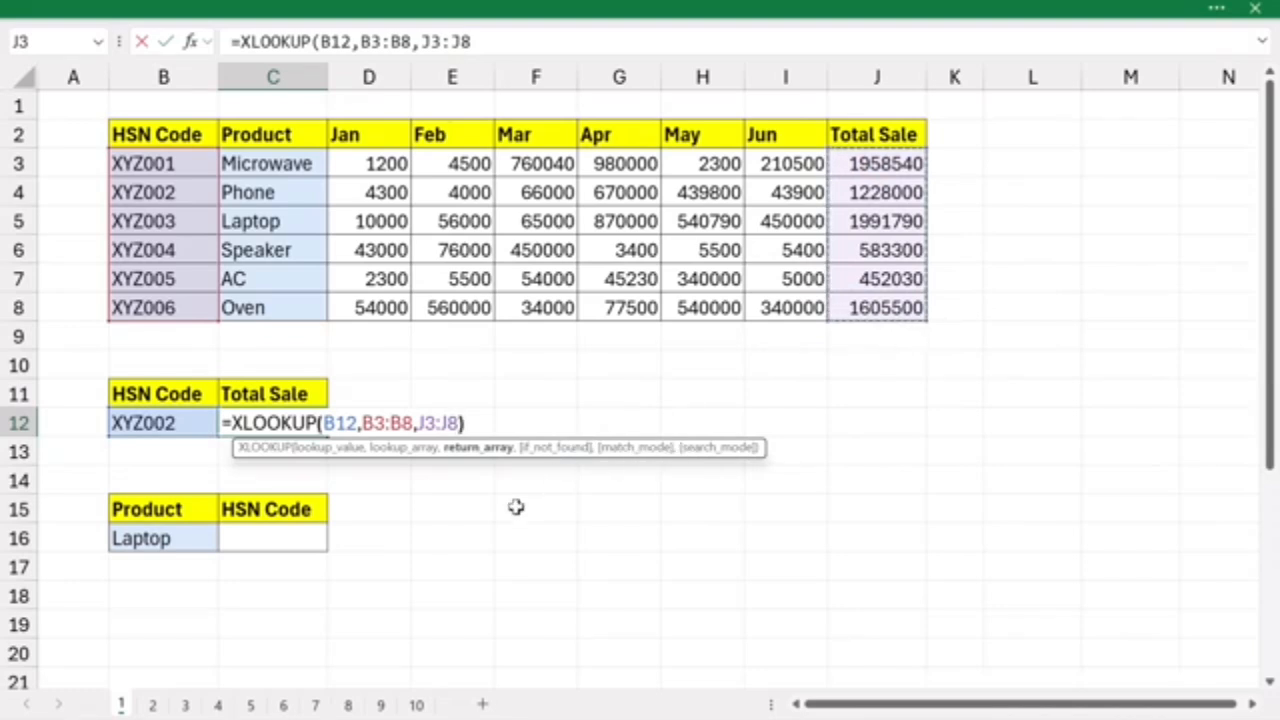
key("Return")
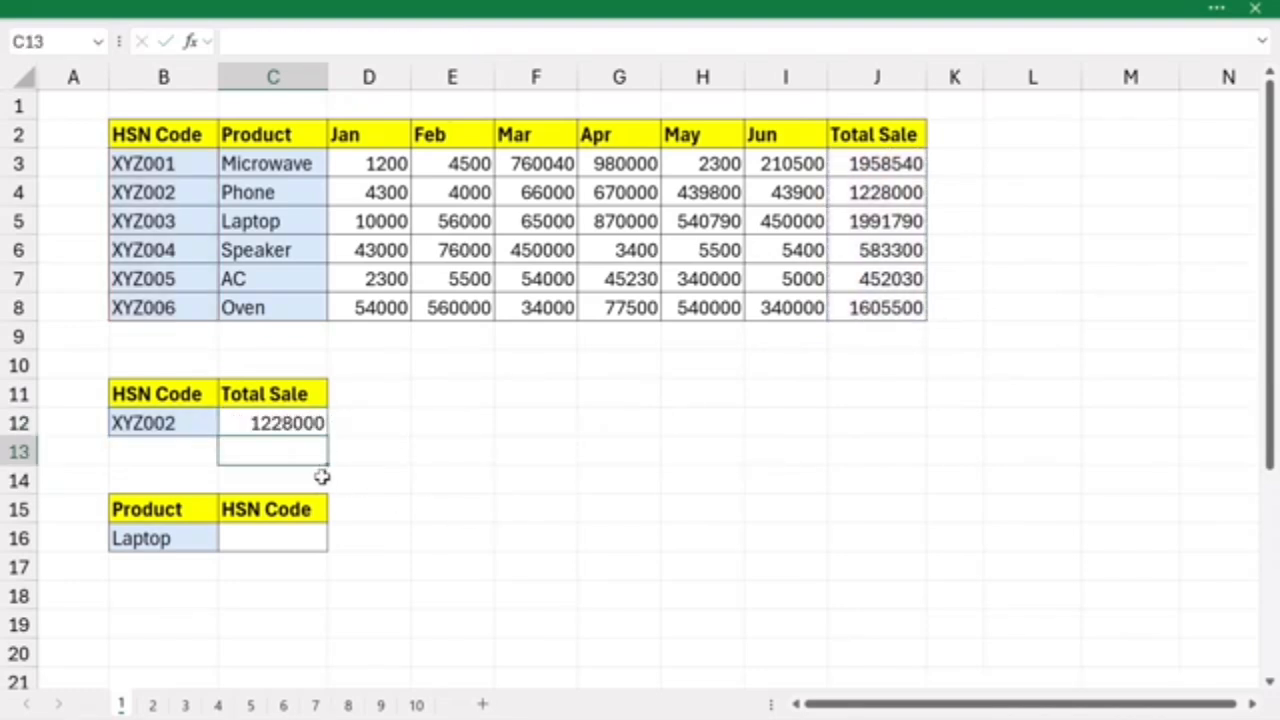
- Check the returned total against the XYZ002 row, and change the lookup HSN code in B12 to XYZ004
left_click(190, 427)
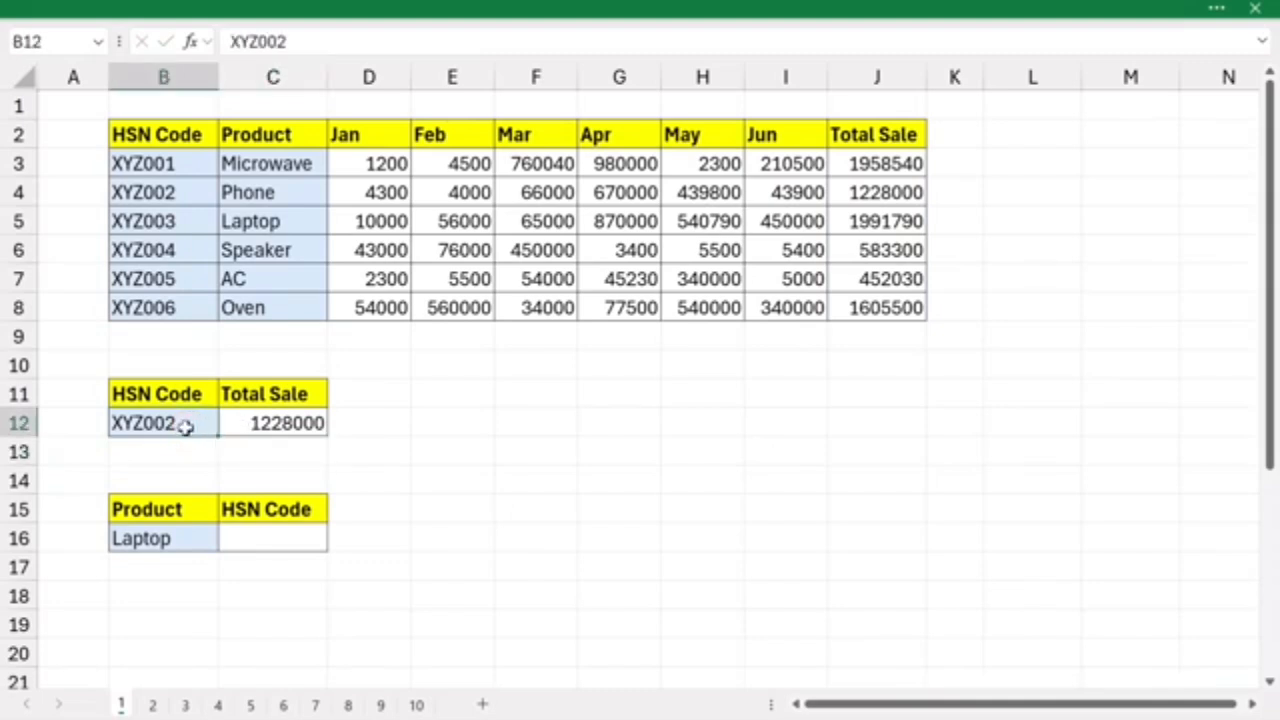
left_click_drag(165, 168, 166, 340)
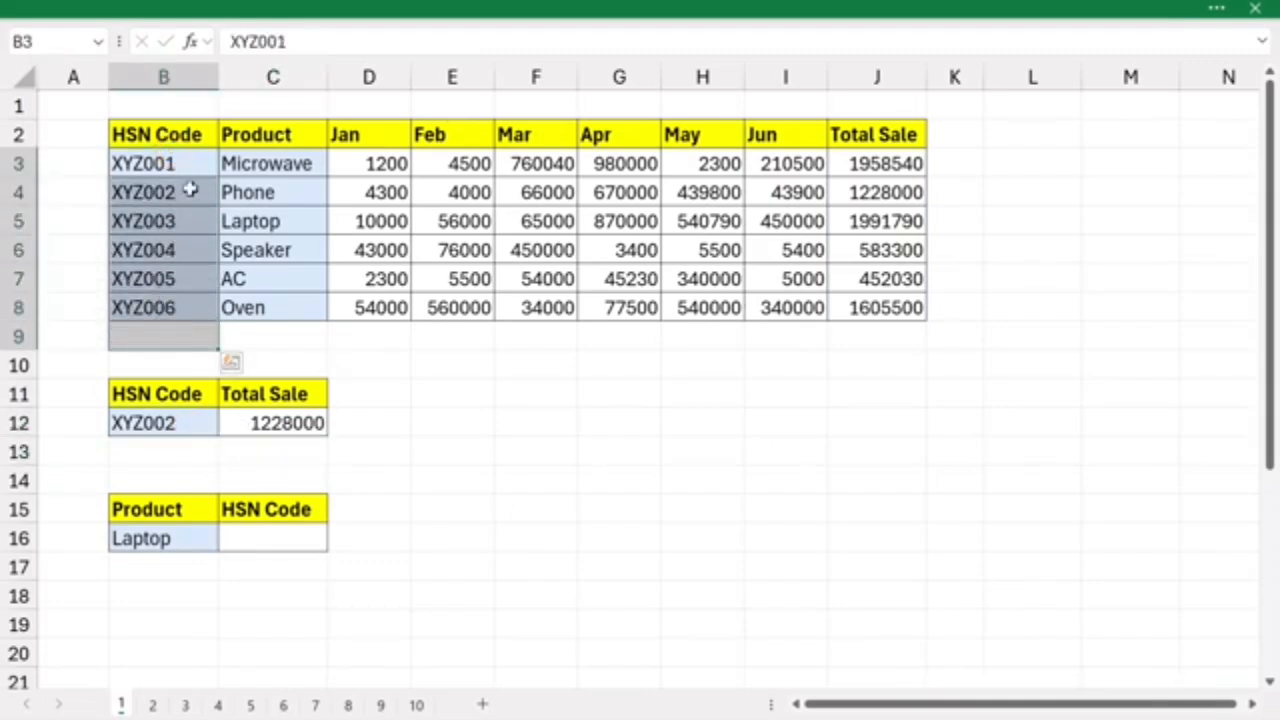
left_click(182, 192)
left_click_drag(180, 191, 882, 188)
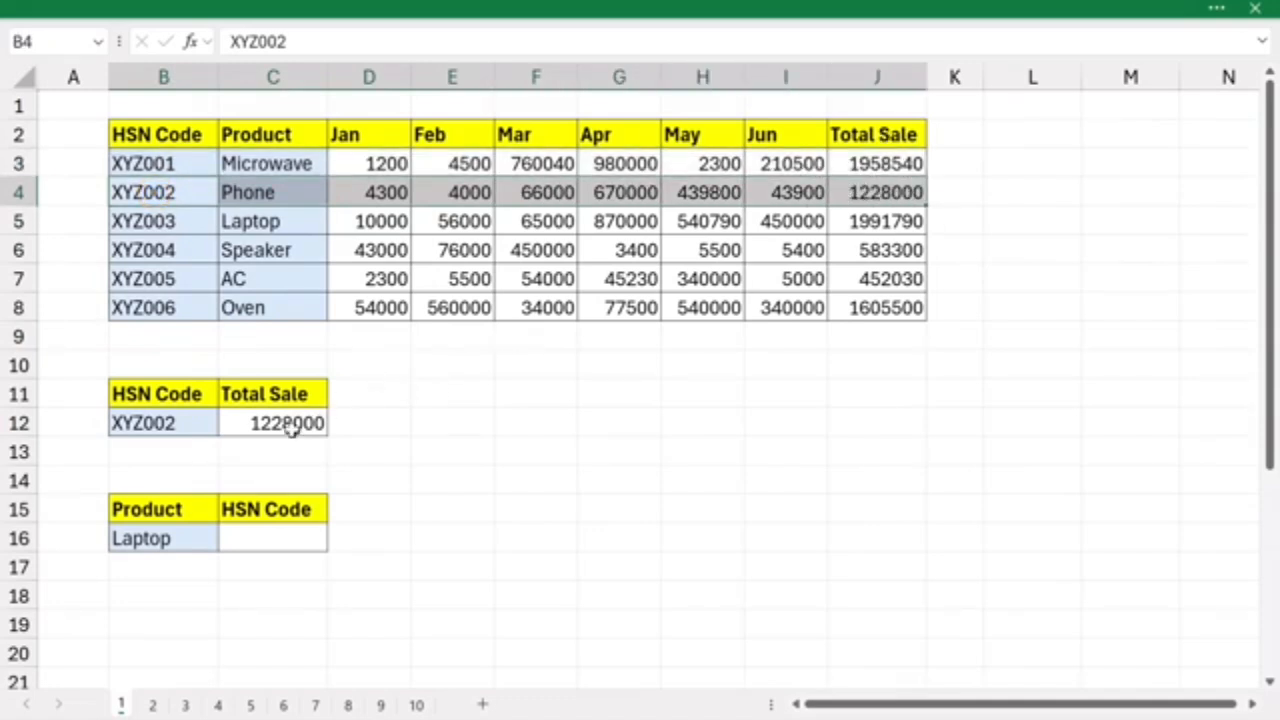
double_click(193, 425)
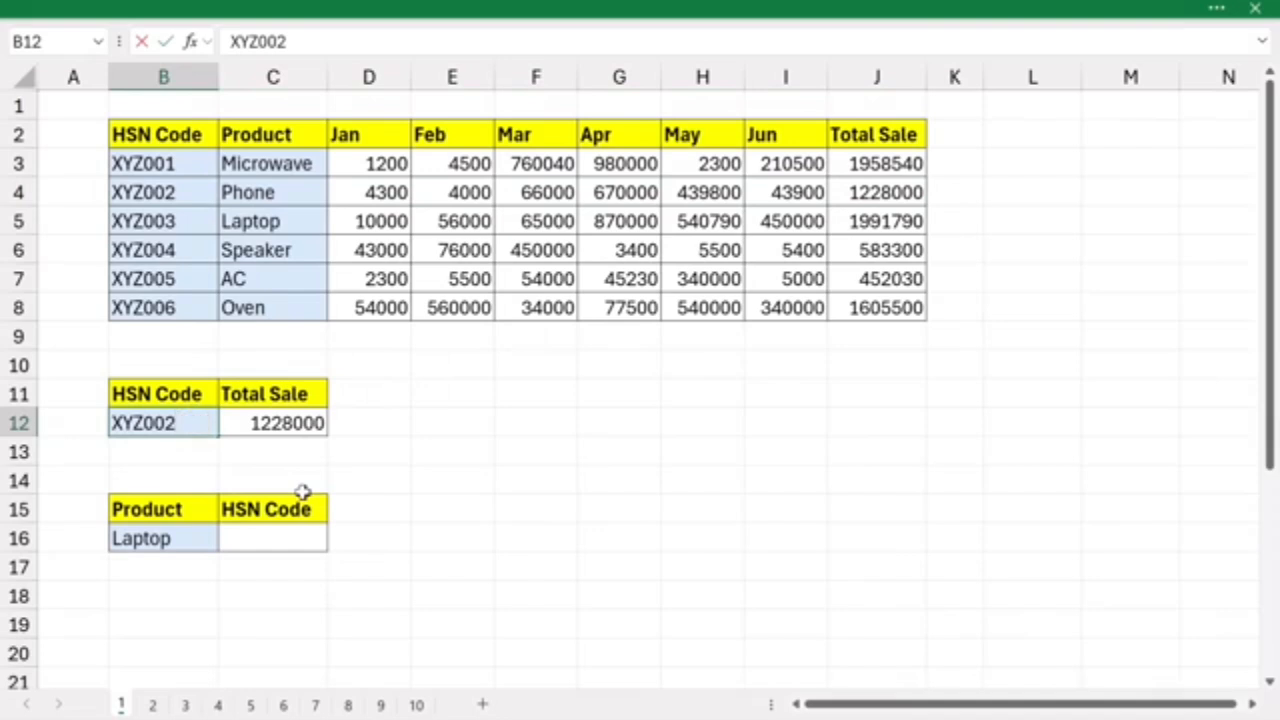
key("Return")
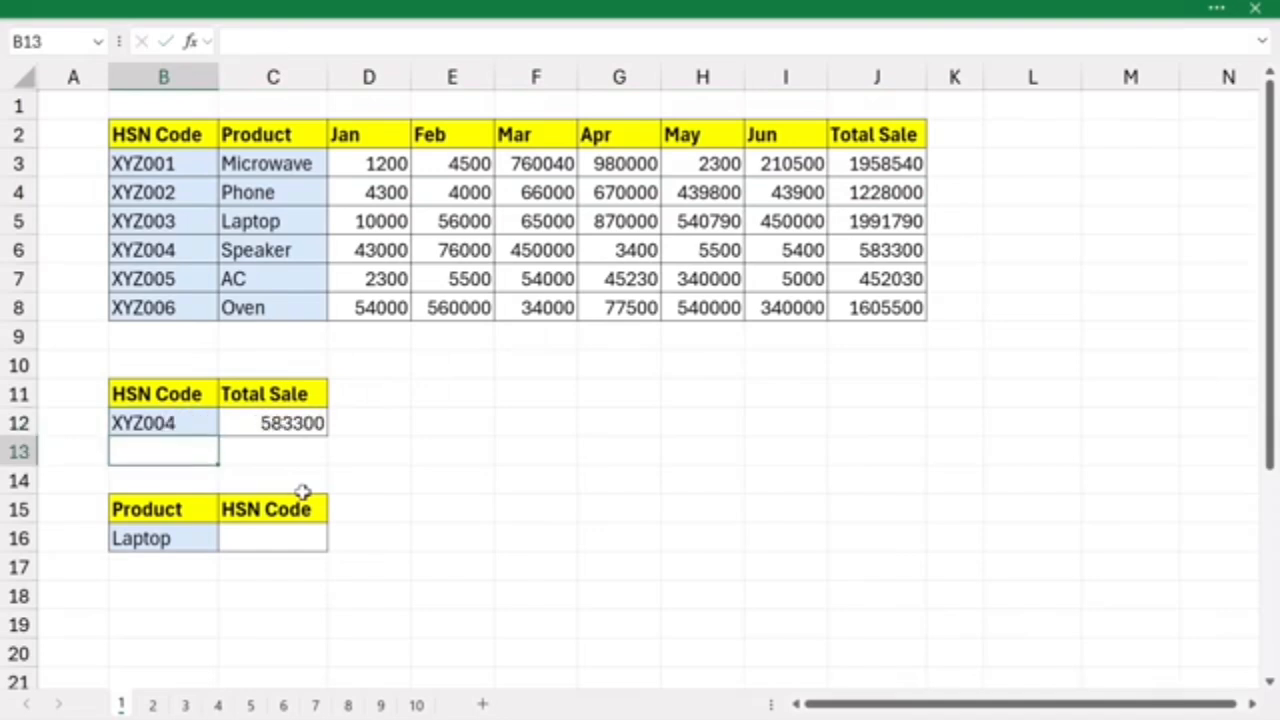
left_click(303, 423)
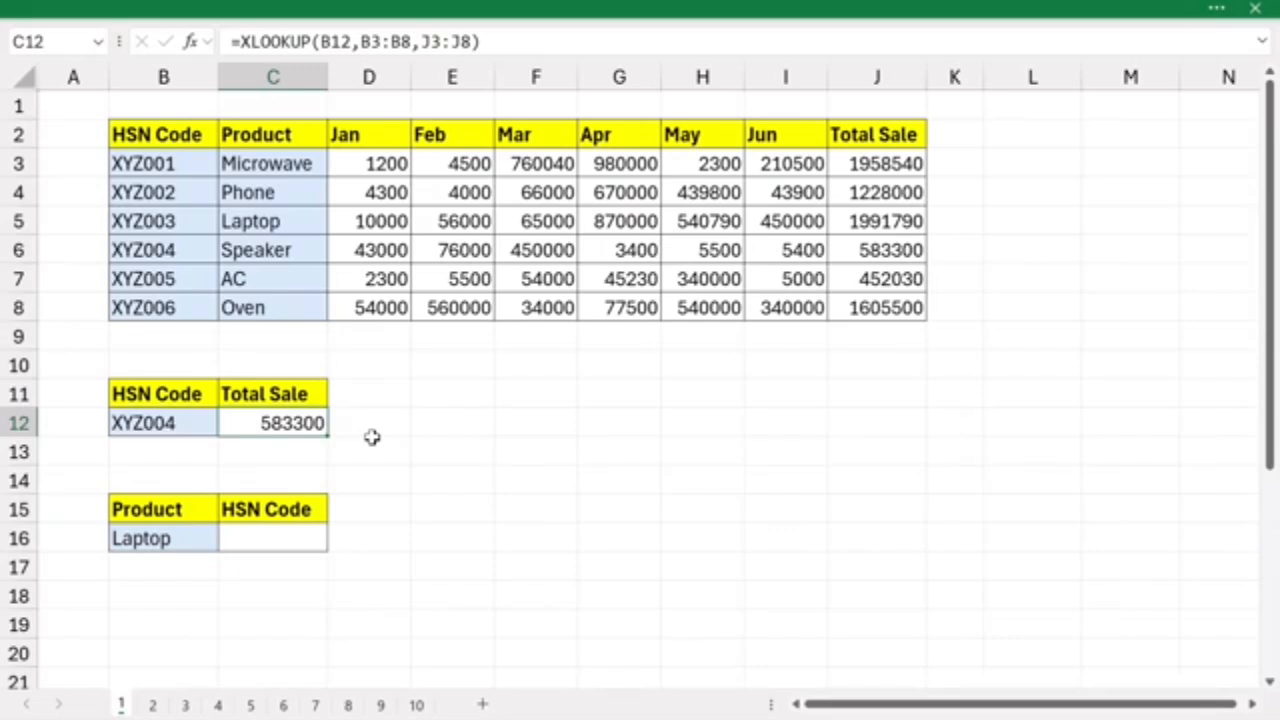
left_click(268, 537)
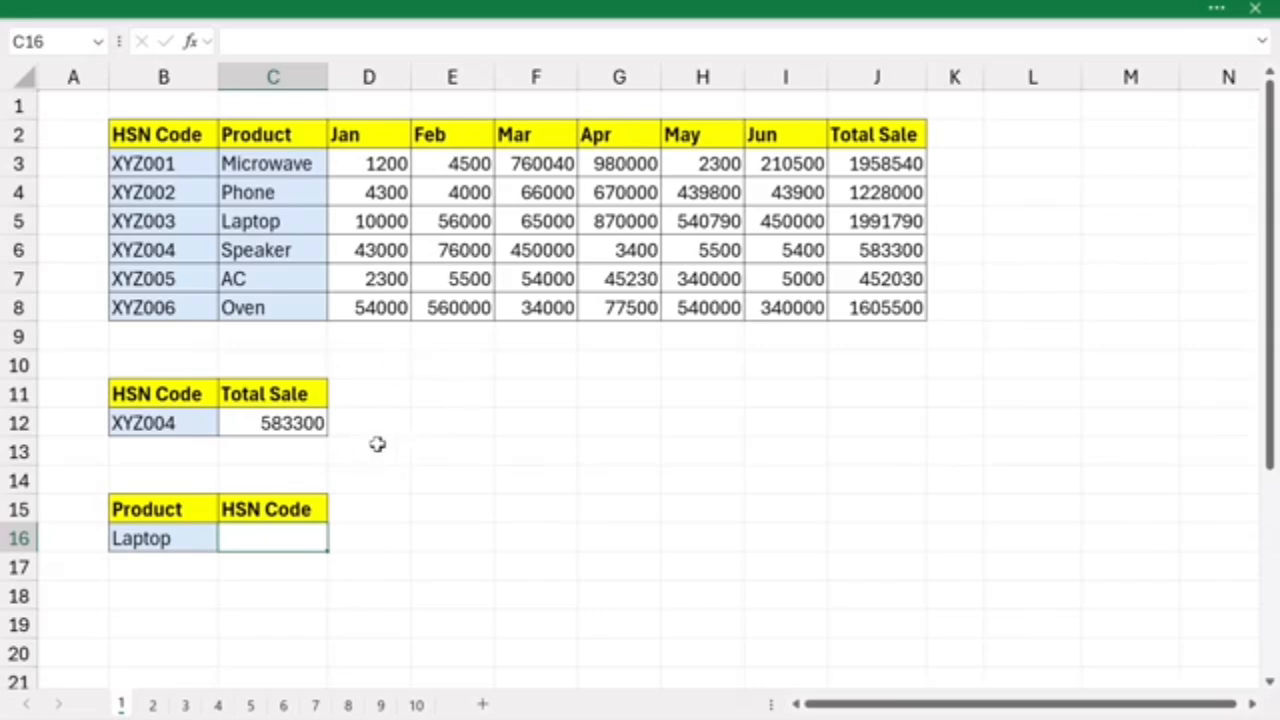
left_click_drag(137, 163, 133, 305)
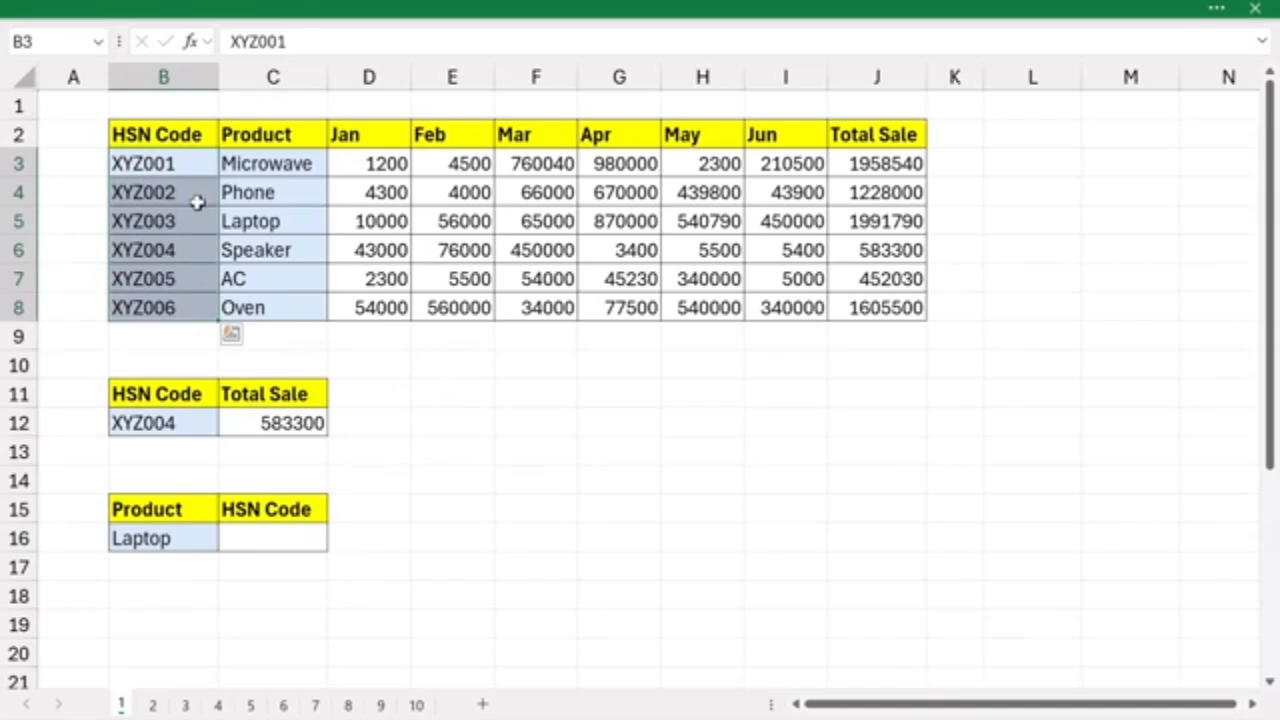
left_click(262, 537)
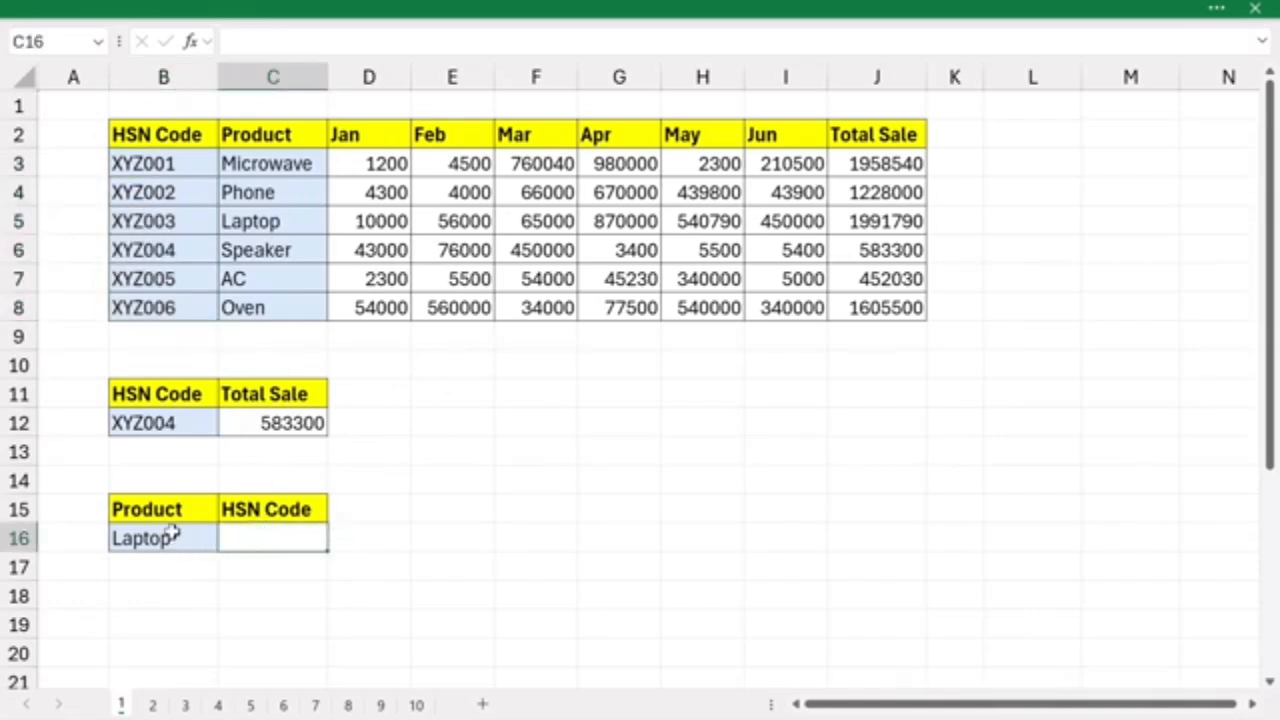
left_click_drag(265, 162, 260, 295)
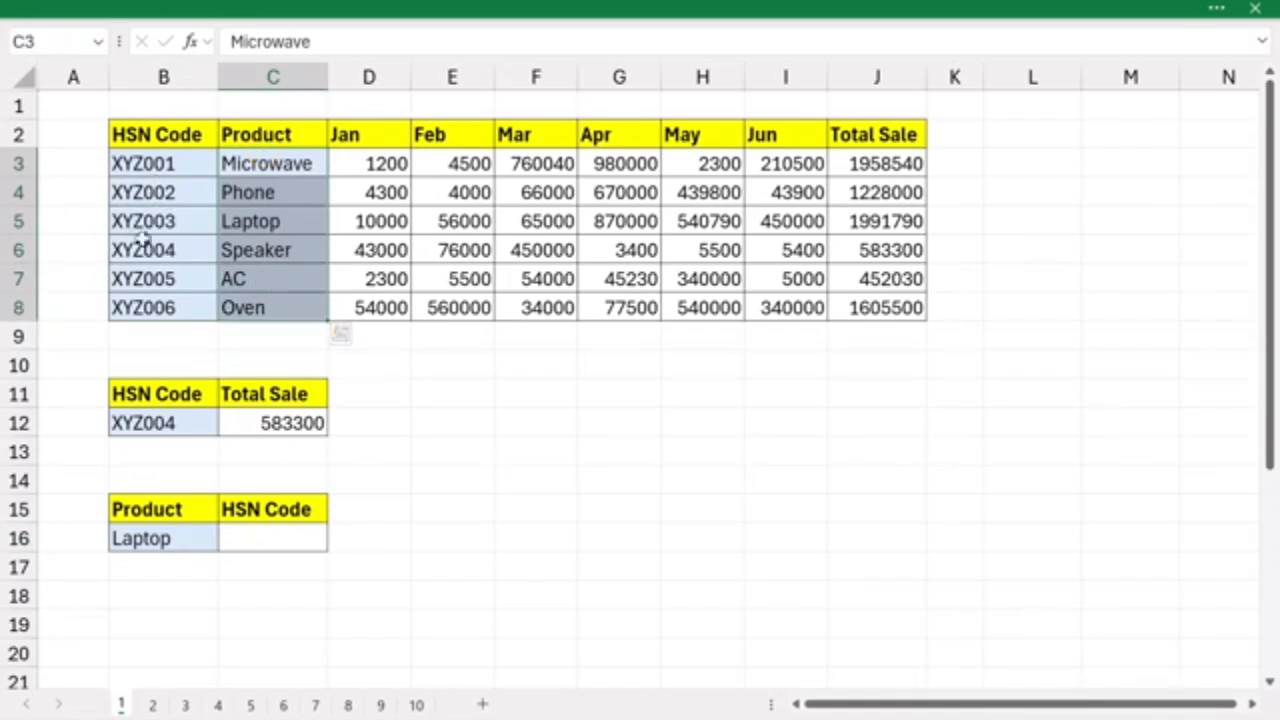
- Enter =XLOOKUP(B16,C3:C8,B3:B8) in C16 to return the HSN code for the product in B16
left_click(256, 539)
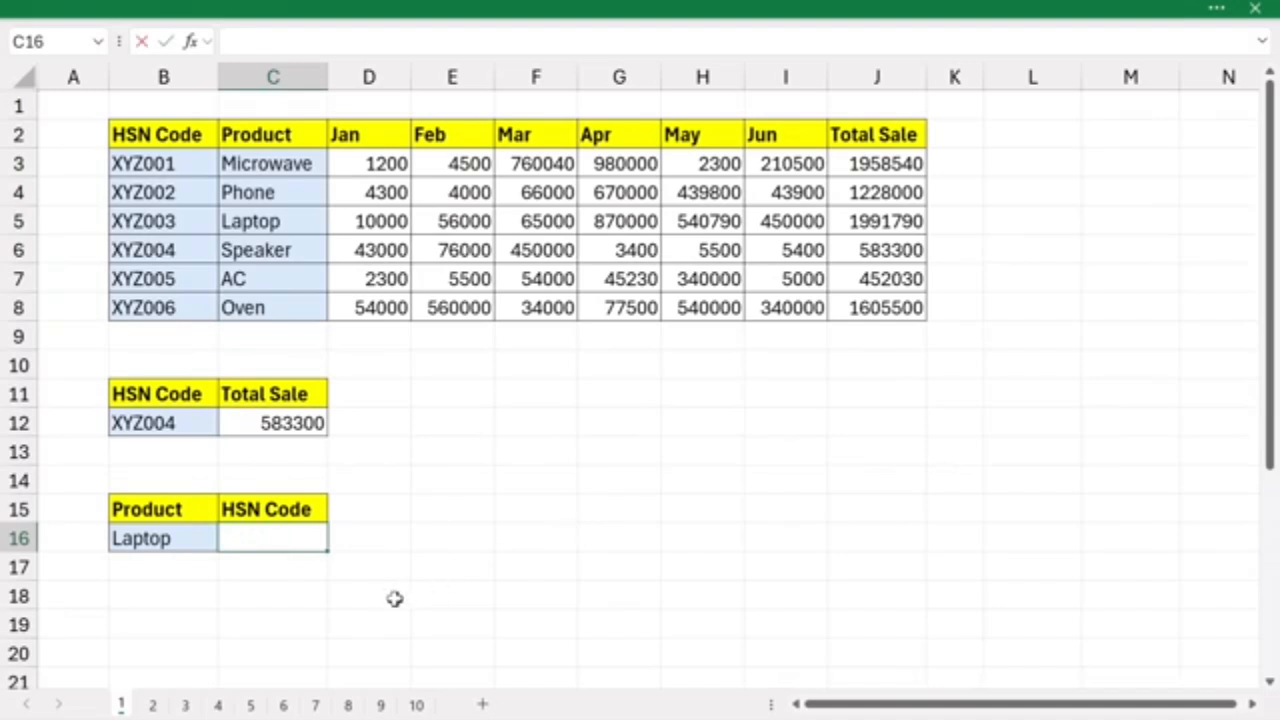
type("=xl")
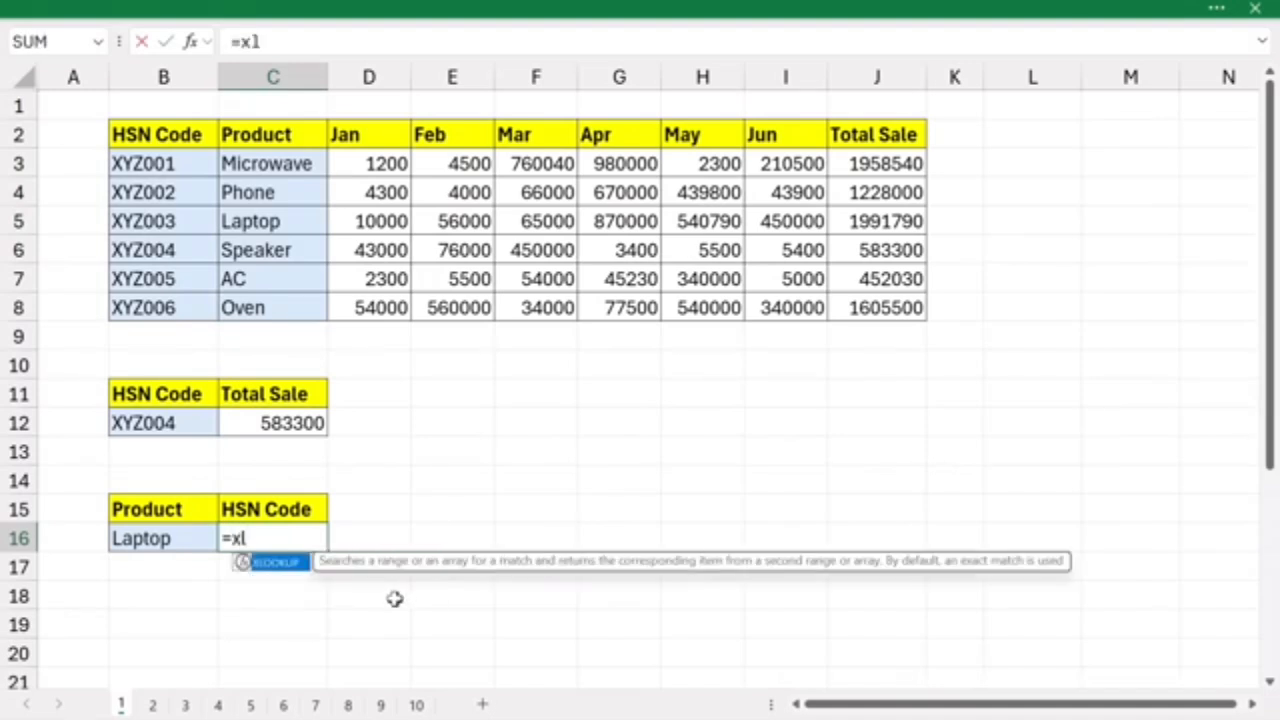
type("ook")
key("Tab")
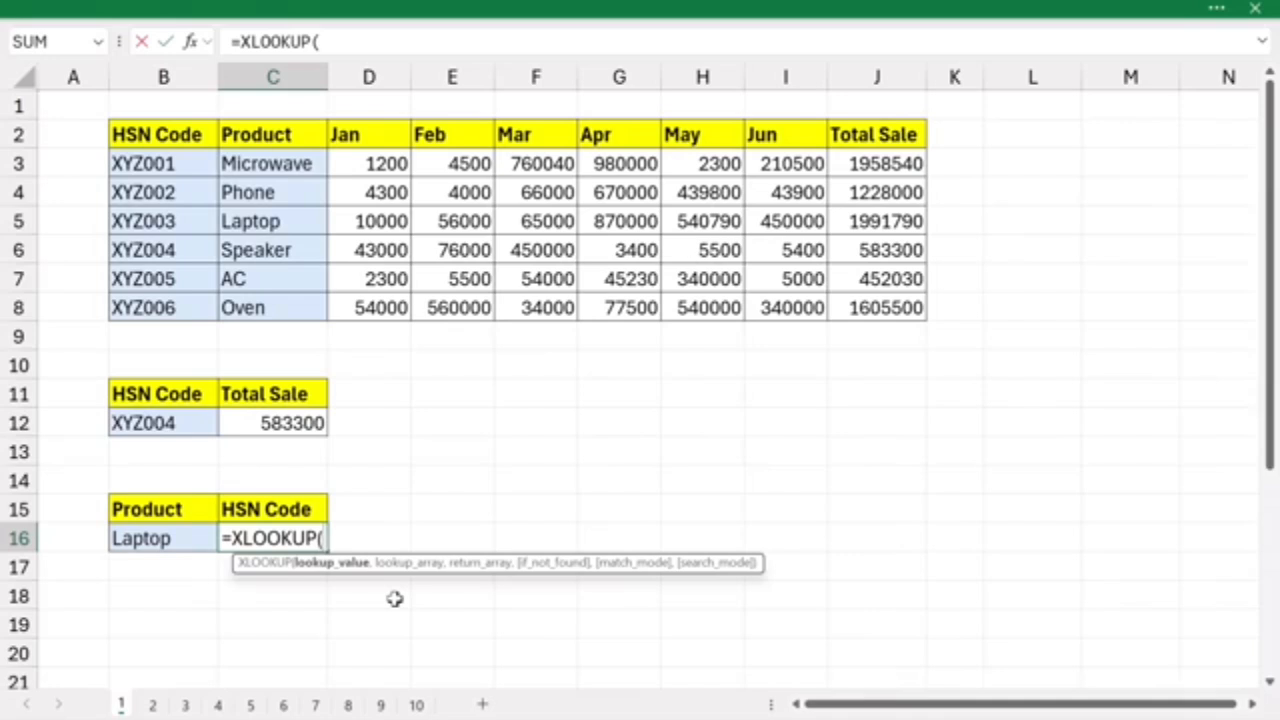
left_click(175, 538)
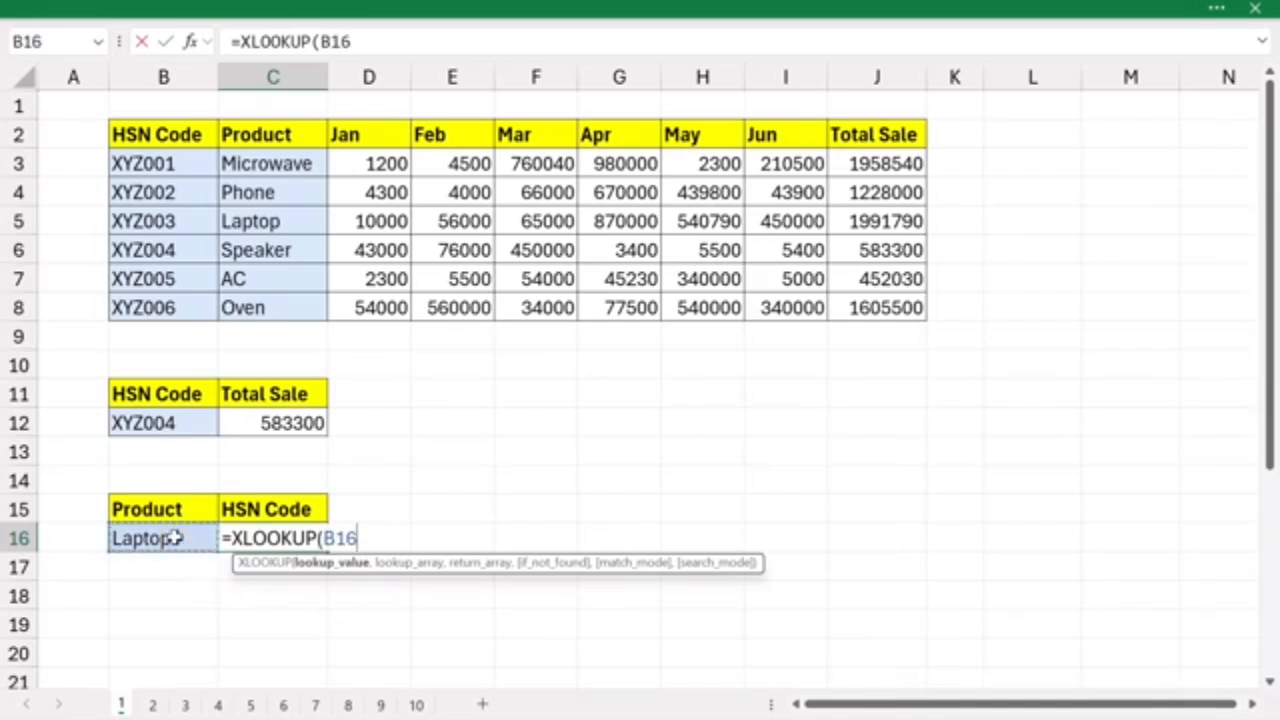
type(",")
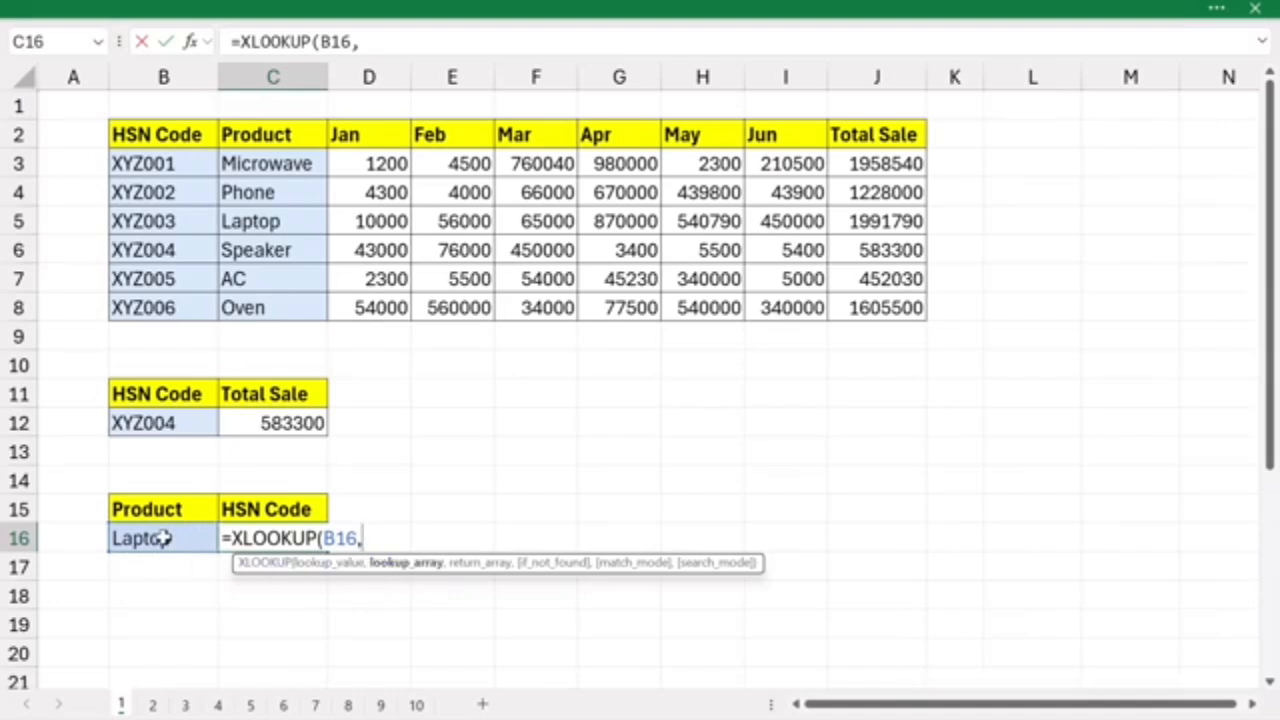
left_click_drag(273, 163, 265, 302)
type(",")
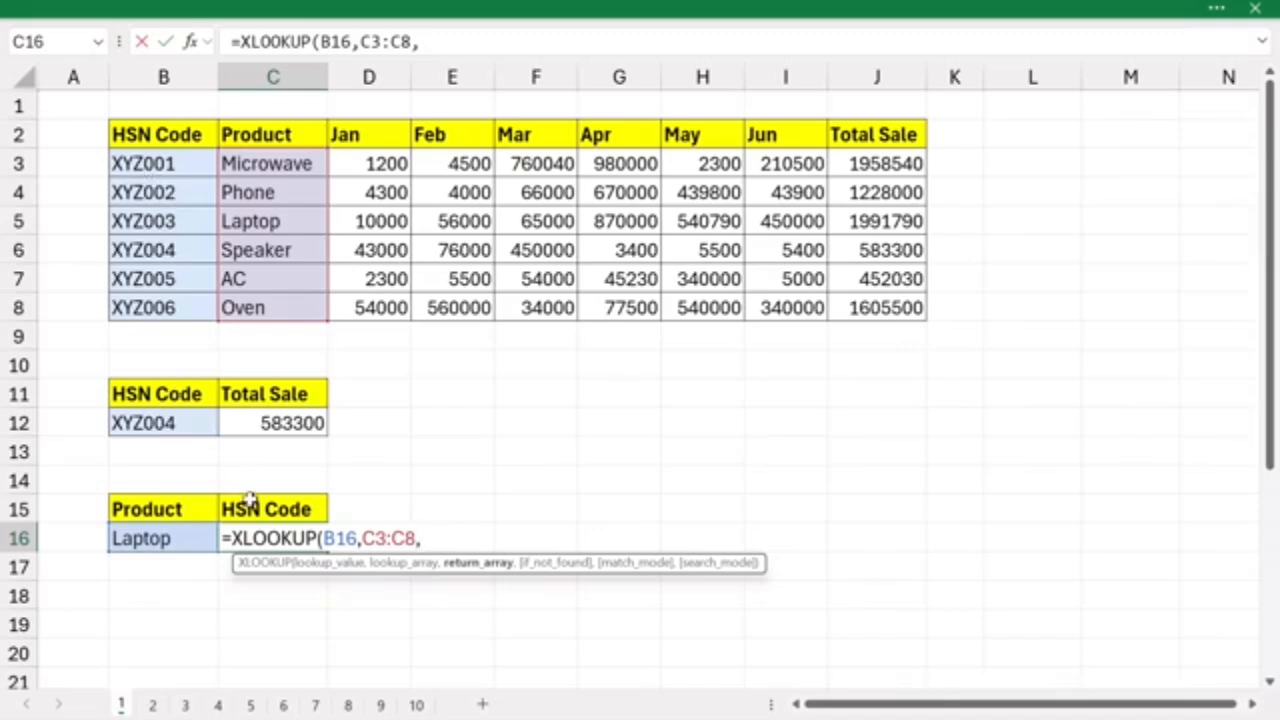
left_click_drag(165, 163, 150, 308)
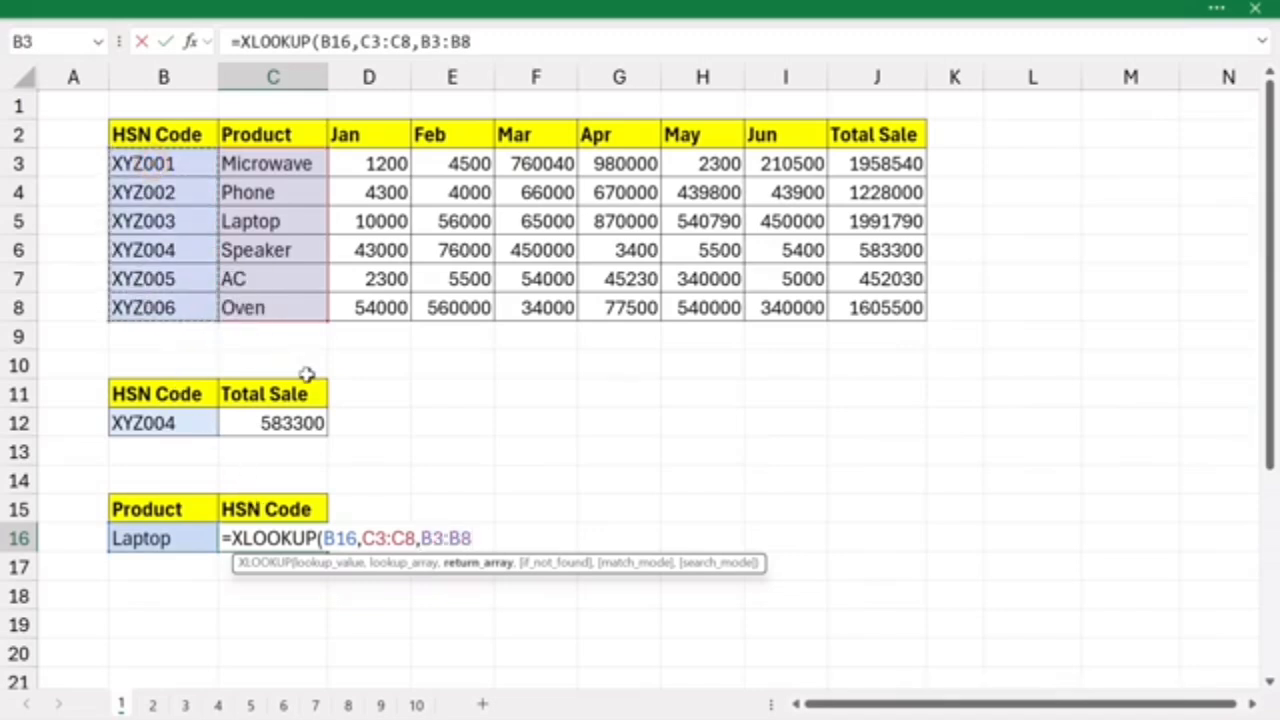
key("Return")
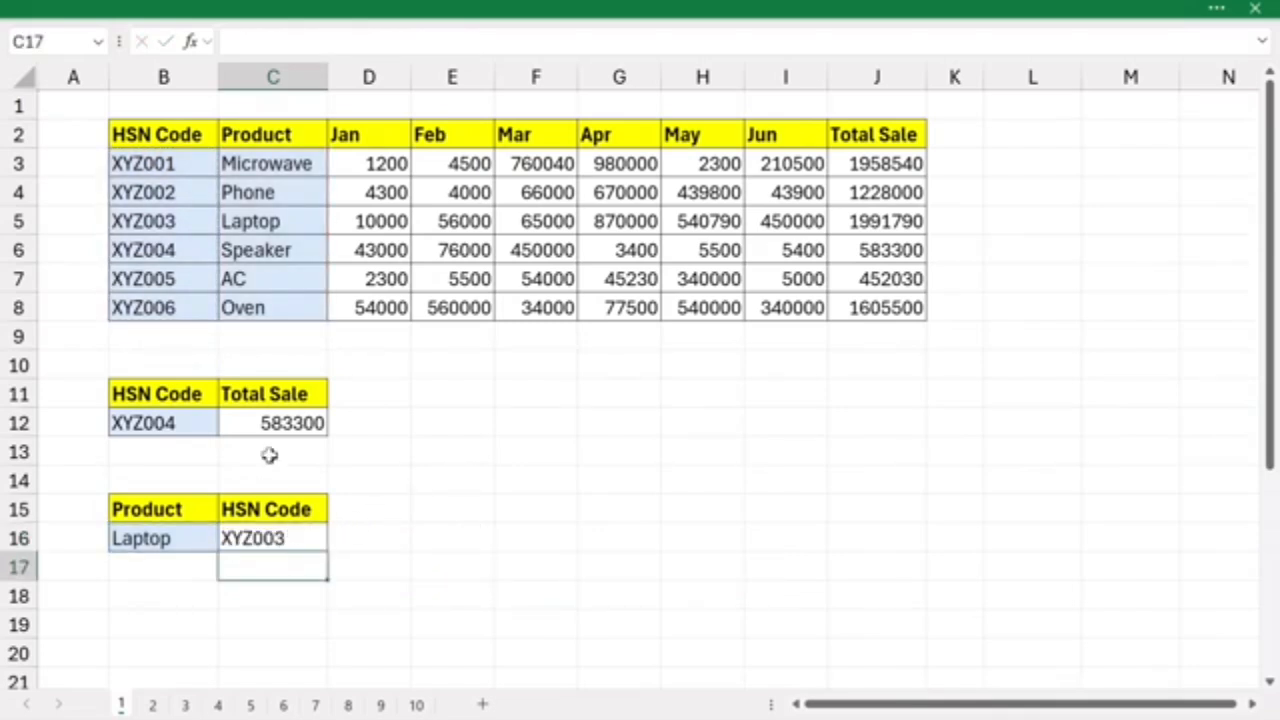
- Change the lookup product in B16 to ac and compare the returned HSN code with the table's AC row
left_click(152, 540)
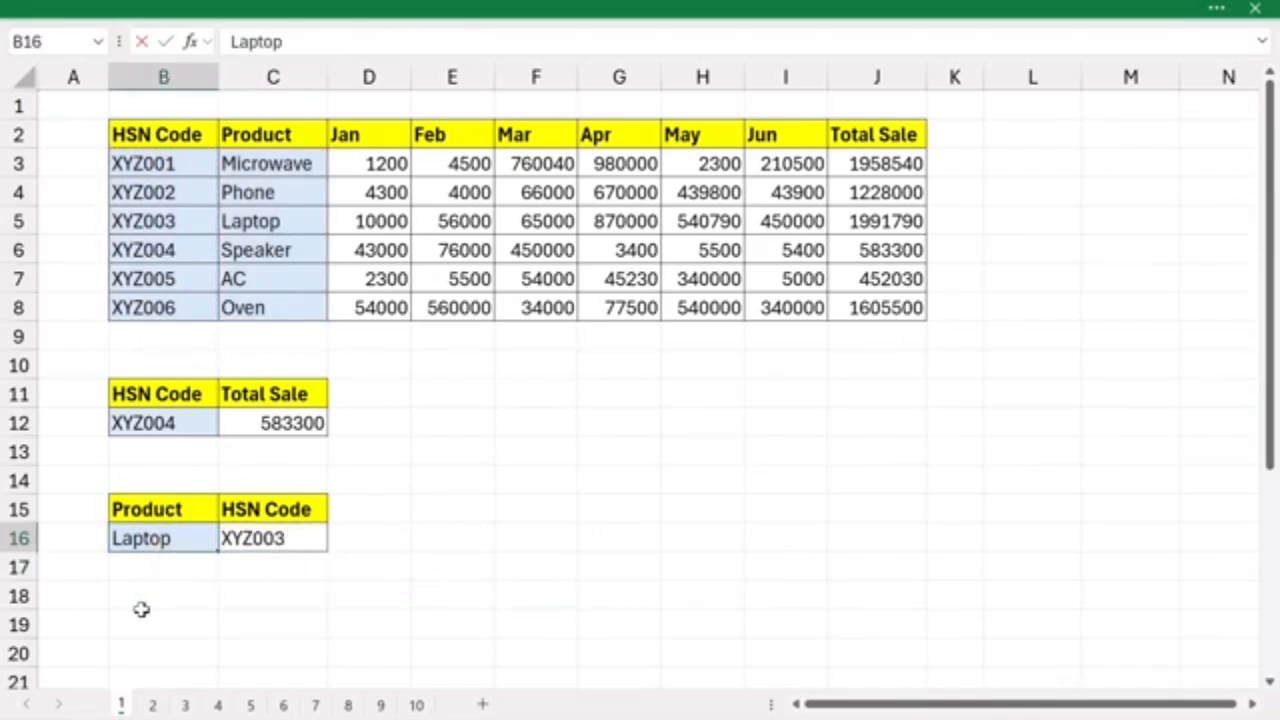
type("ac")
left_click(478, 592)
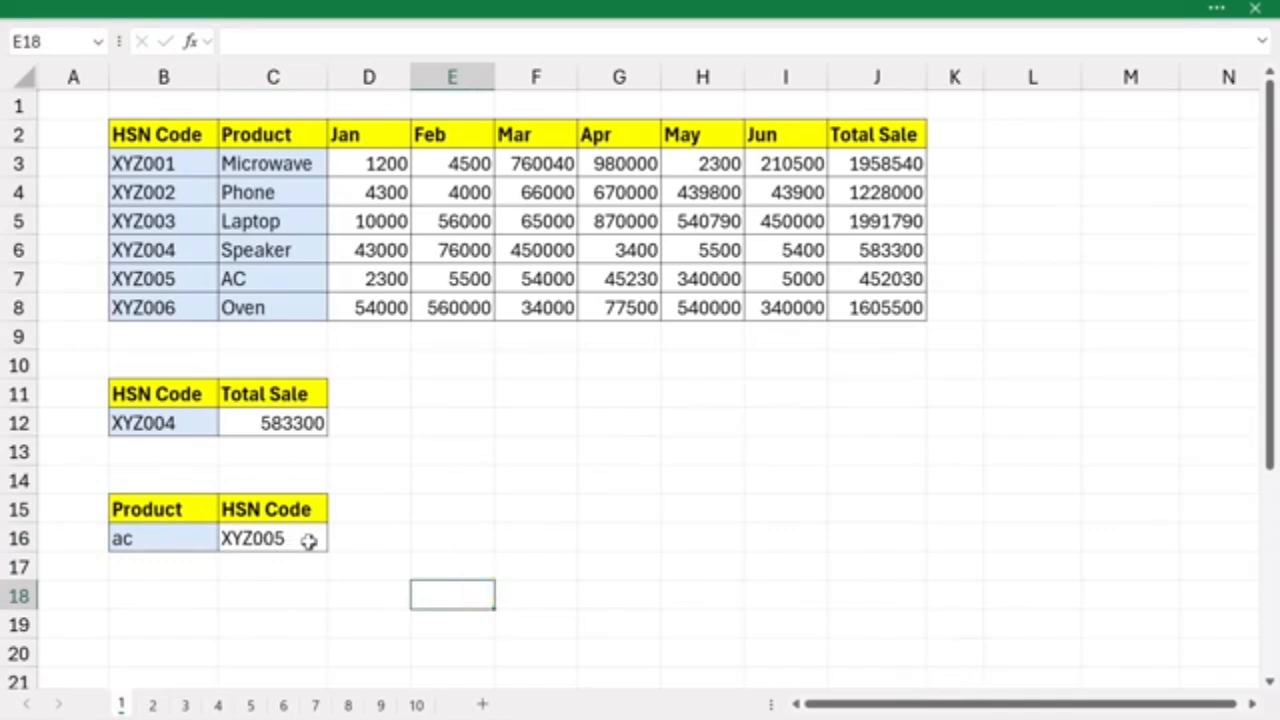
left_click(274, 280)
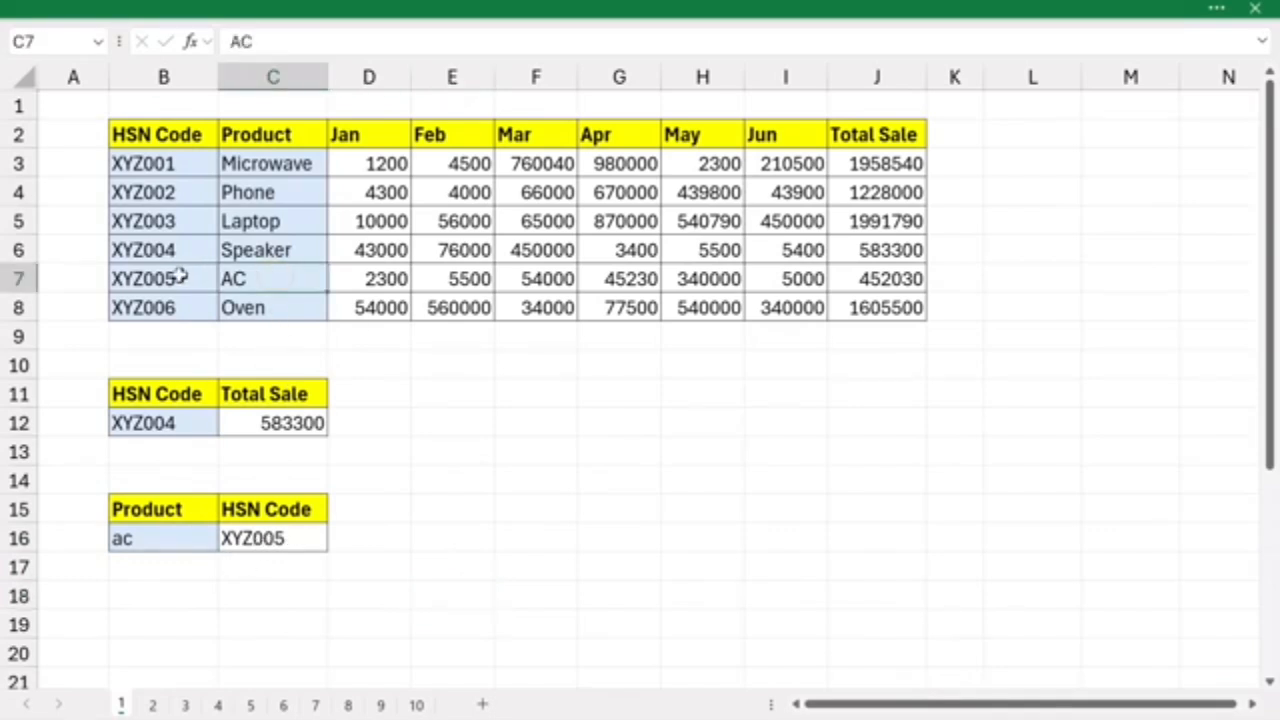
left_click(283, 538)
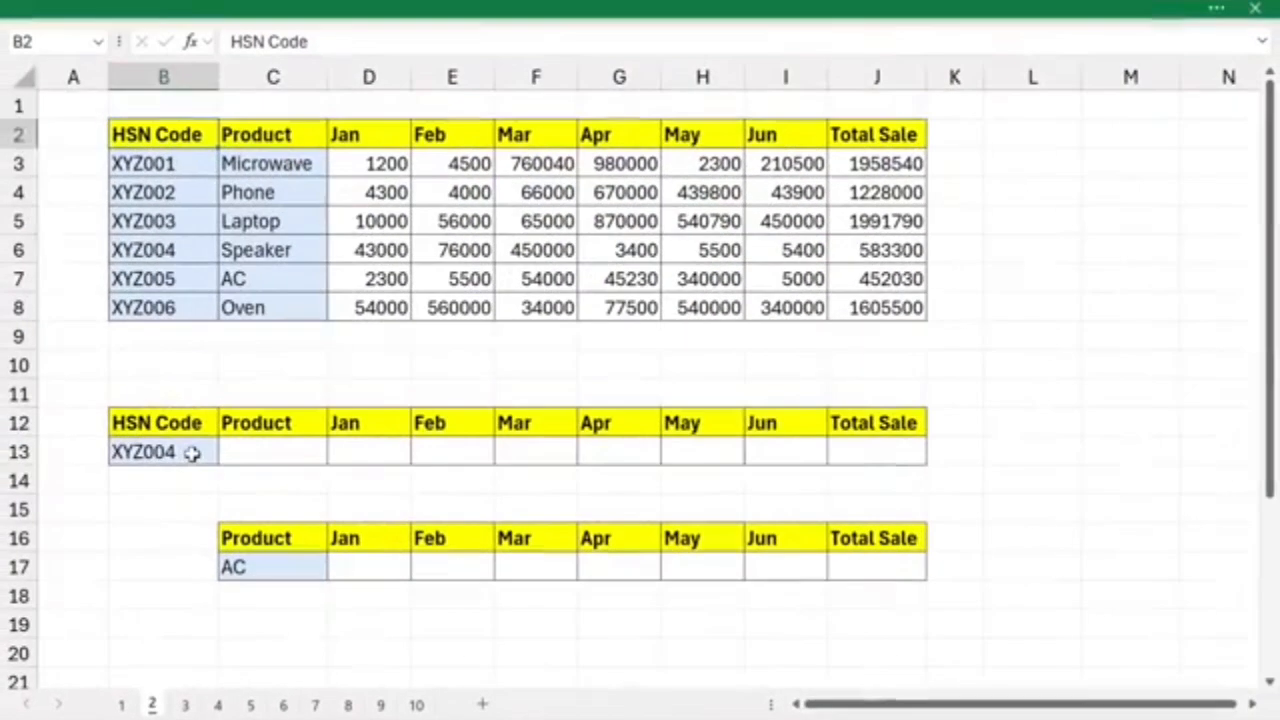
- Enter =XLOOKUP(B13,B3:B8,C3:J8) in C13 to return the product, monthly sales and Total Sale for the HSN code in B13
left_click(192, 452)
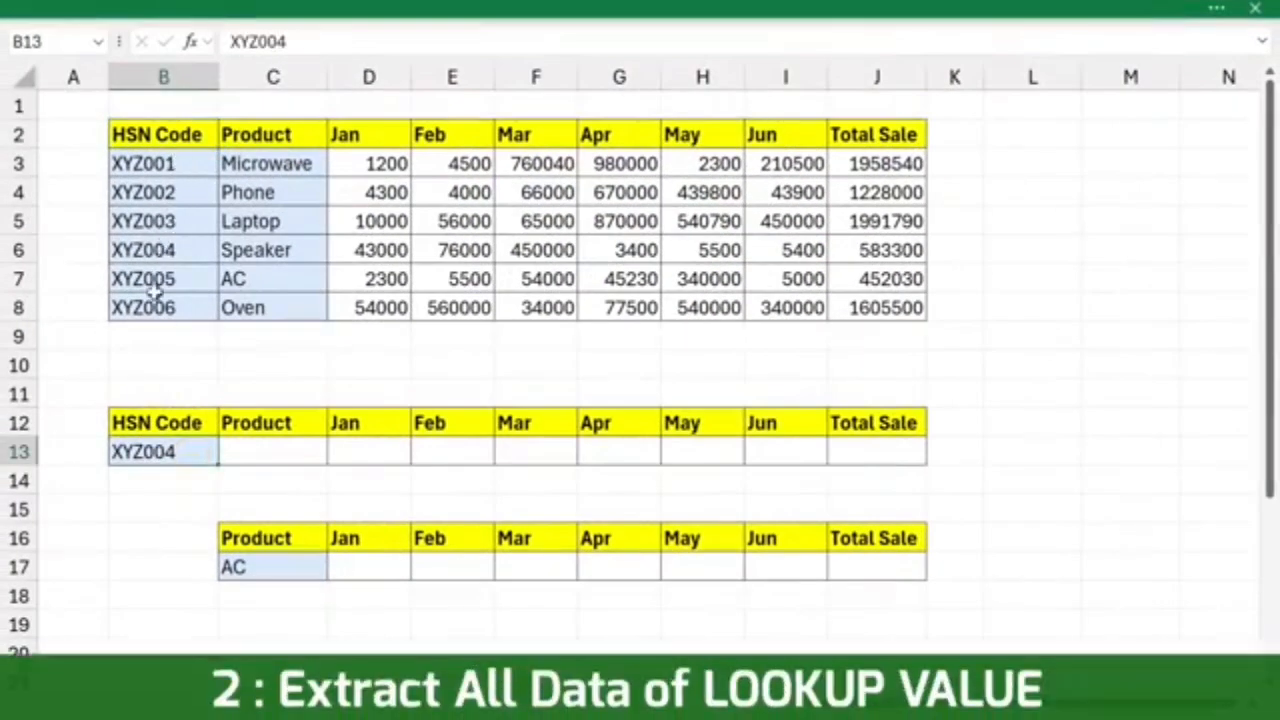
left_click_drag(240, 452, 892, 452)
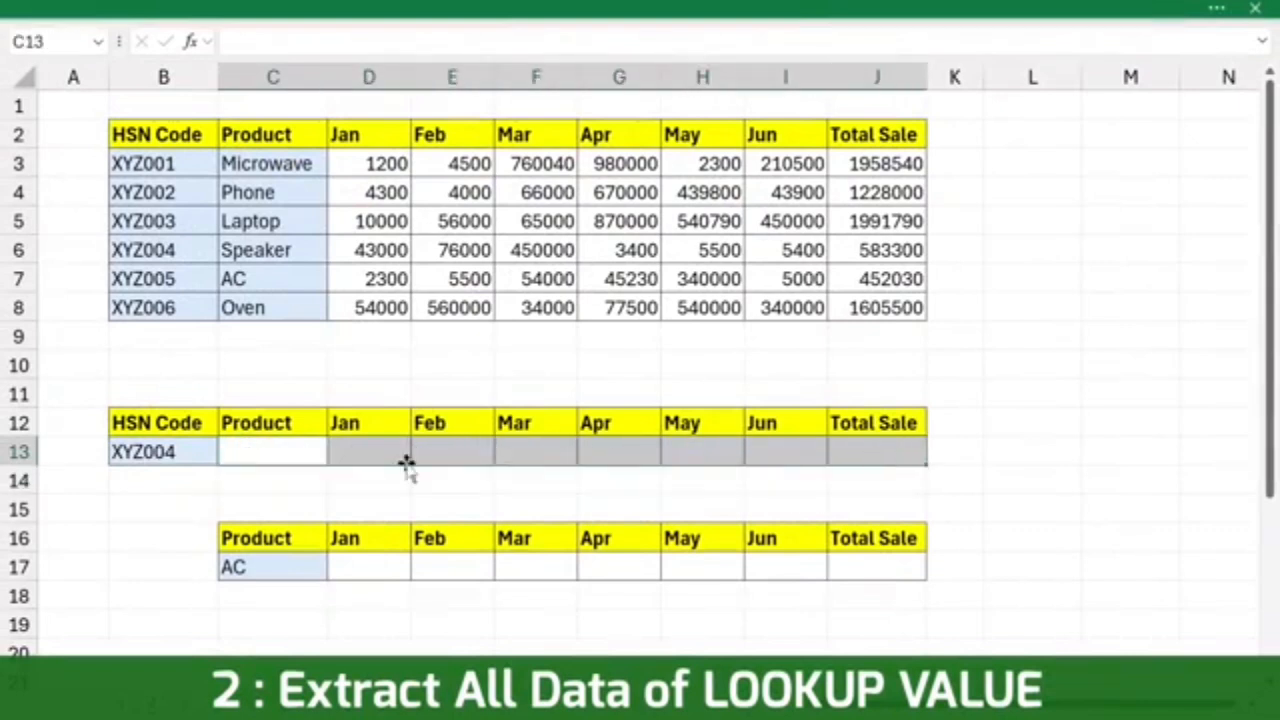
left_click(259, 452)
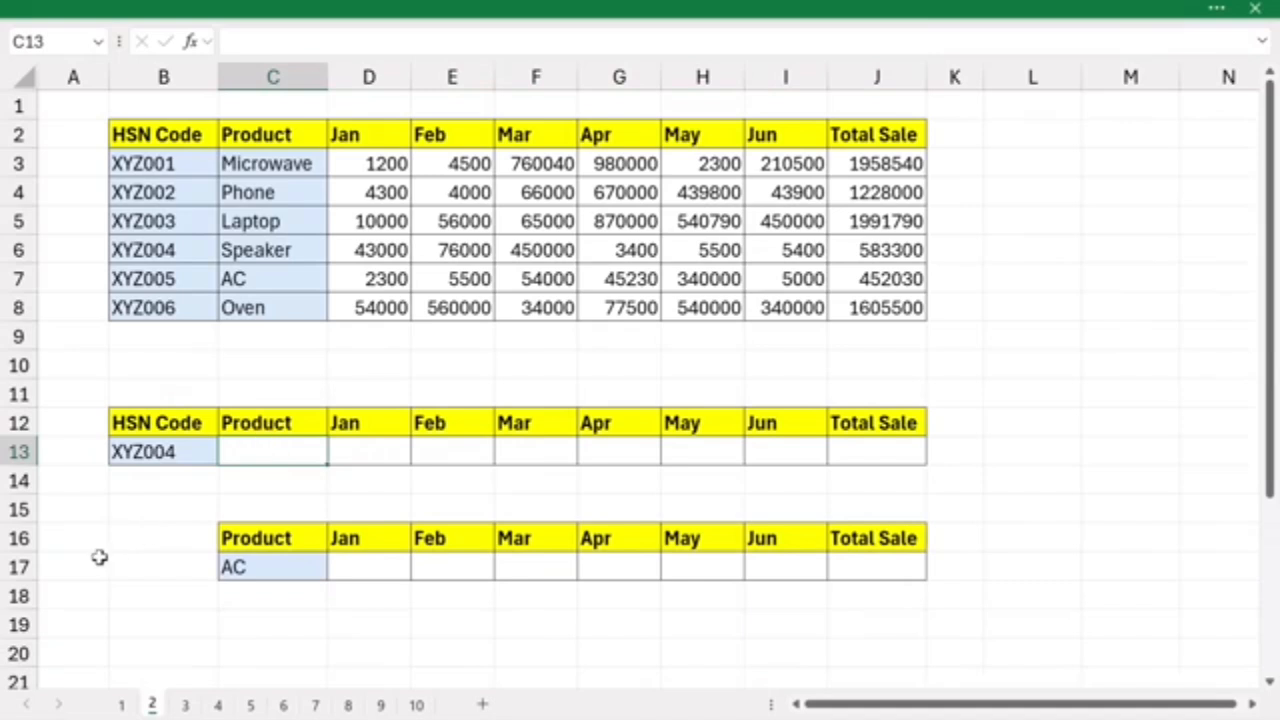
type("=xlo")
key("Tab")
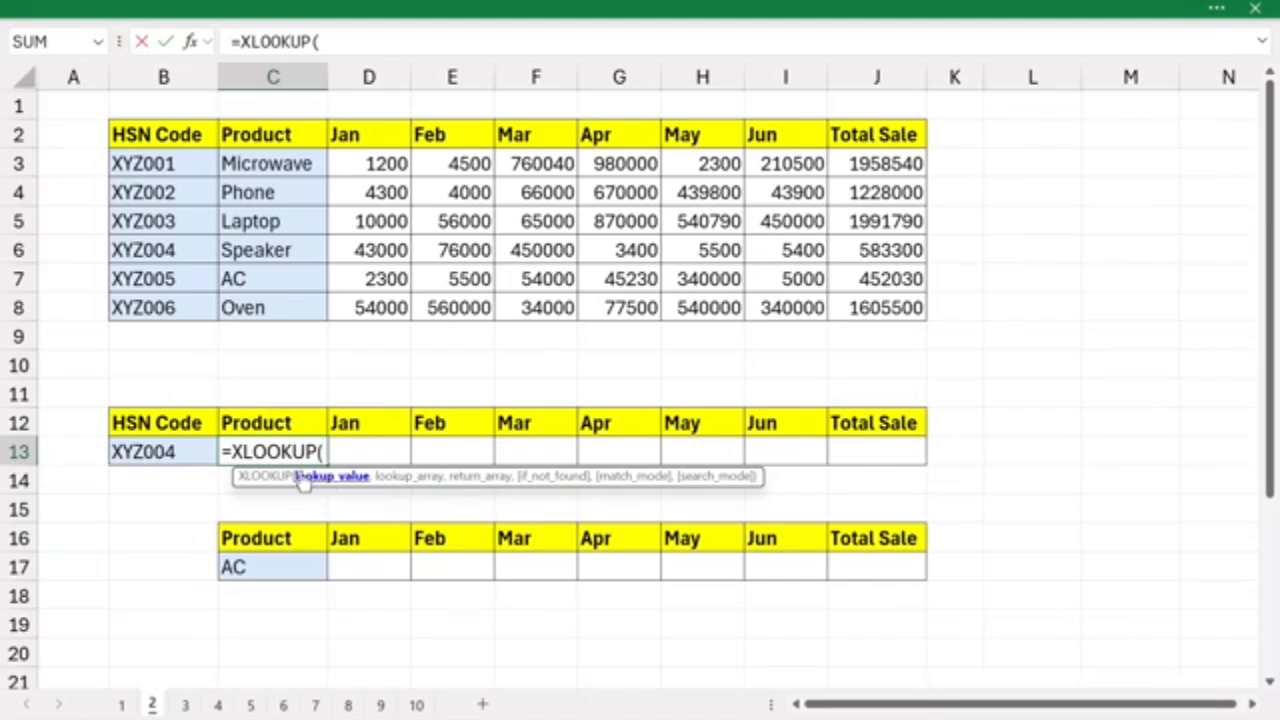
left_click(156, 452)
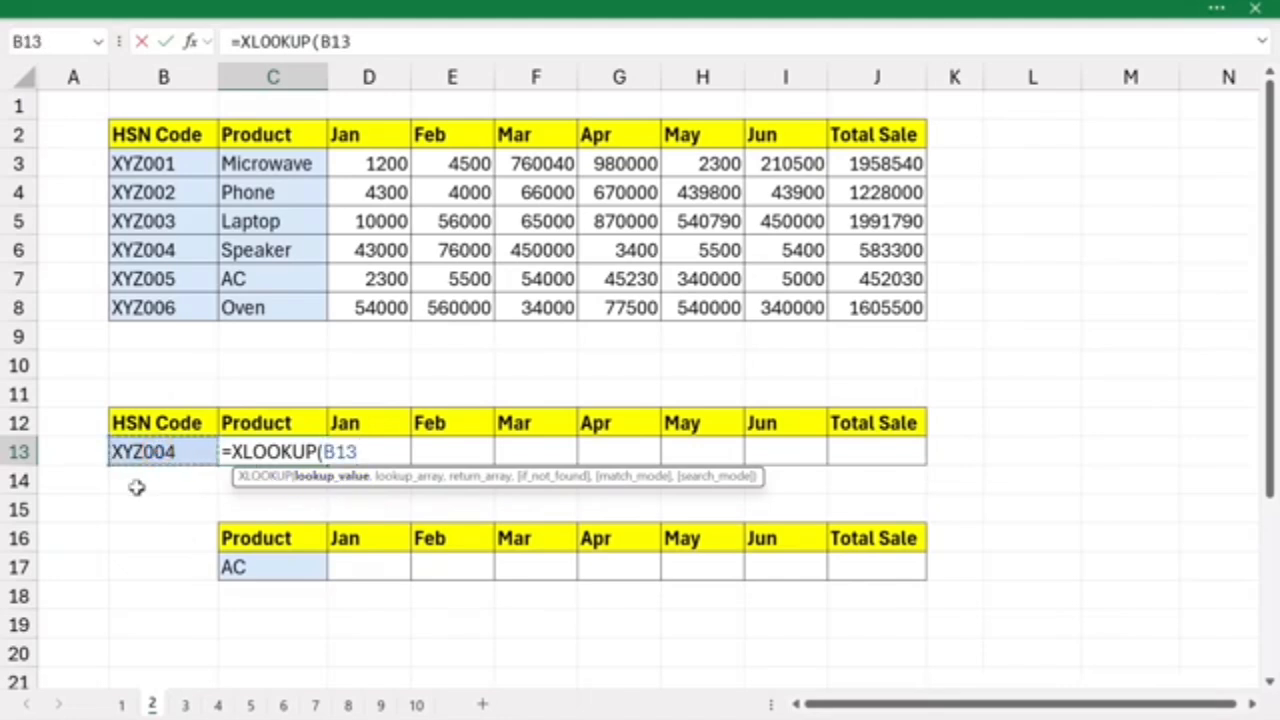
type(",")
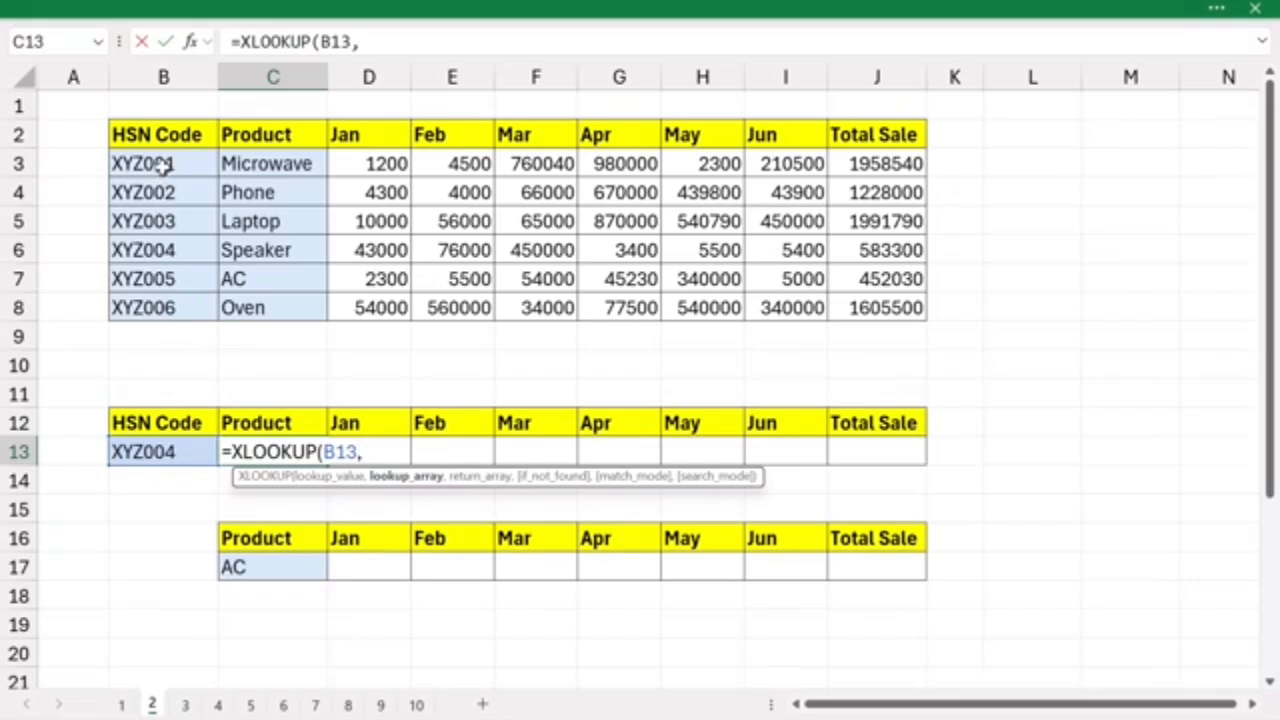
left_click_drag(163, 166, 150, 305)
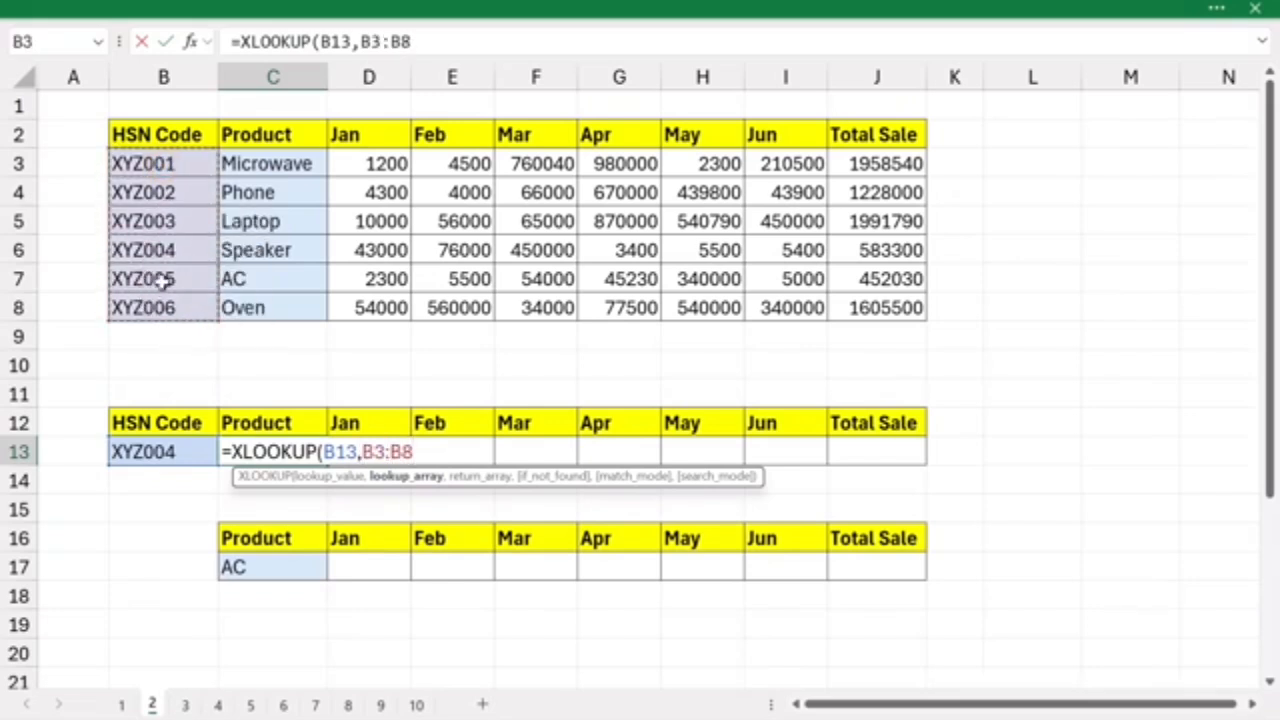
type(",")
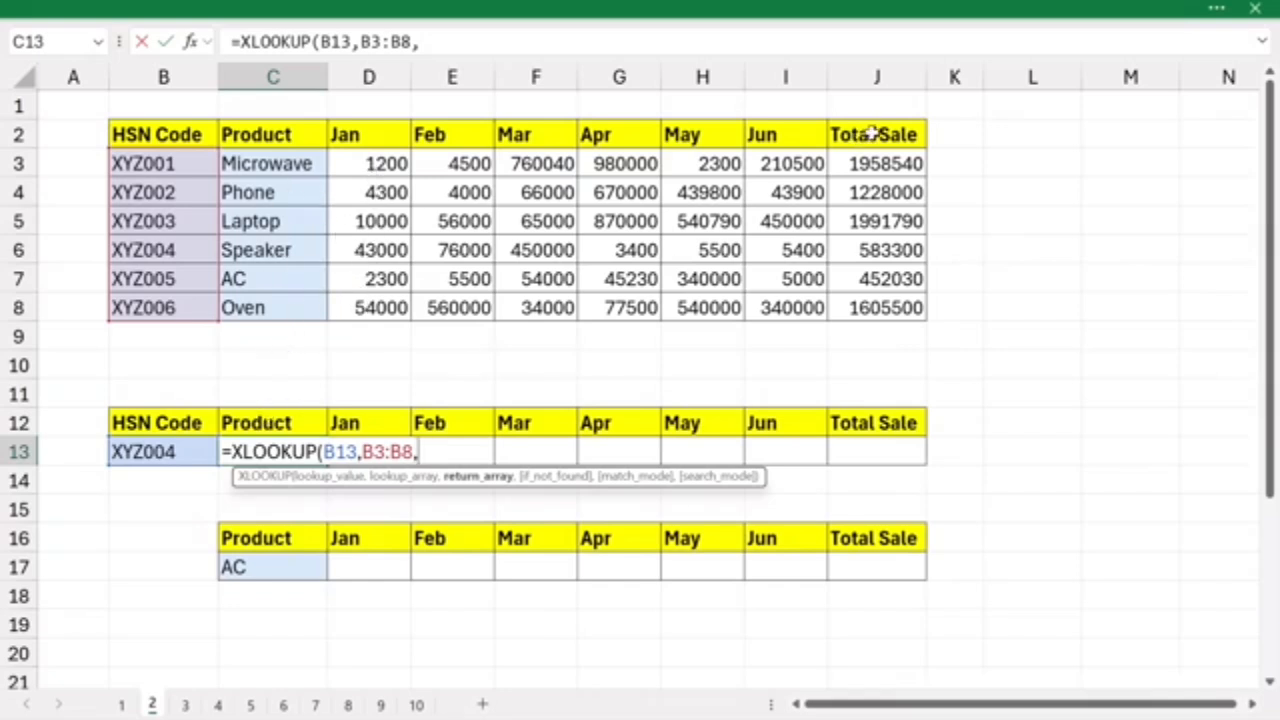
left_click(268, 163)
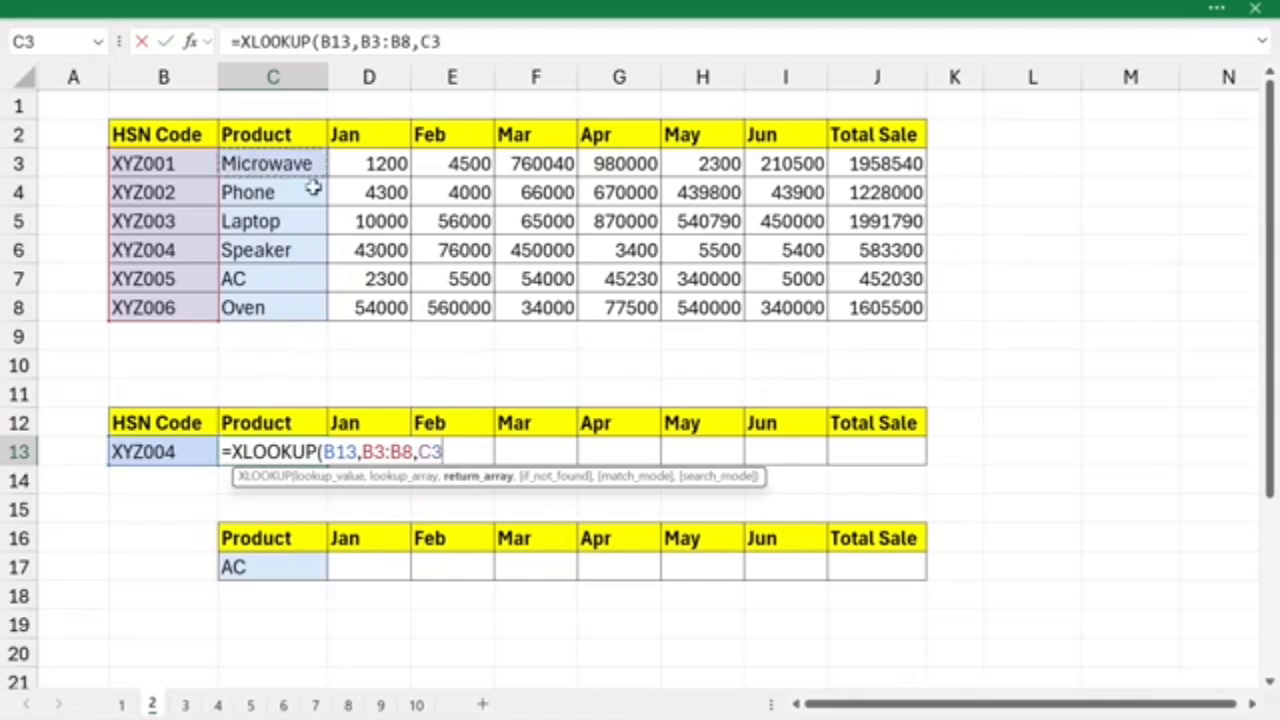
left_click_drag(313, 188, 866, 315)
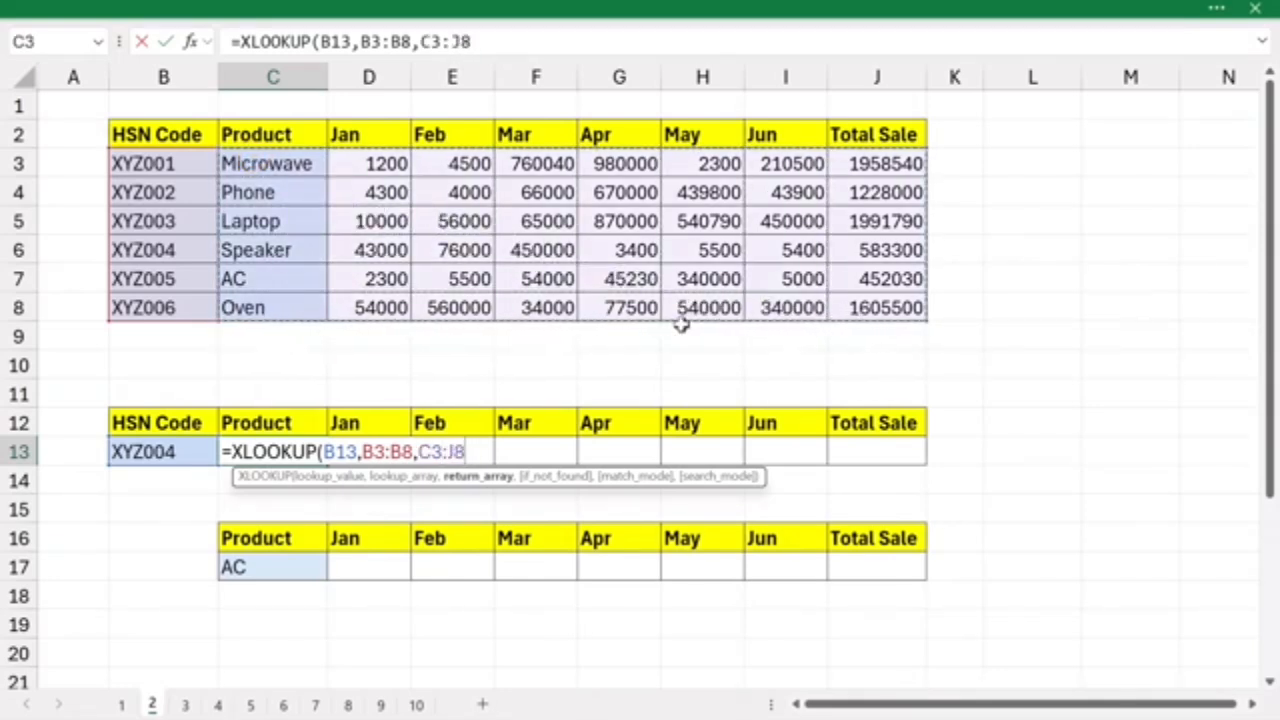
type(")")
key("Return")
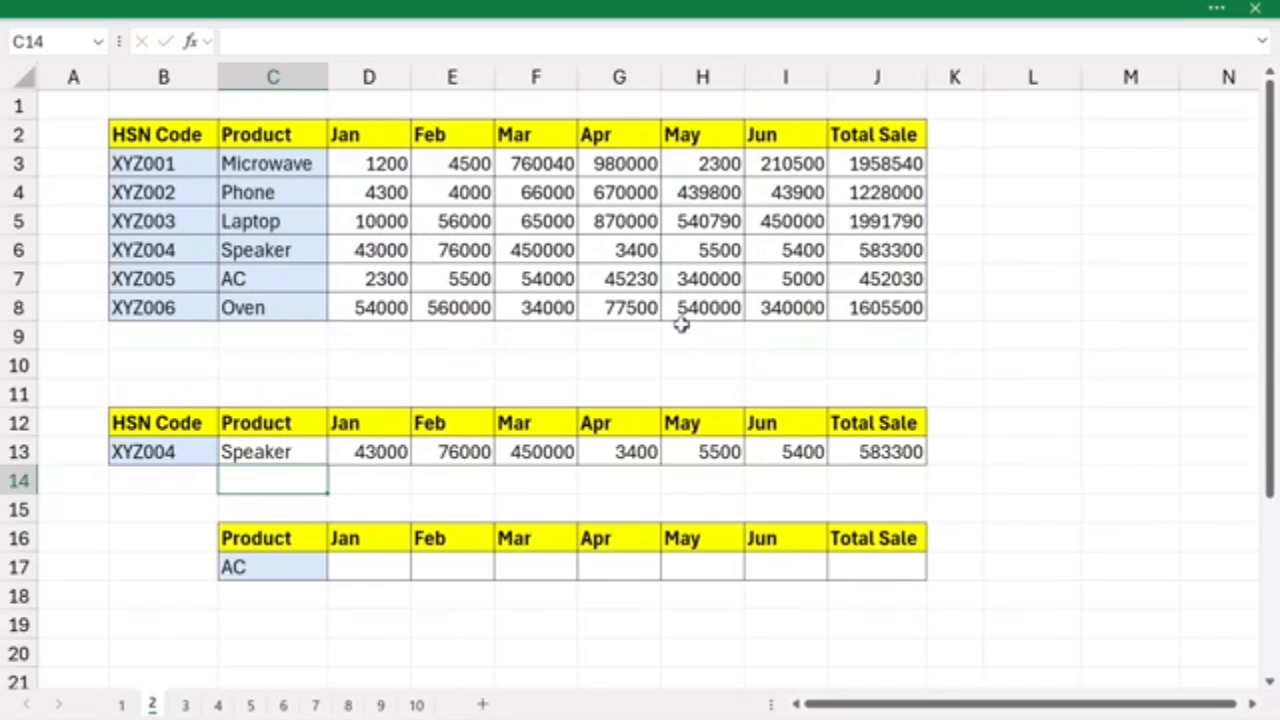
- Compare the returned data with the table's XYZ004 row, and change the lookup HSN code in B13 to XYZ002
left_click(255, 452)
left_click(185, 453)
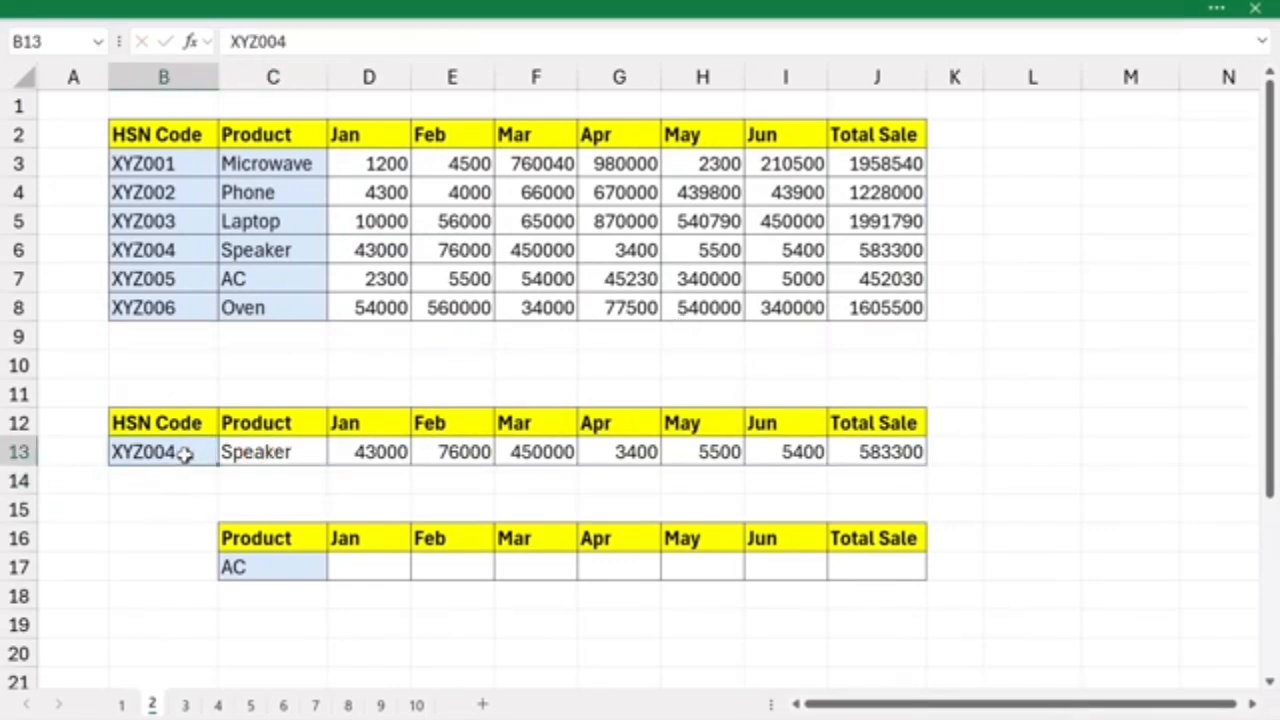
left_click(304, 249)
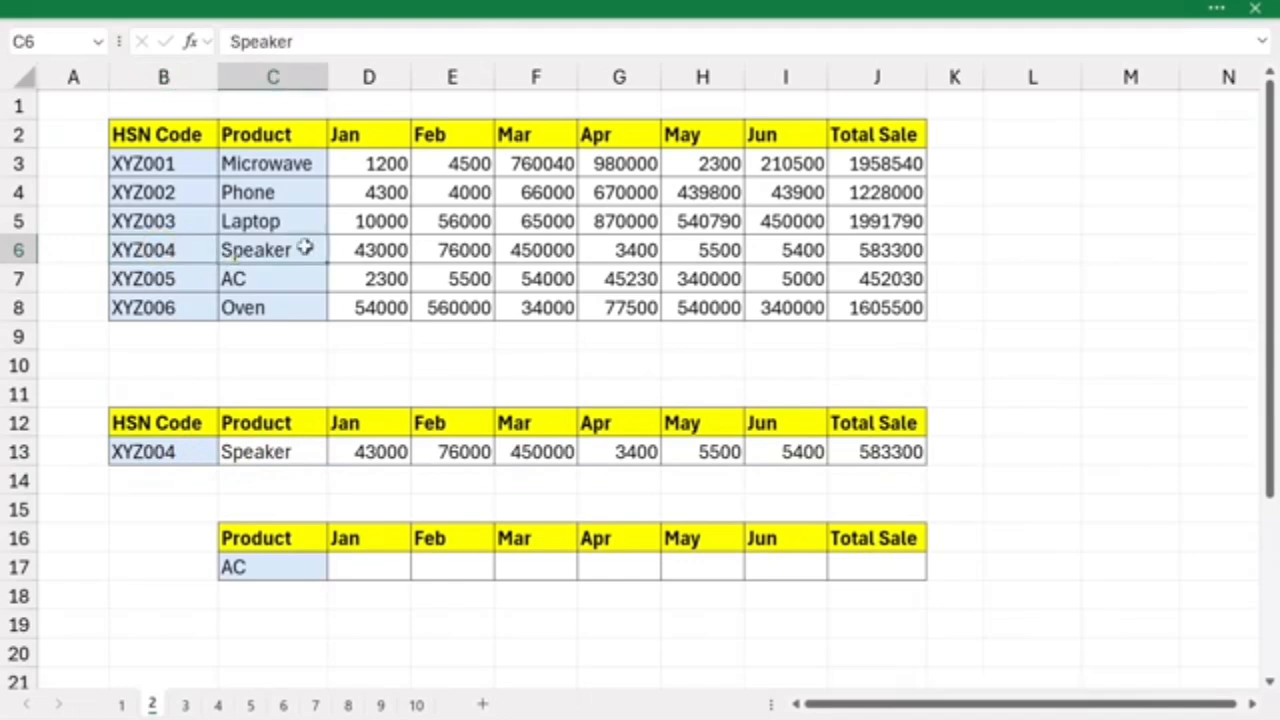
left_click_drag(304, 249, 910, 250)
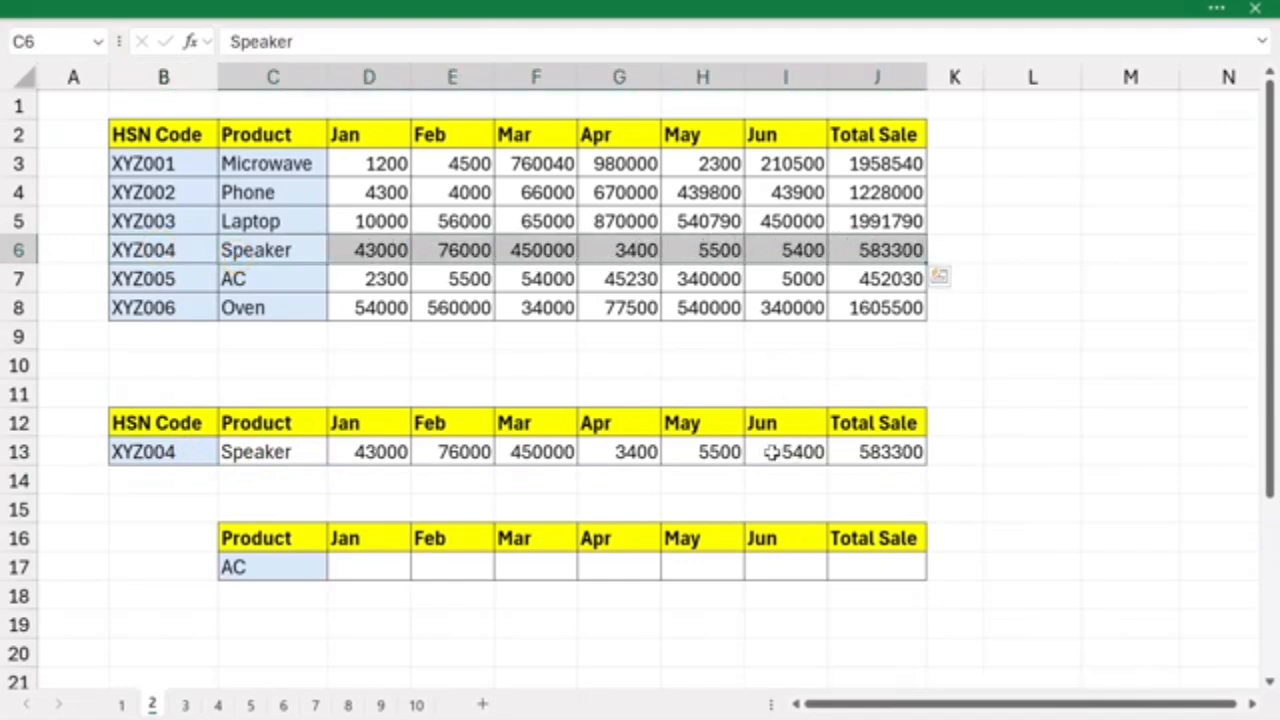
left_click(182, 453)
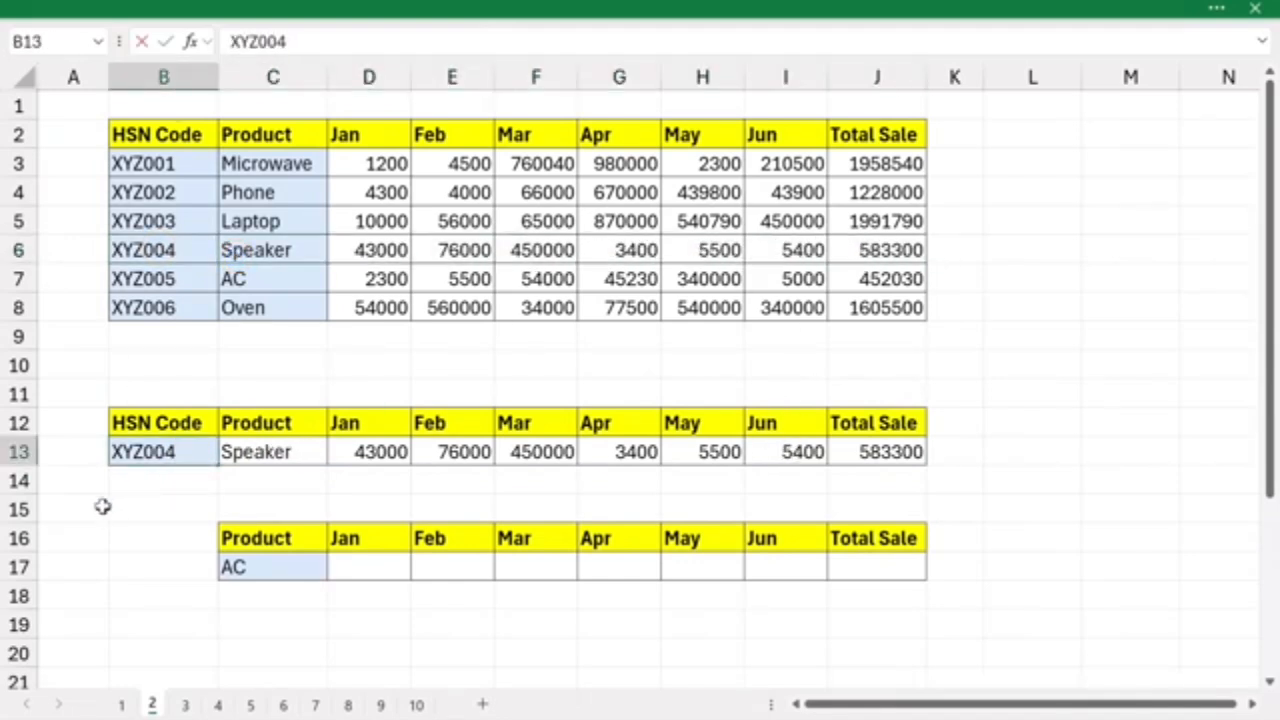
key("Return")
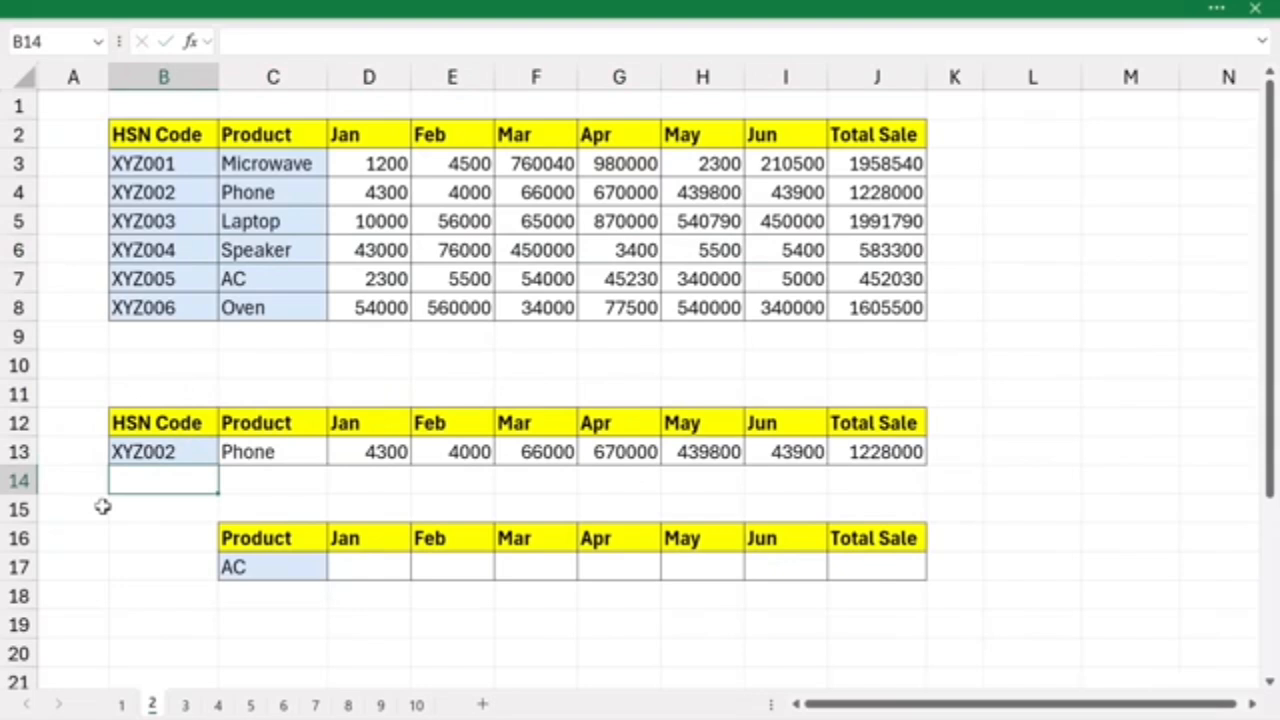
- Enter =XLOOKUP(C17,C3:C8,D3:J8) in D17 to return the monthly sales and Total Sale for the product in C17
left_click(271, 565)
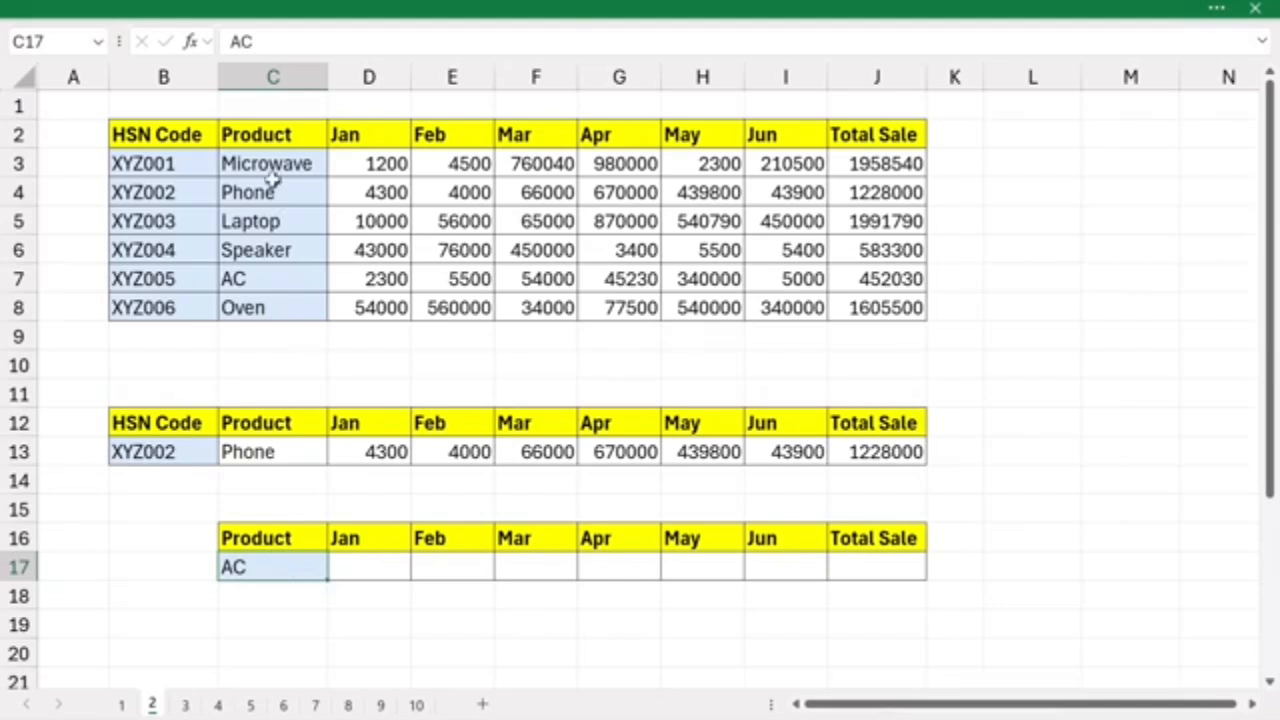
left_click(368, 570)
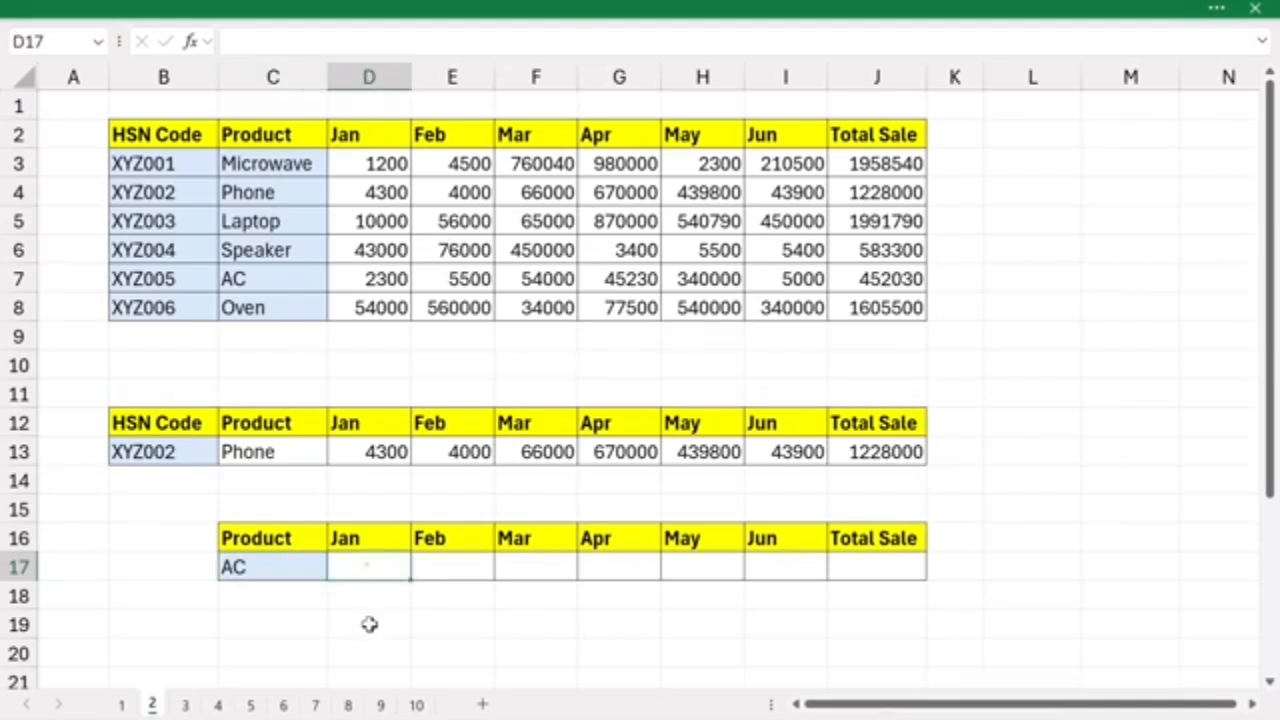
type("=")
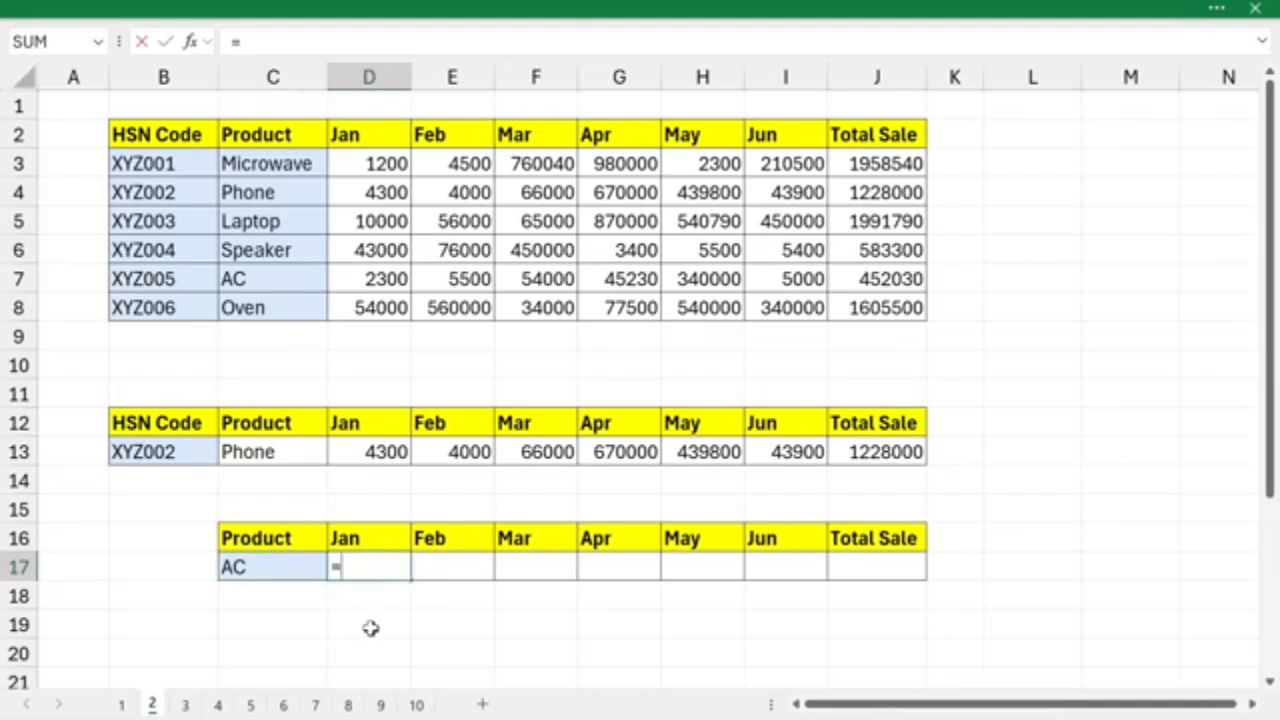
type("xloo")
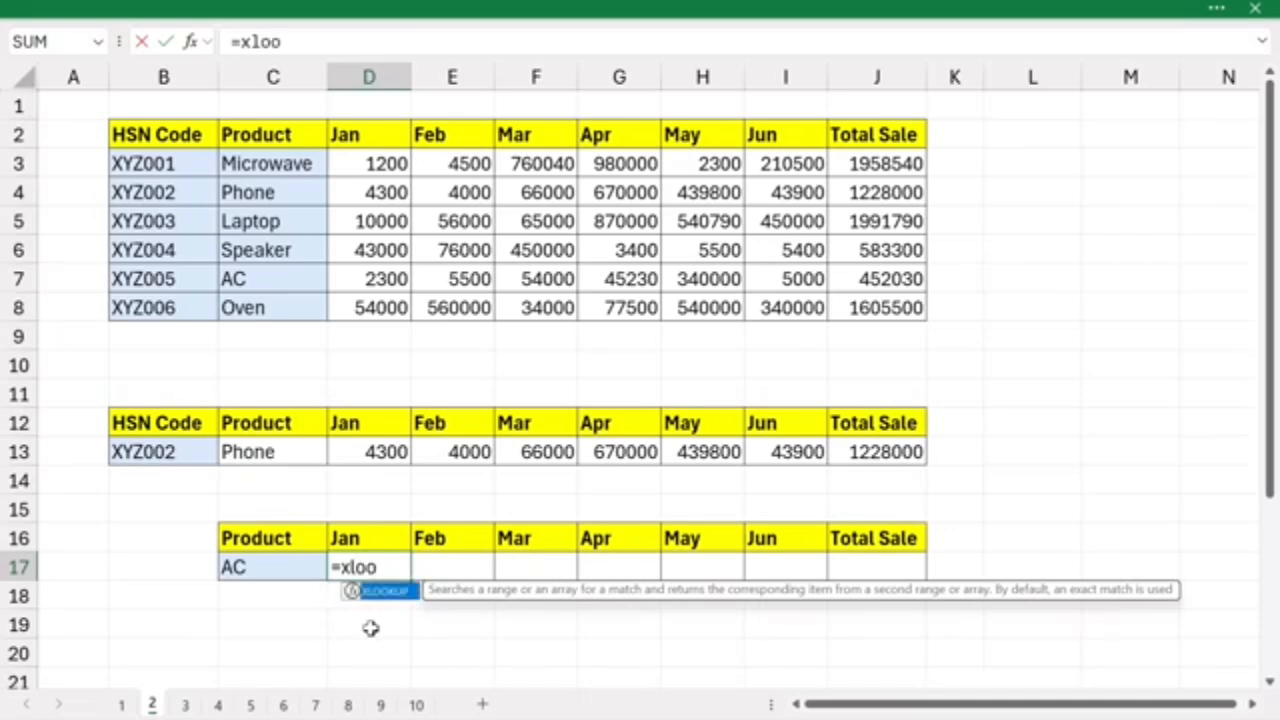
type("k")
key("Tab")
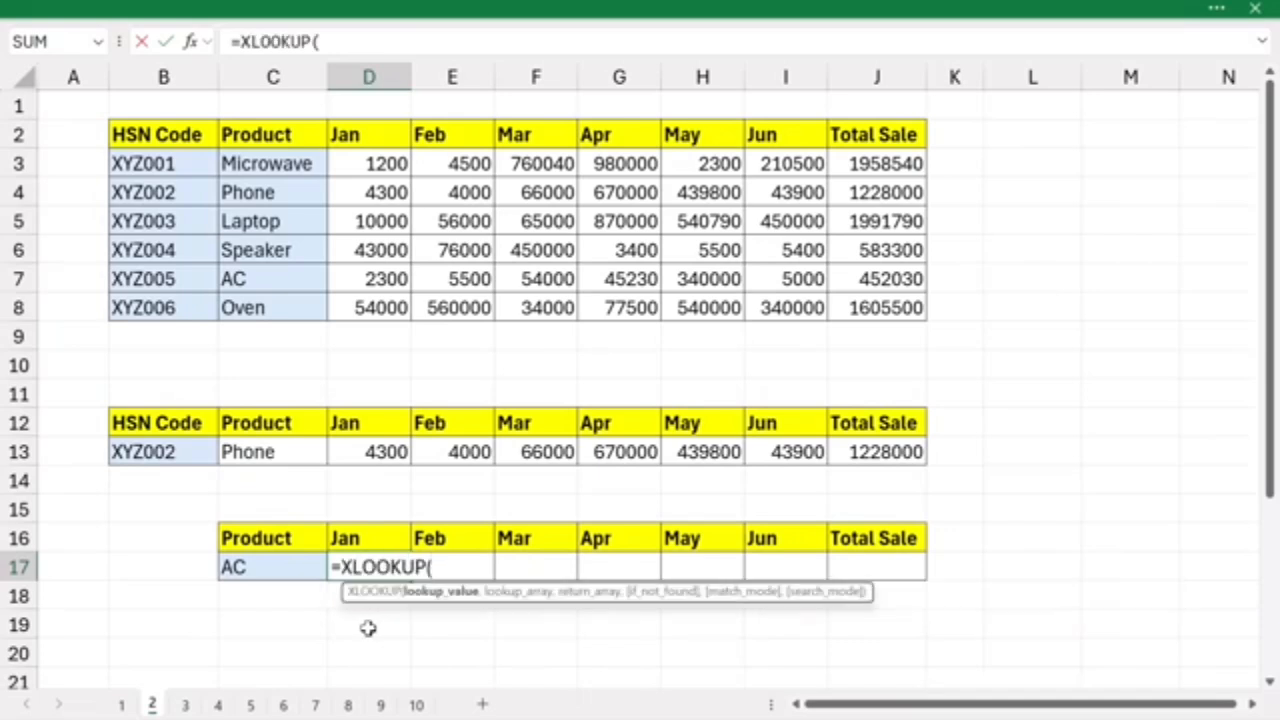
left_click(262, 567)
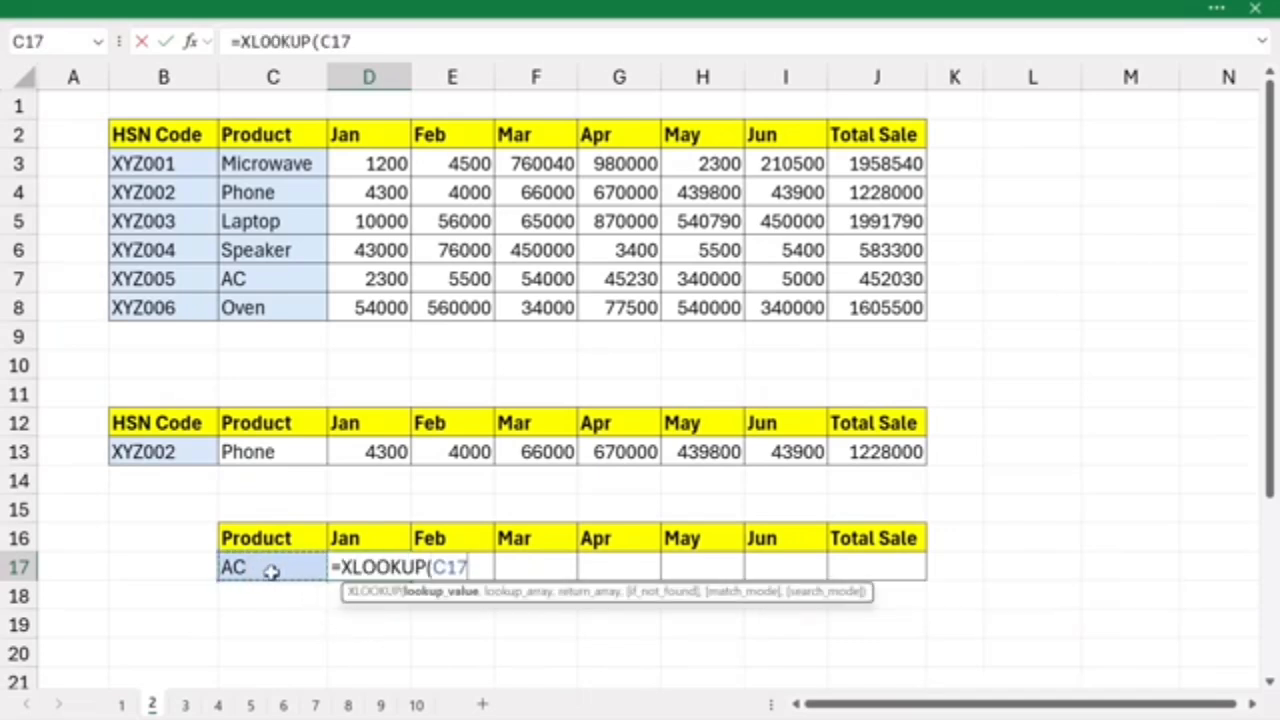
type(",")
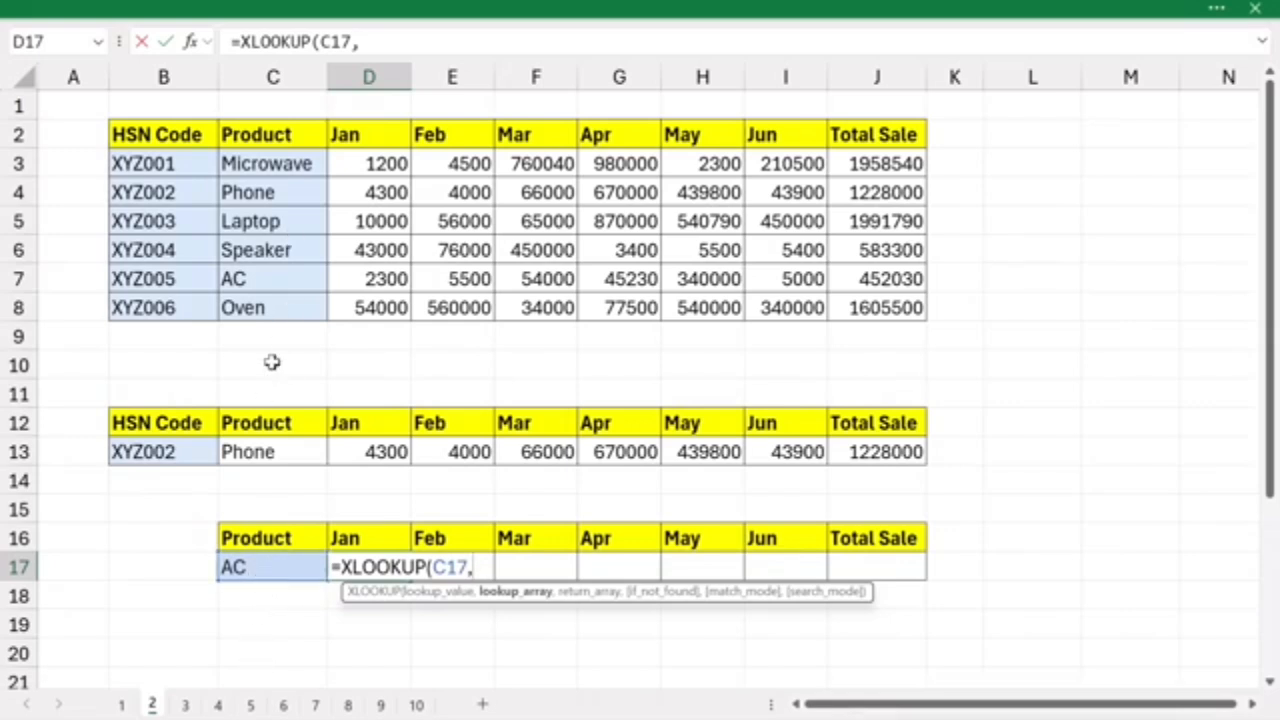
left_click_drag(280, 163, 272, 308)
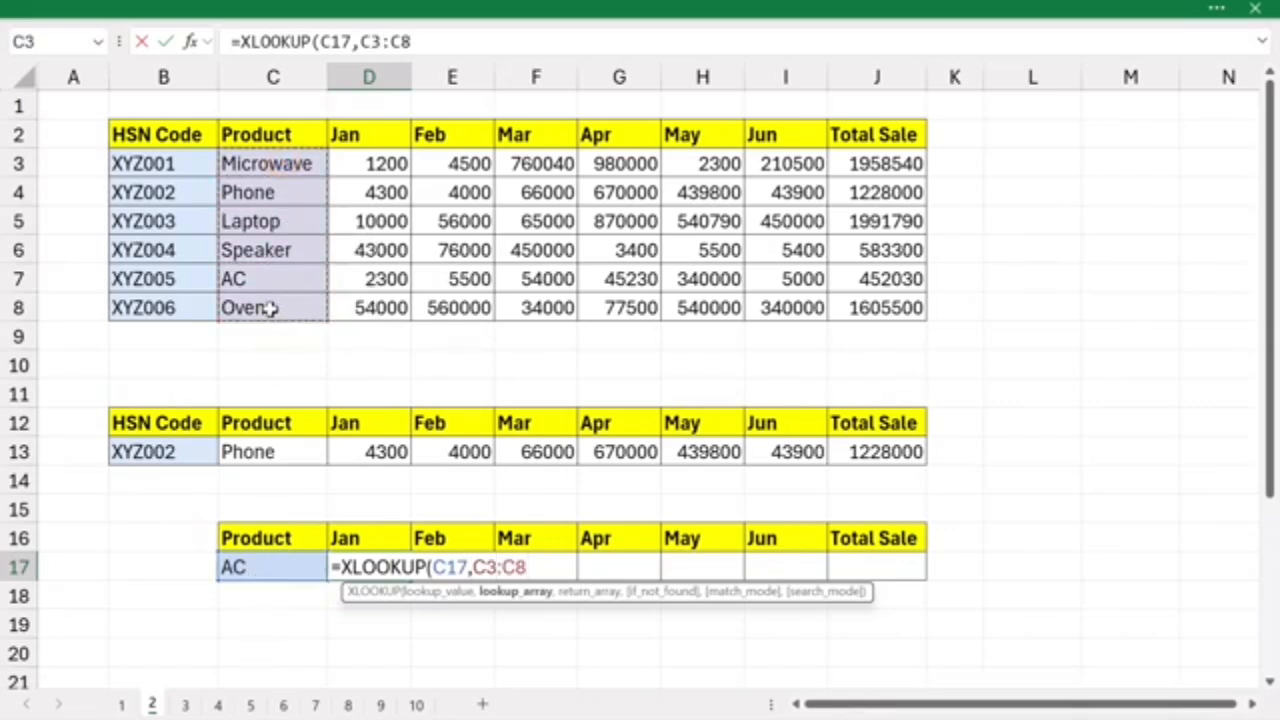
type(",")
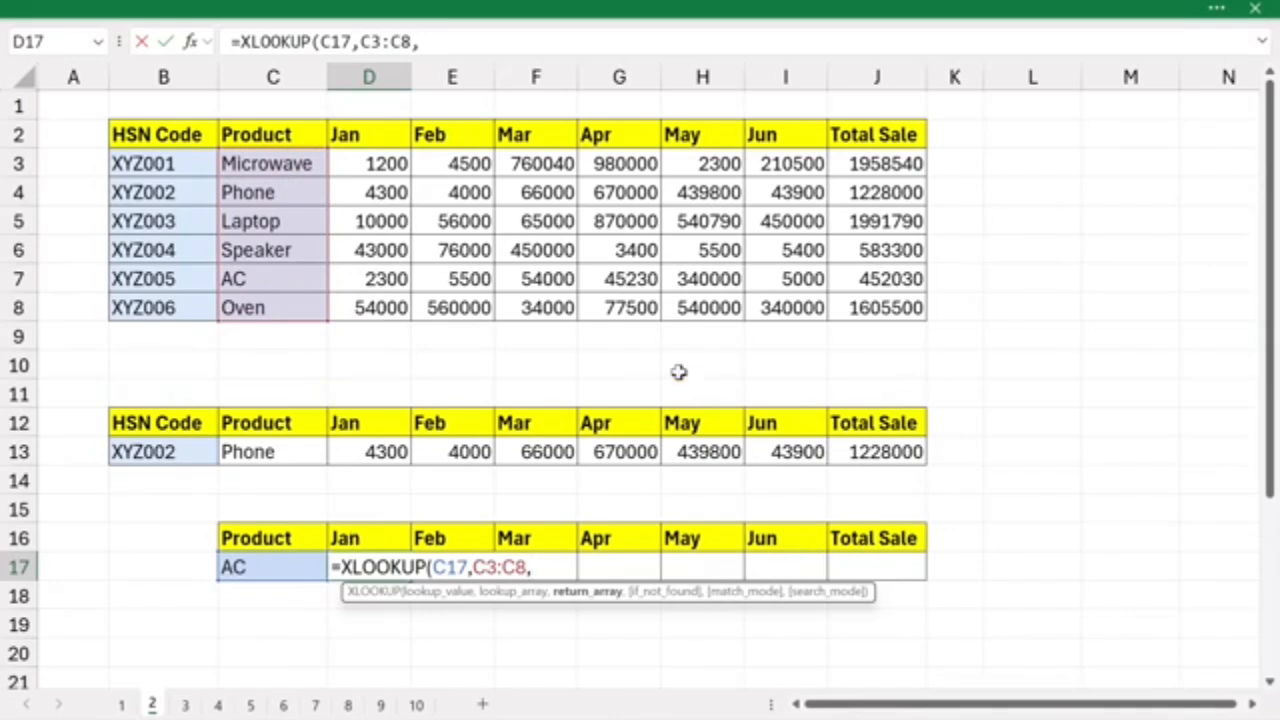
left_click_drag(362, 165, 915, 312)
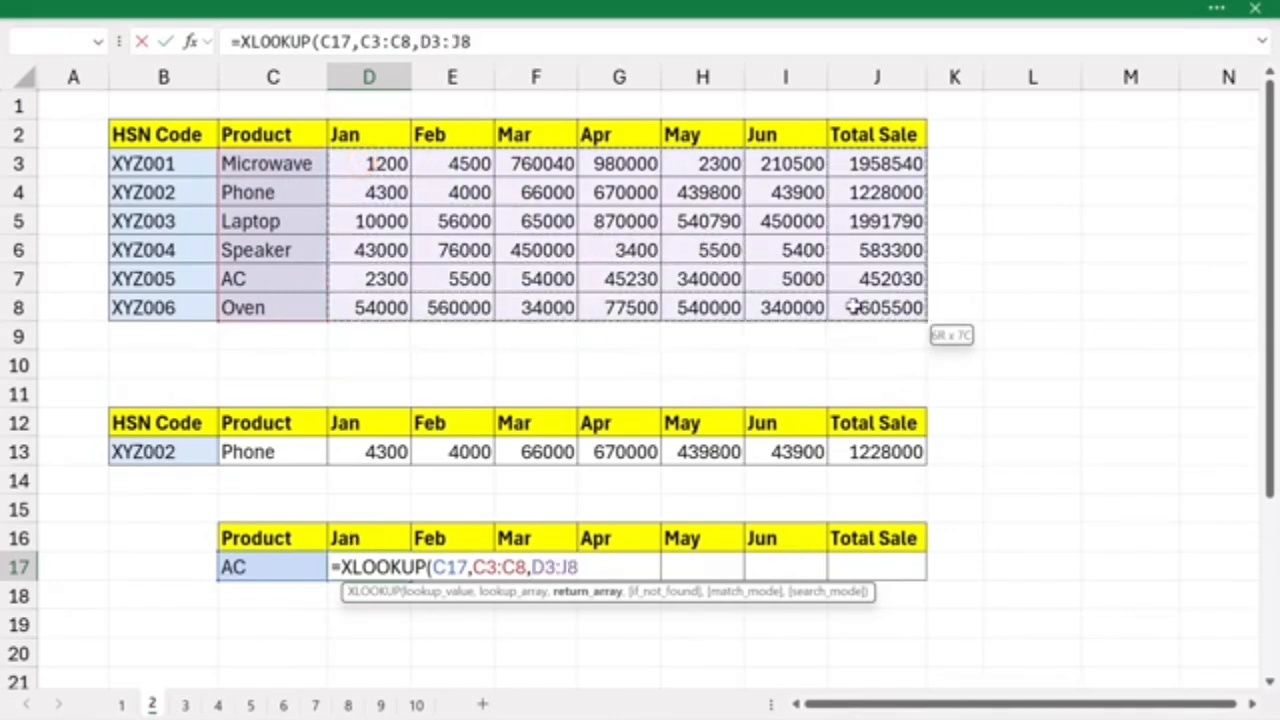
type(")")
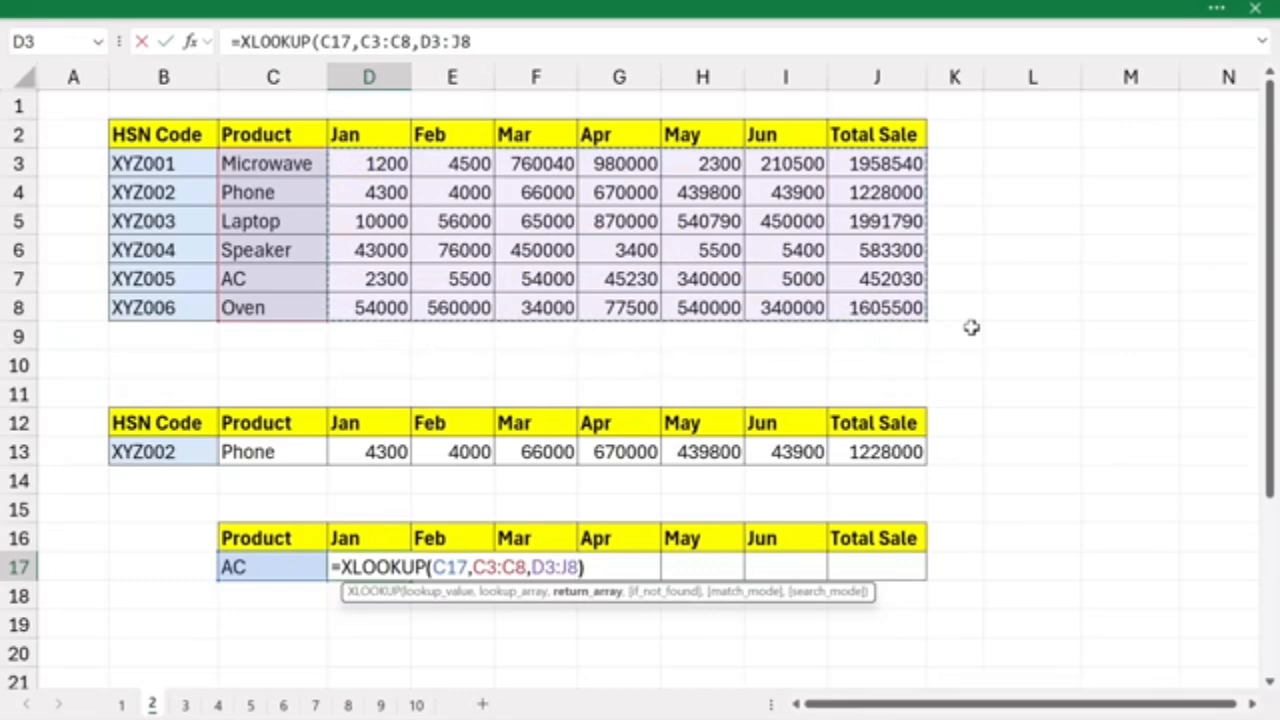
key("Return")
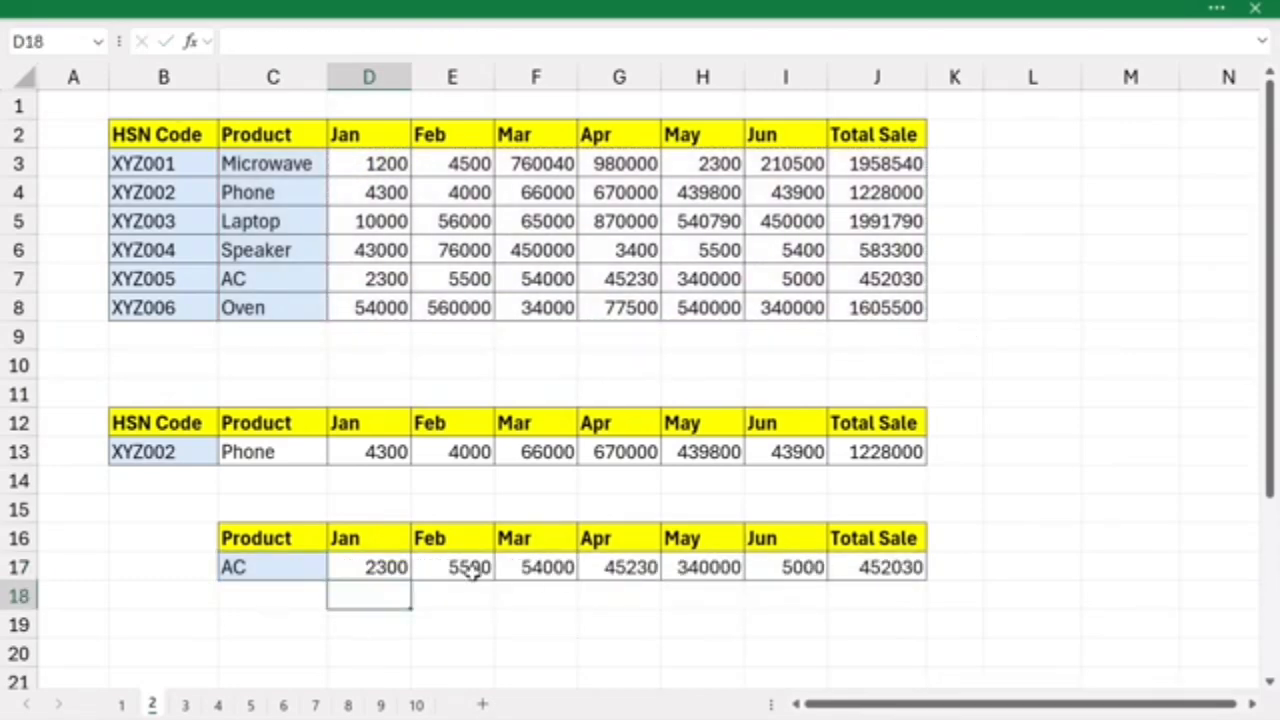
left_click(274, 566)
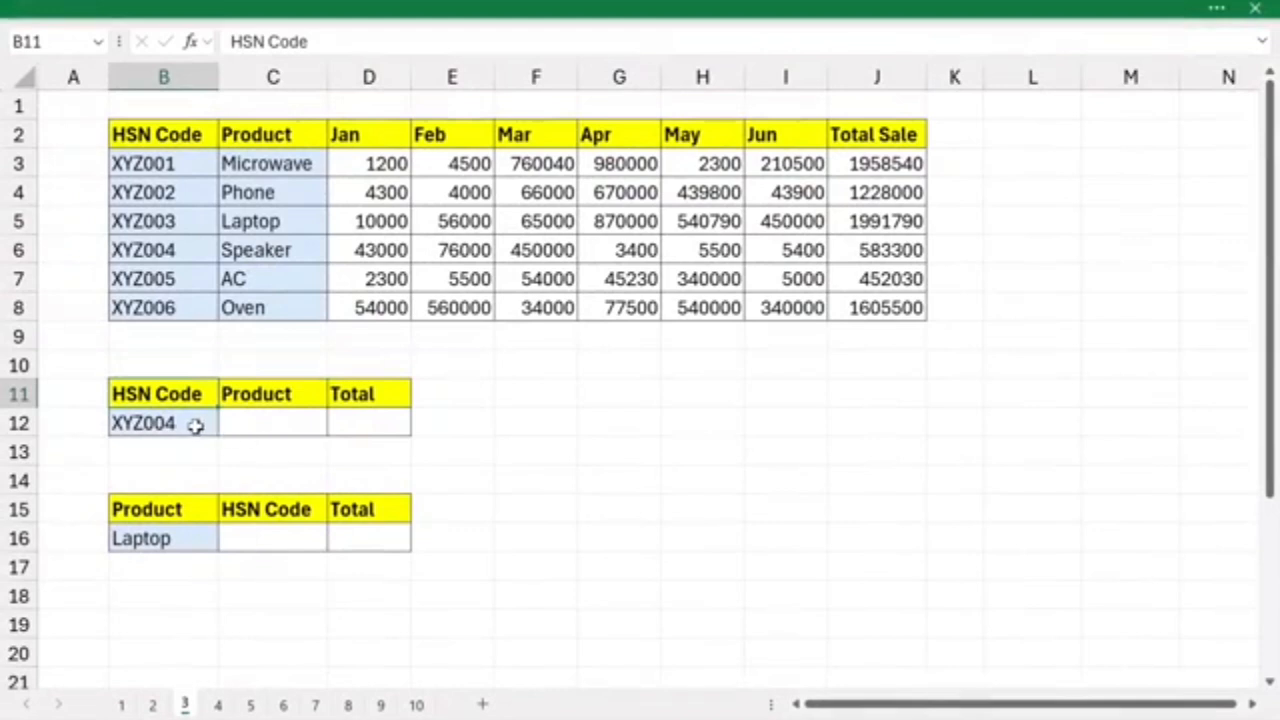
- On sheet 3, examine the lookup HSN code in B12, the empty Product and Total cells, and the table's matching source columns
left_click(193, 425)
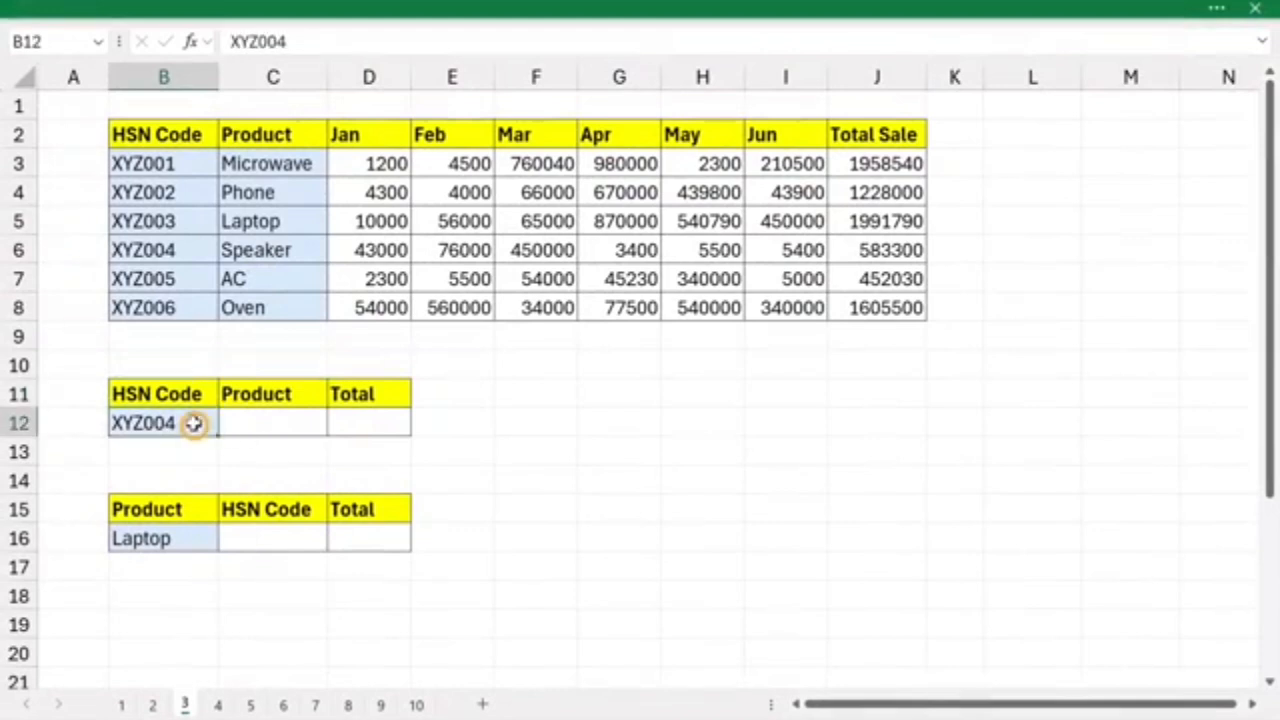
left_click_drag(148, 166, 140, 295)
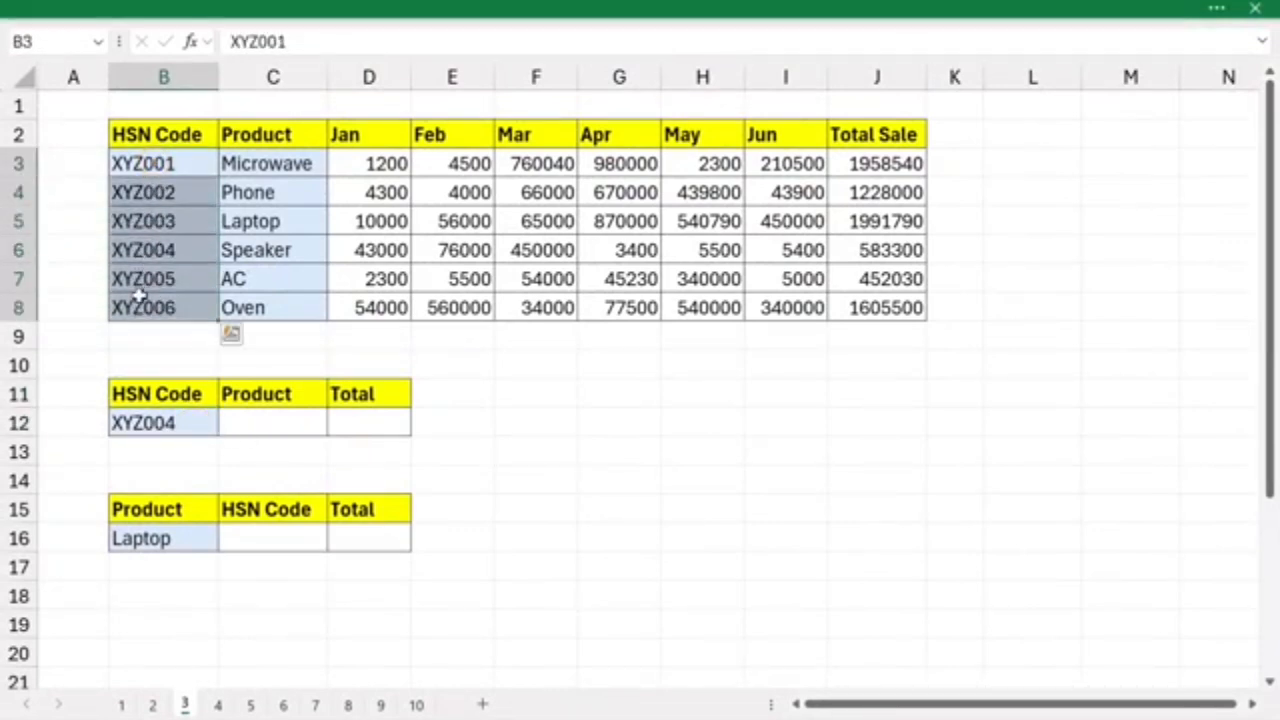
left_click(266, 421)
left_click(360, 427)
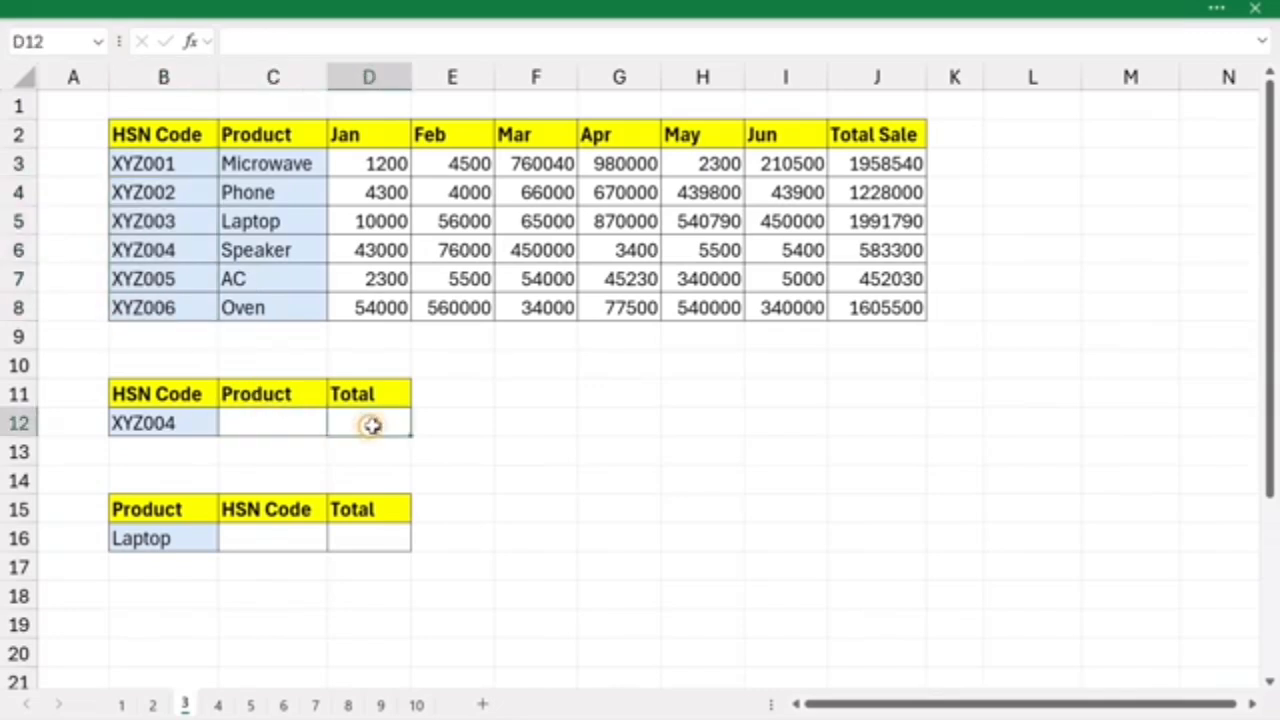
left_click_drag(266, 165, 265, 308)
left_click(372, 425)
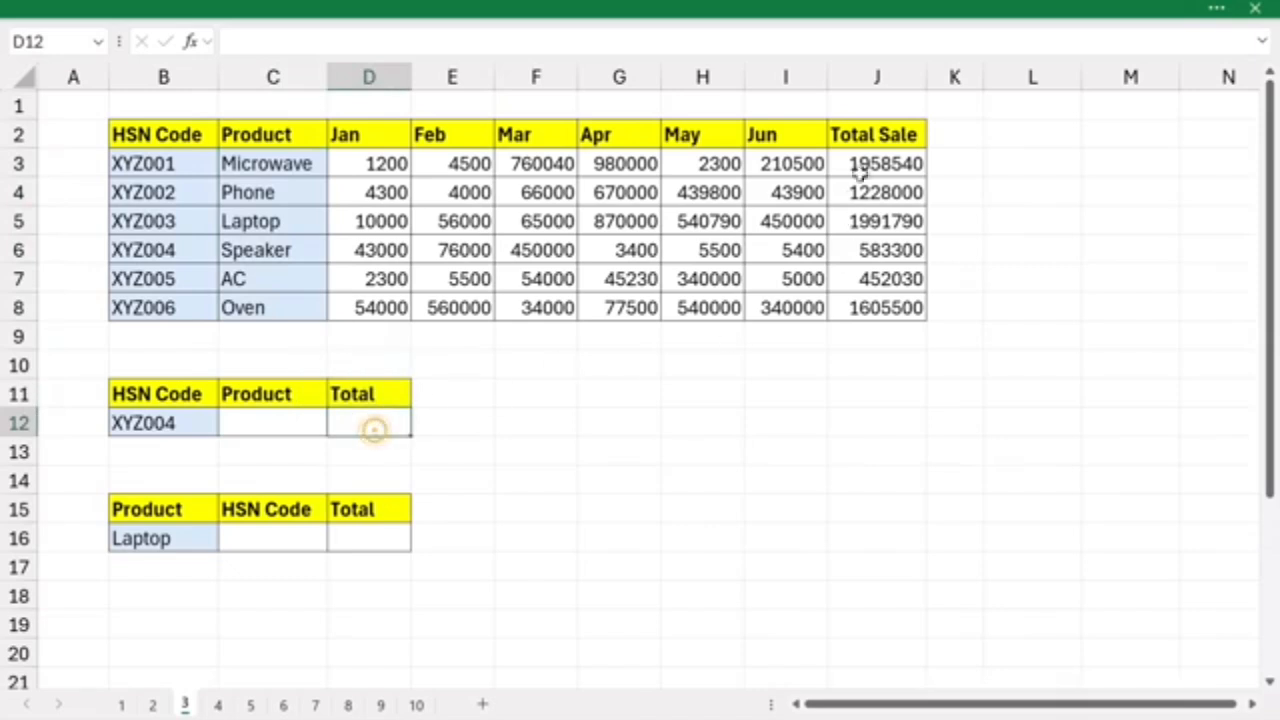
left_click_drag(862, 166, 862, 300)
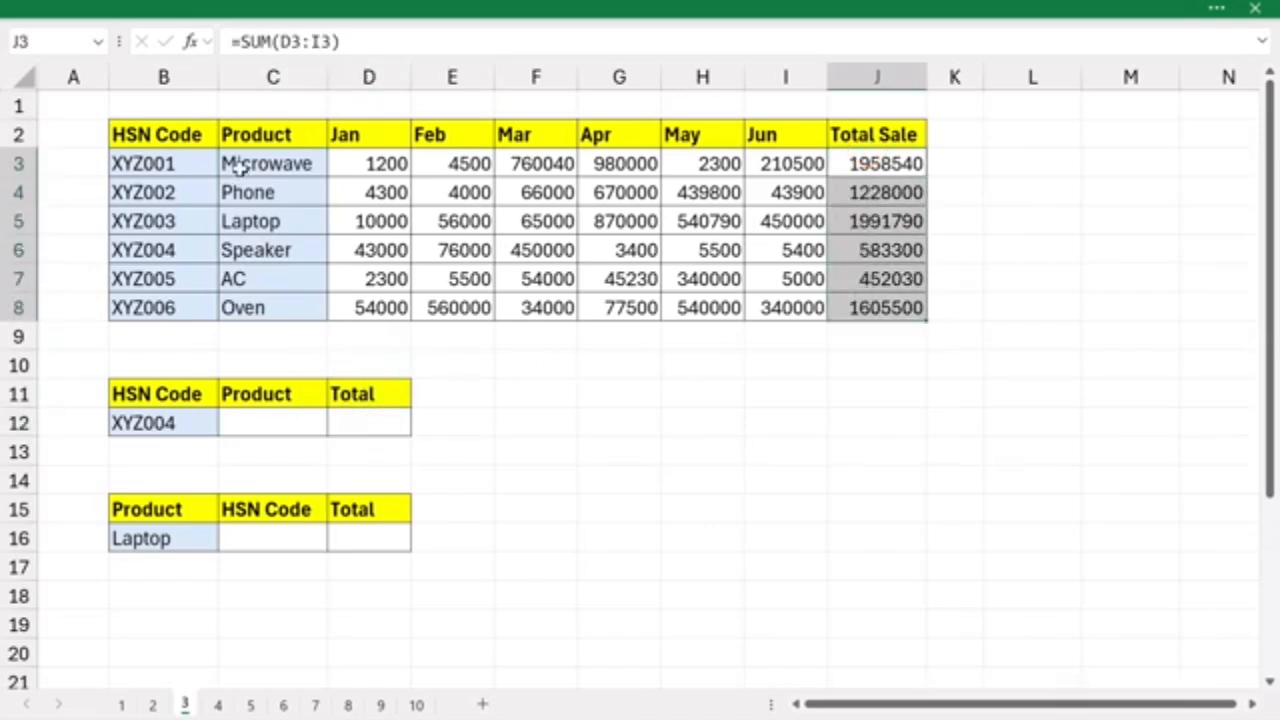
left_click_drag(266, 164, 857, 306)
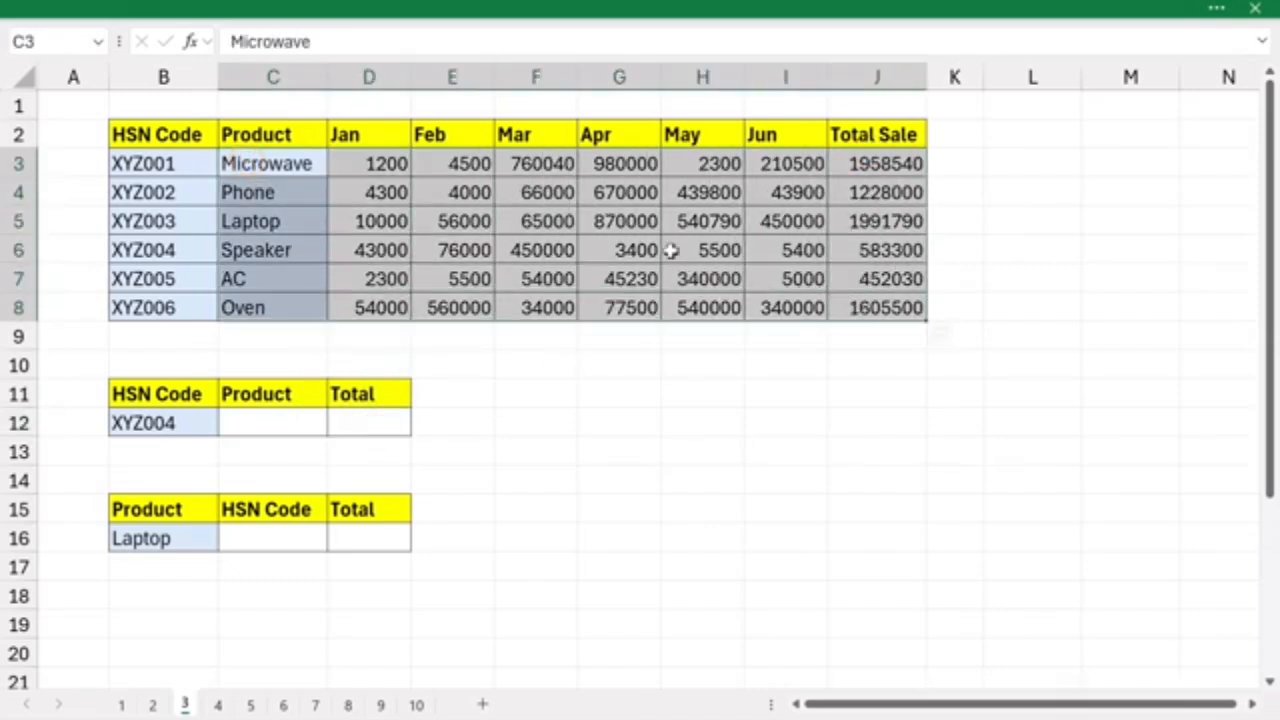
- Enter =XLOOKUP(B12,B3:B8,CHOOSE({1,2},C3:C8,J3:J8)) in C12 to return only the Product and Total Sale for the HSN code in B12
left_click_drag(370, 134, 760, 307)
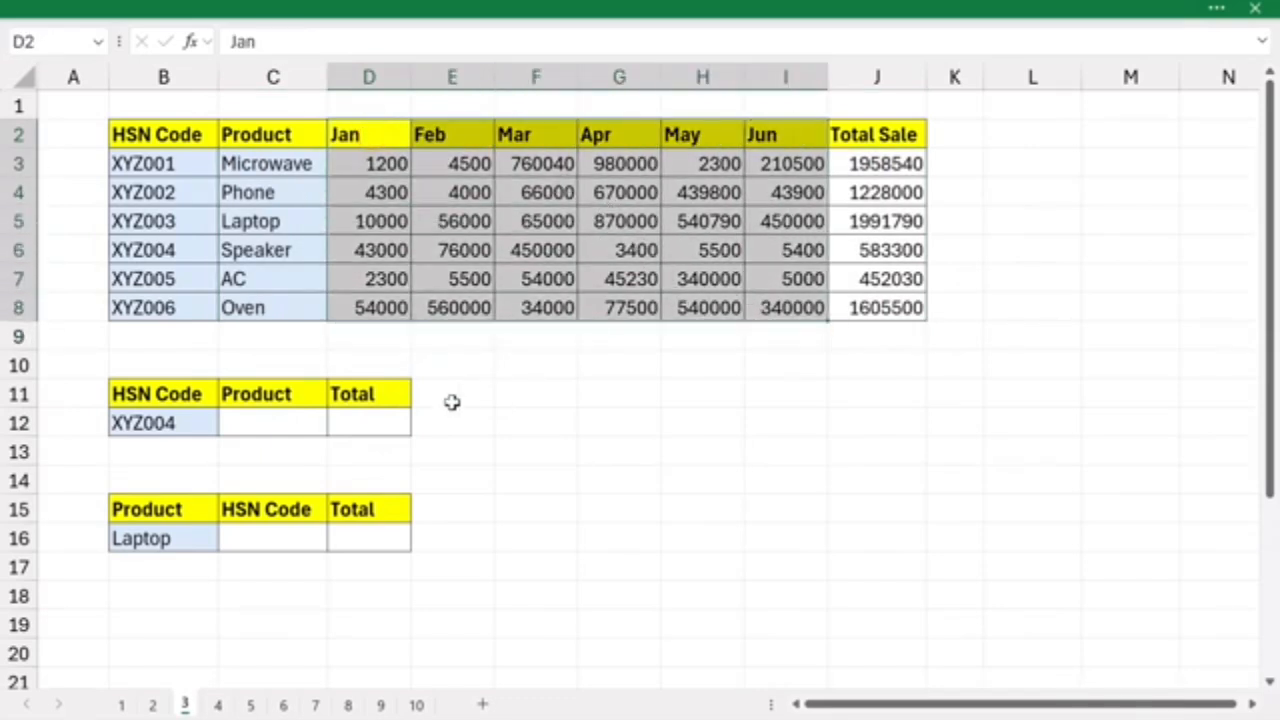
left_click(274, 427)
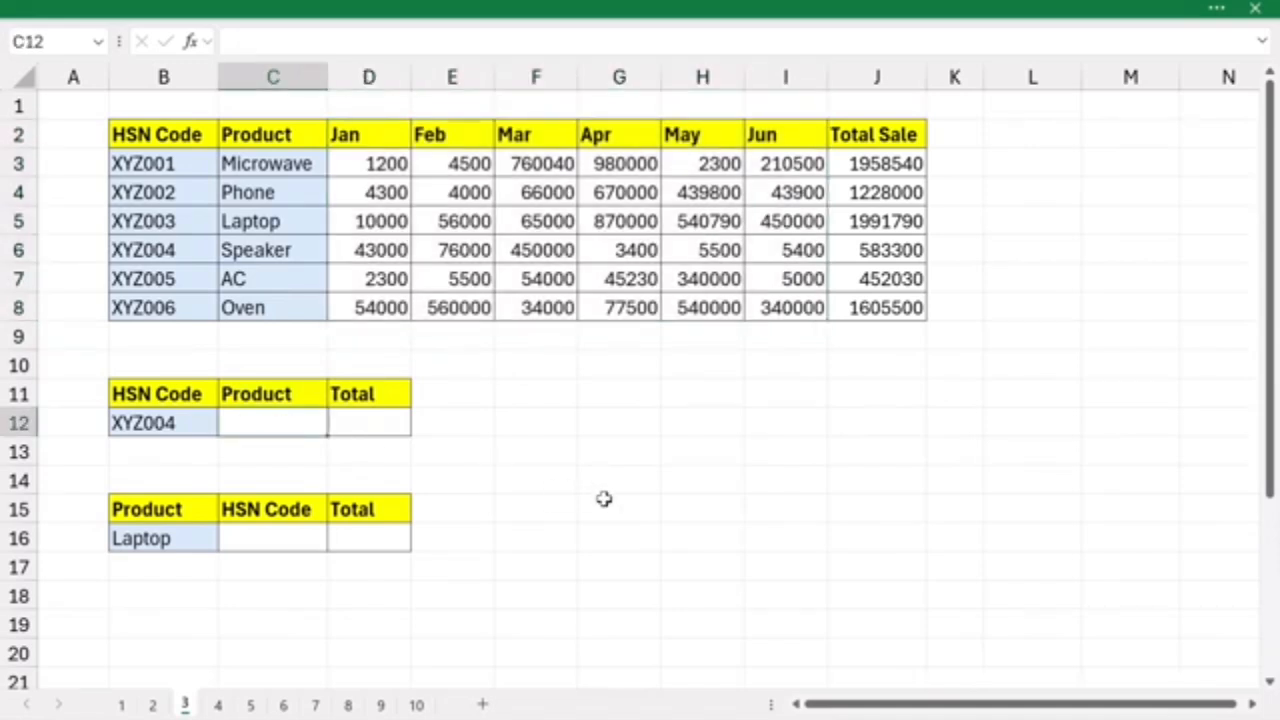
type("=")
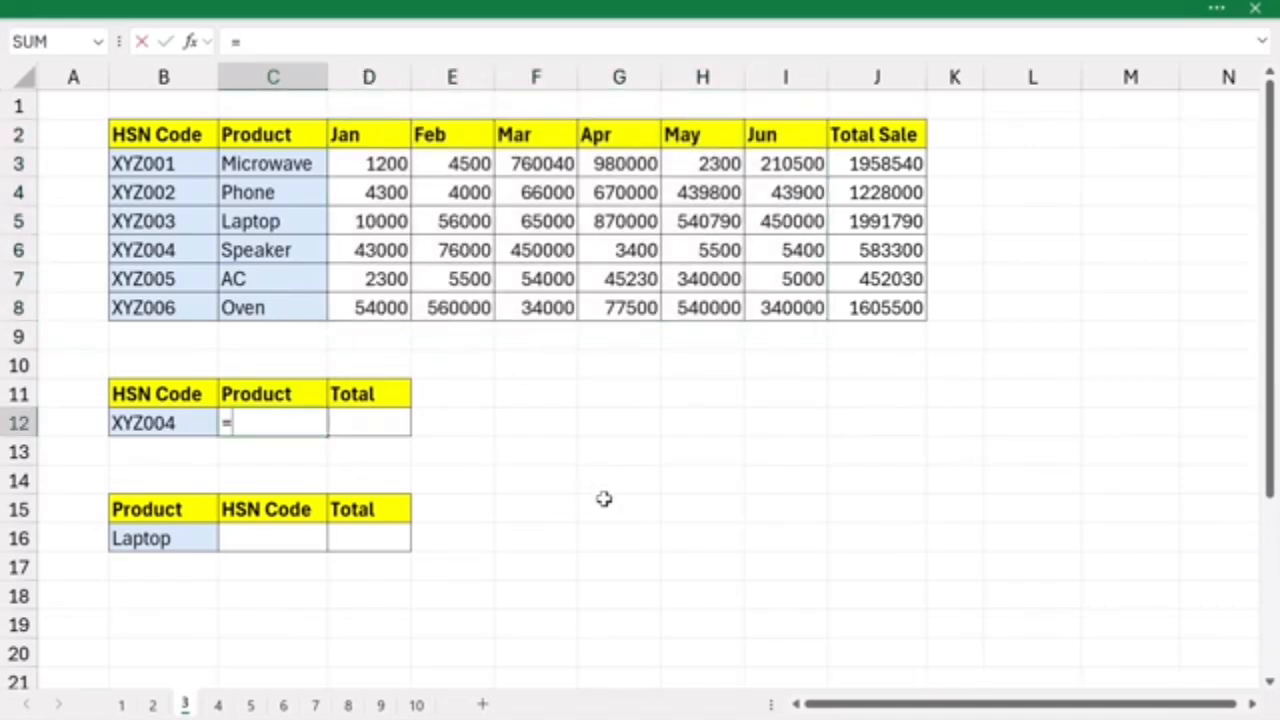
type("xlook")
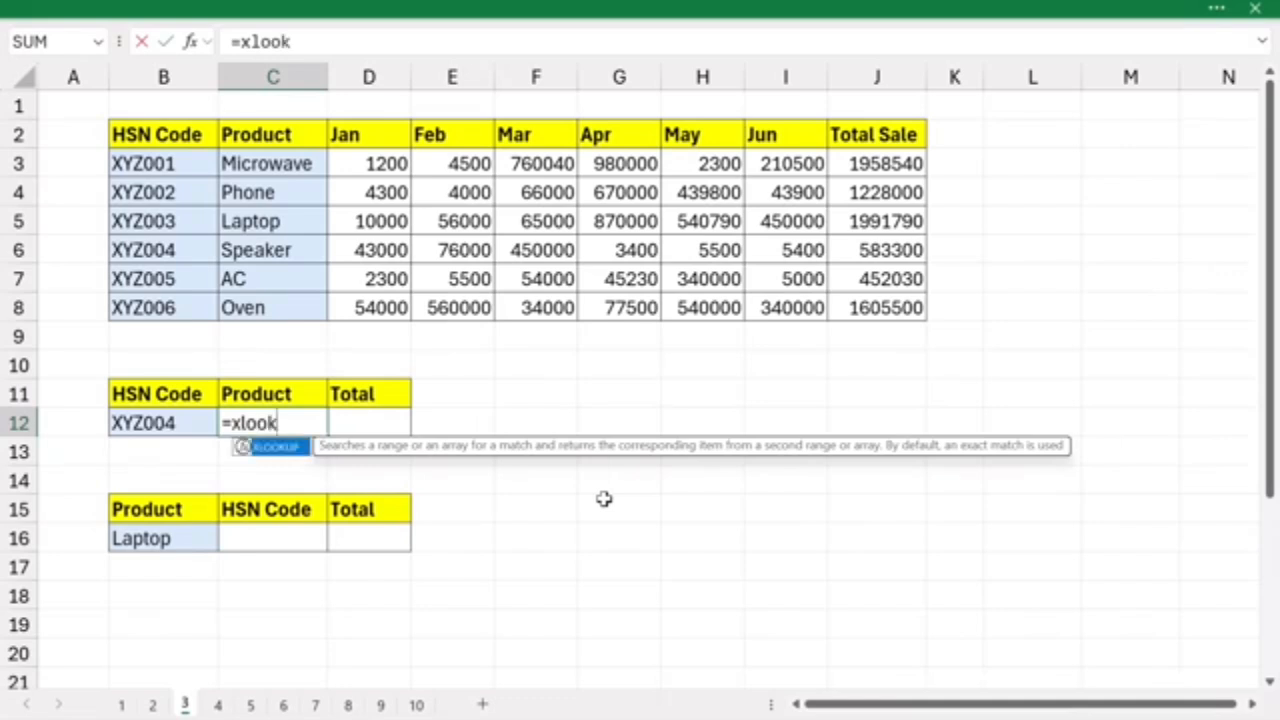
key("Tab")
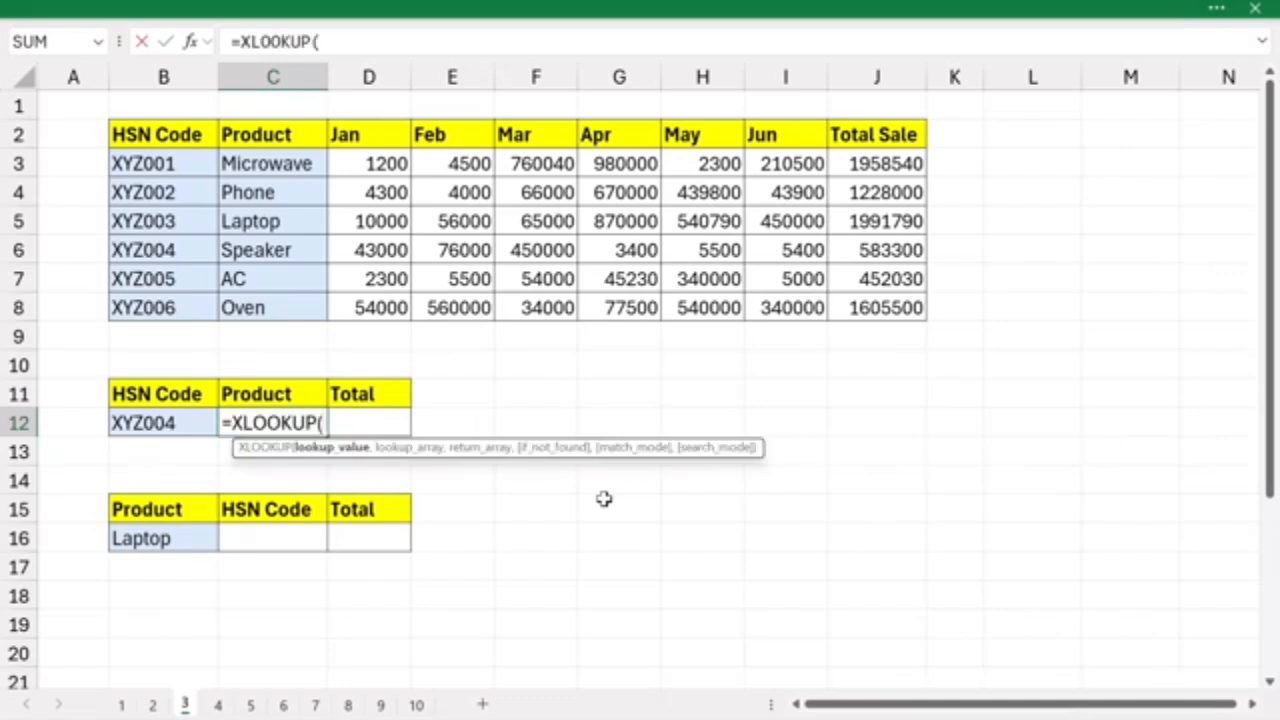
left_click(166, 423)
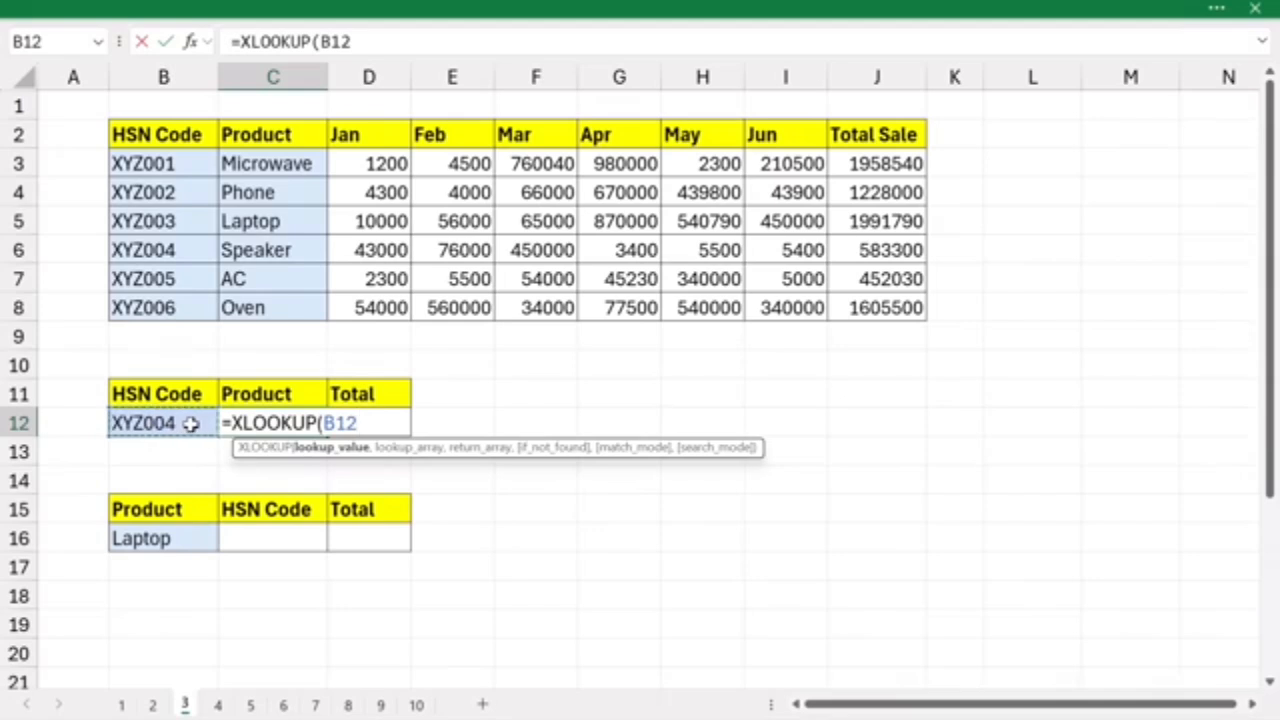
type(",")
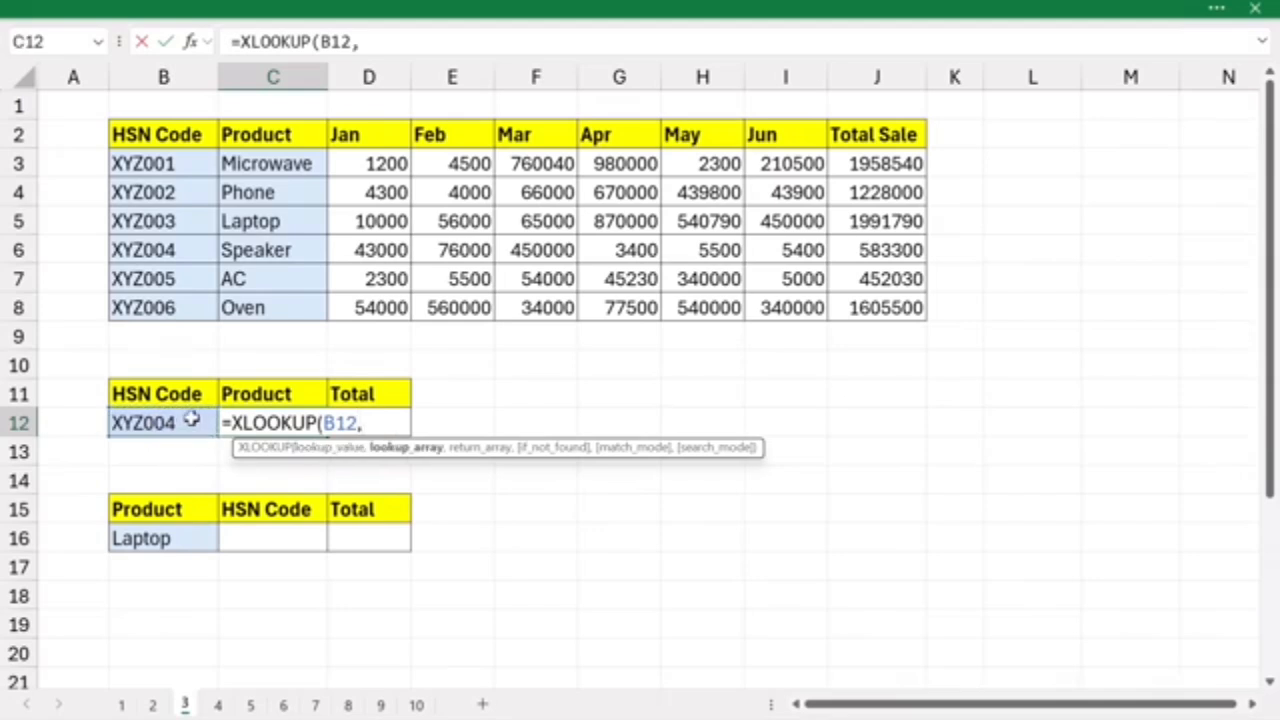
left_click_drag(168, 170, 145, 306)
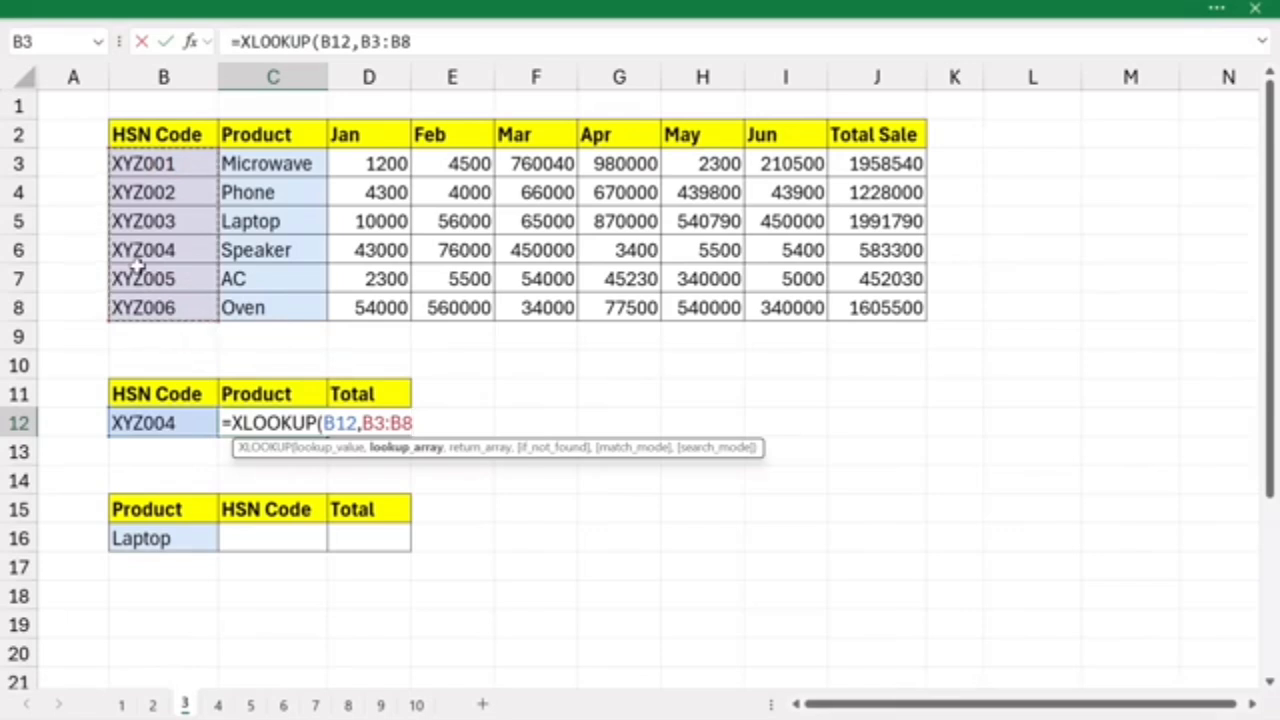
type(",")
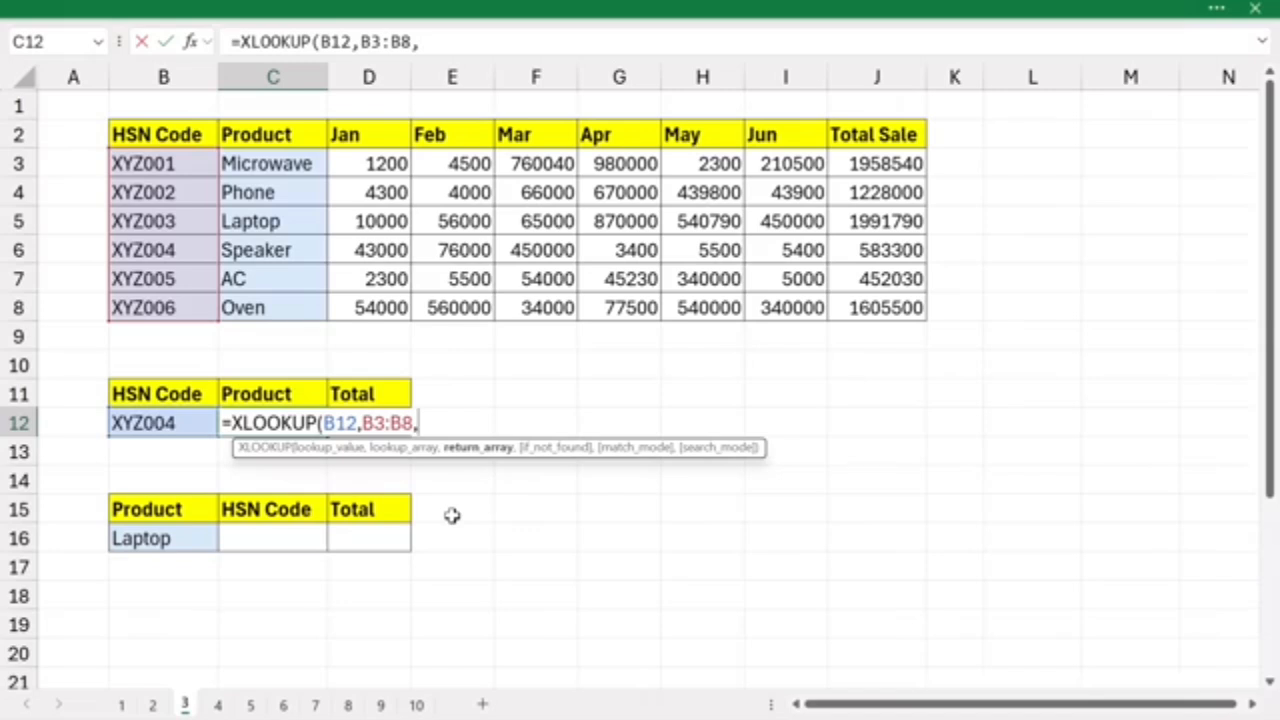
type("cho")
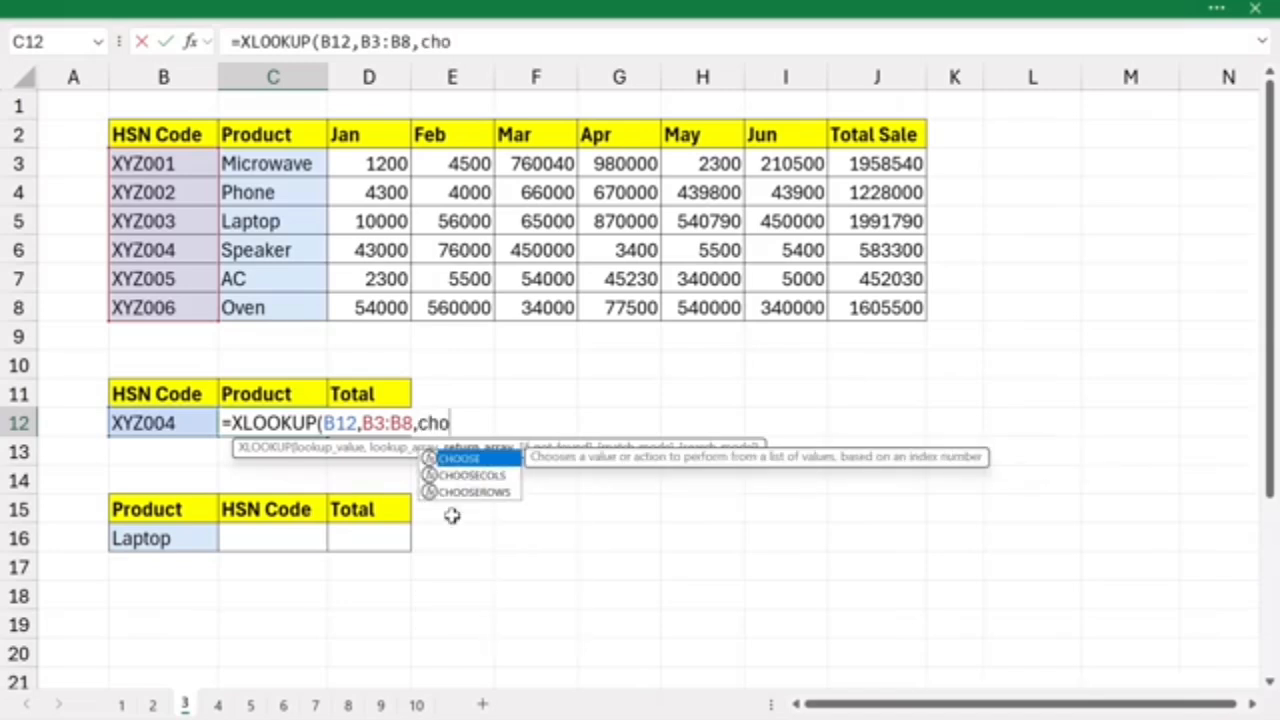
key("Tab")
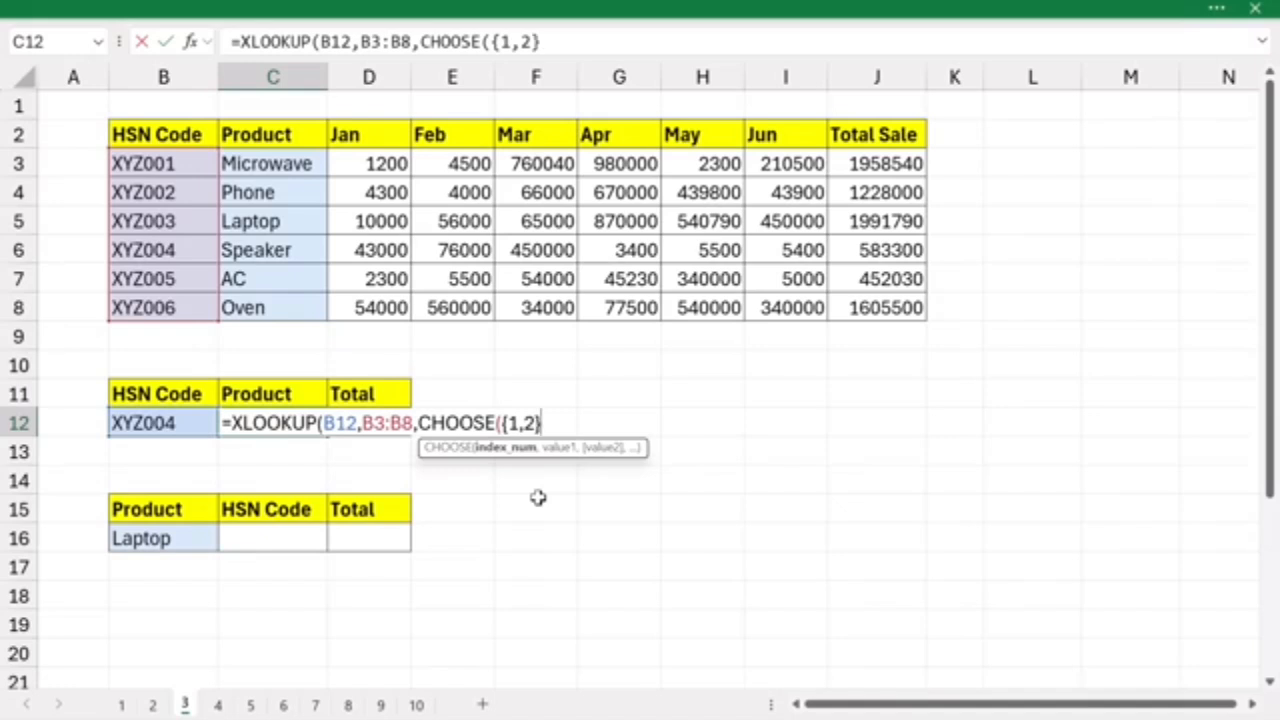
type(",")
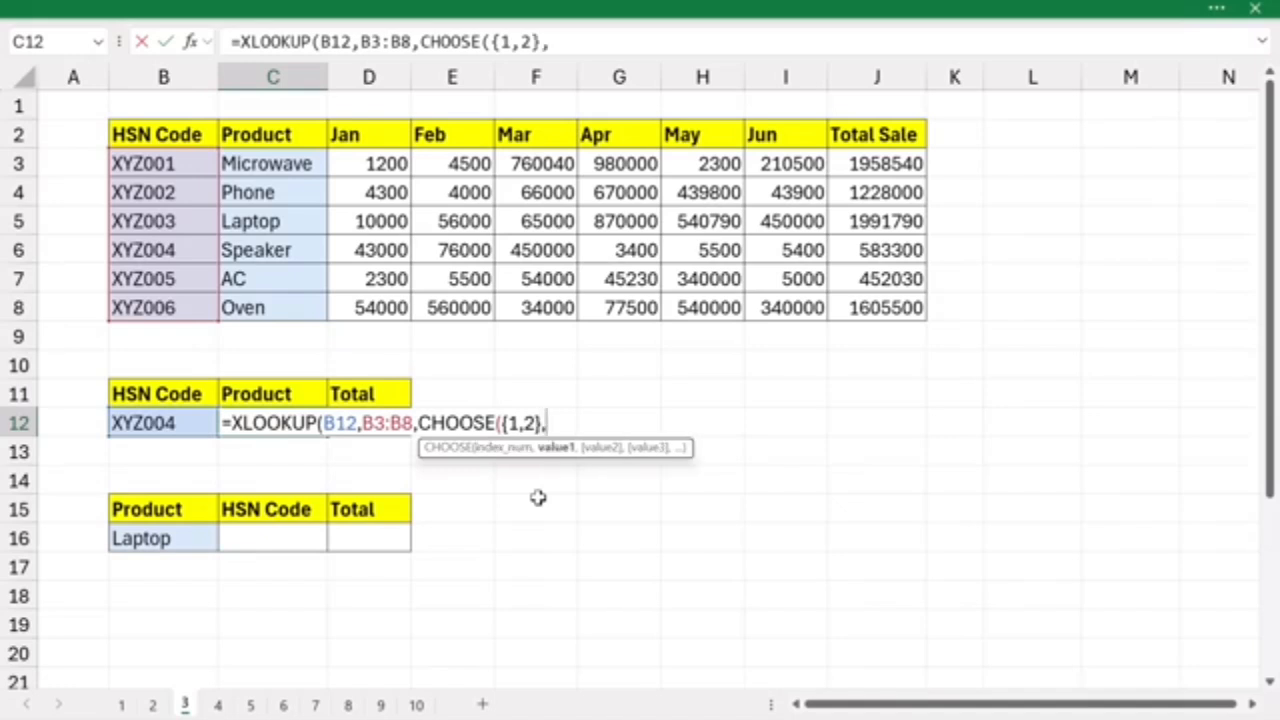
left_click_drag(265, 166, 255, 296)
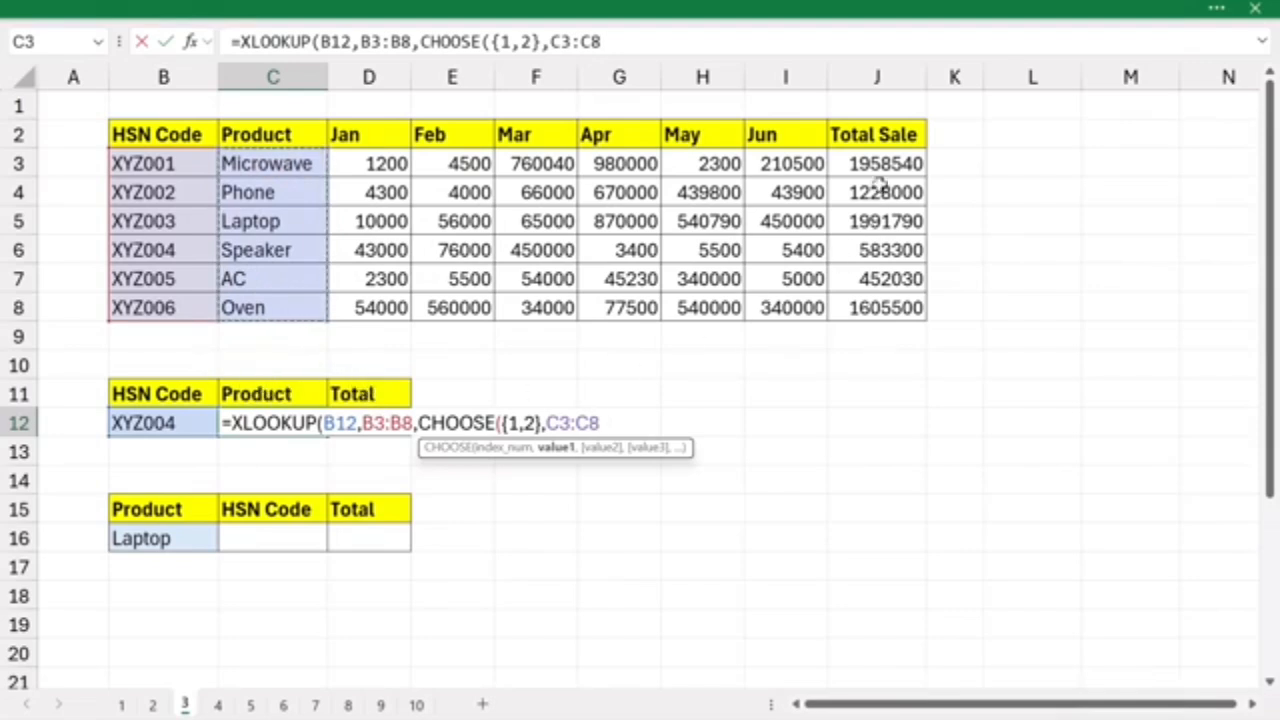
type(",")
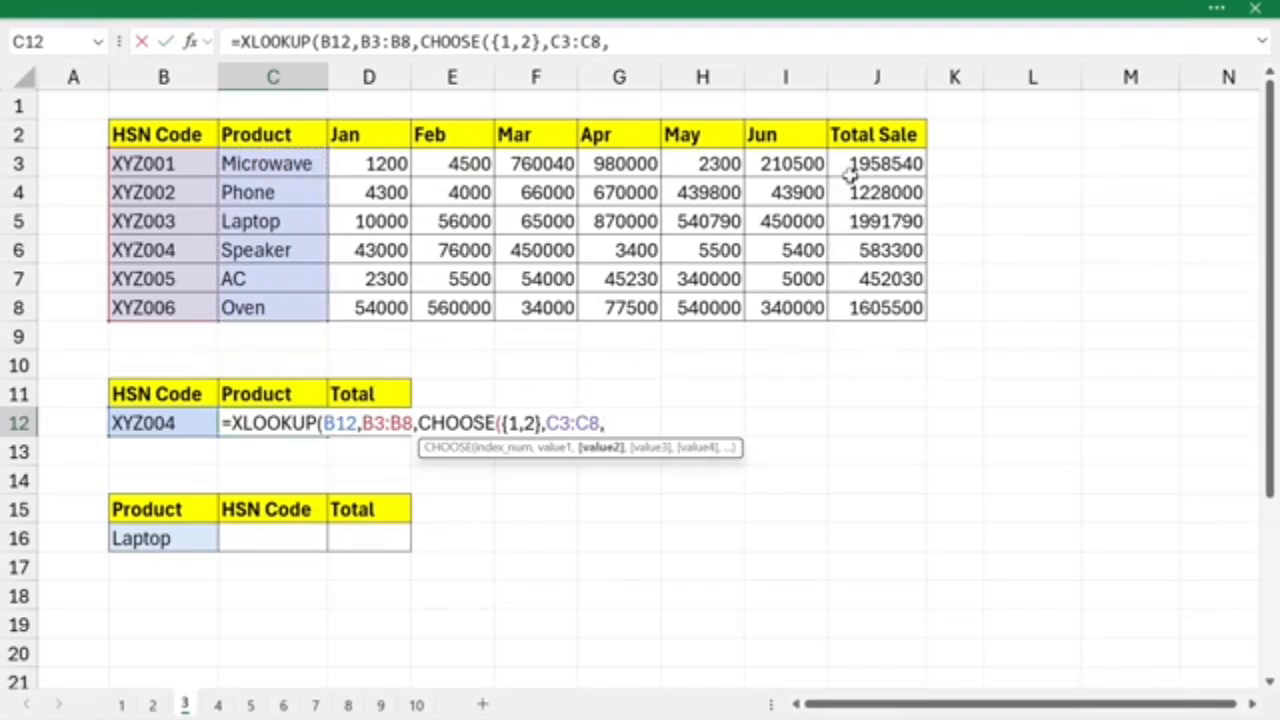
left_click_drag(852, 166, 857, 304)
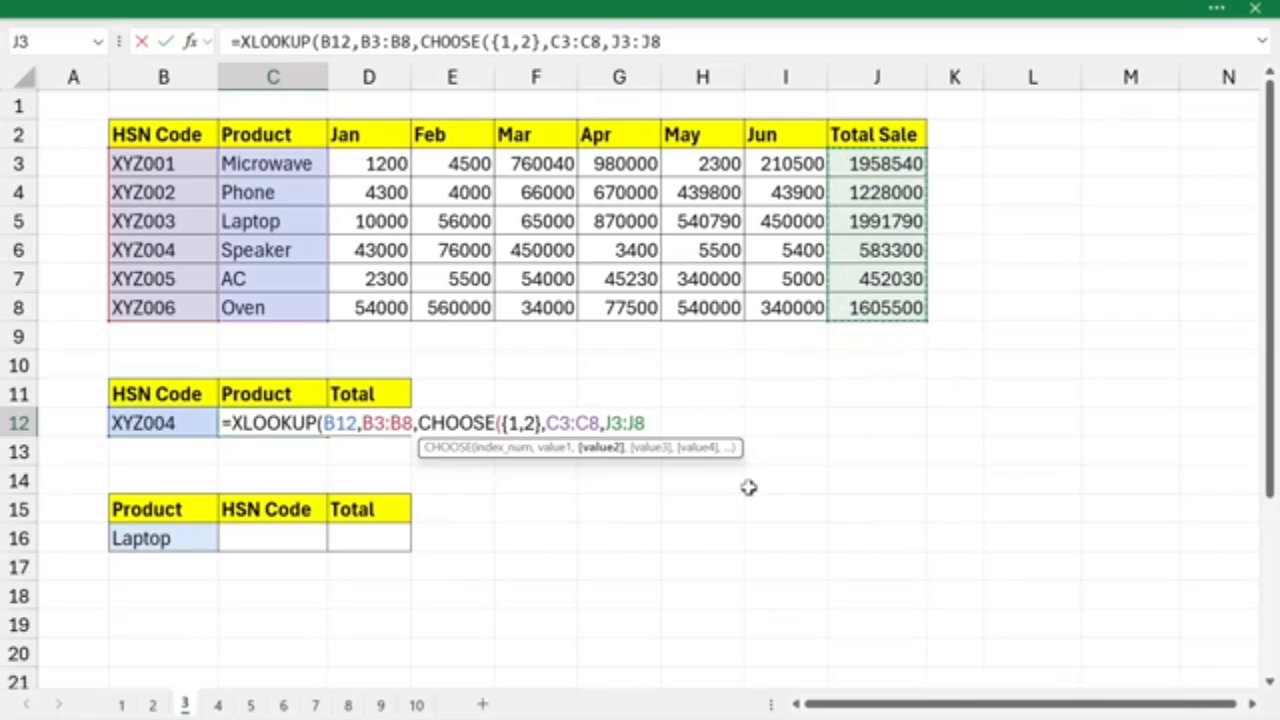
type(")")
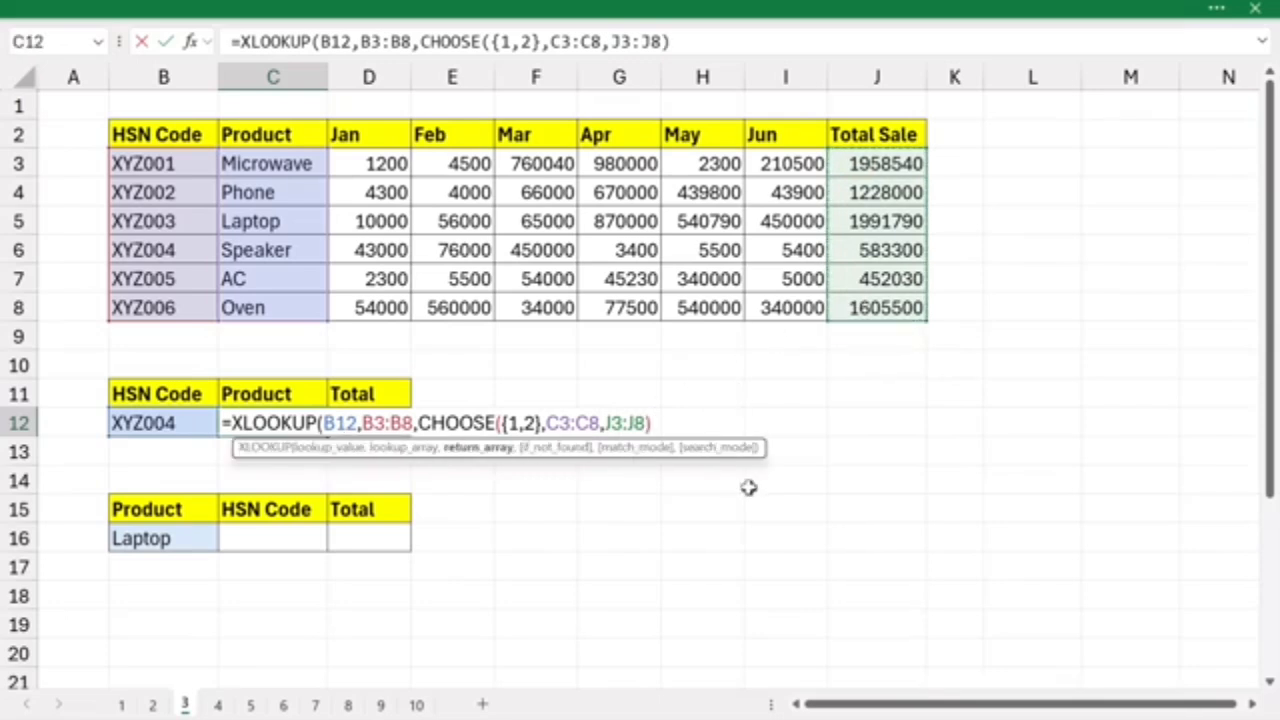
type(")")
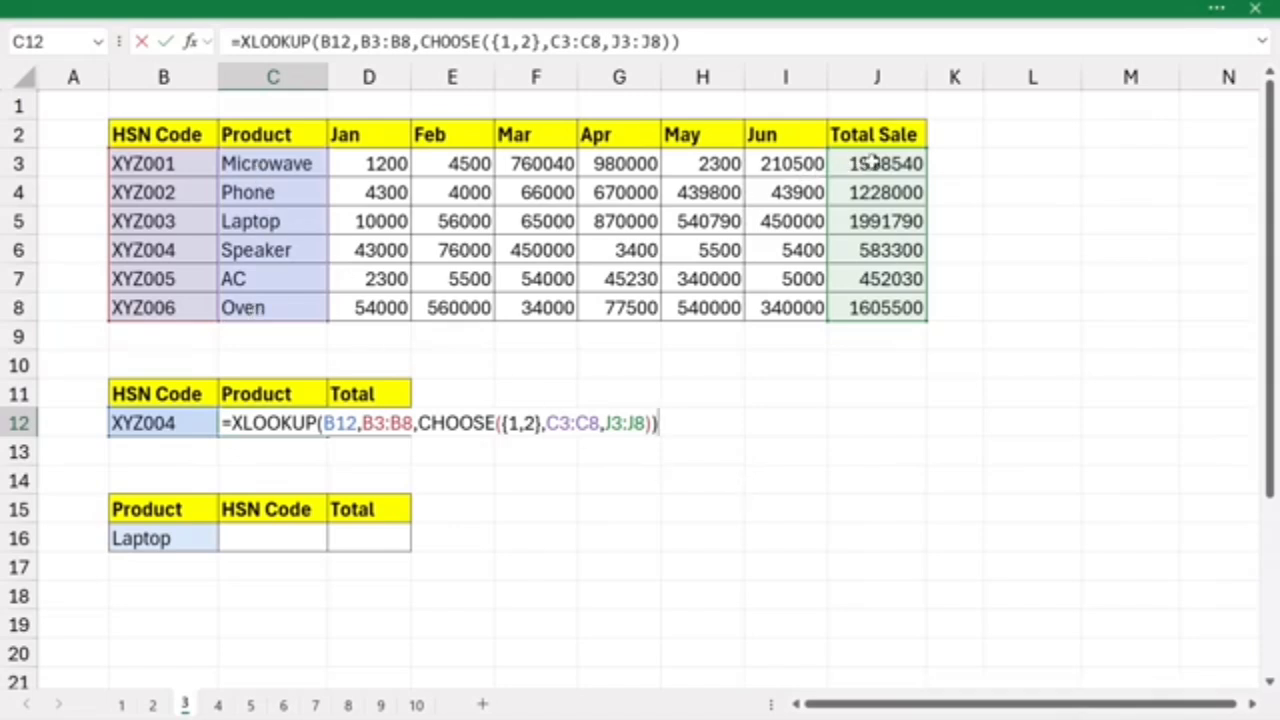
key("Return")
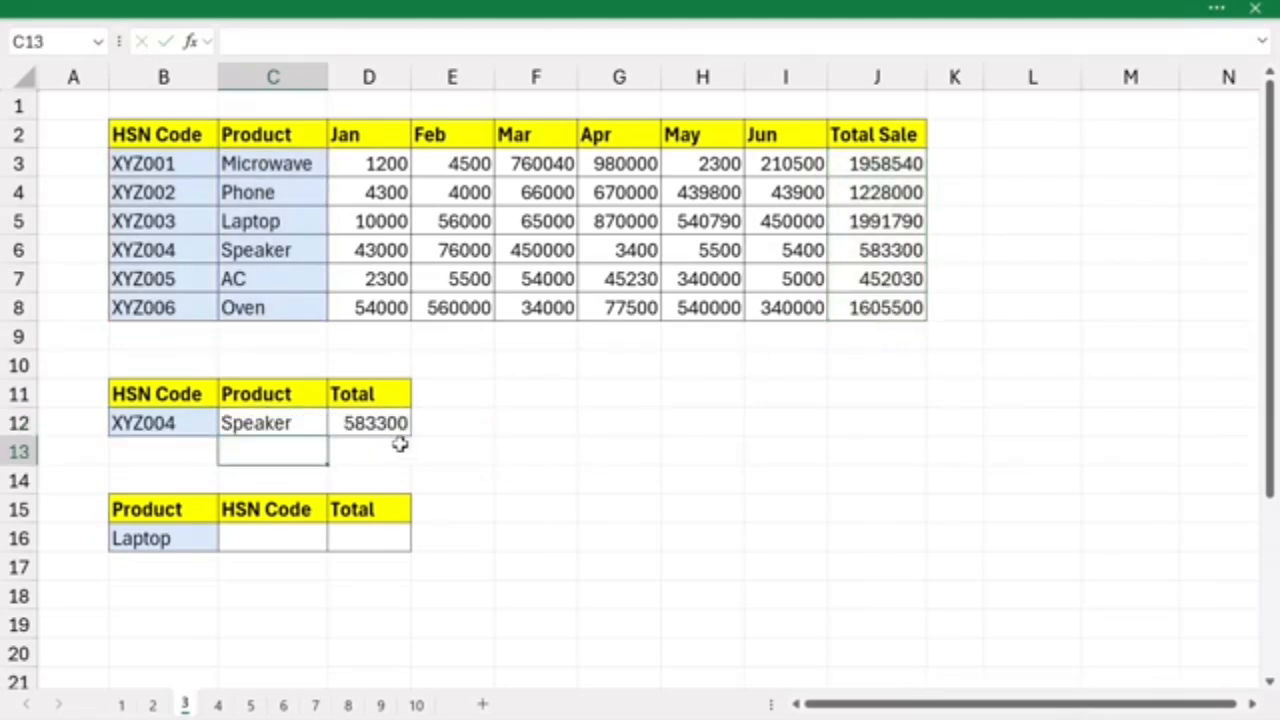
key("Up")
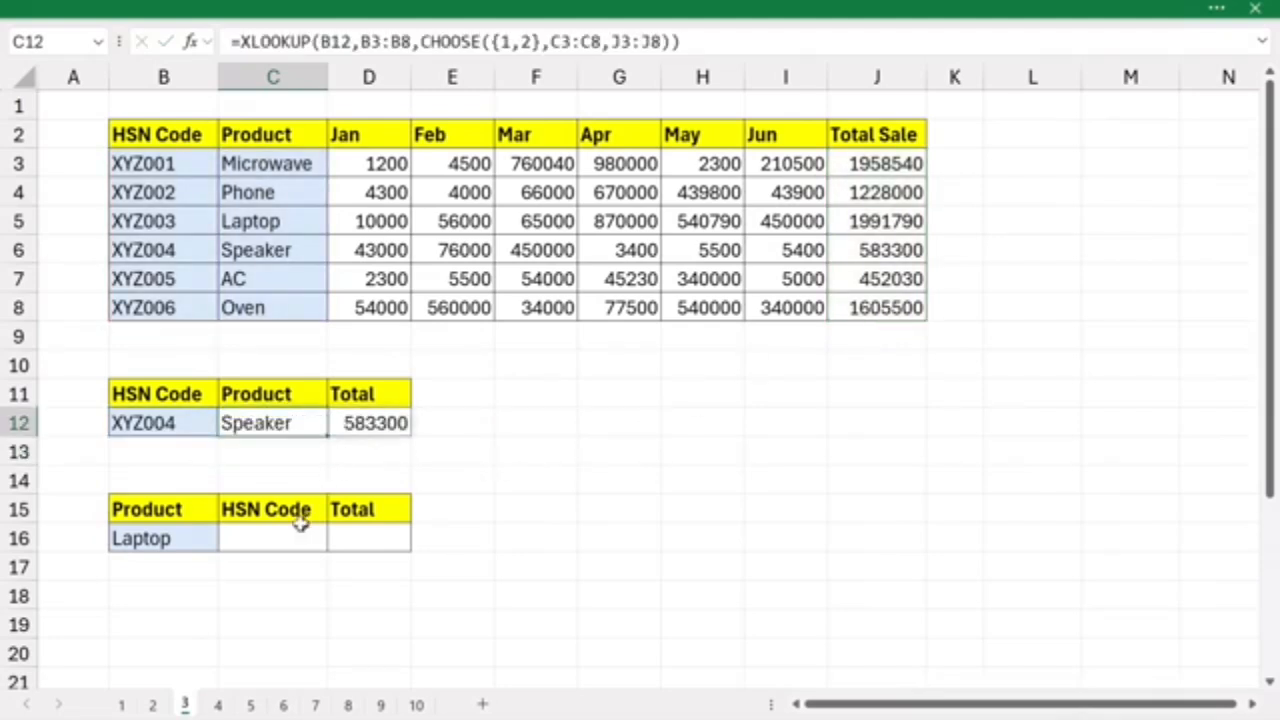
- Enter =XLOOKUP(B16,C3:C8,CHOOSE({1,2},B3:B8,J3:J8)) in C16 to return the HSN Code and Total Sale for the product in B16
left_click(268, 538)
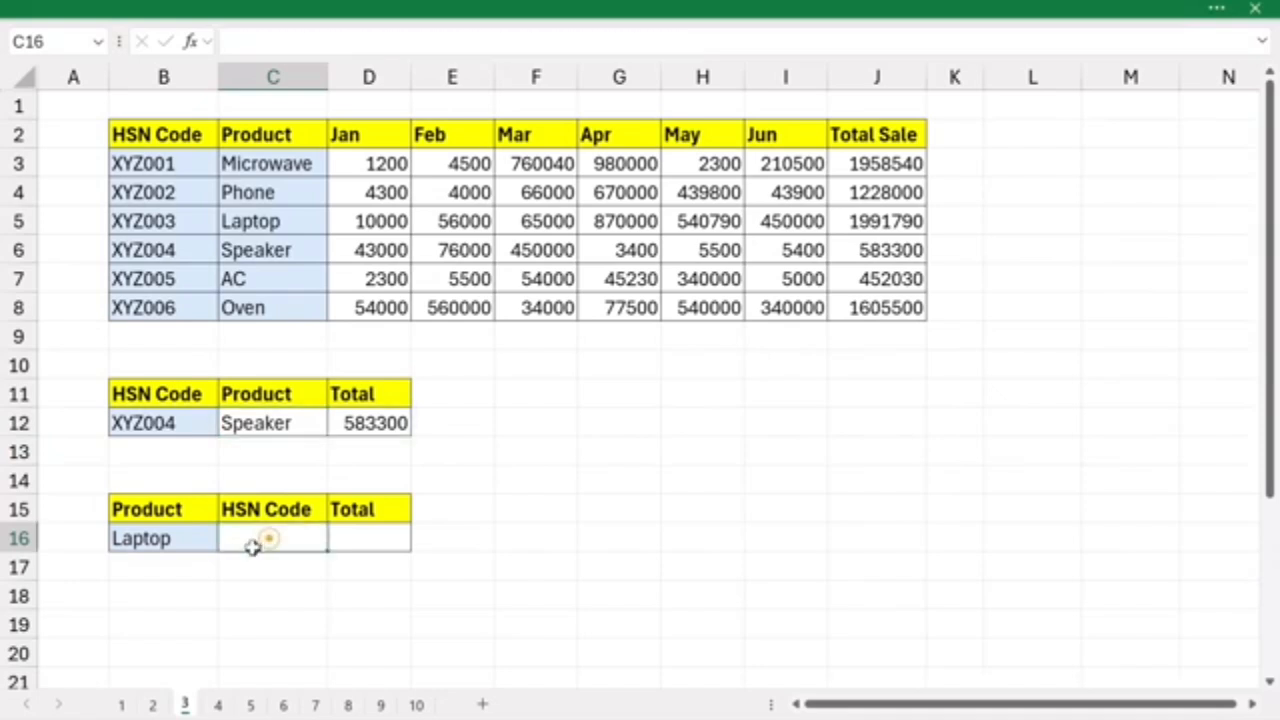
left_click(172, 538)
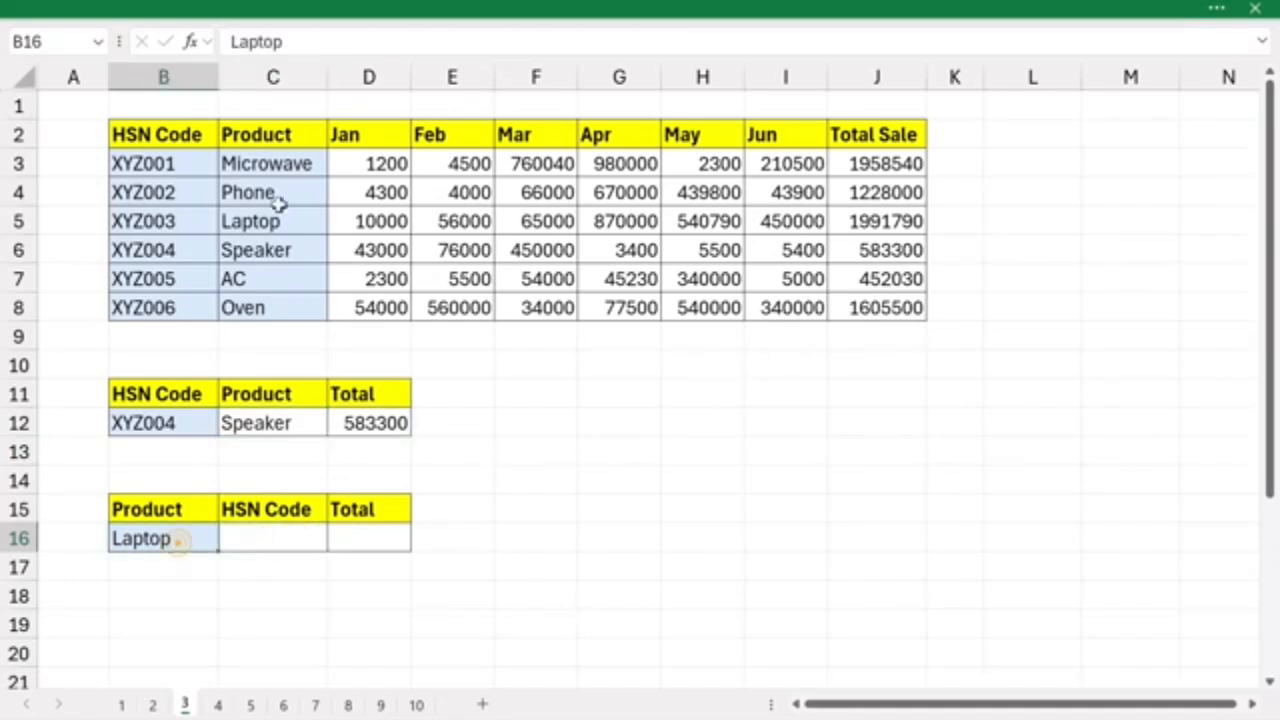
left_click_drag(280, 160, 282, 298)
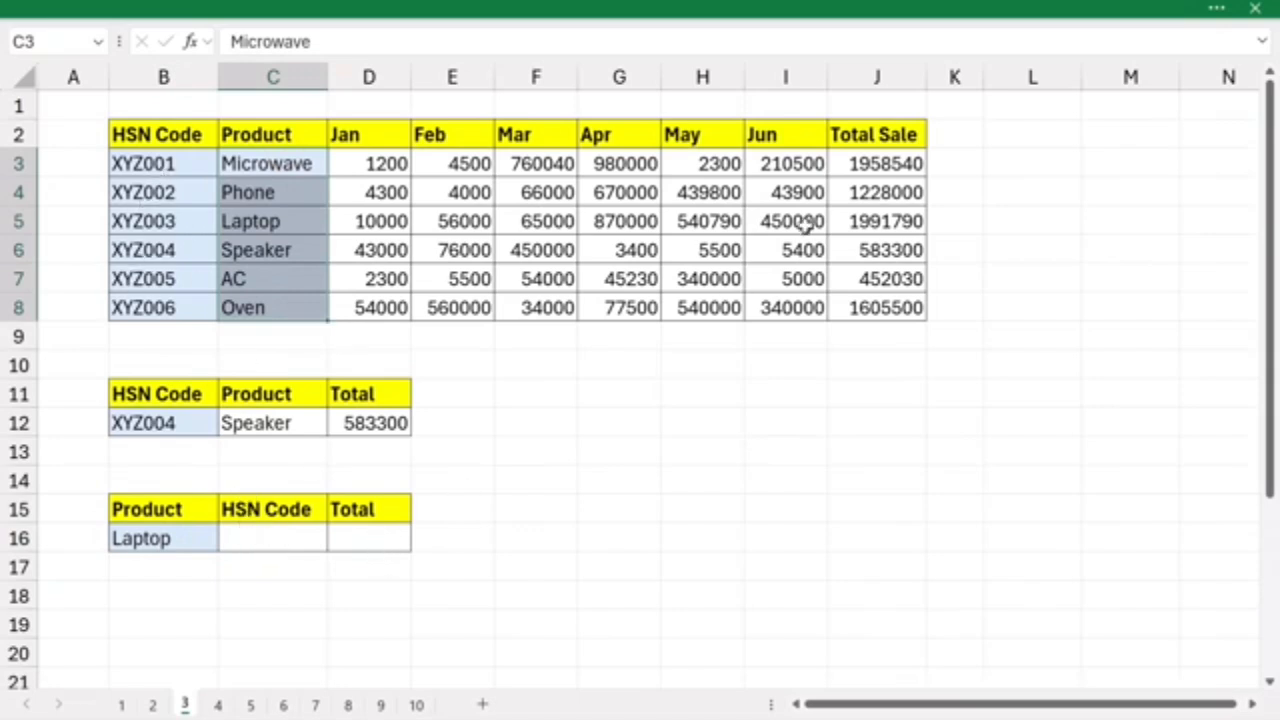
left_click(262, 538)
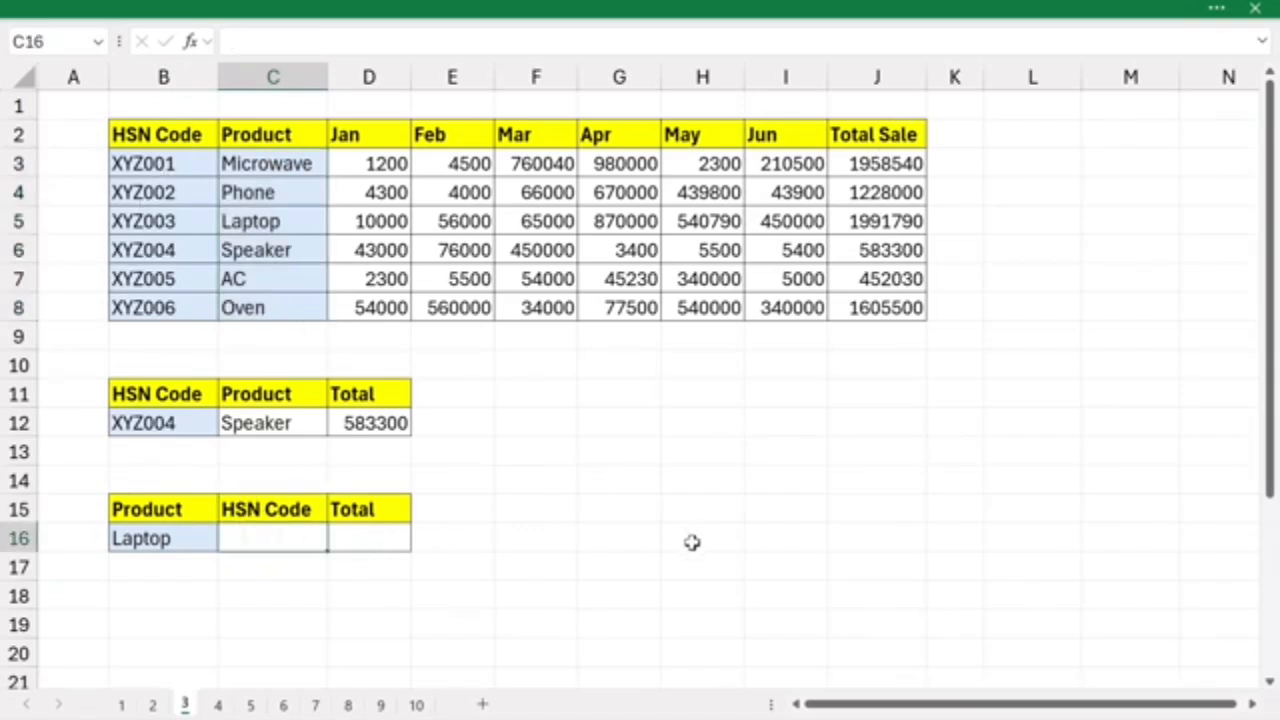
type("=xlook")
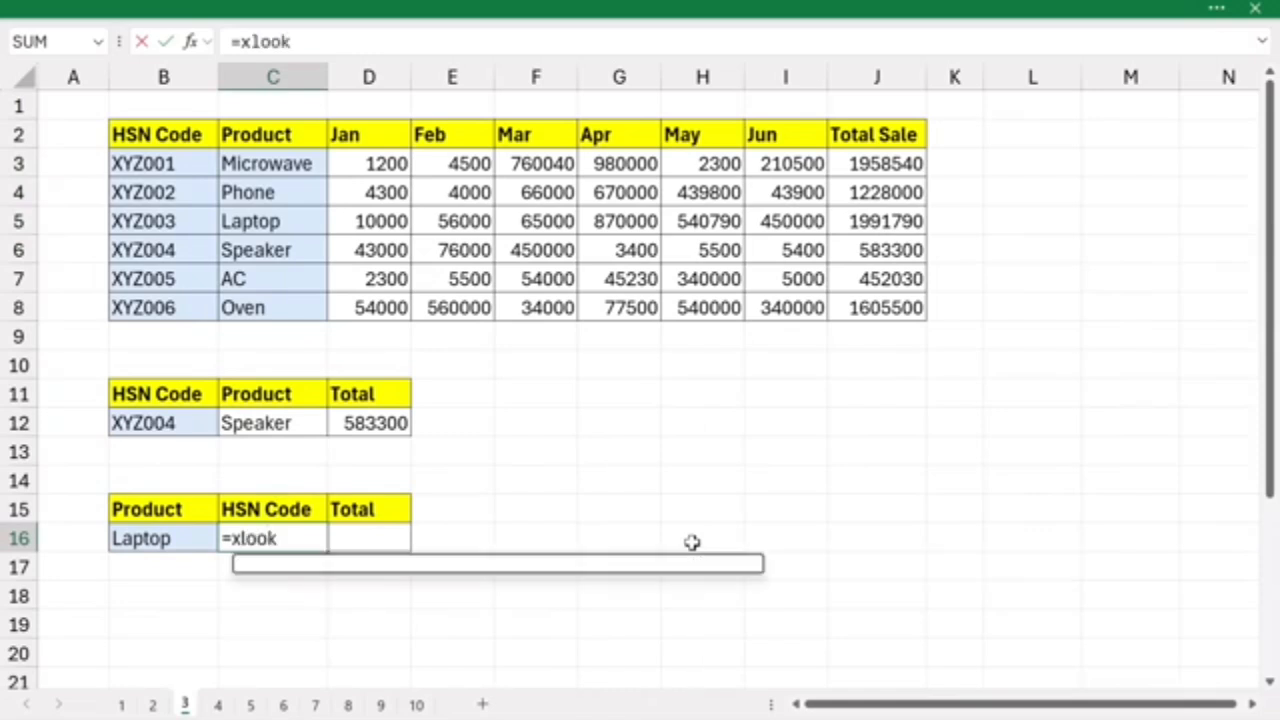
key("Tab")
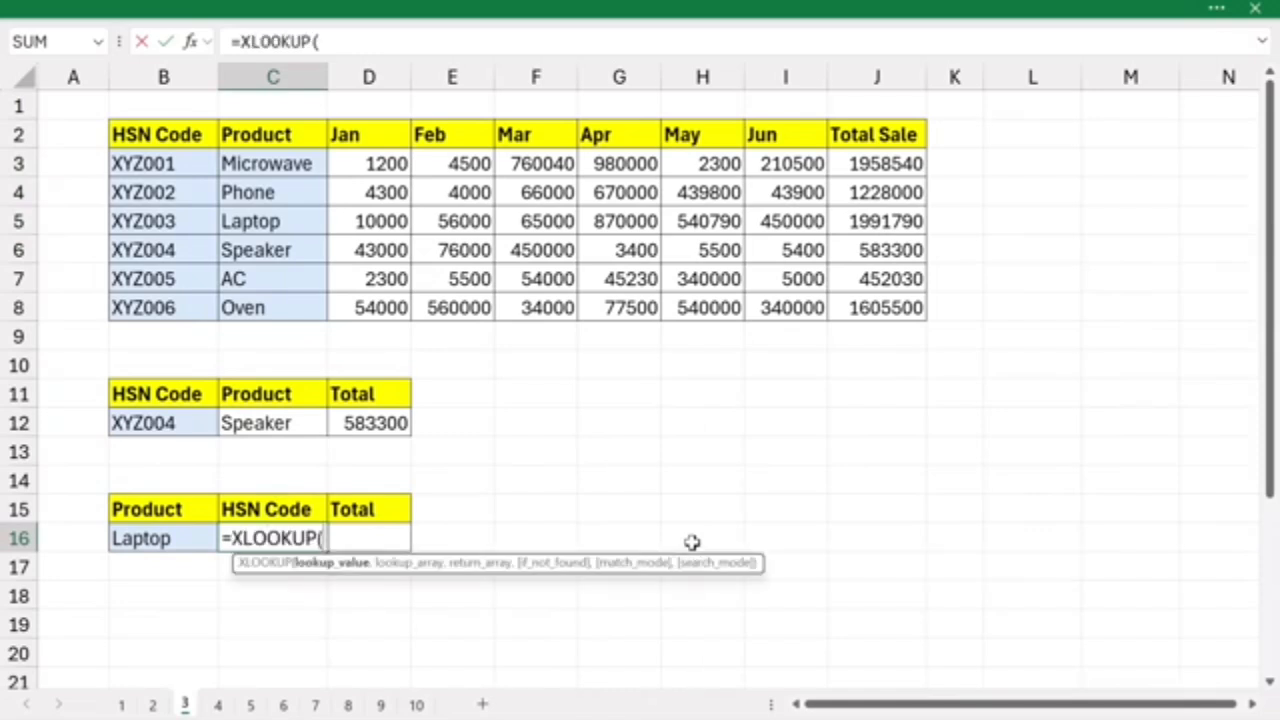
left_click(140, 540)
type(",")
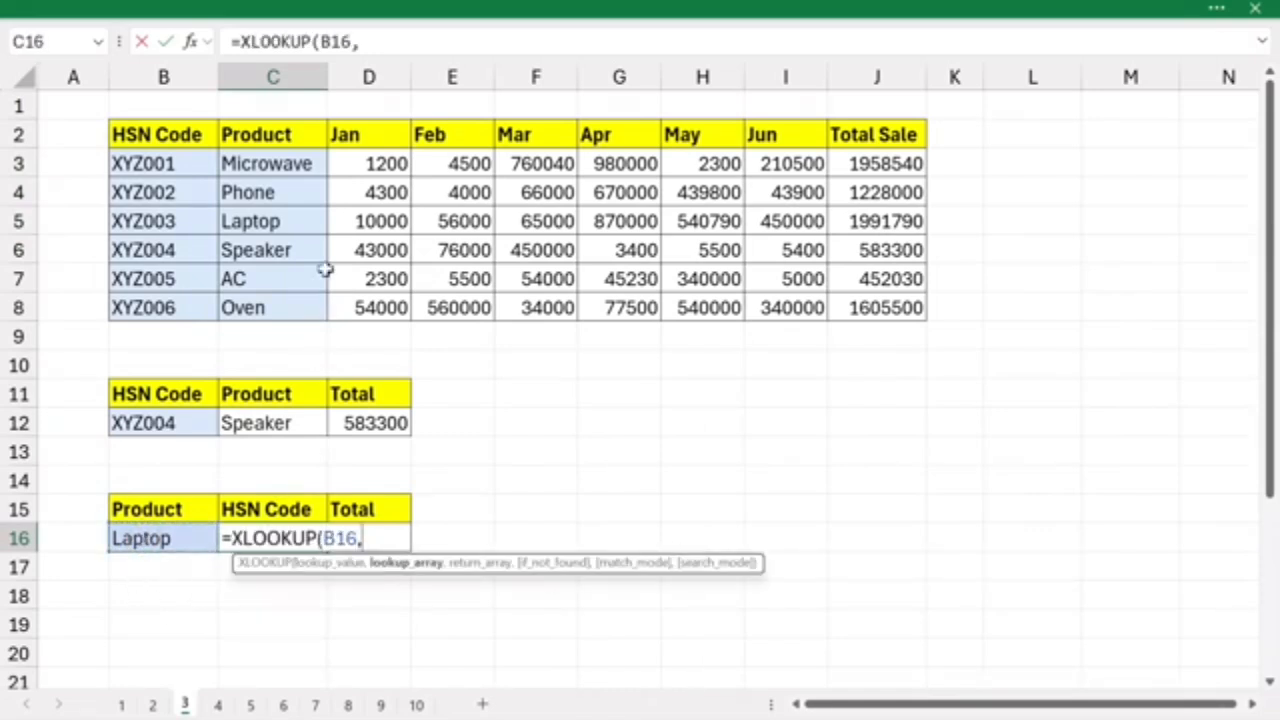
left_click_drag(270, 163, 257, 300)
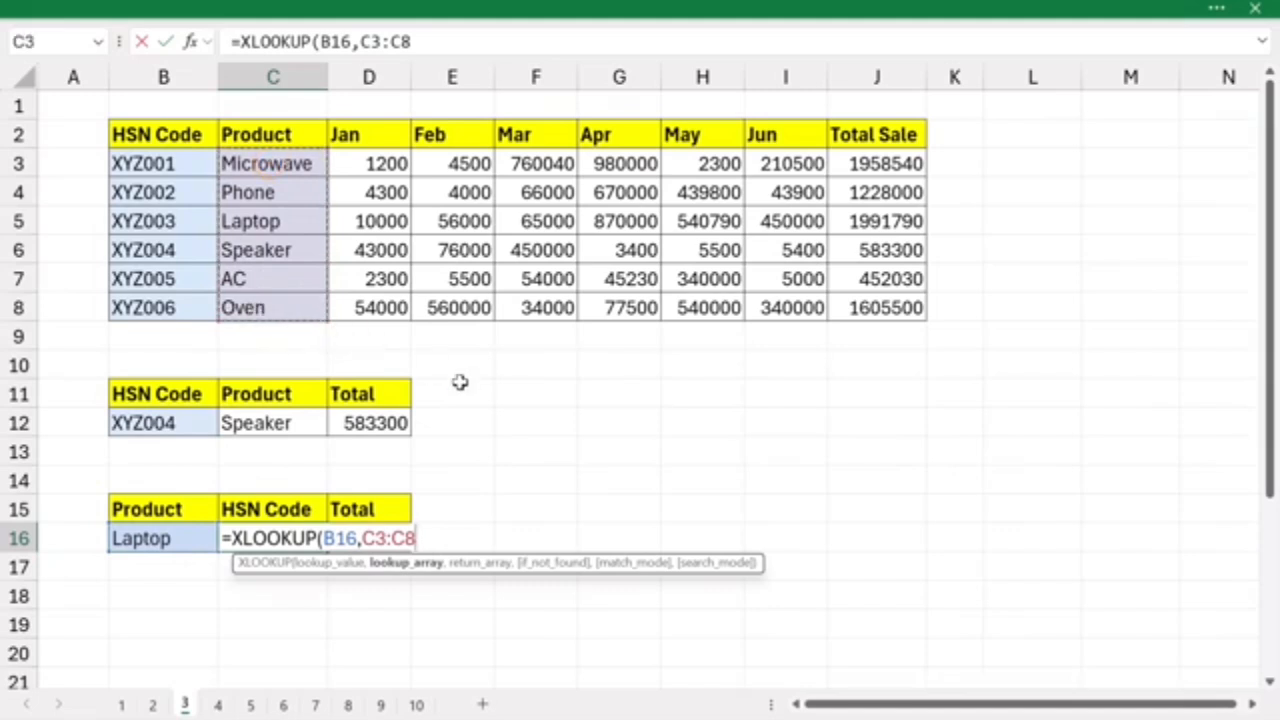
type(",")
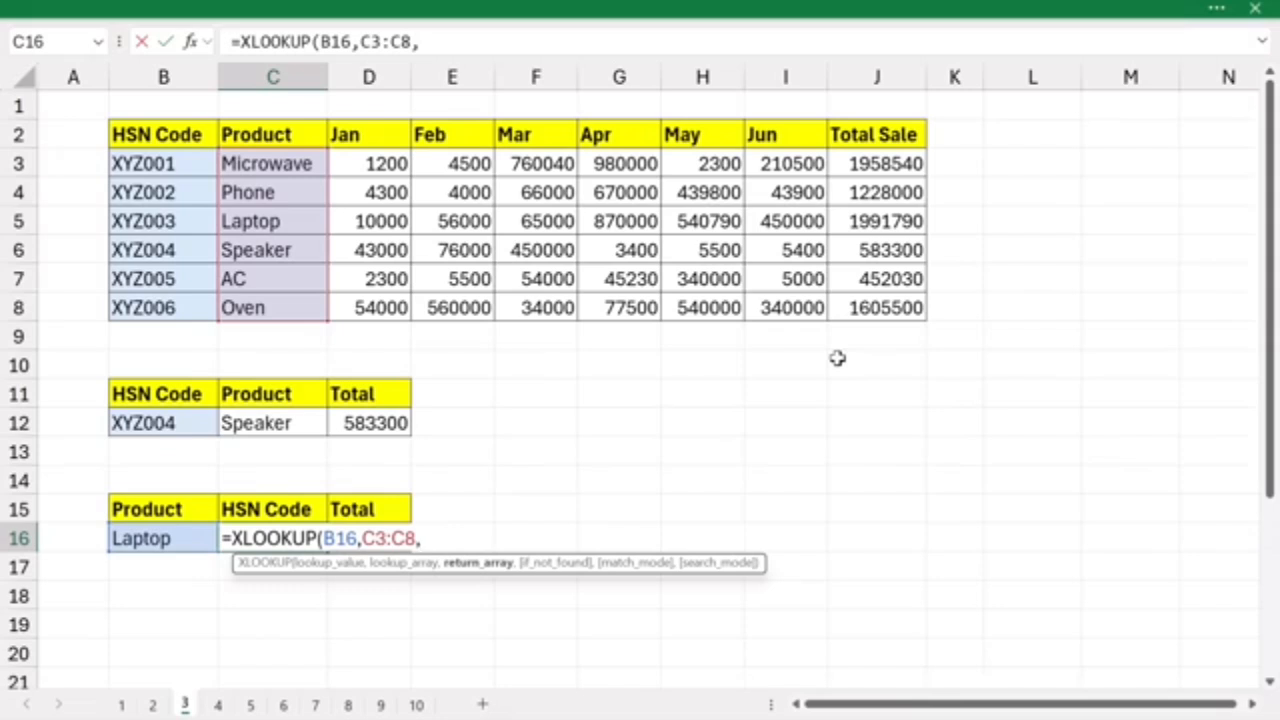
type("choo")
key("Tab")
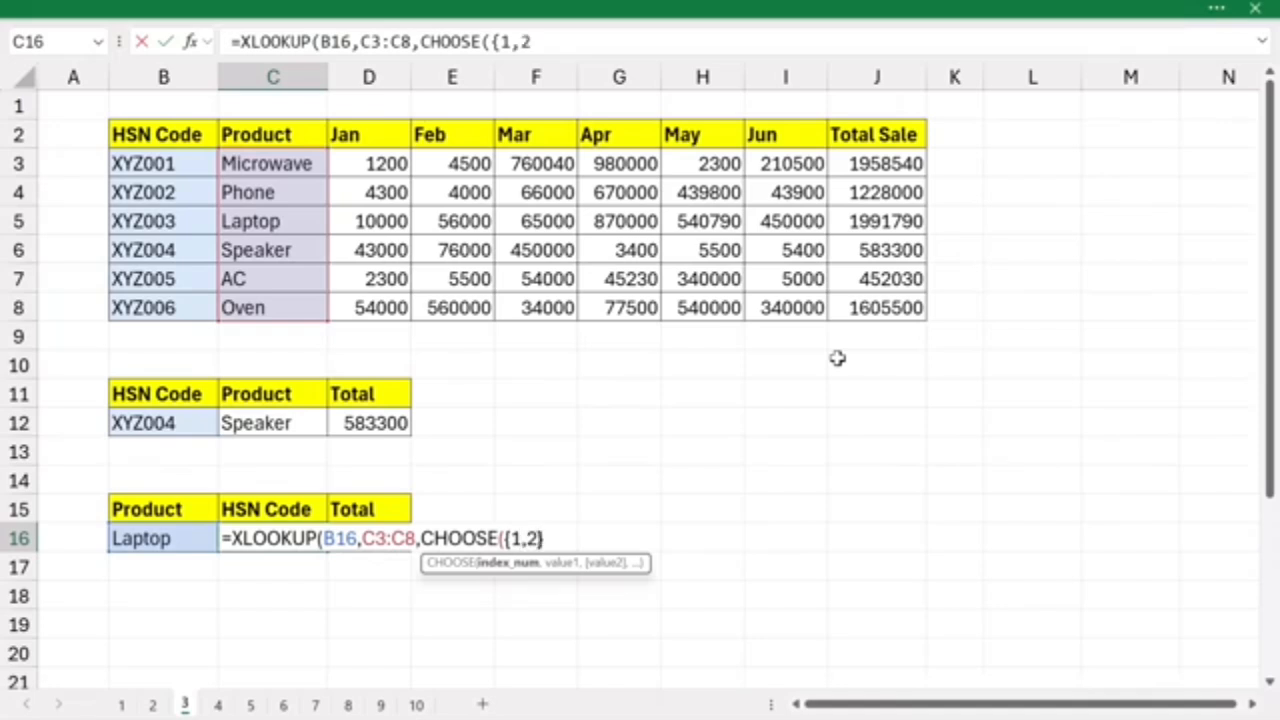
type(",")
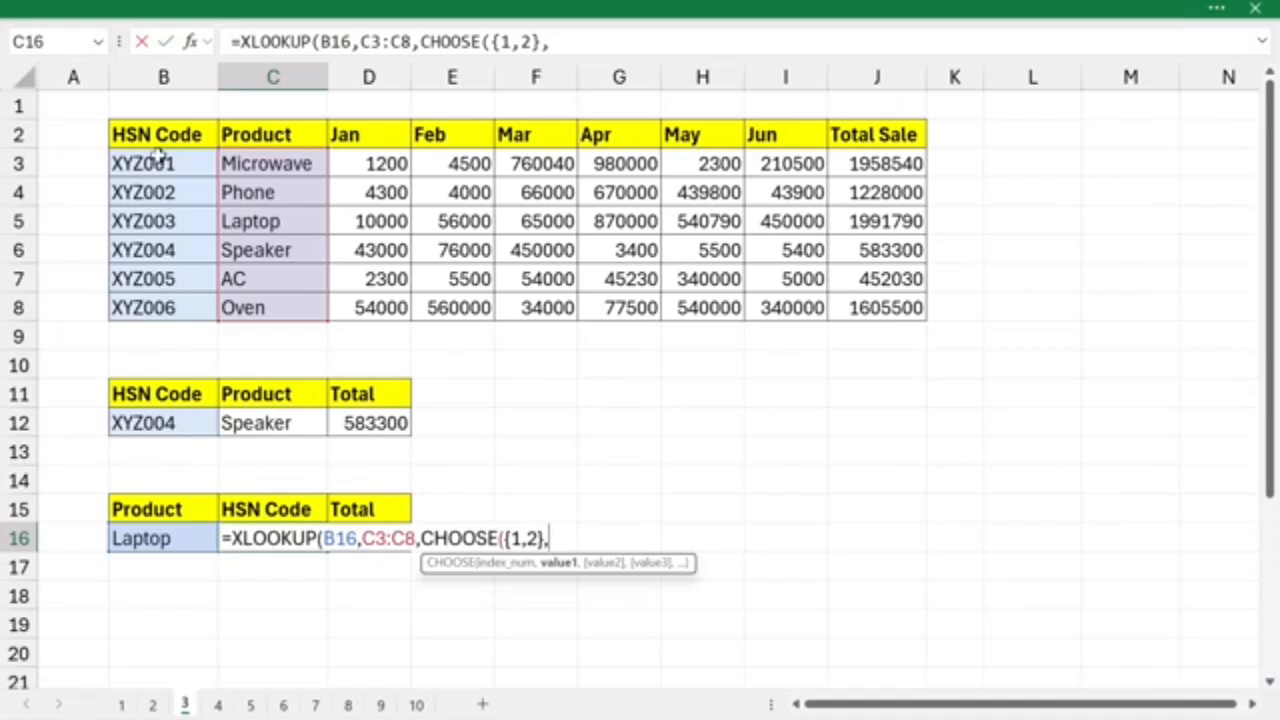
left_click_drag(148, 165, 200, 306)
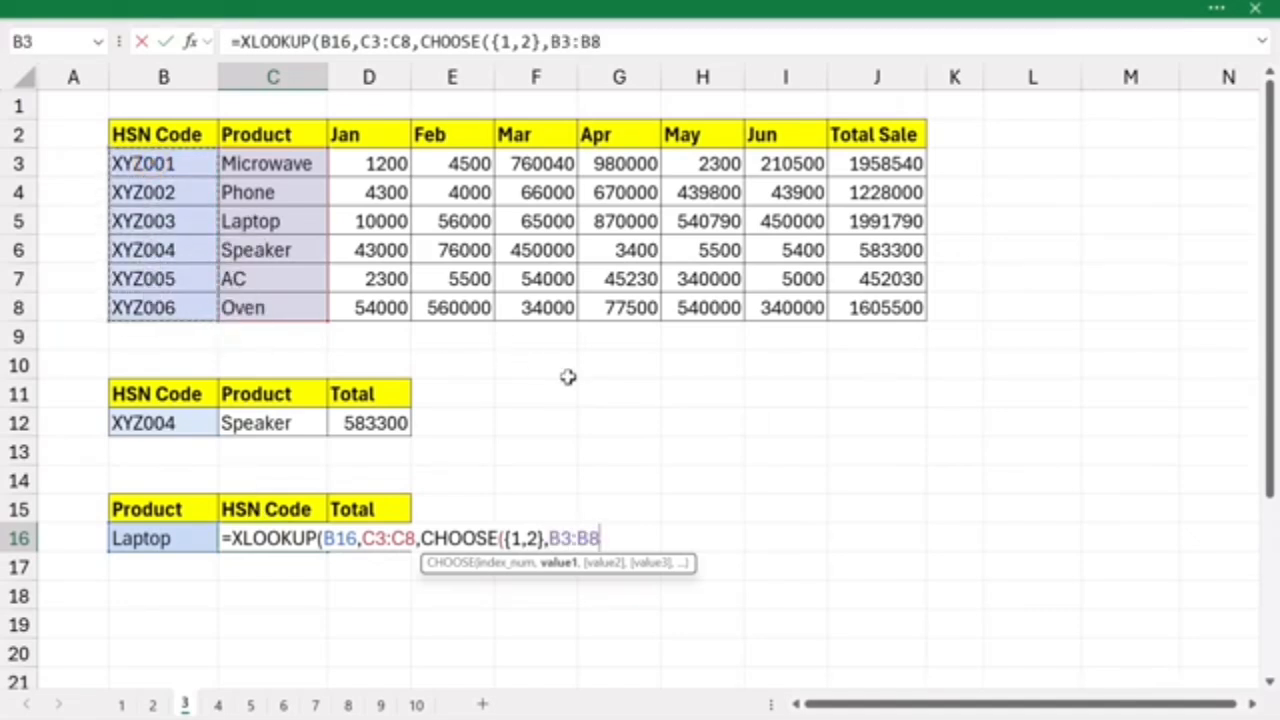
type(",")
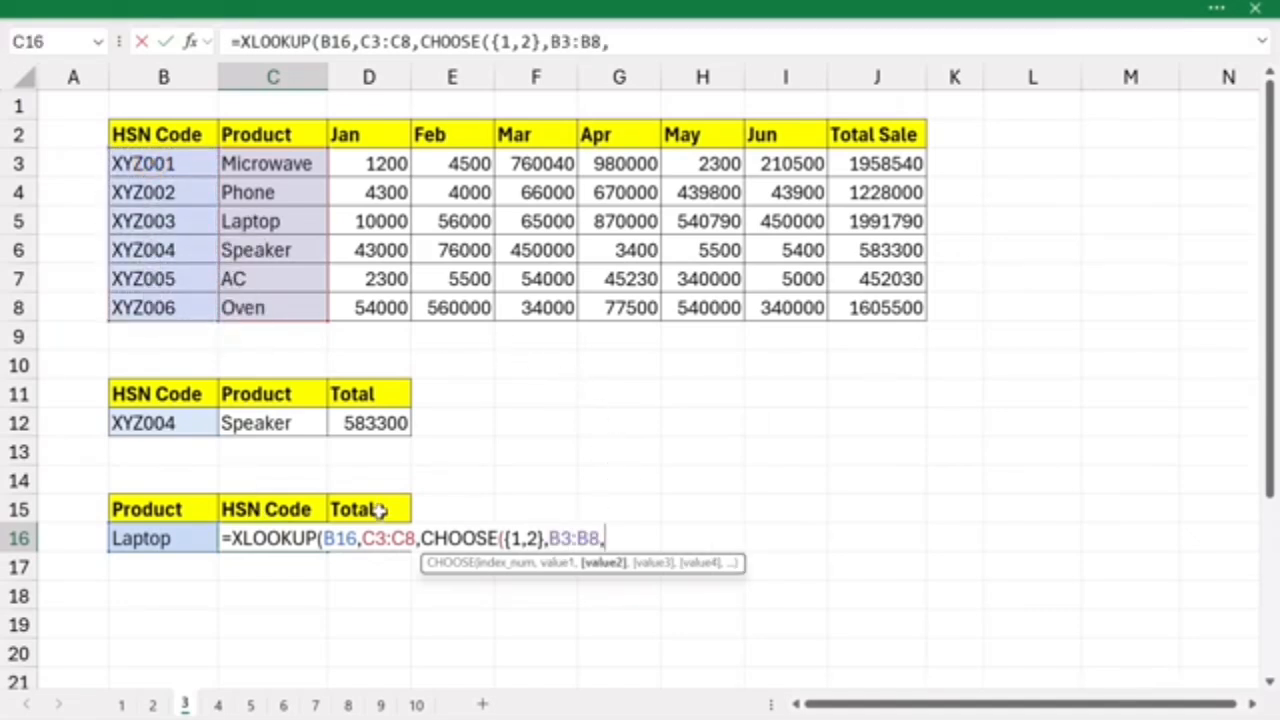
left_click_drag(849, 161, 856, 308)
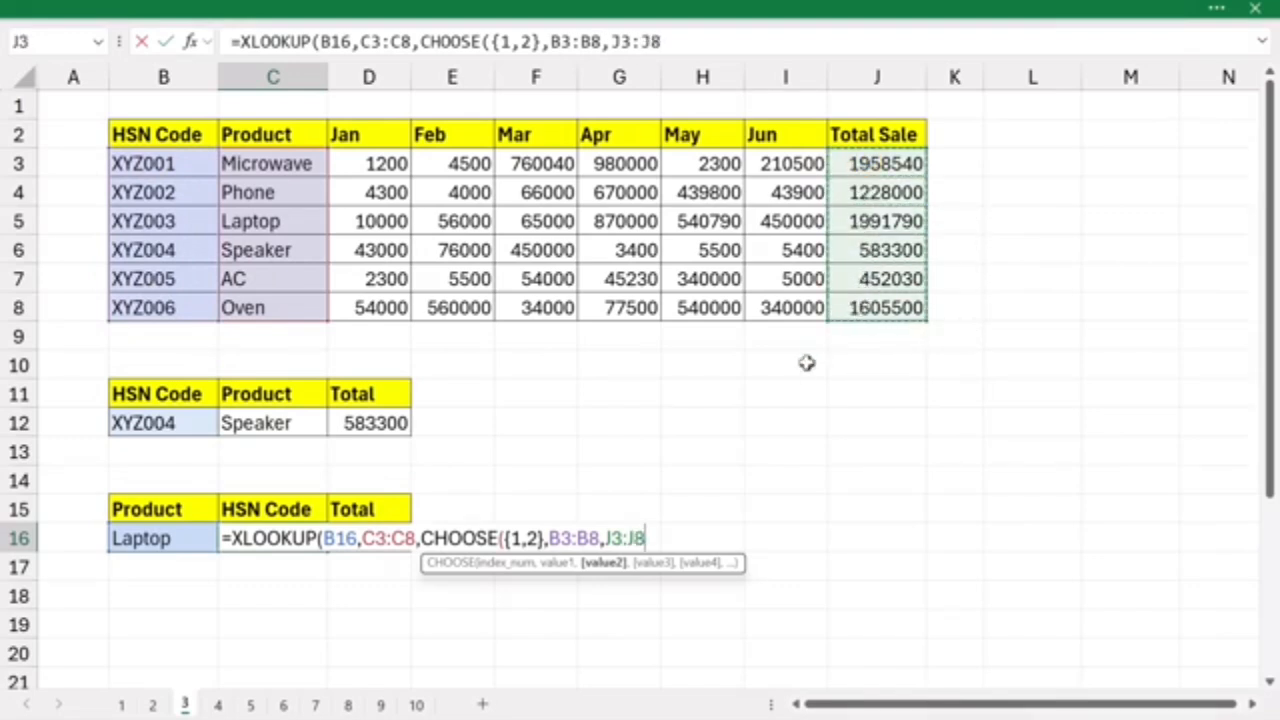
type("))")
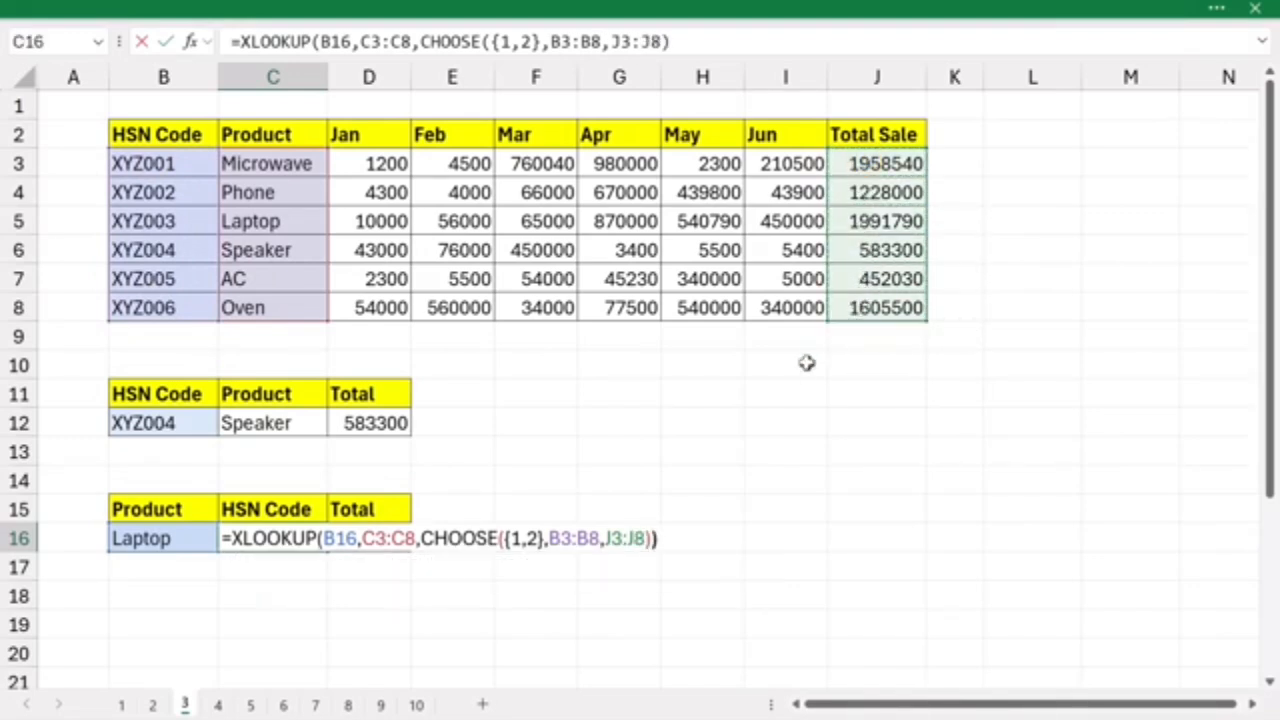
key("Return")
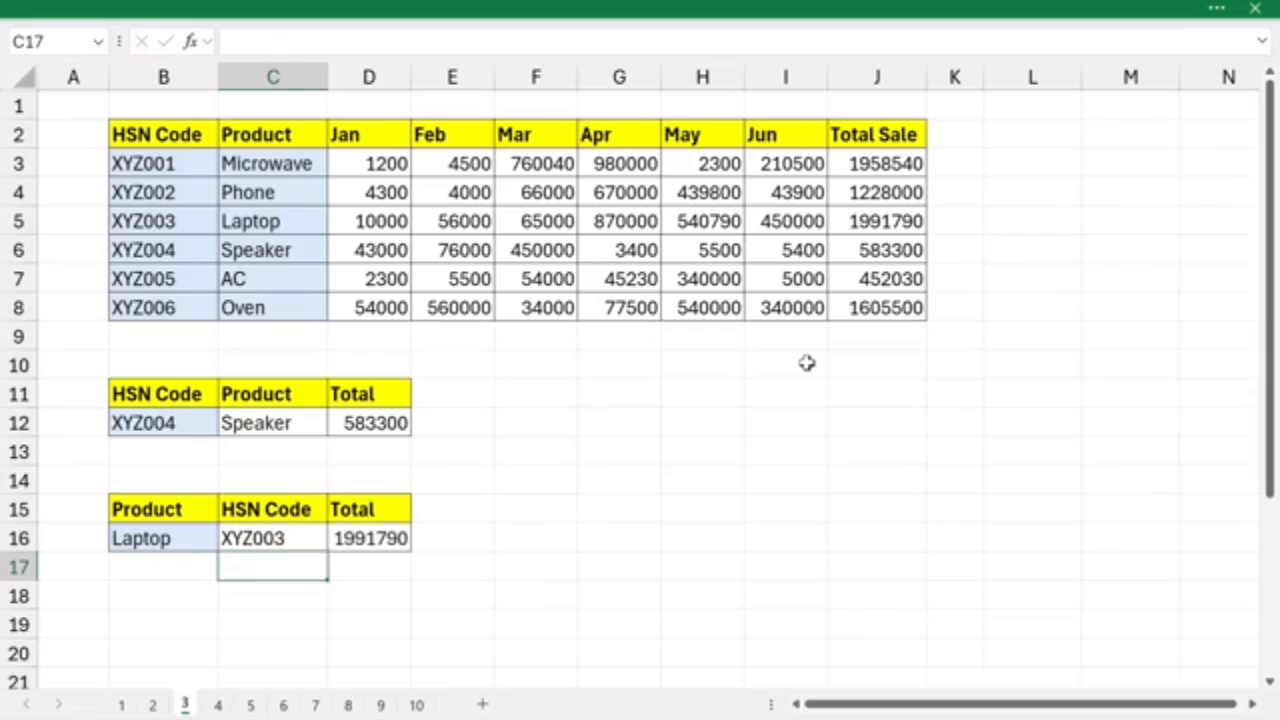
- Set the product in B16 to ac and compare the returned HSN Code and Total with the AC row of the table
left_click(200, 541)
type("a")
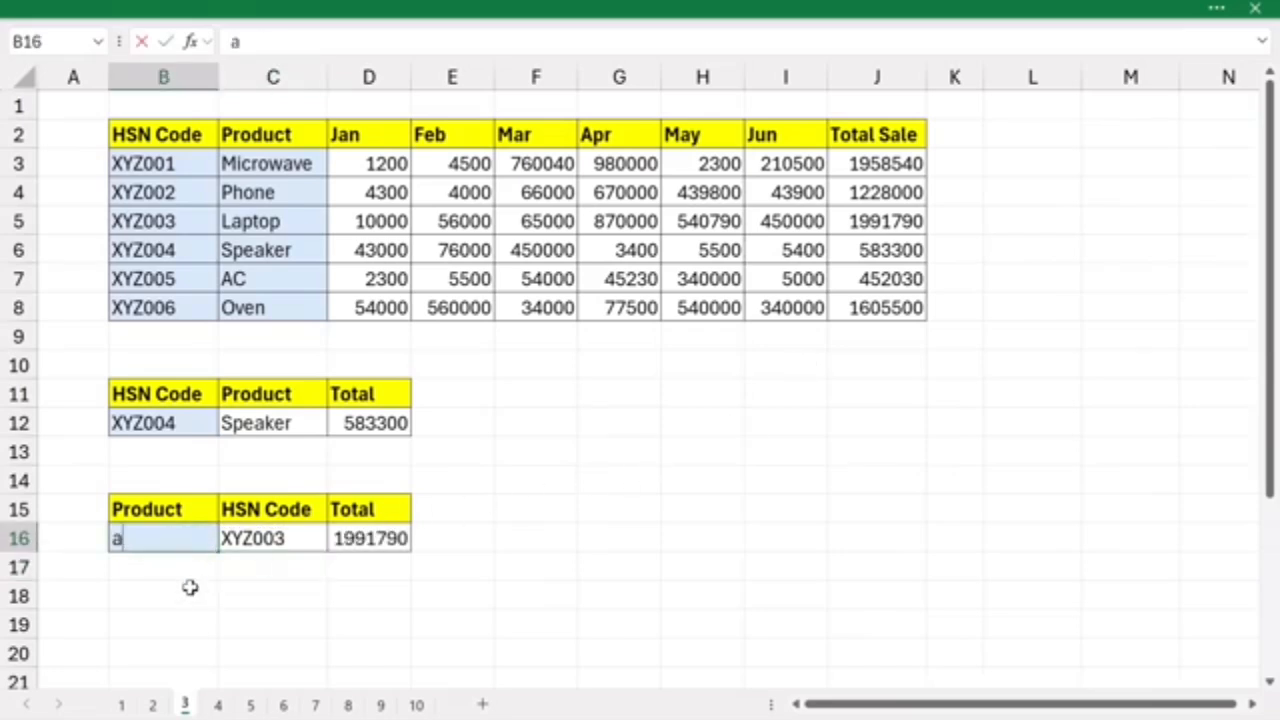
type("c")
left_click(190, 587)
left_click(292, 540)
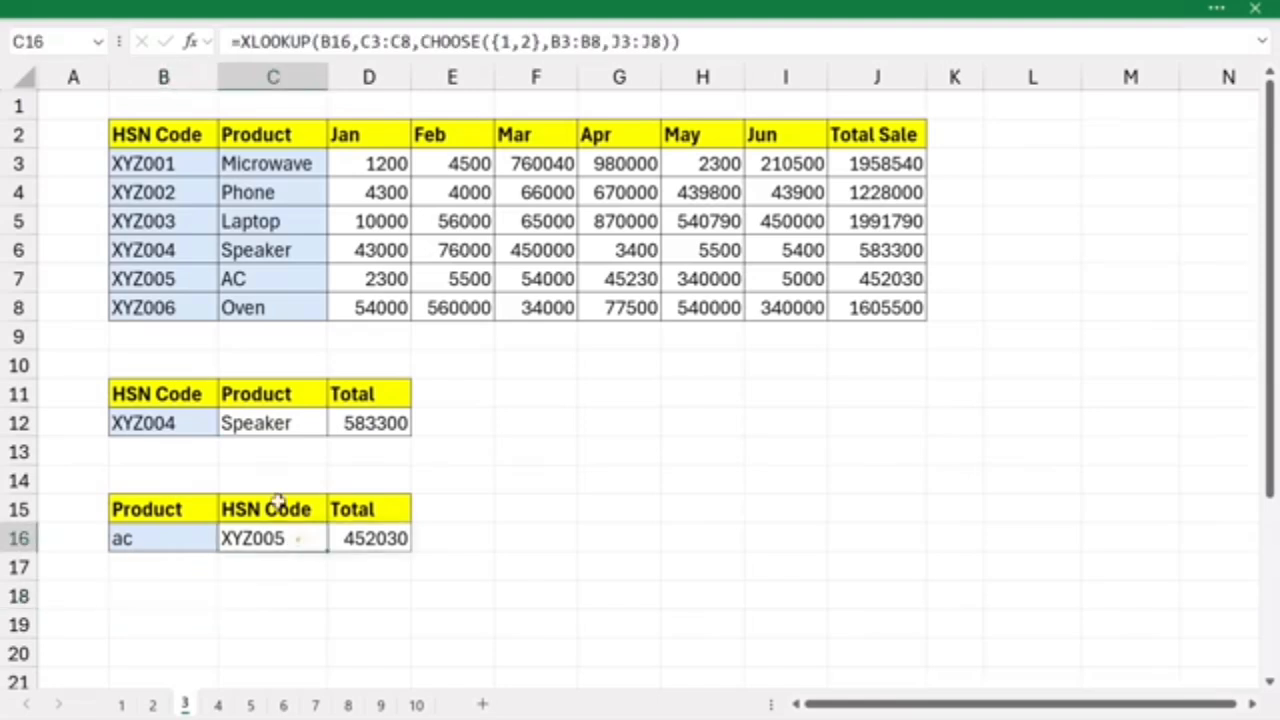
left_click(190, 279)
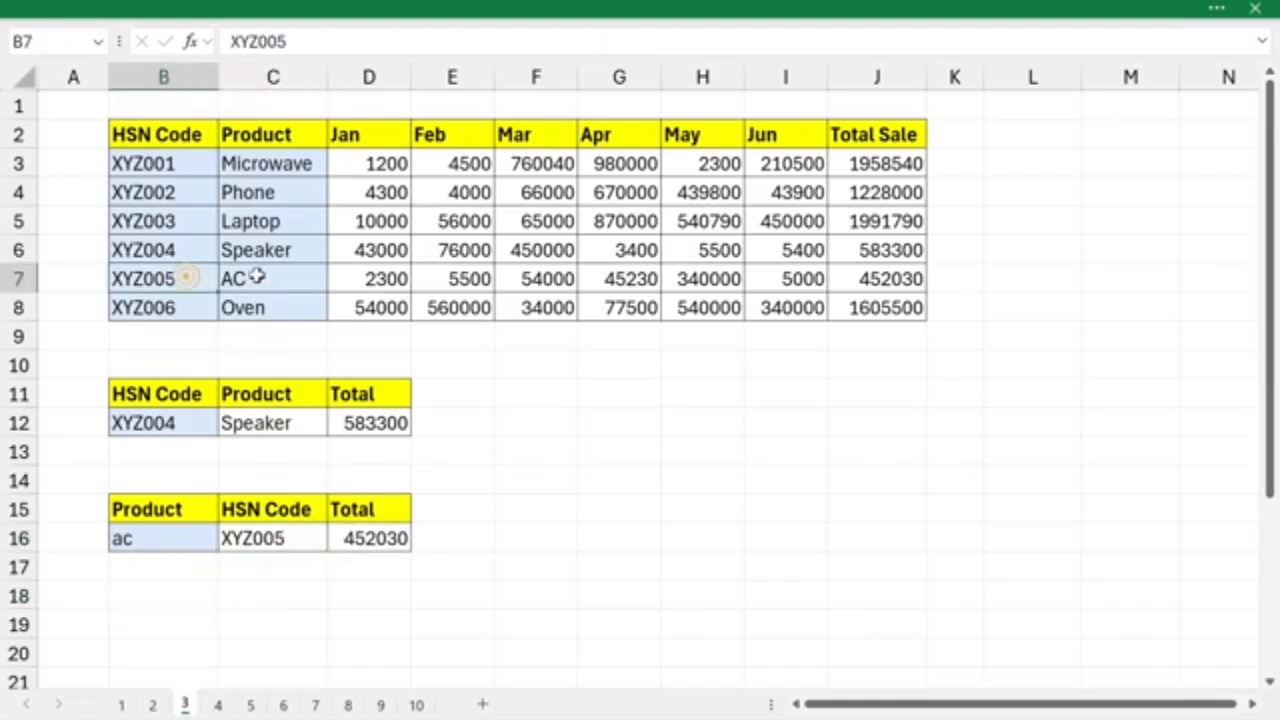
left_click(279, 278)
left_click(884, 279)
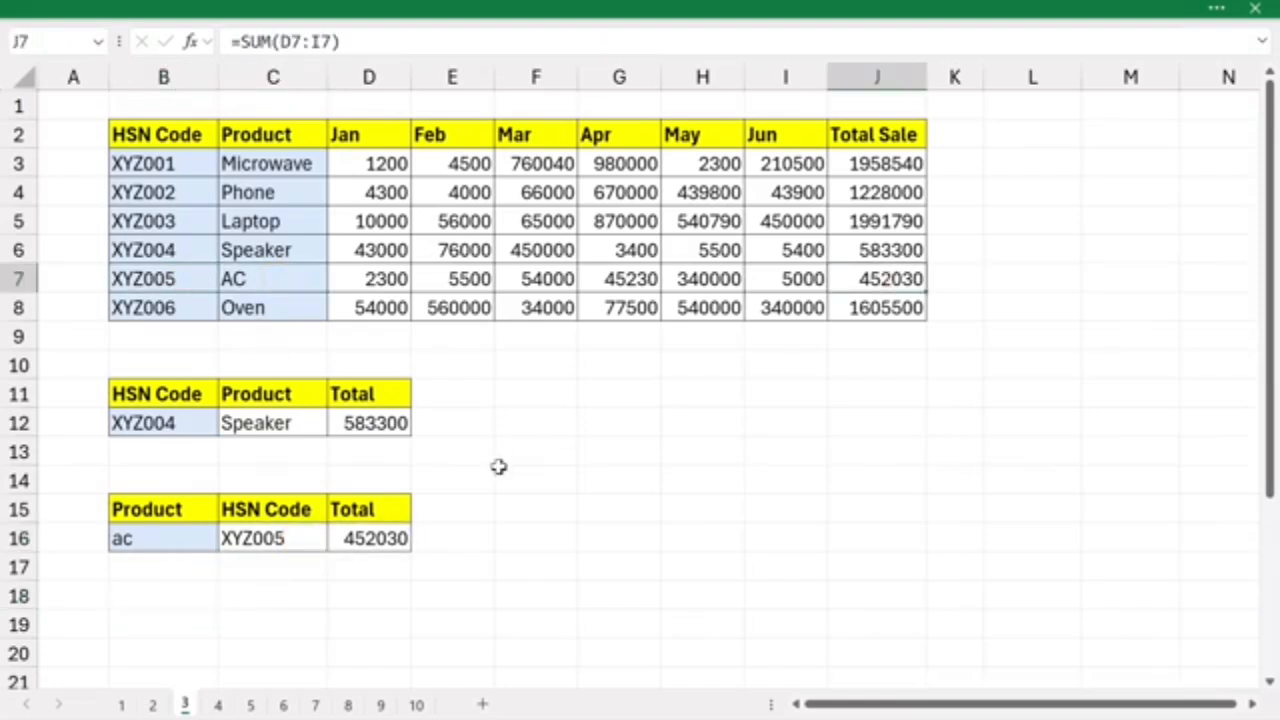
left_click(374, 506)
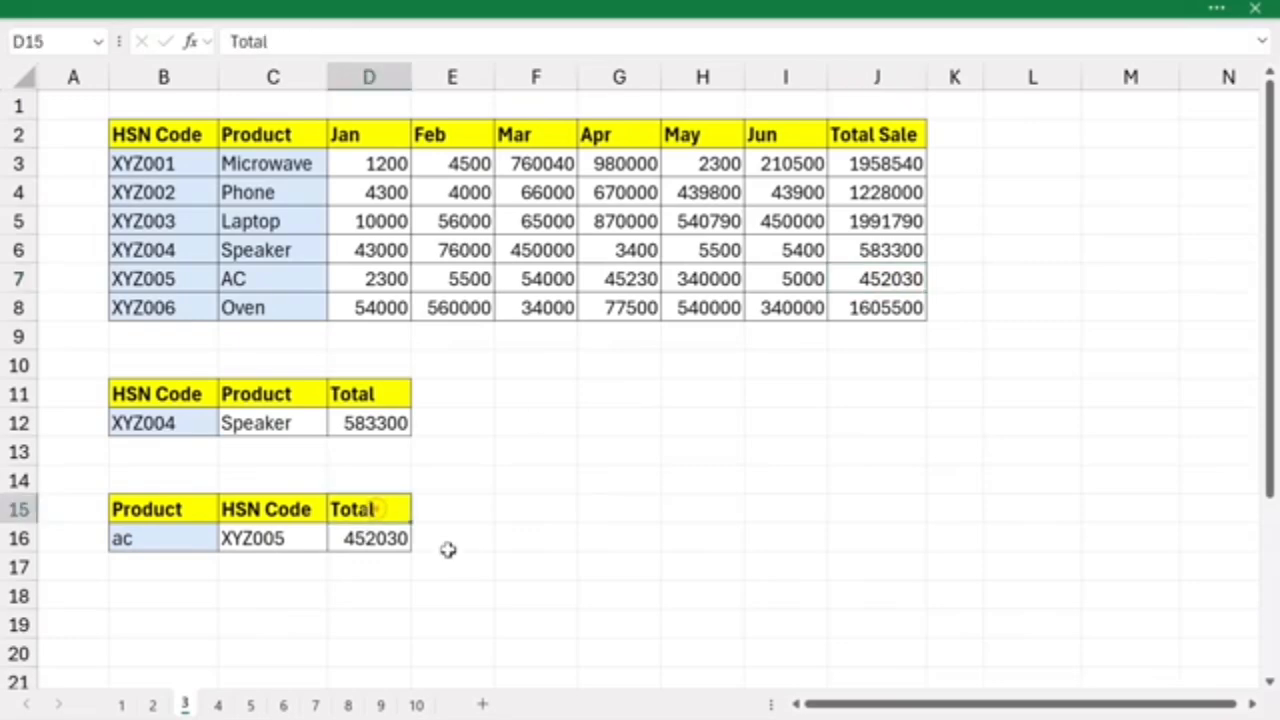
- On sheet 4, examine the two lookup values, HSN code in B12 and product in C12, and the Total Sale cell D12
left_click(216, 705)
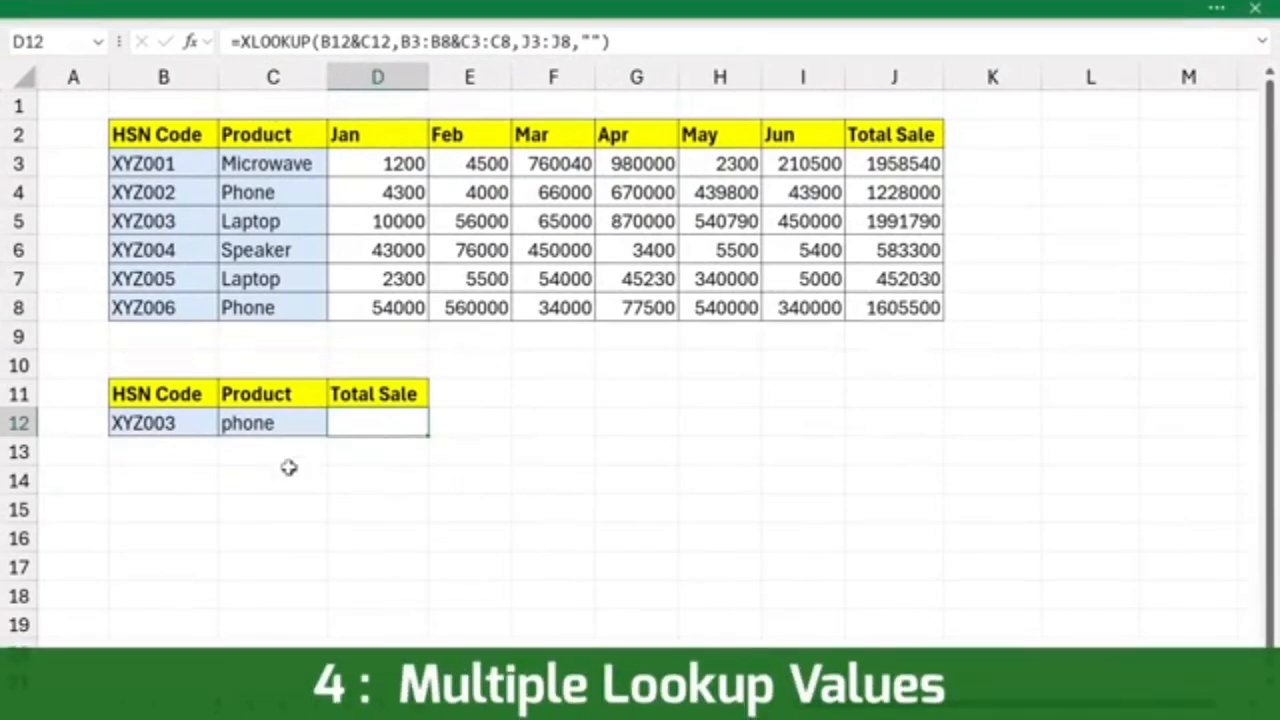
left_click(165, 424)
left_click(280, 425)
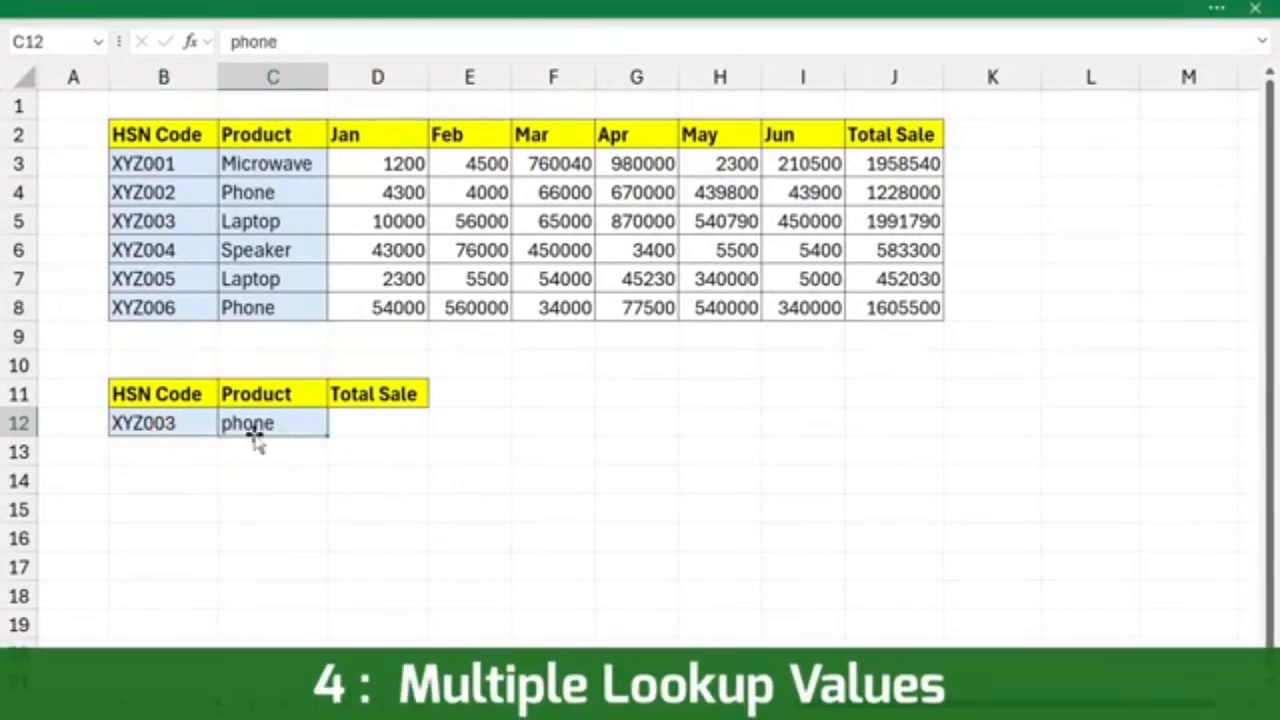
left_click(197, 425)
left_click(288, 424)
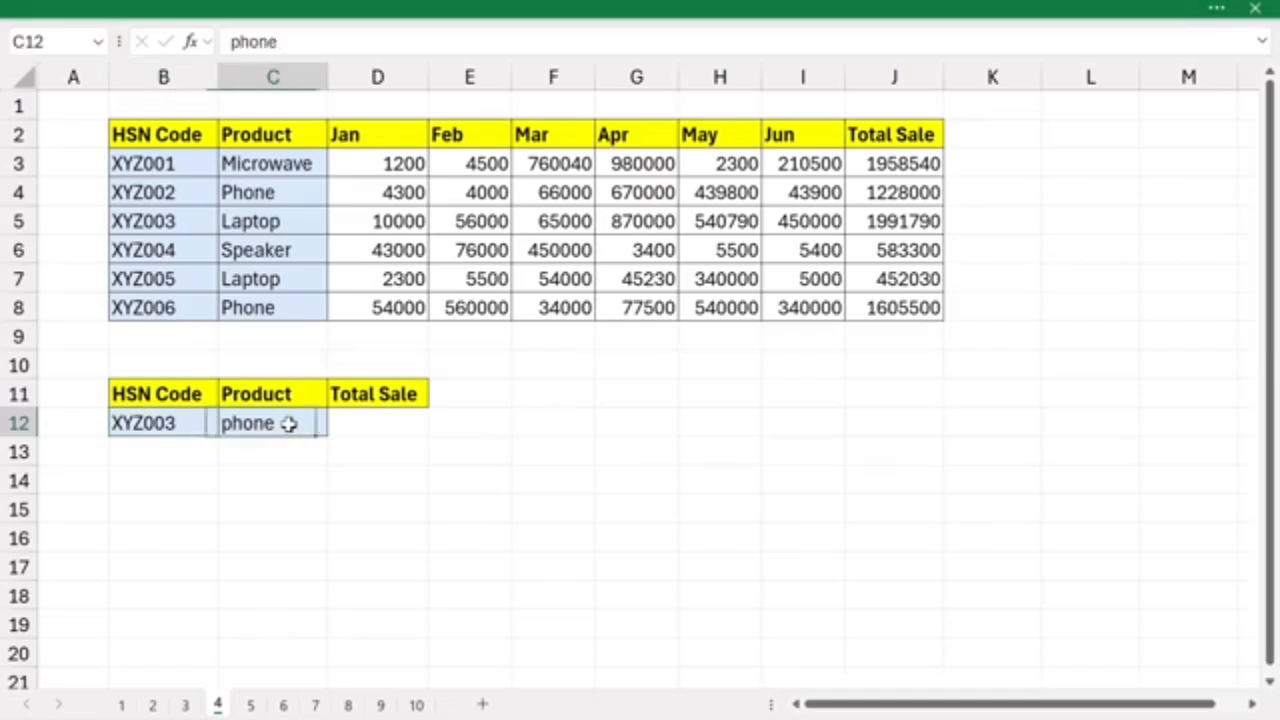
left_click(368, 422)
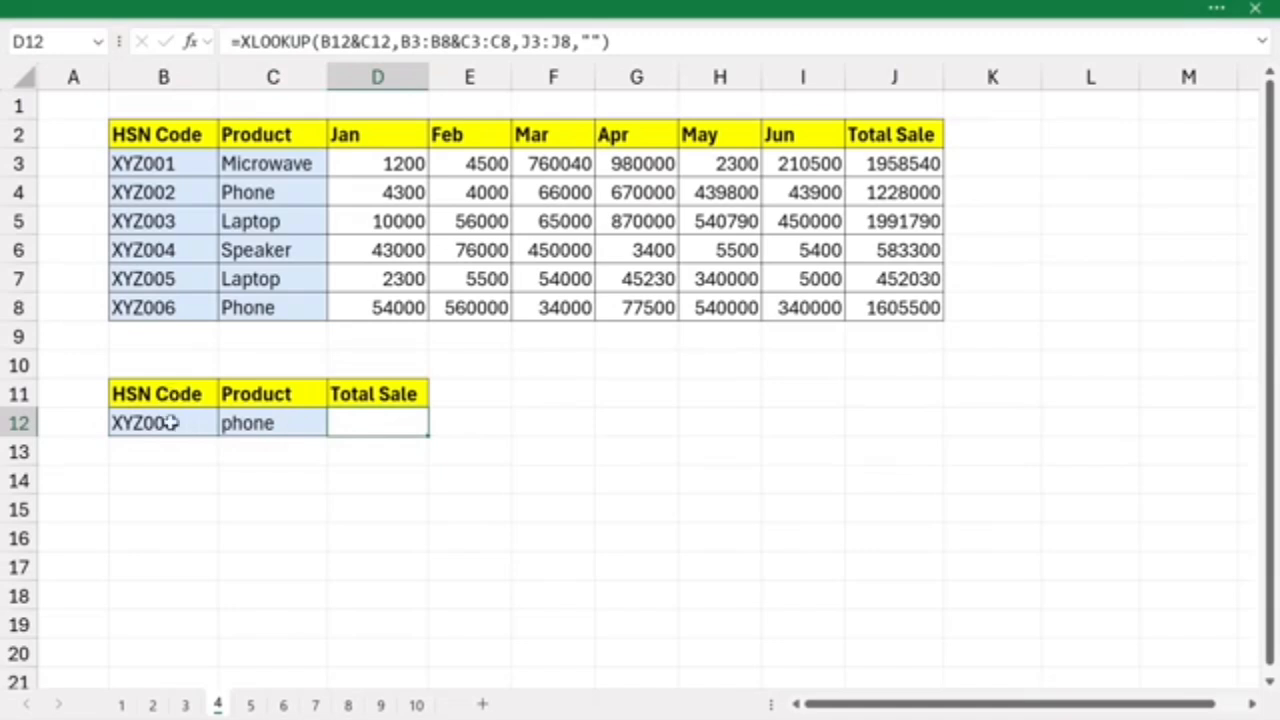
left_click_drag(190, 430, 308, 422)
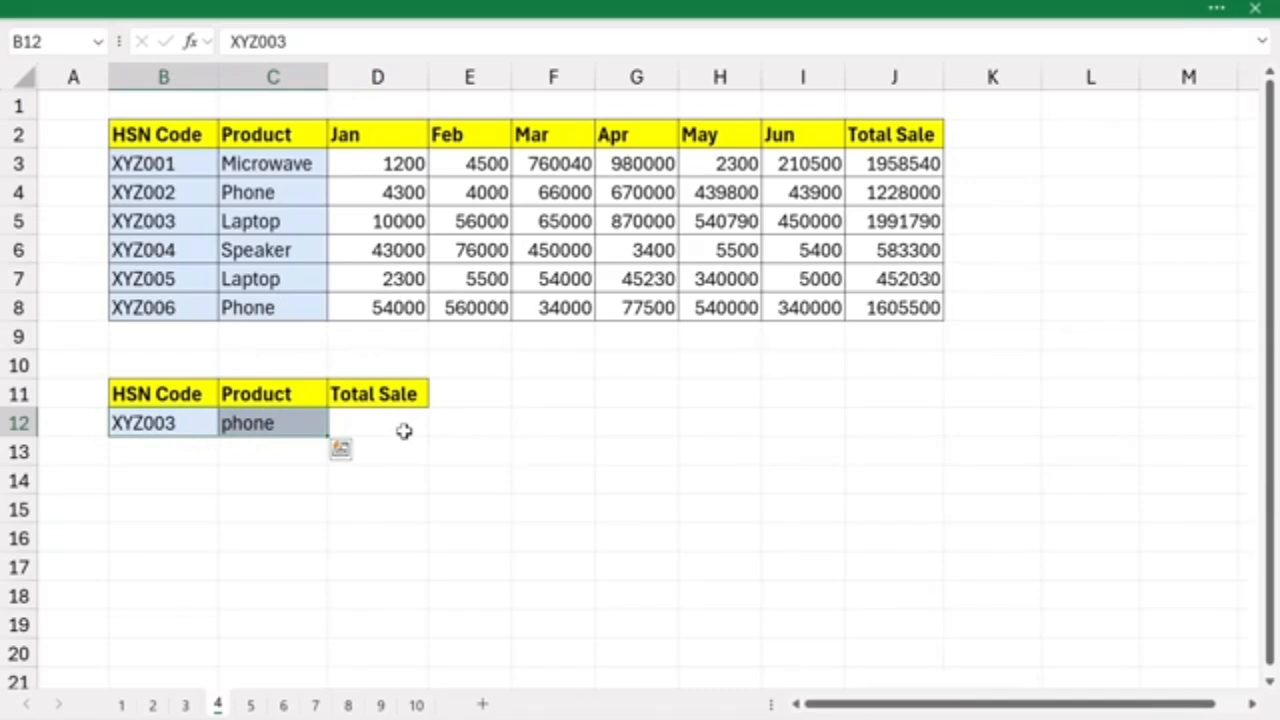
- Enter =XLOOKUP(B12&C12,B3:B8&C3:C8,J3:J8) in D12 to return the Total Sale matching both HSN code and product
left_click(378, 423)
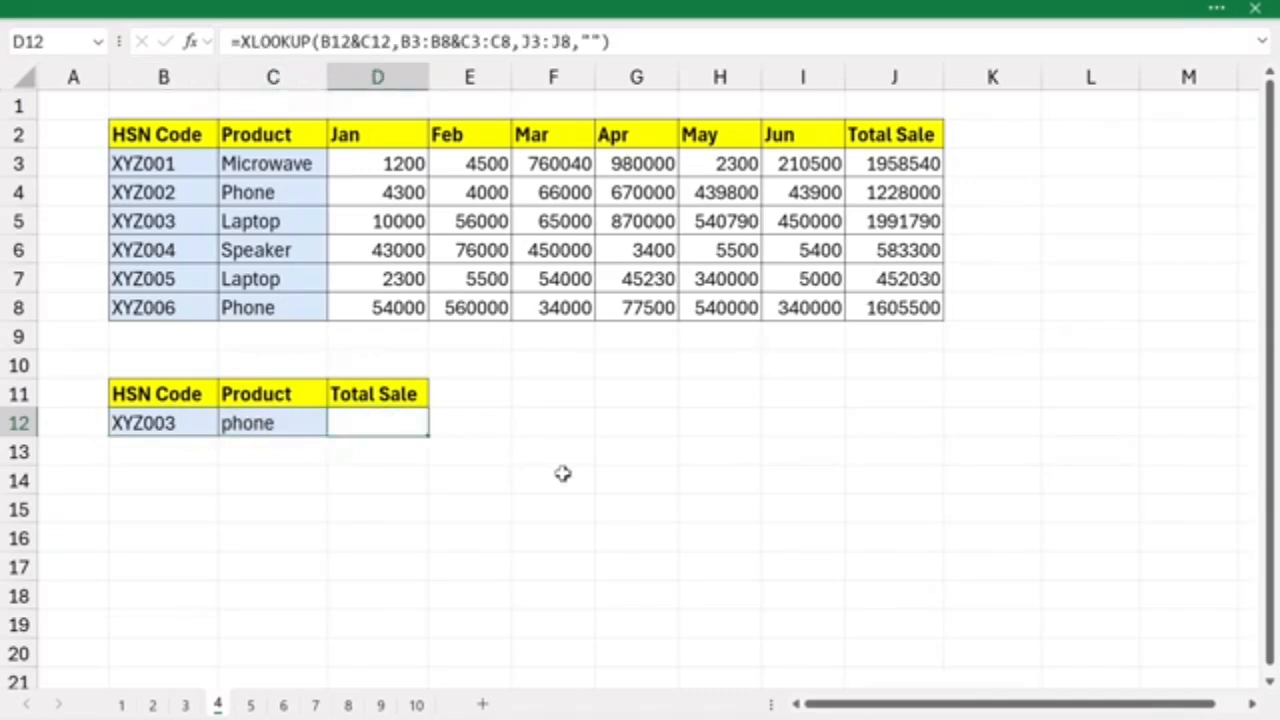
type("=xloo")
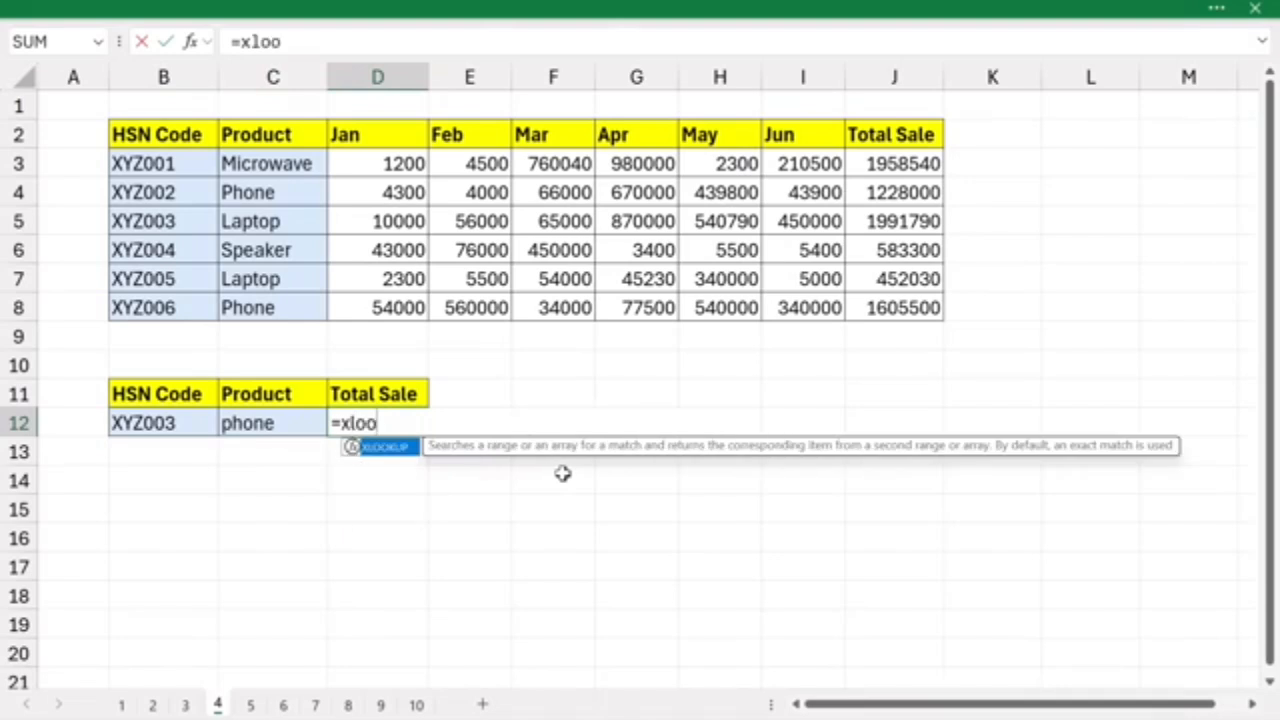
key("Tab")
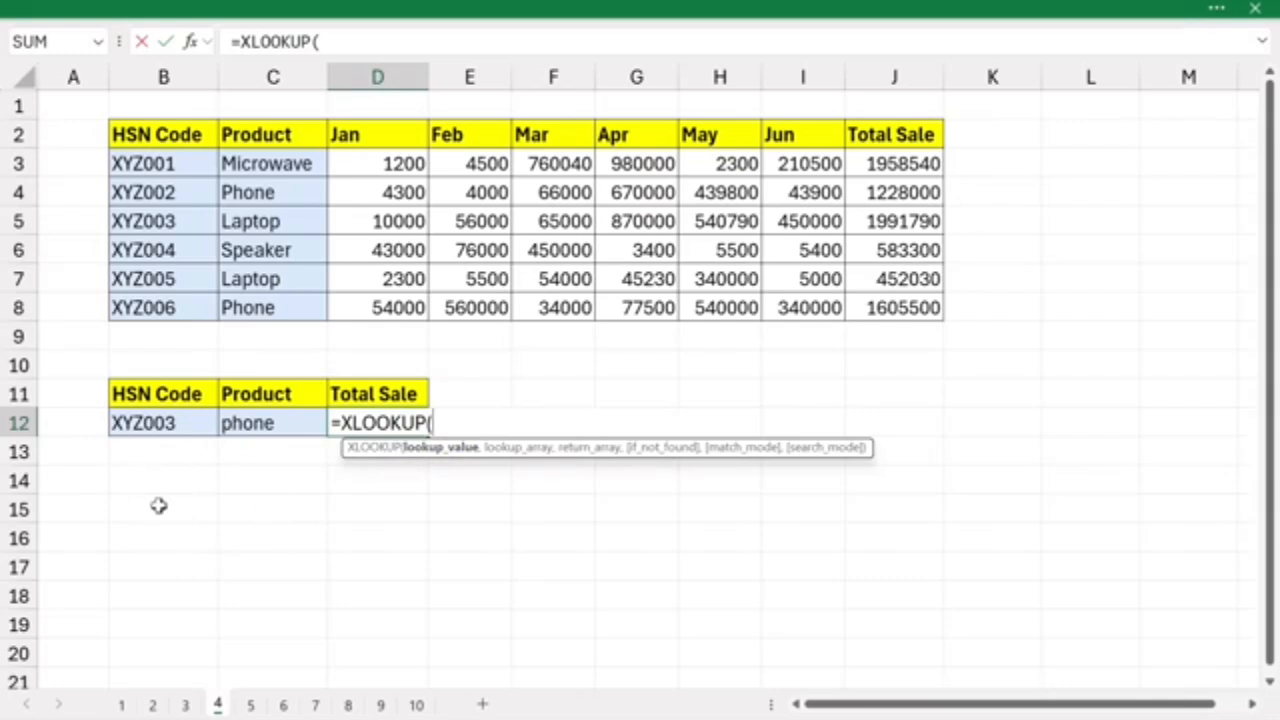
left_click(145, 424)
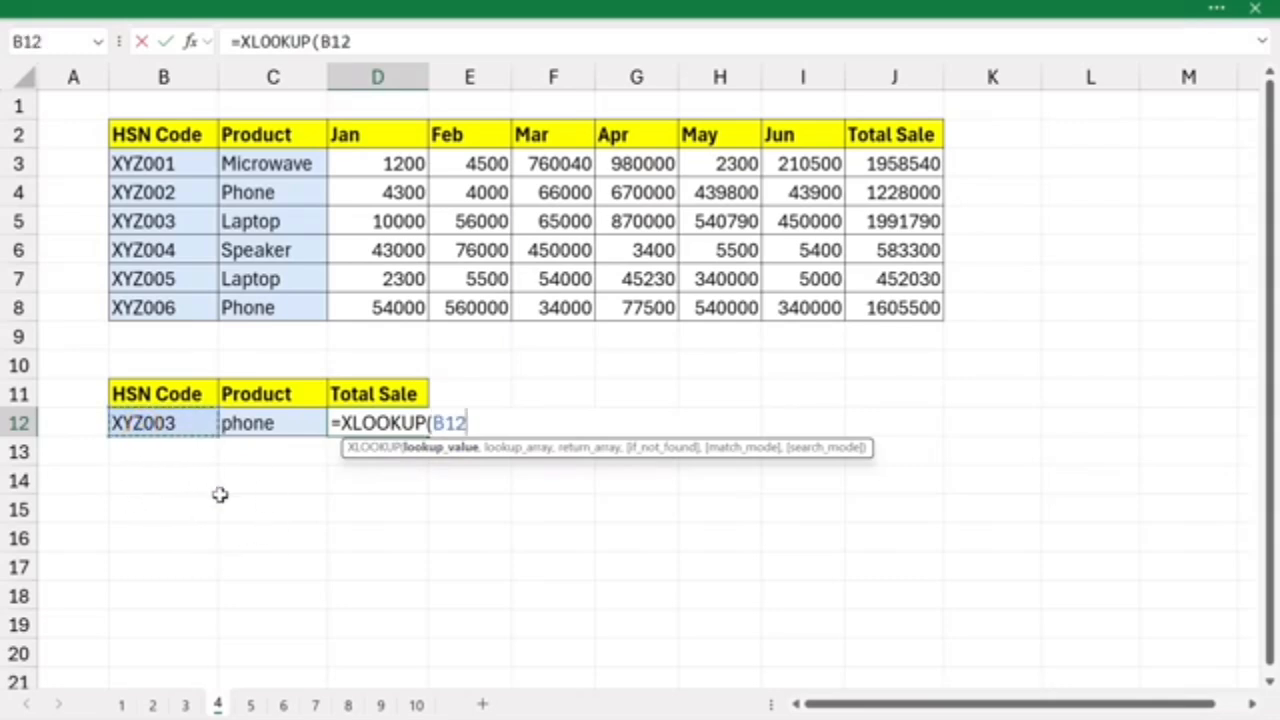
type("&")
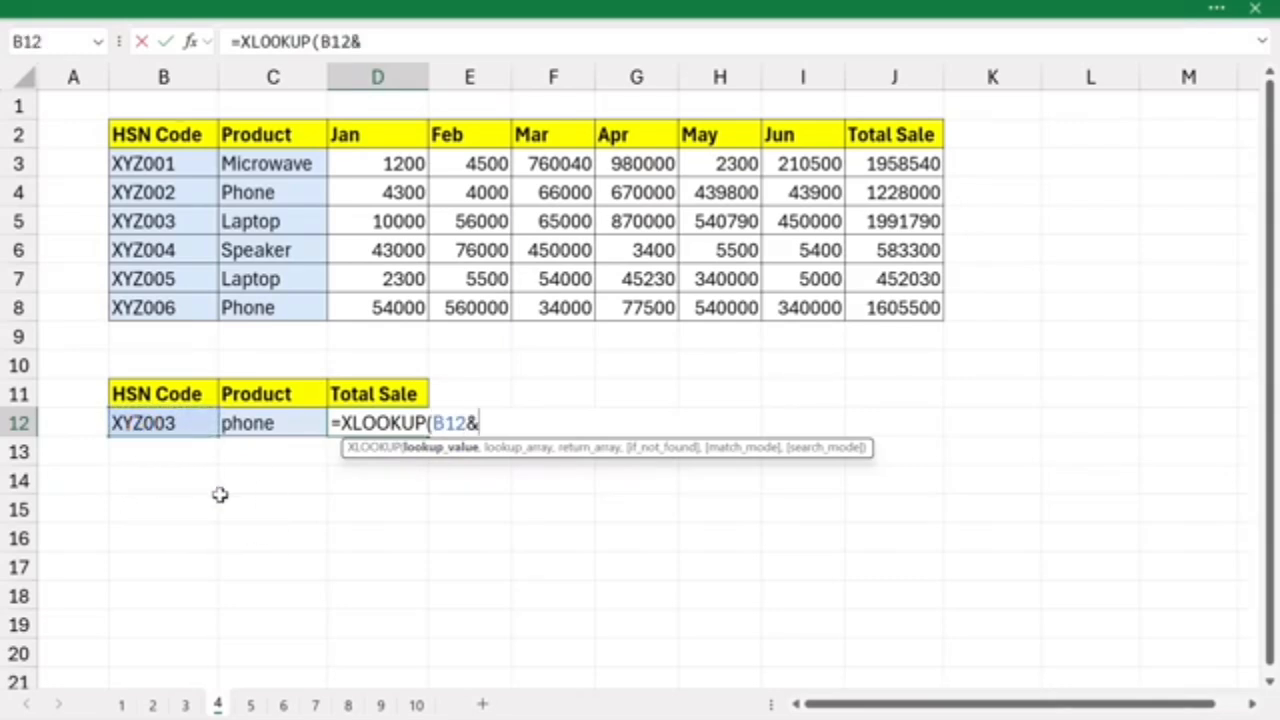
left_click(276, 420)
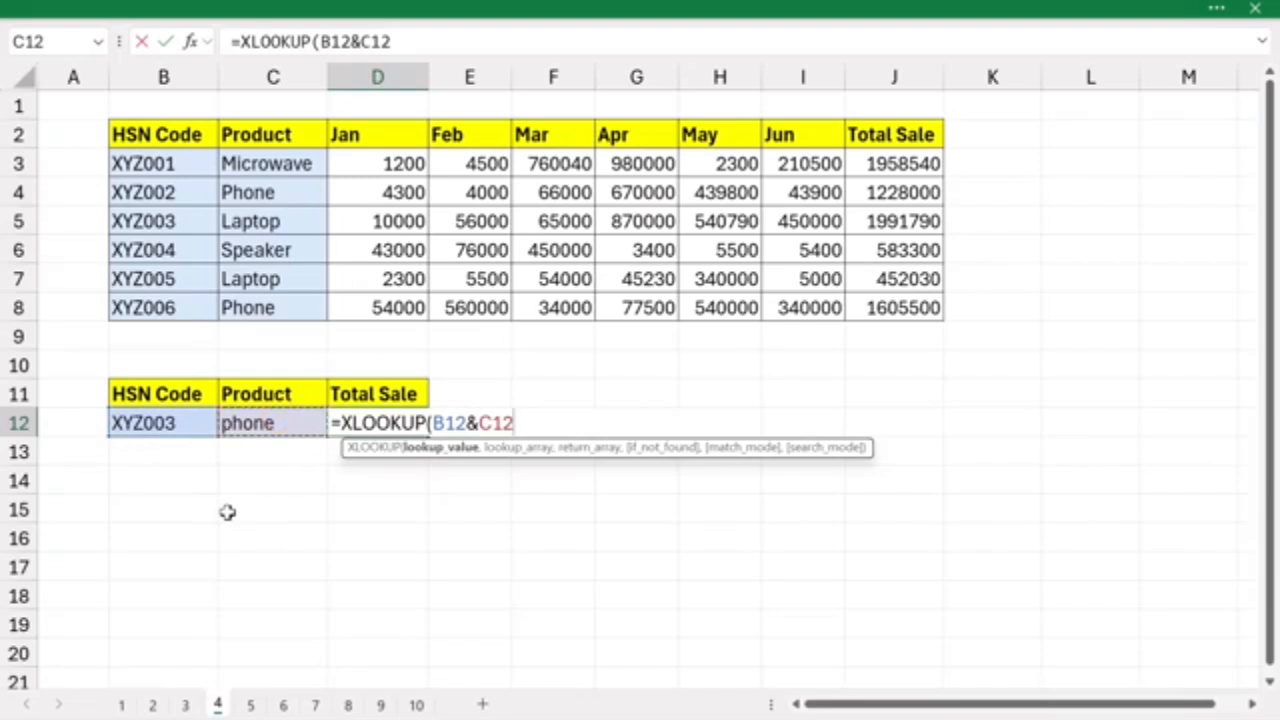
type(",")
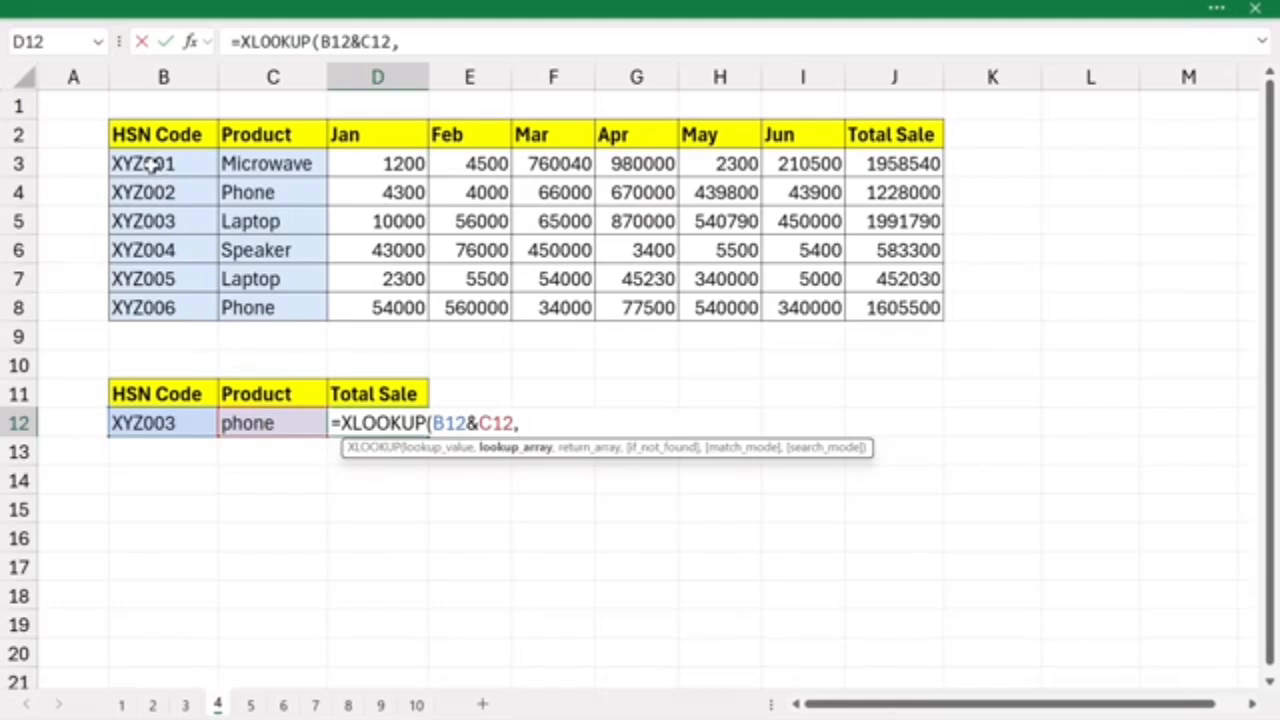
left_click_drag(148, 165, 140, 308)
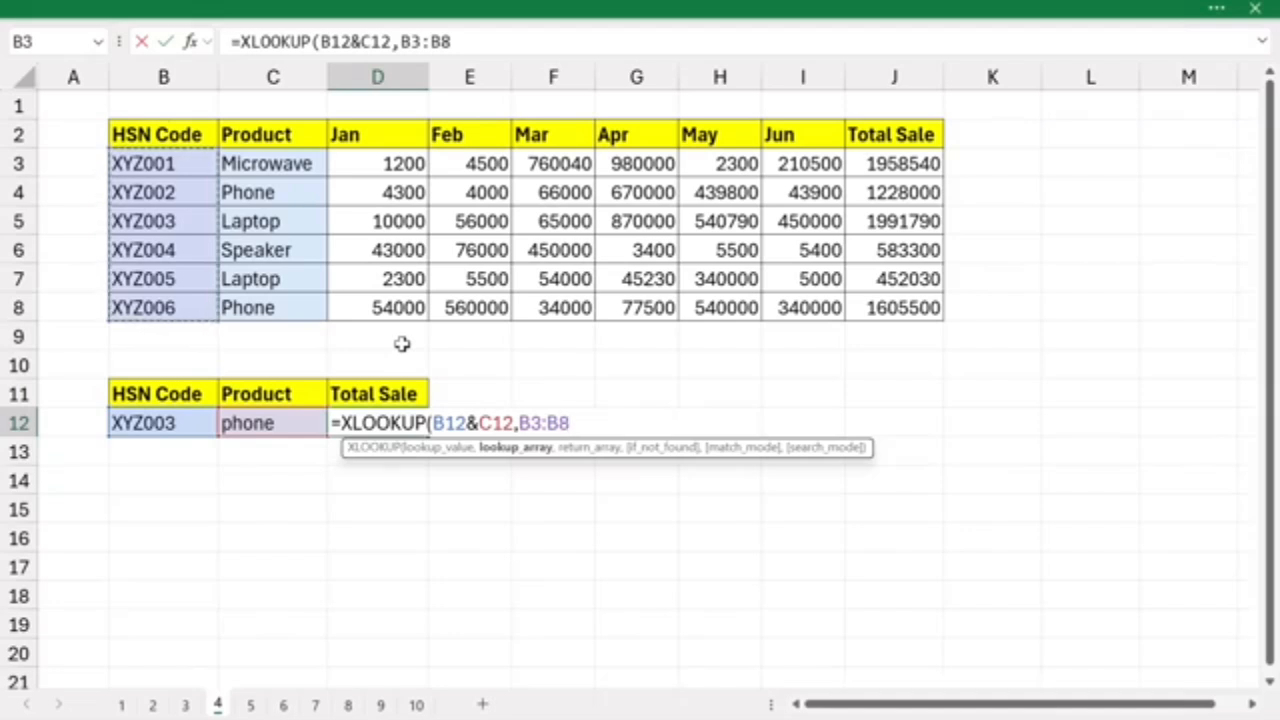
type("&")
left_click_drag(266, 166, 275, 308)
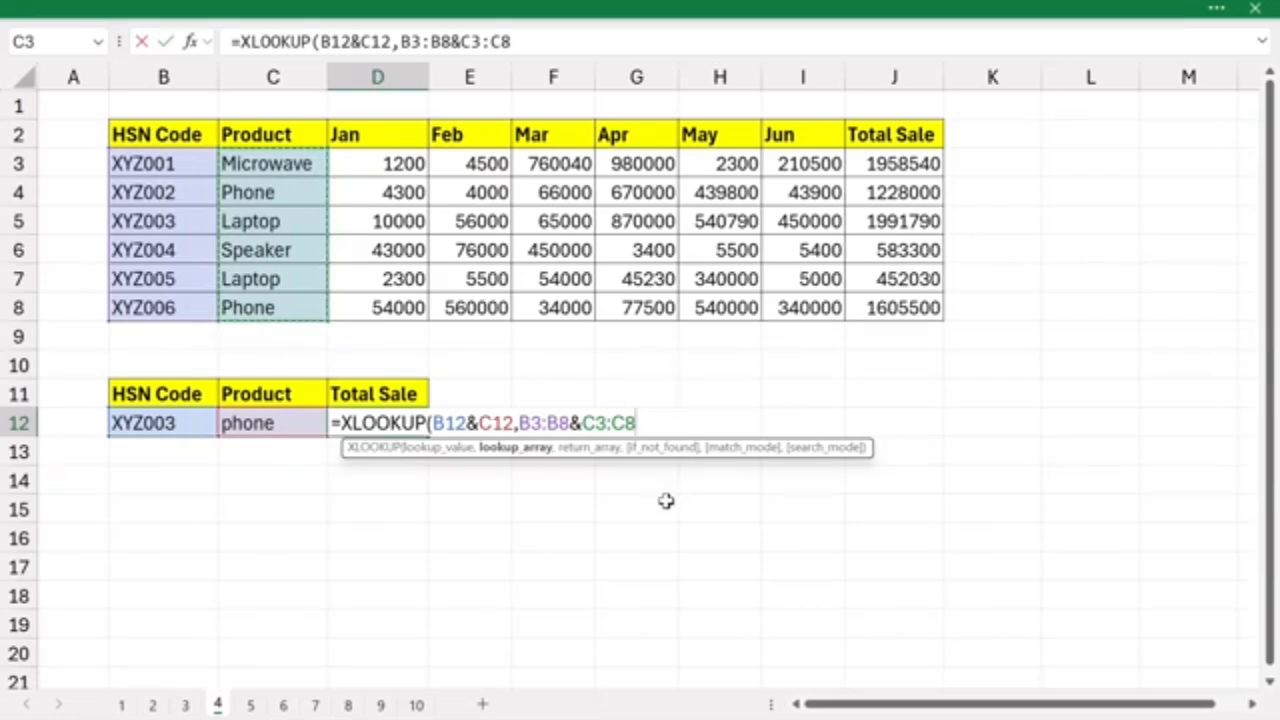
type(",")
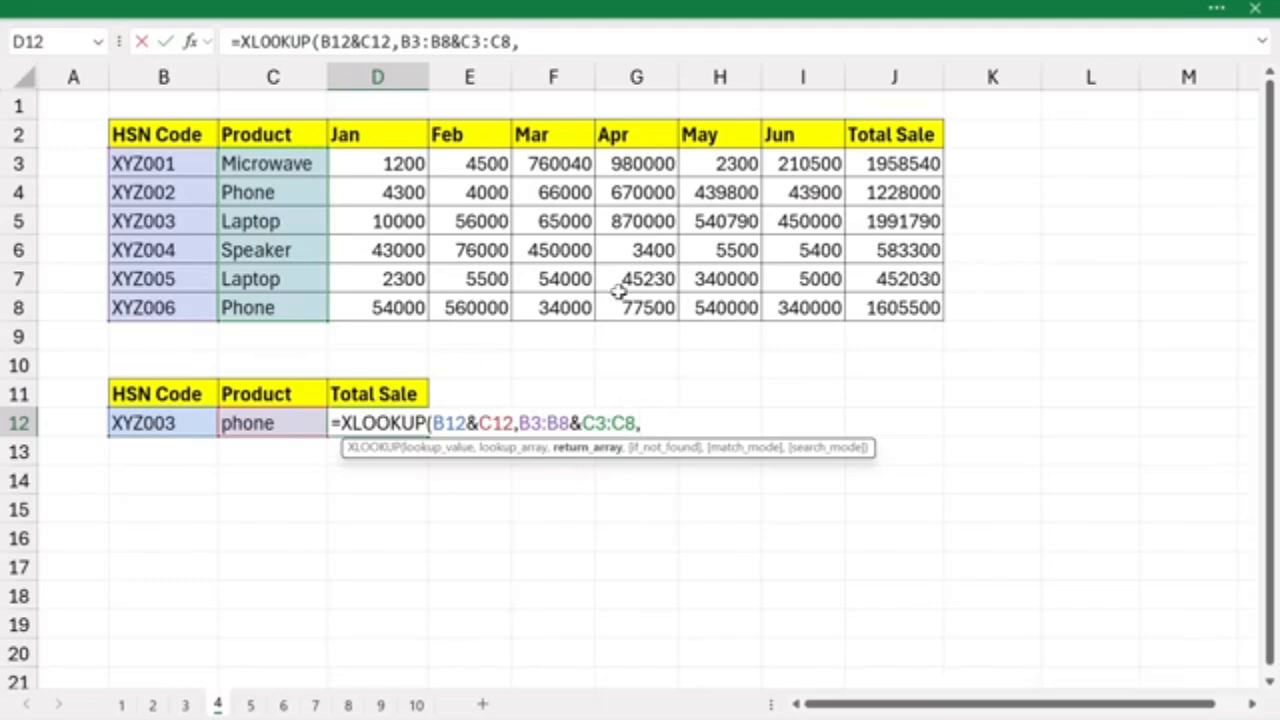
left_click_drag(876, 158, 892, 306)
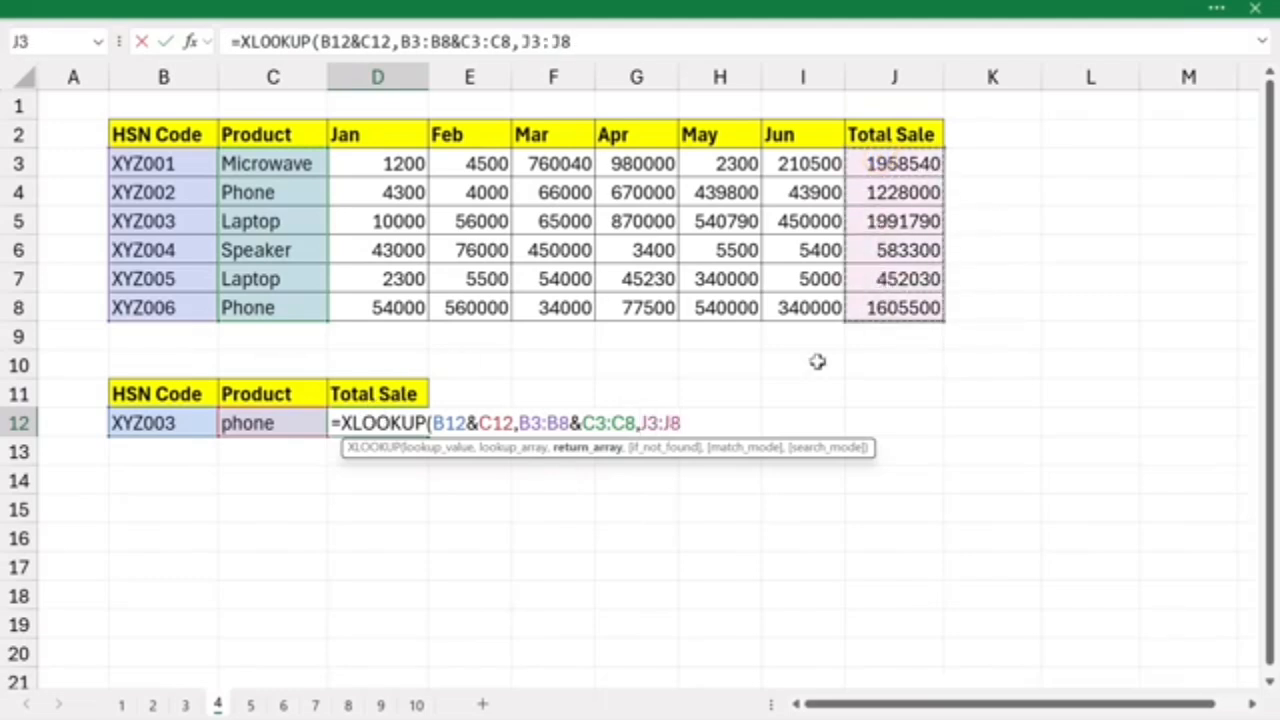
key("Return")
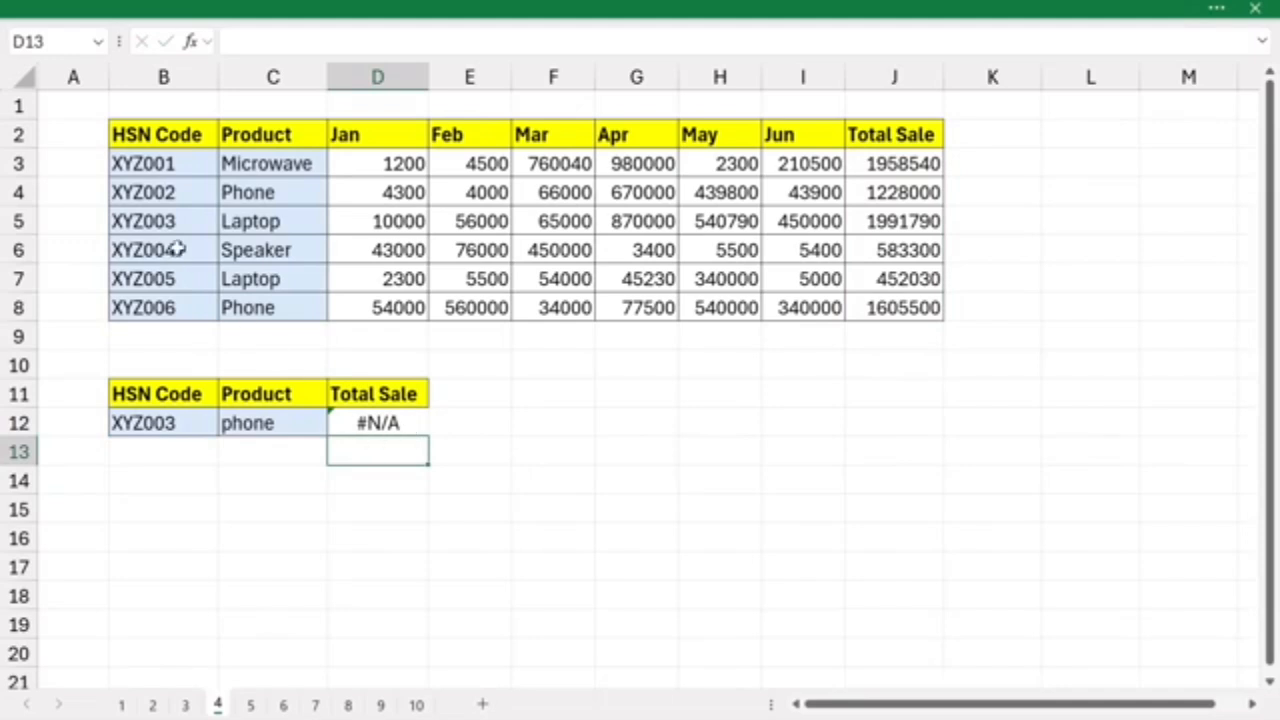
- Copy the product listed for XYZ003 from C5 into C12 so both lookup values match the same table row
left_click(193, 221)
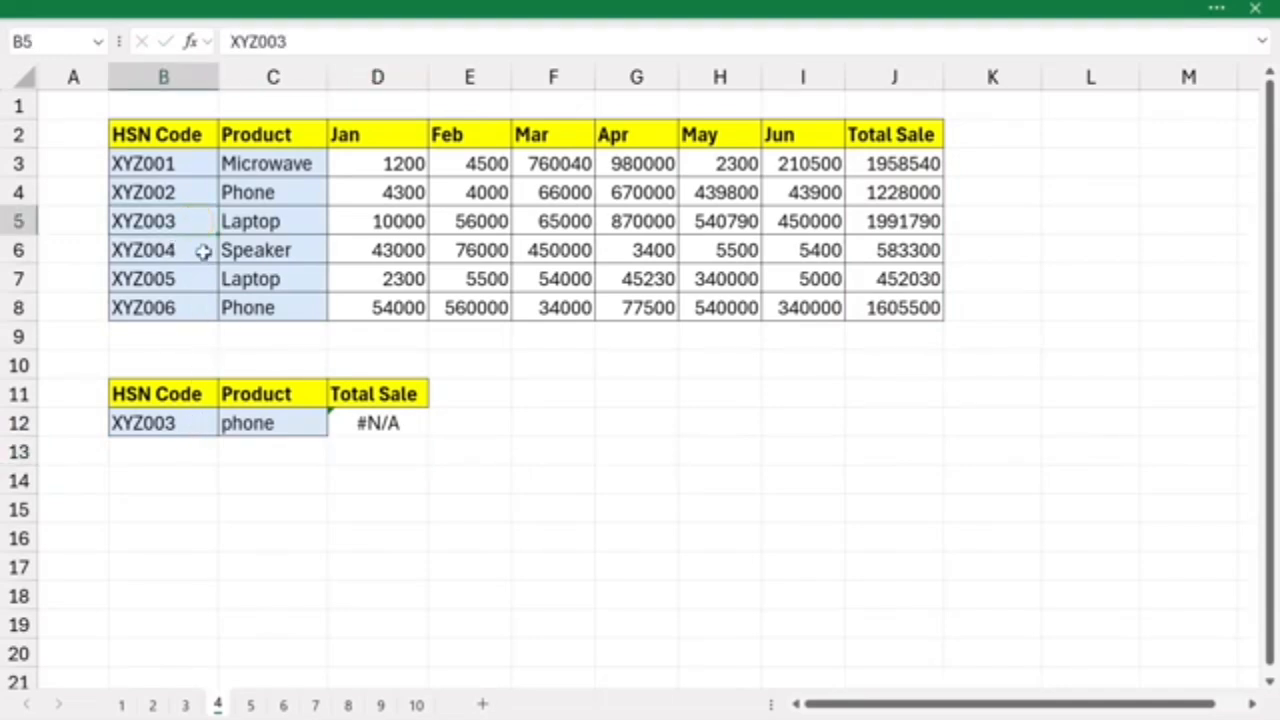
left_click_drag(186, 217, 272, 224)
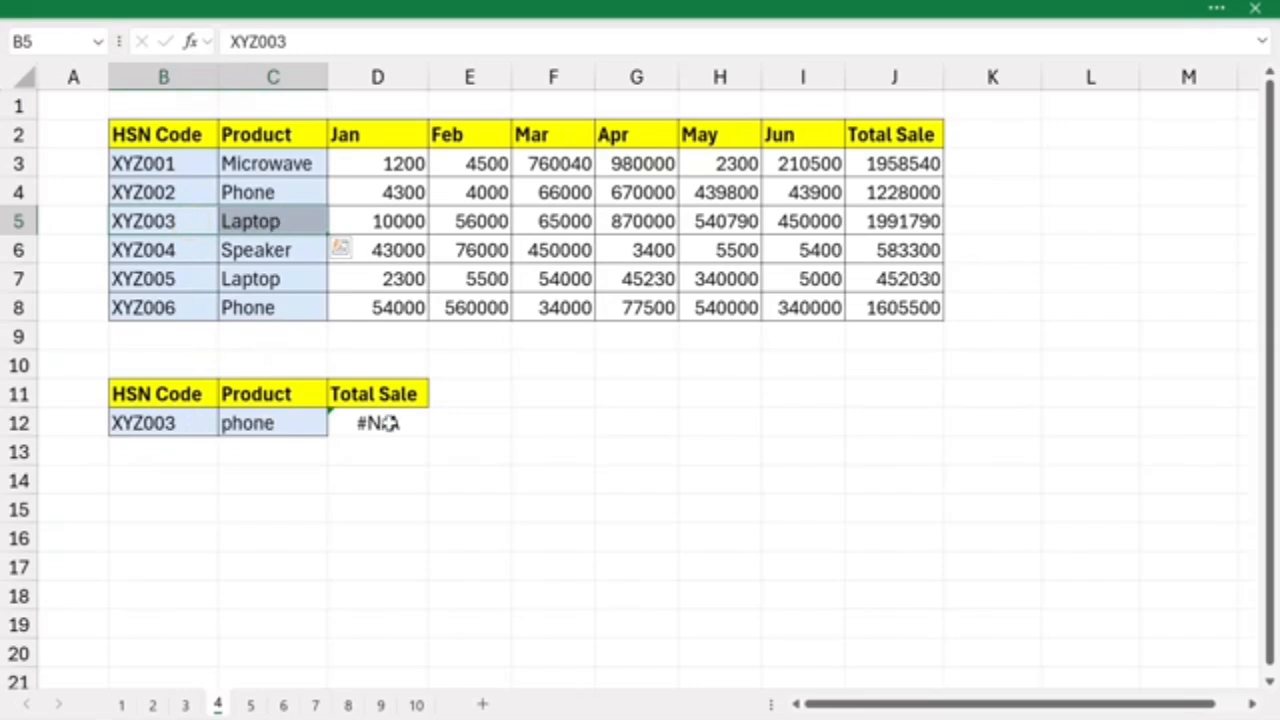
left_click(268, 222)
key("ctrl+c")
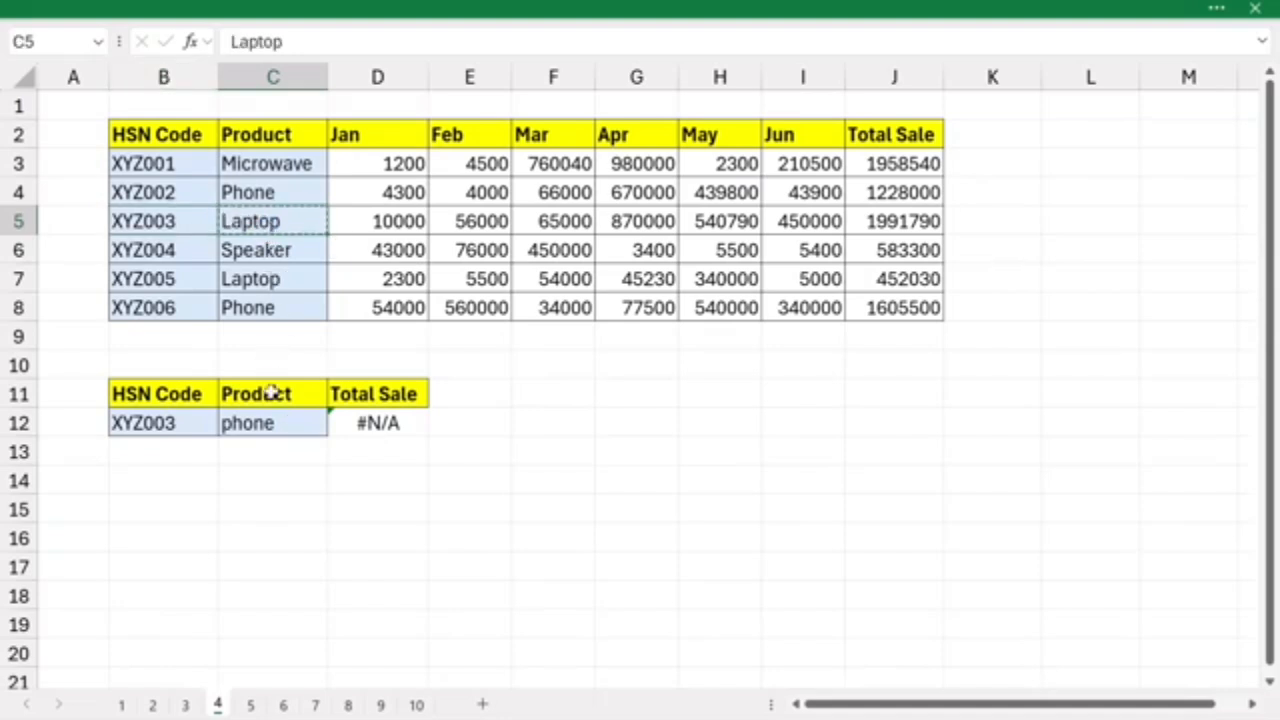
left_click(265, 424)
key("ctrl+v")
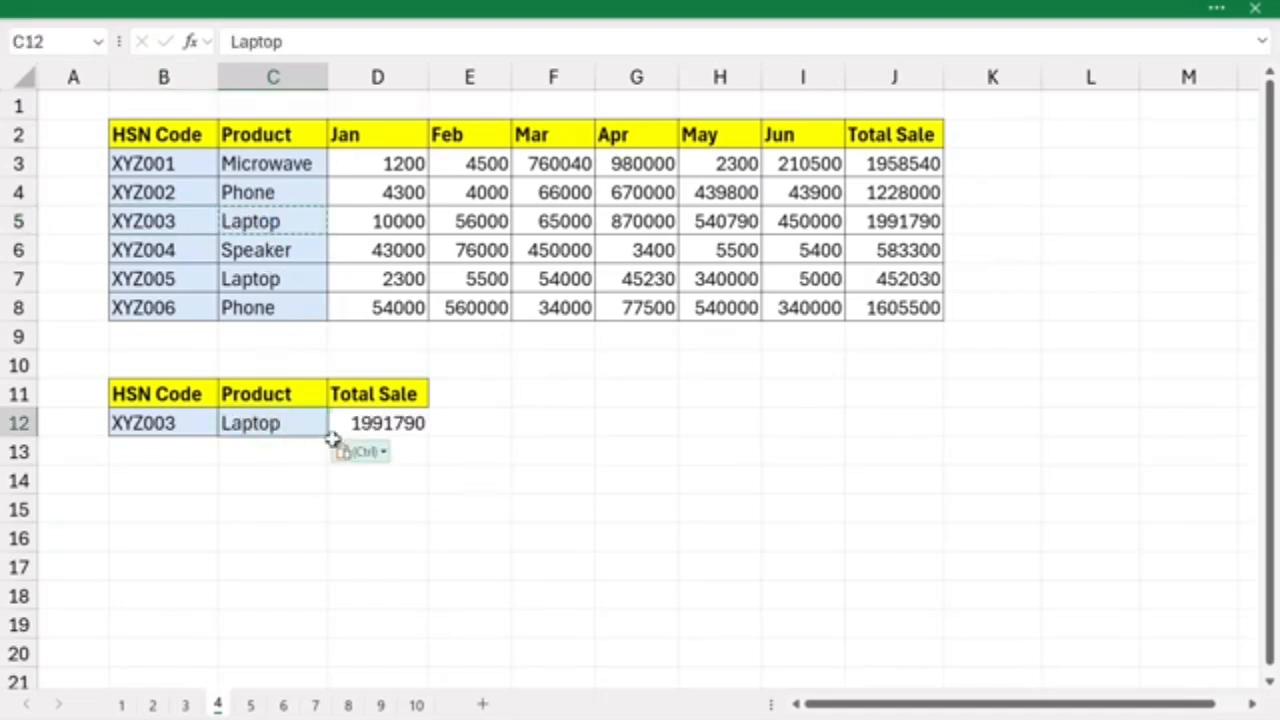
left_click(189, 422)
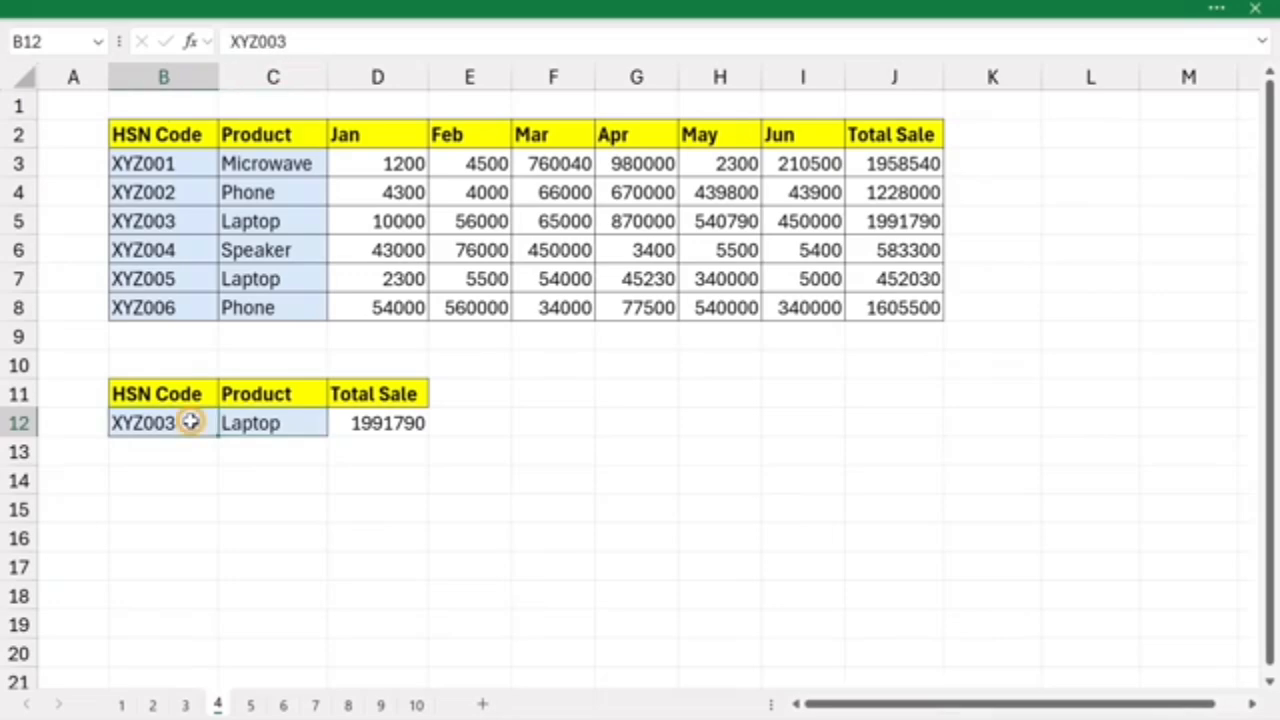
left_click(285, 425)
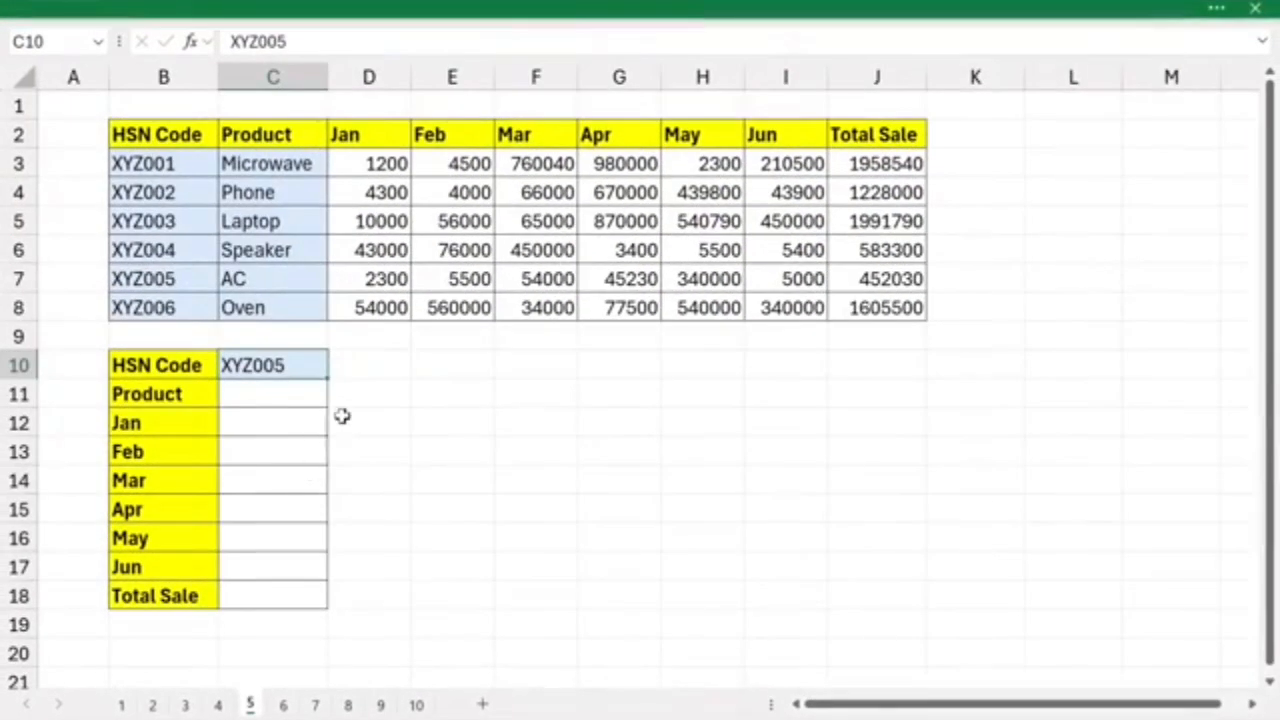
- On sheet 5, examine the lookup HSN code in C10 and the empty vertical output range C11:C18
left_click(432, 393)
left_click_drag(432, 393, 838, 393)
left_click_drag(437, 394, 438, 595)
left_click_drag(262, 386, 260, 597)
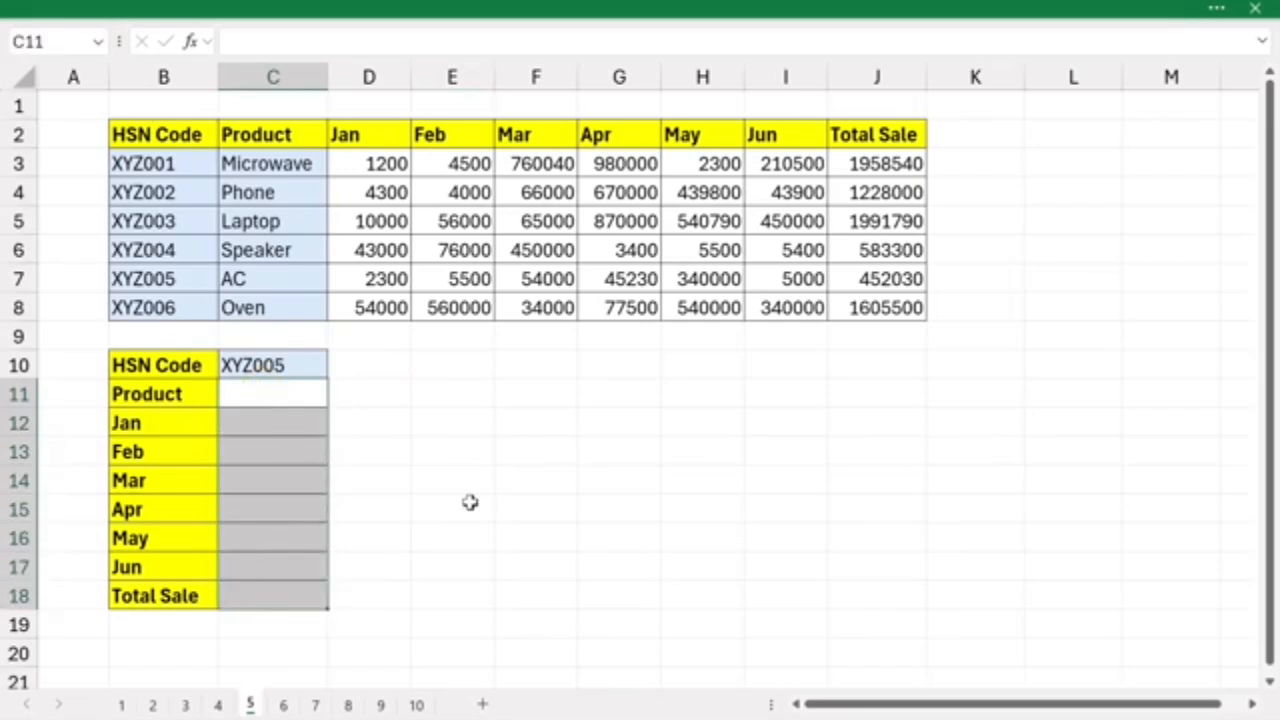
left_click(281, 360)
- Enter =XLOOKUP(C10,B3:B8,C3:J8) in C11 to return the product, monthly sales and total for the HSN code
left_click(256, 394)
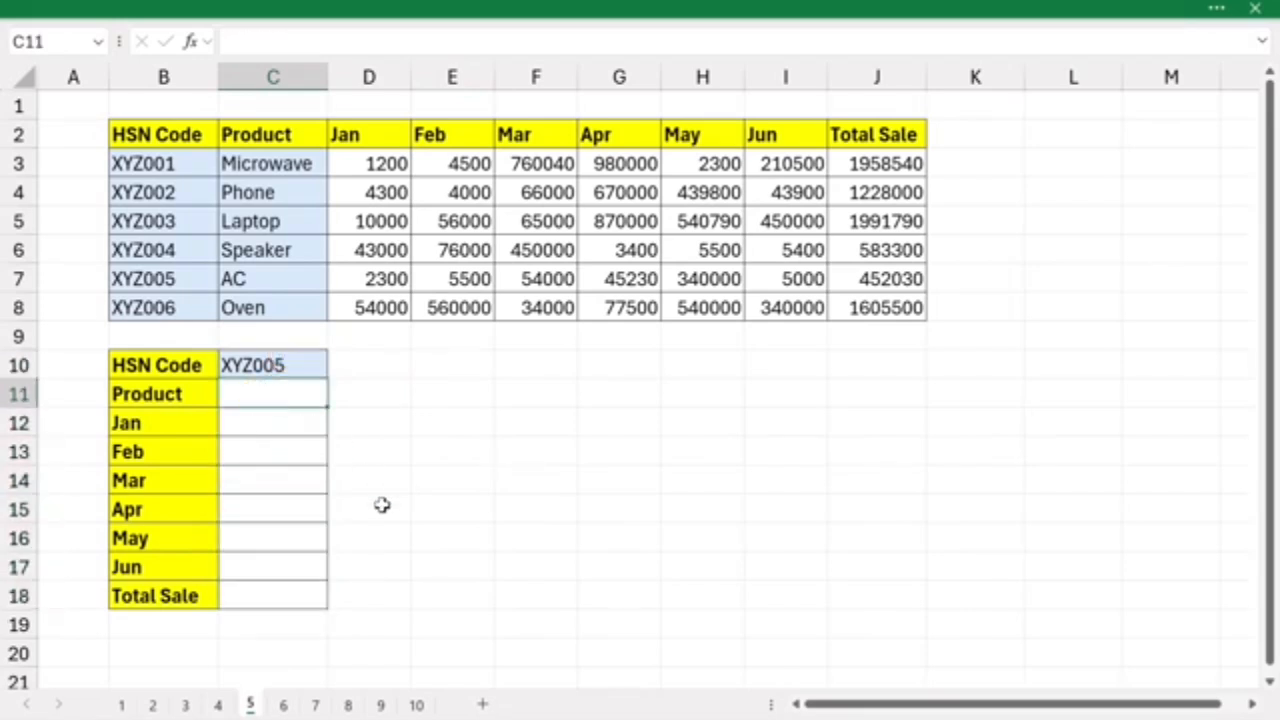
type("=xlo")
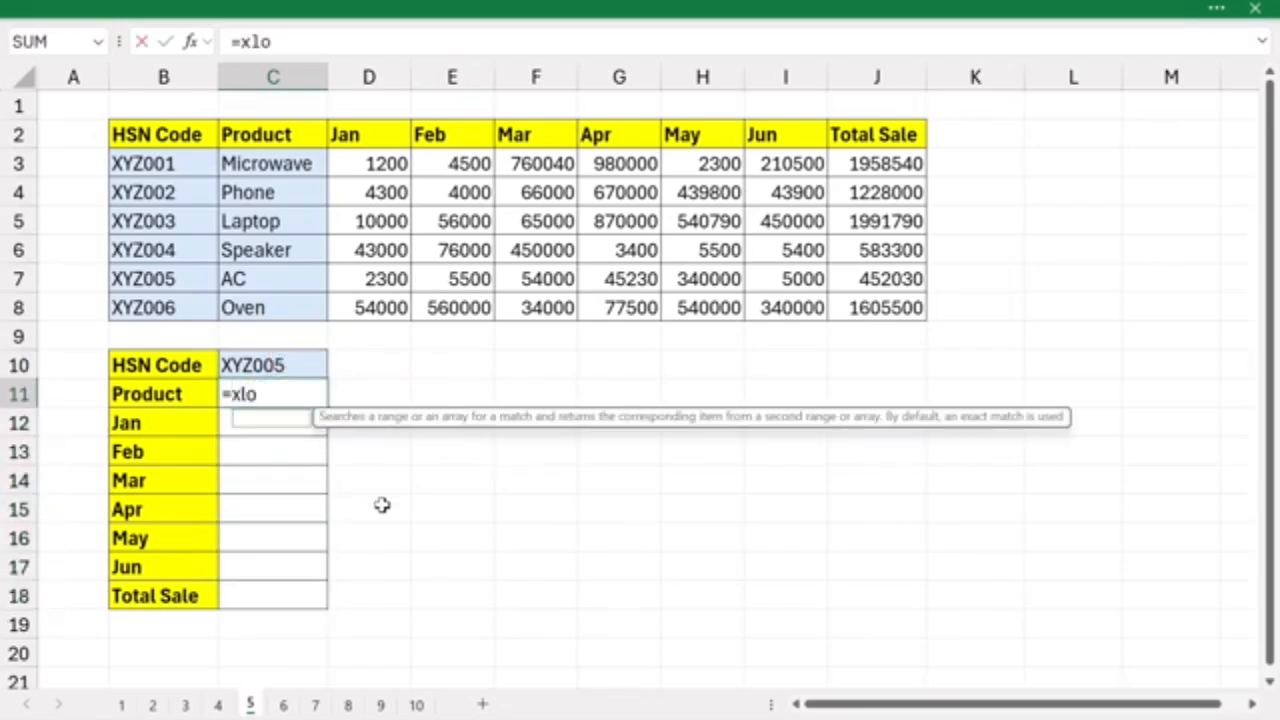
key("Tab")
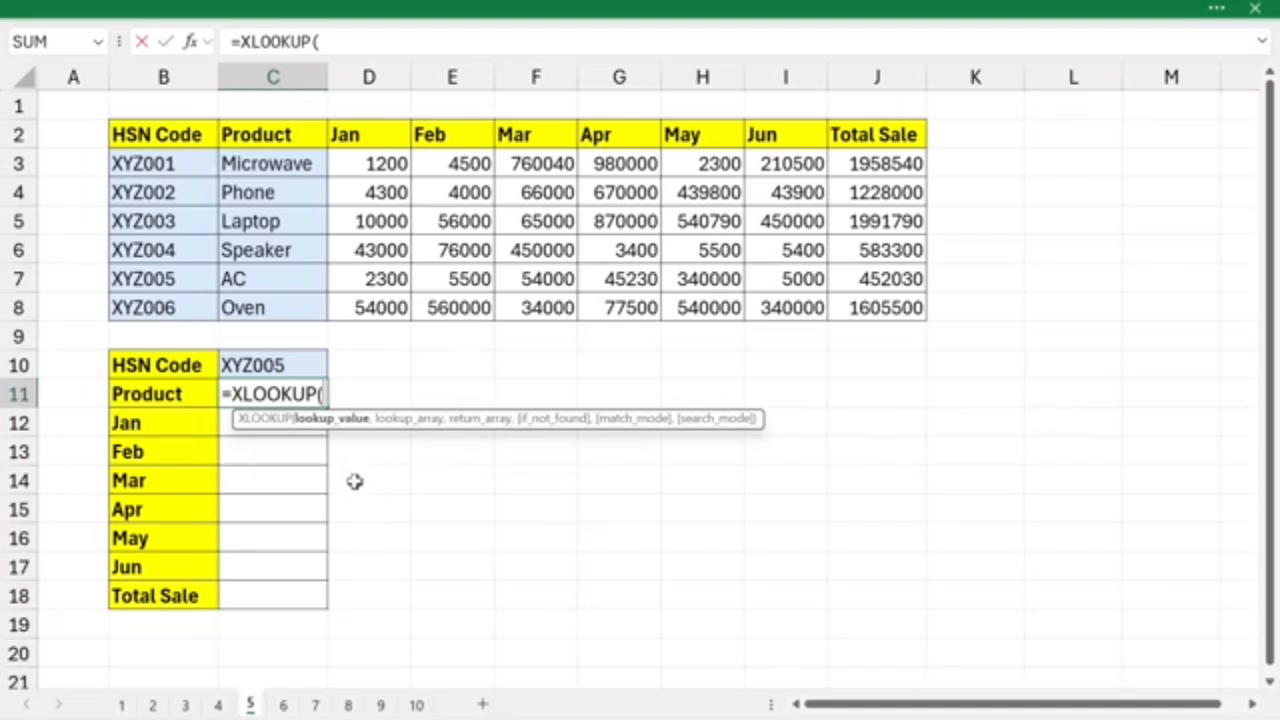
left_click(309, 365)
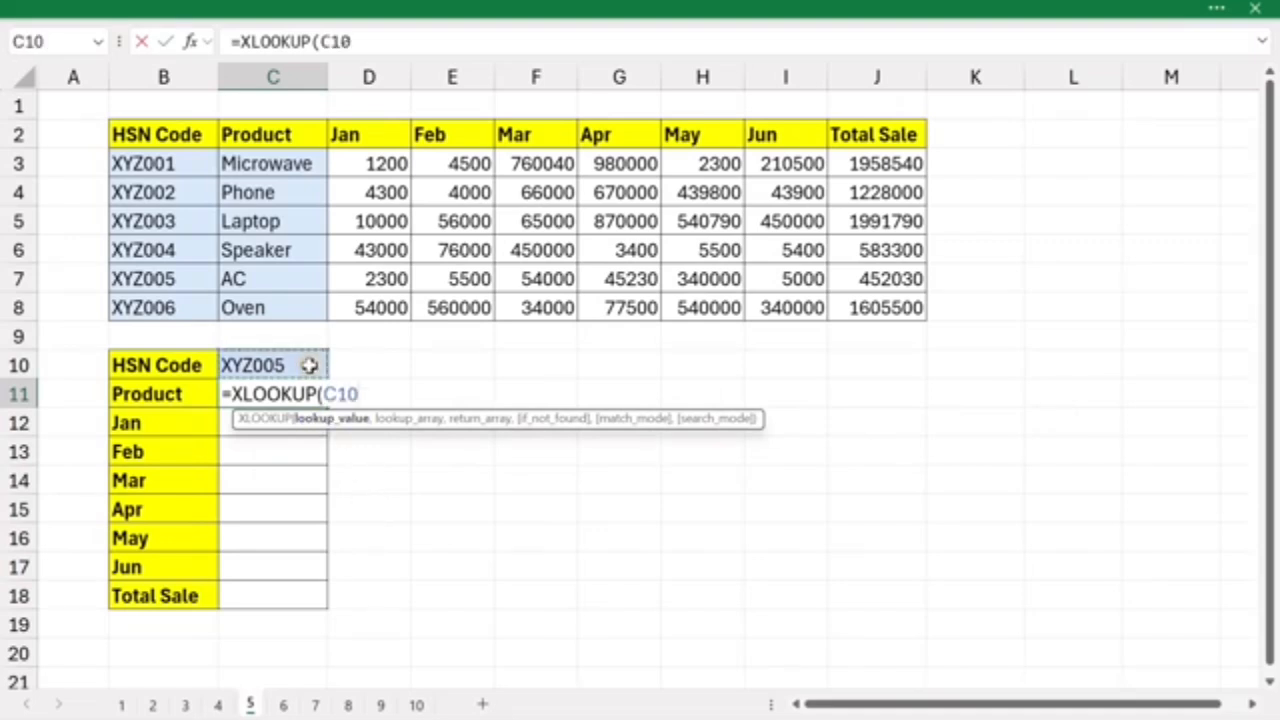
type(",")
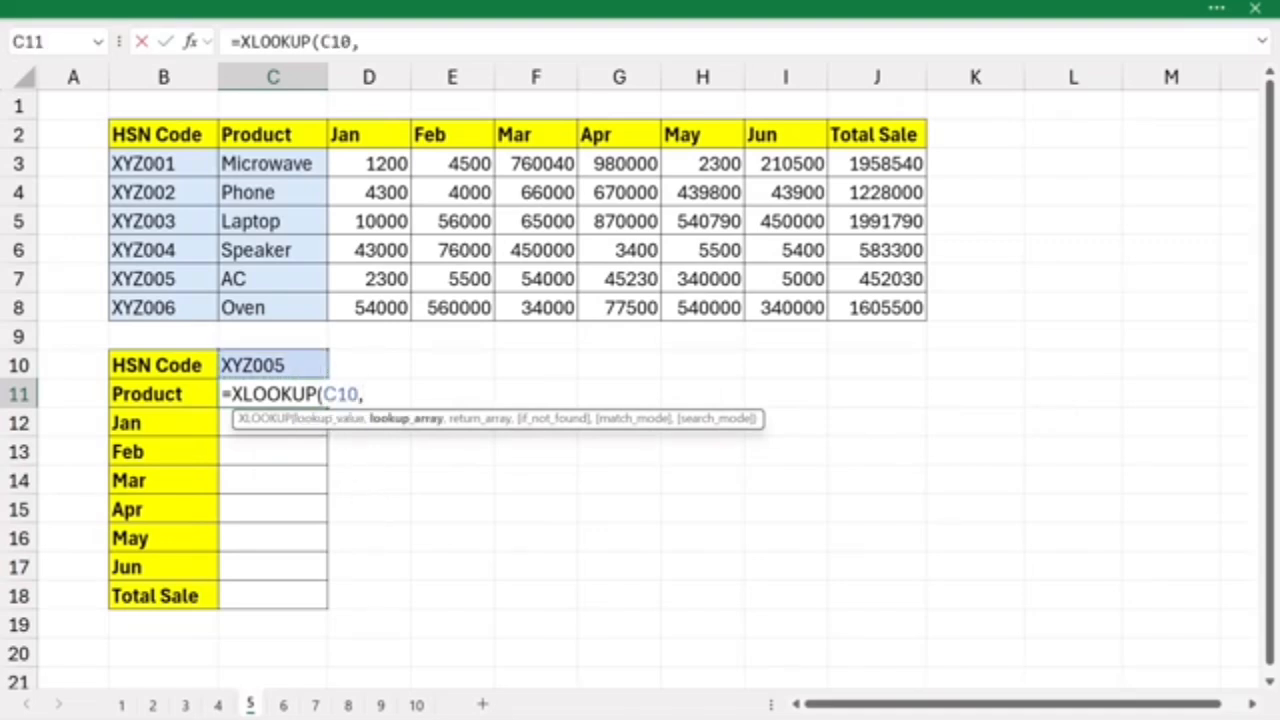
left_click_drag(152, 165, 160, 307)
type(",")
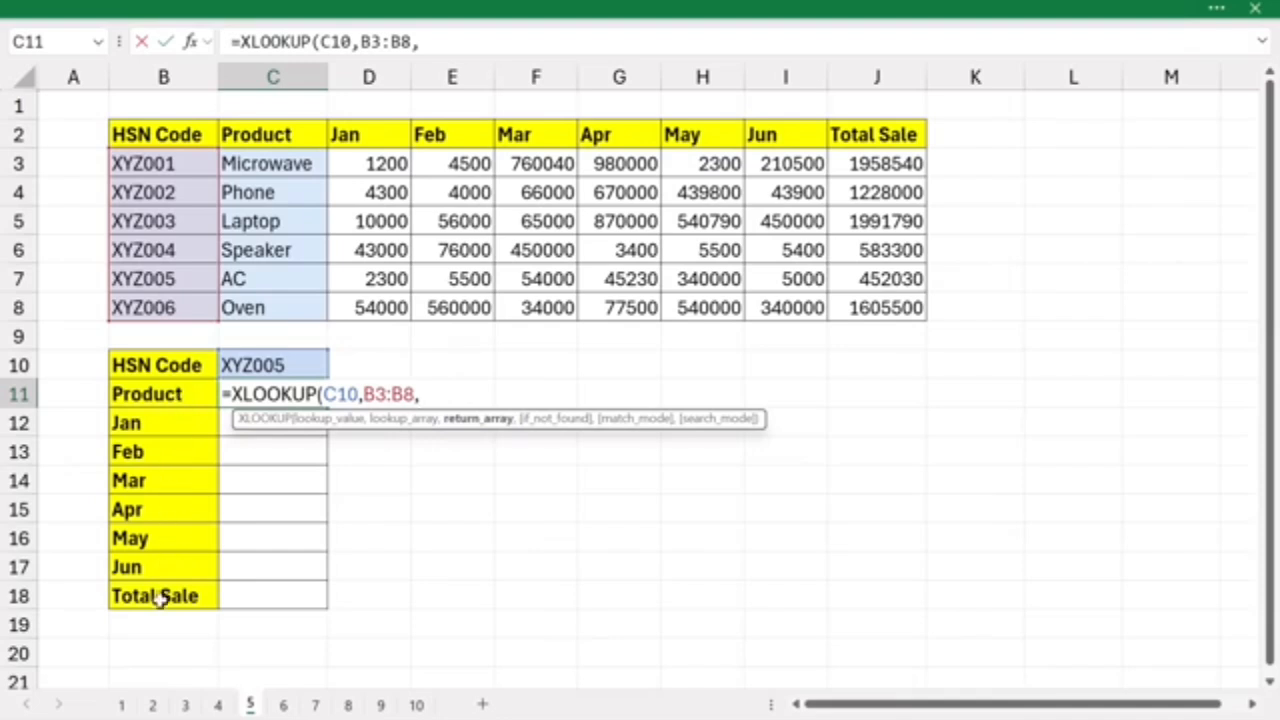
left_click_drag(258, 170, 860, 302)
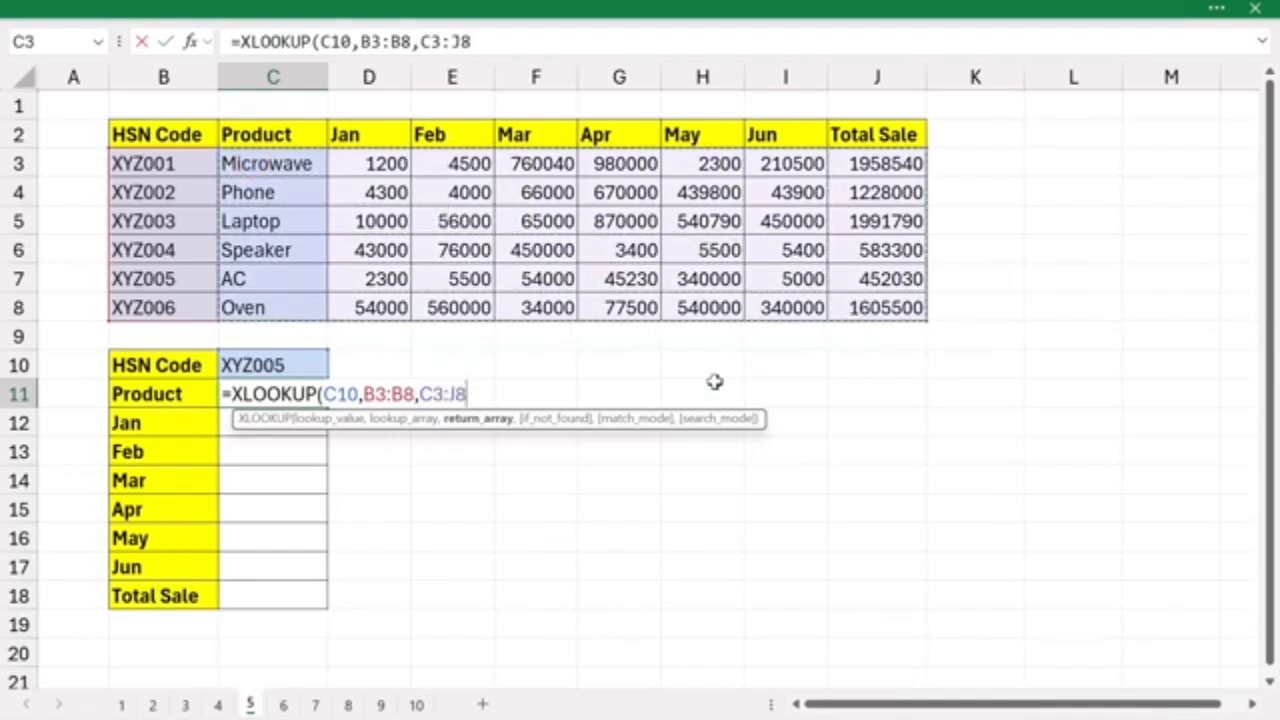
key("Return")
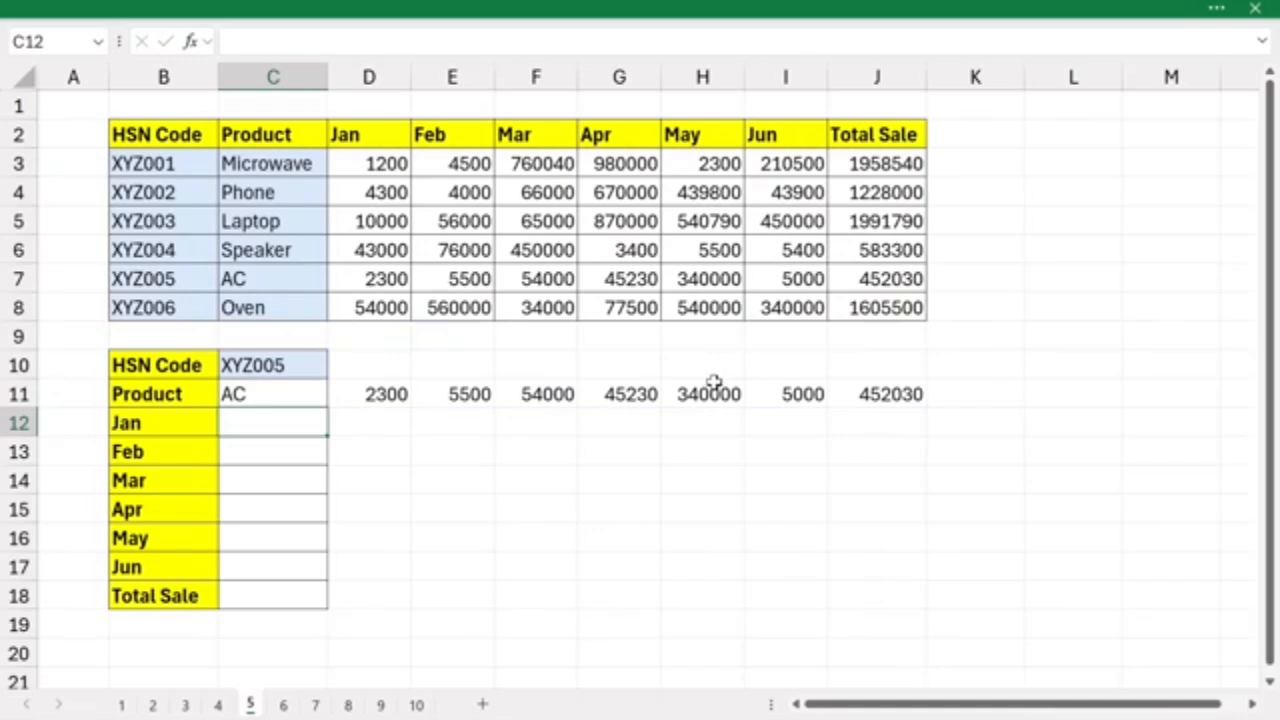
- Wrap the XLOOKUP formula in C11 in TRANSPOSE so its results fill C11:C18 vertically
left_click_drag(257, 398, 925, 397)
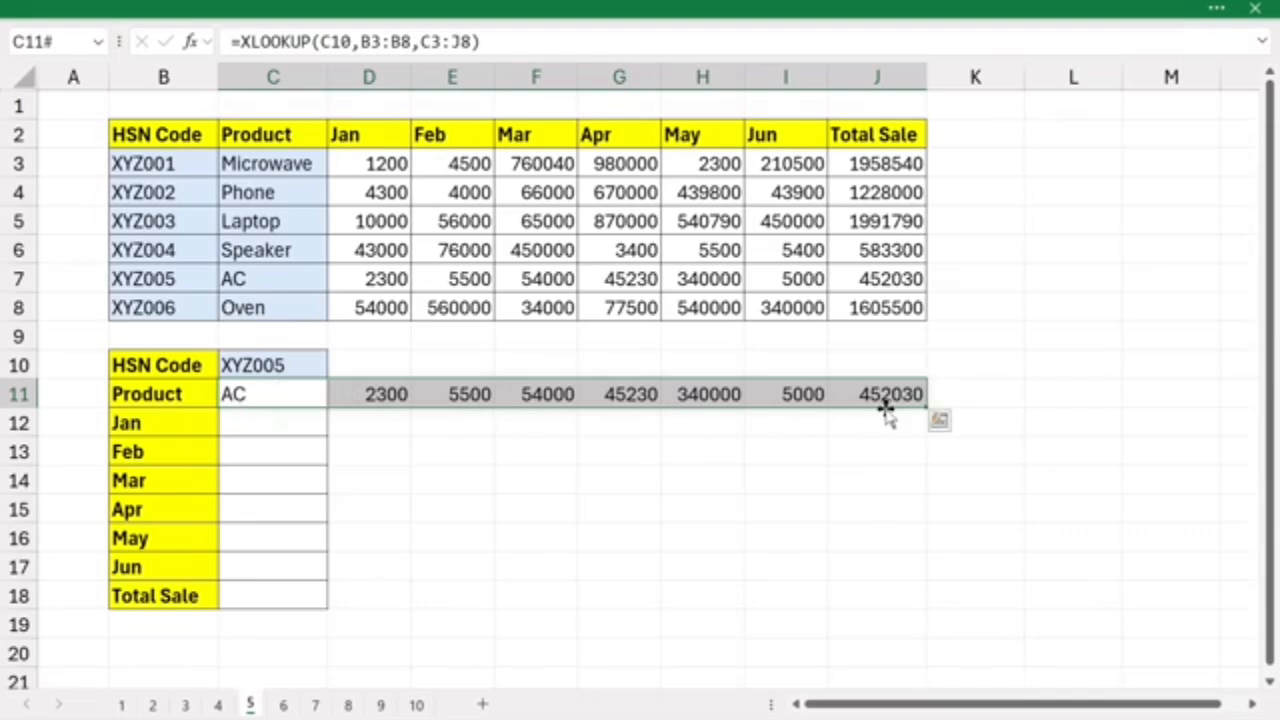
left_click_drag(260, 426, 266, 591)
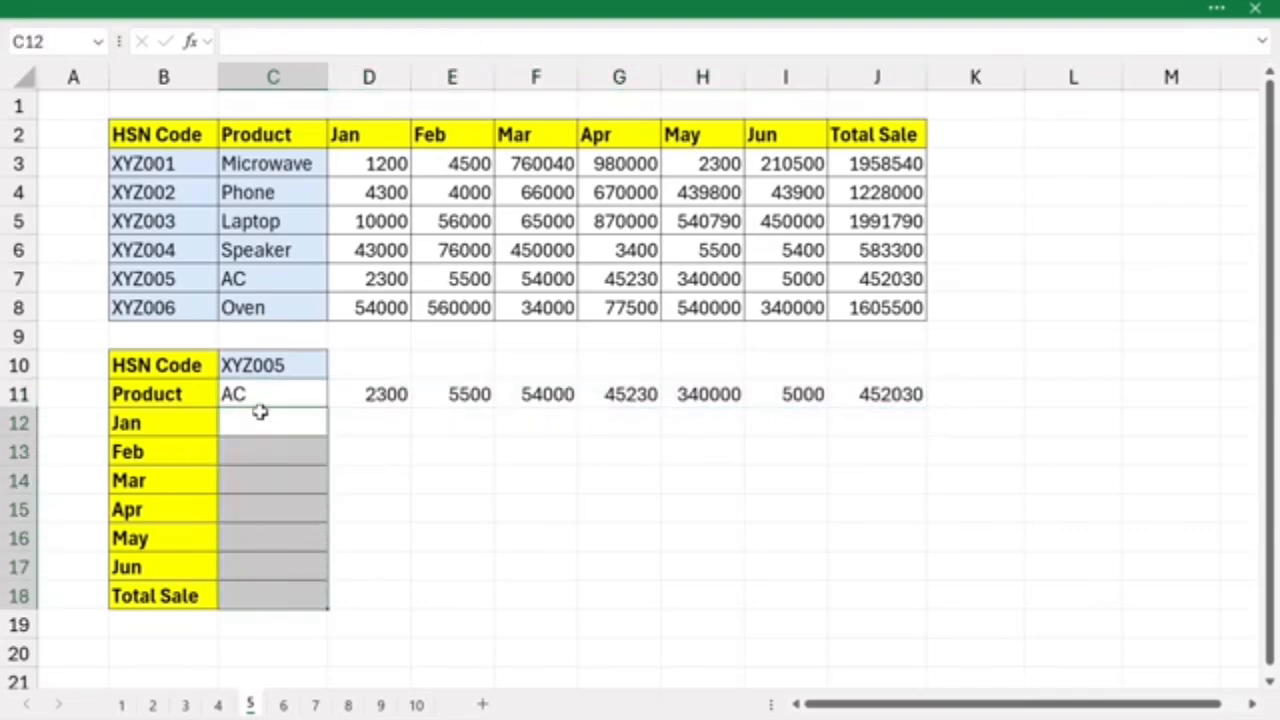
double_click(257, 394)
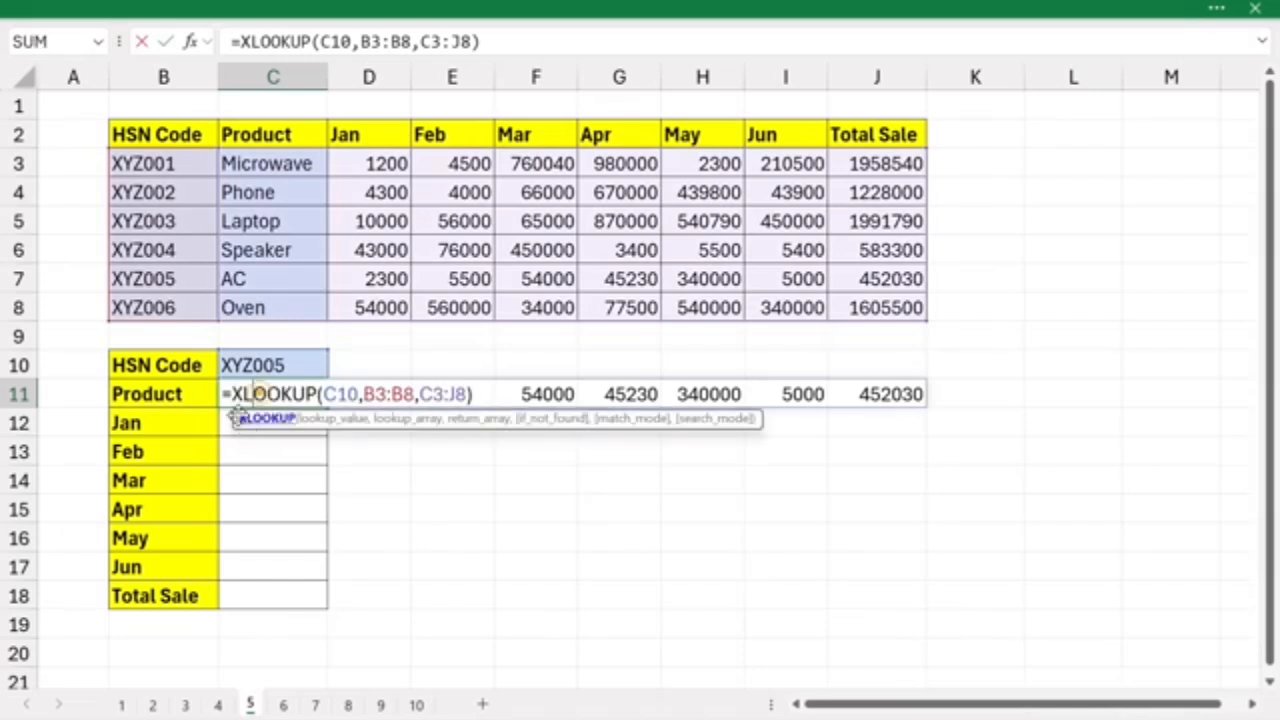
left_click(231, 395)
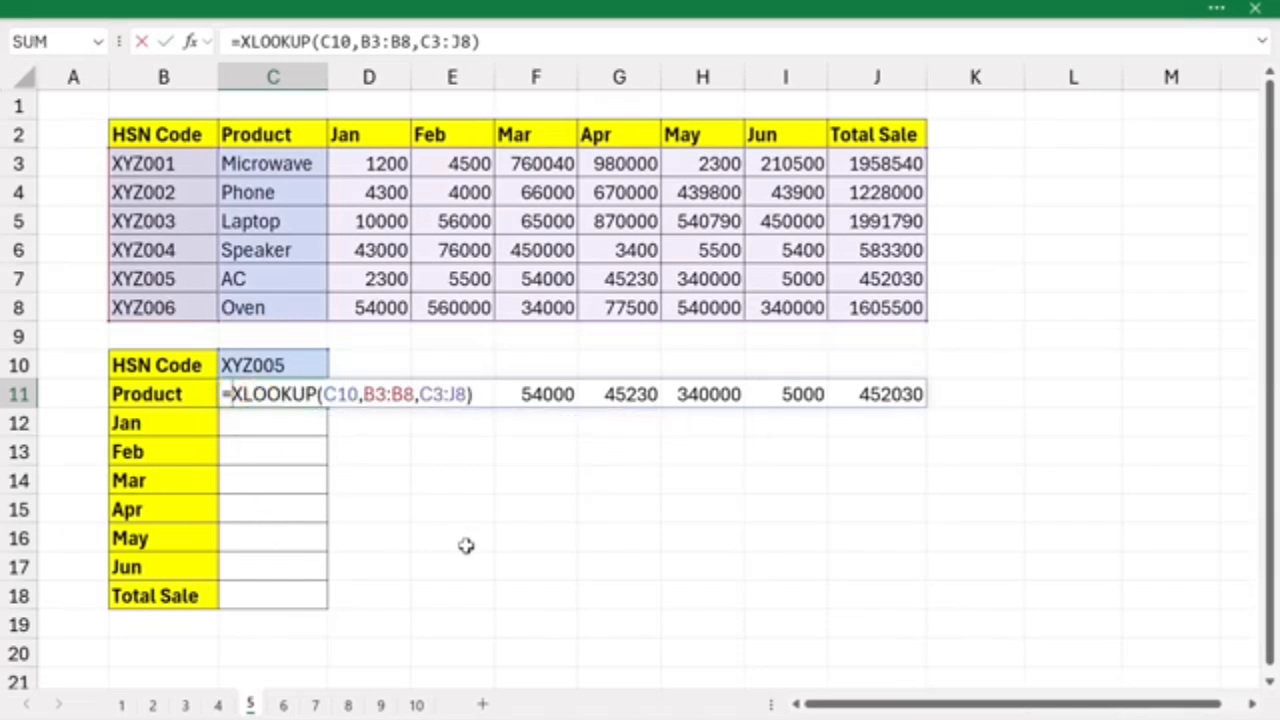
type("tran")
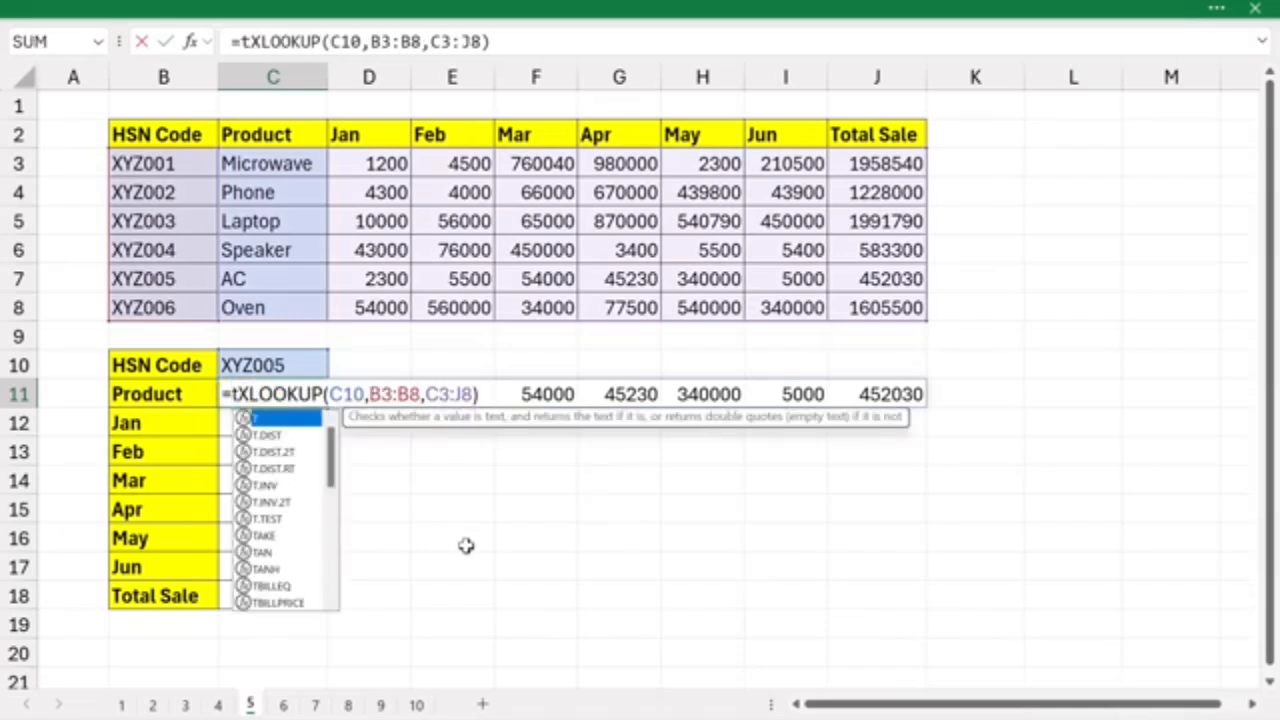
type("s")
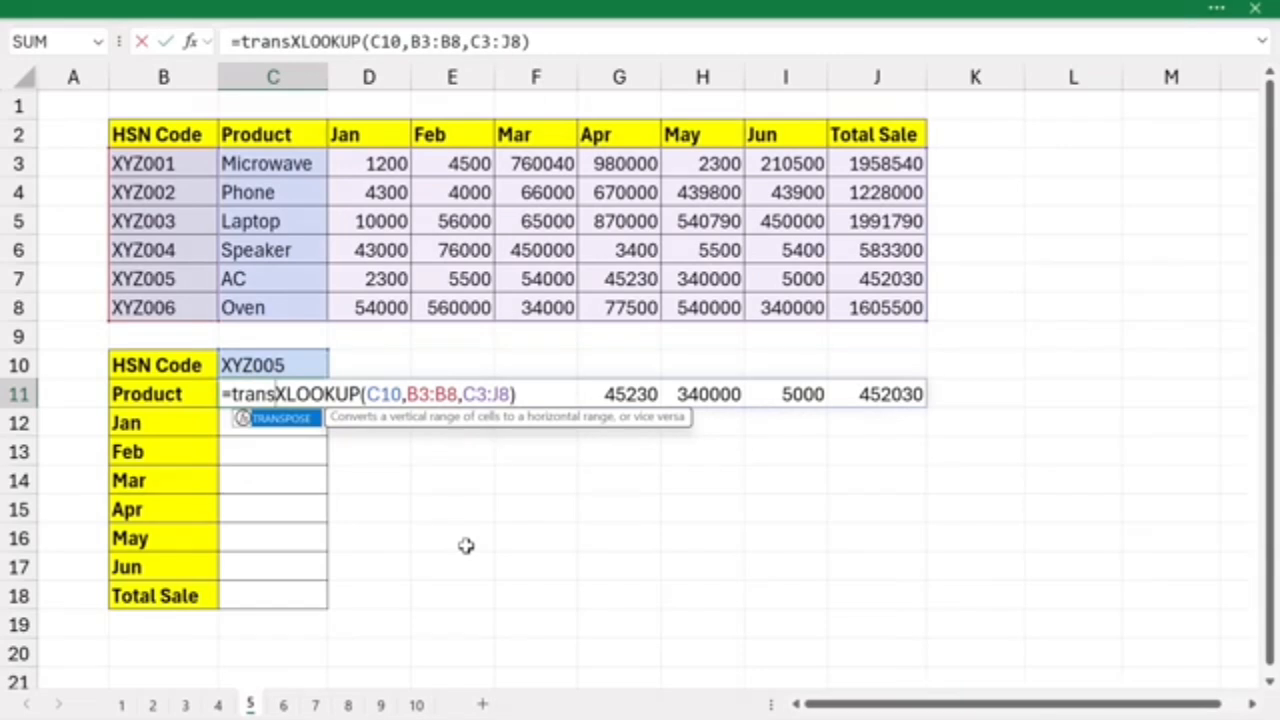
key("Tab")
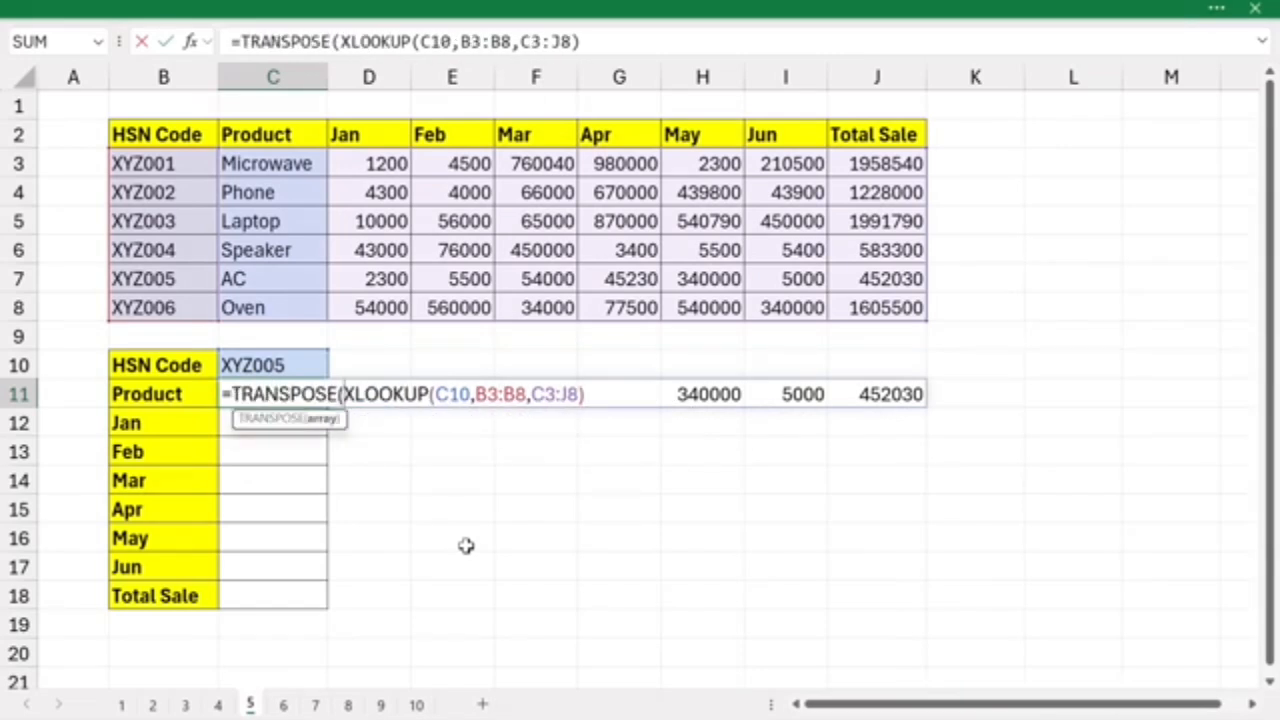
left_click(591, 391)
type(")")
key("Return")
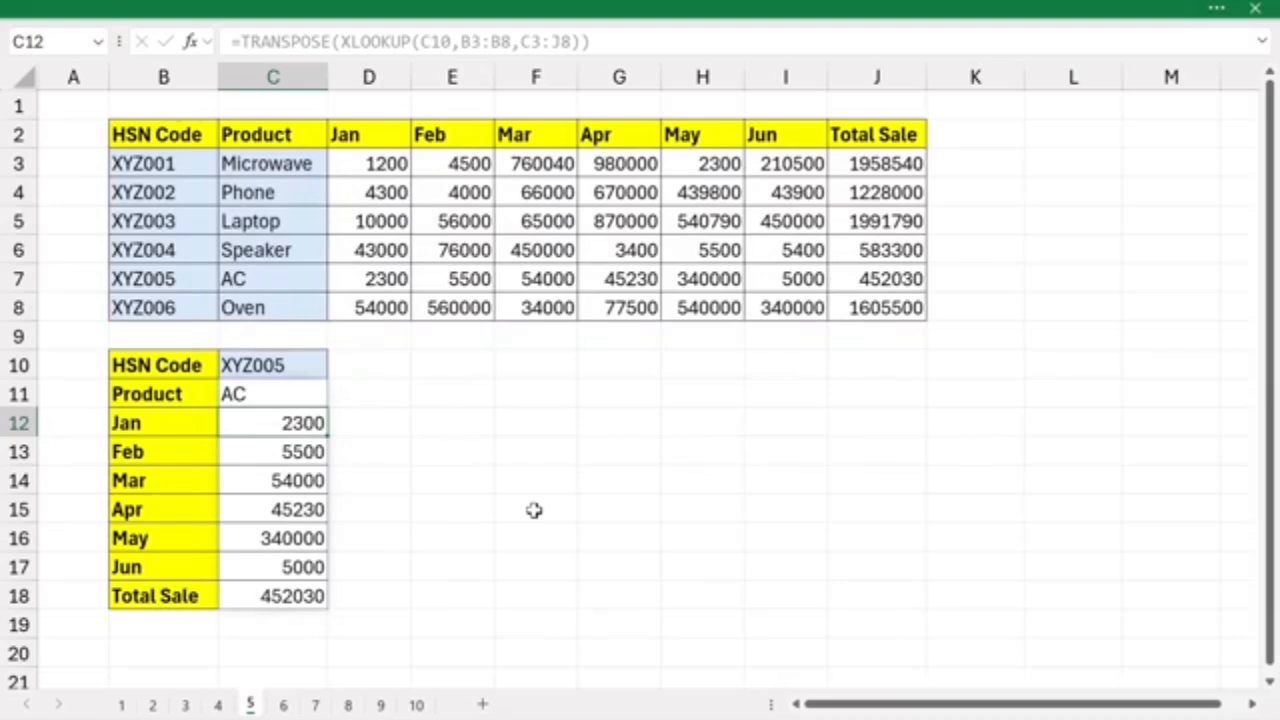
- Change the final digit of the lookup HSN code in C10 to 2
double_click(303, 363)
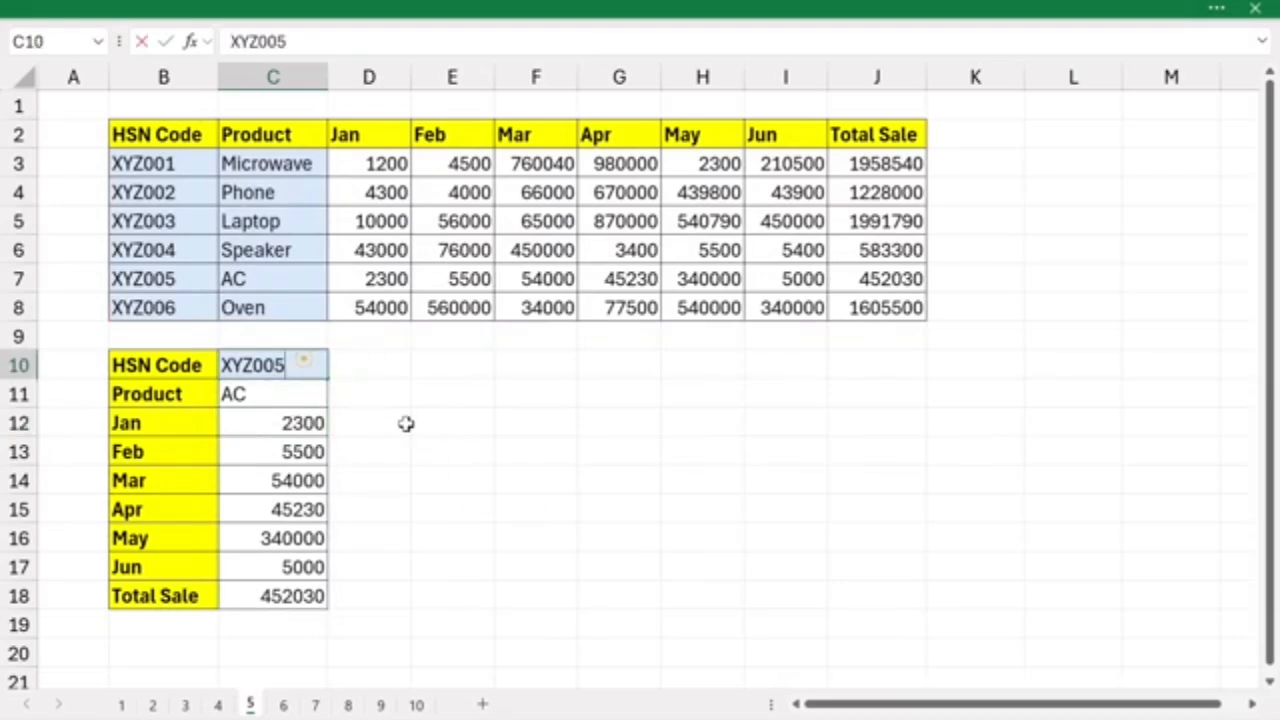
type("2")
key("Return")
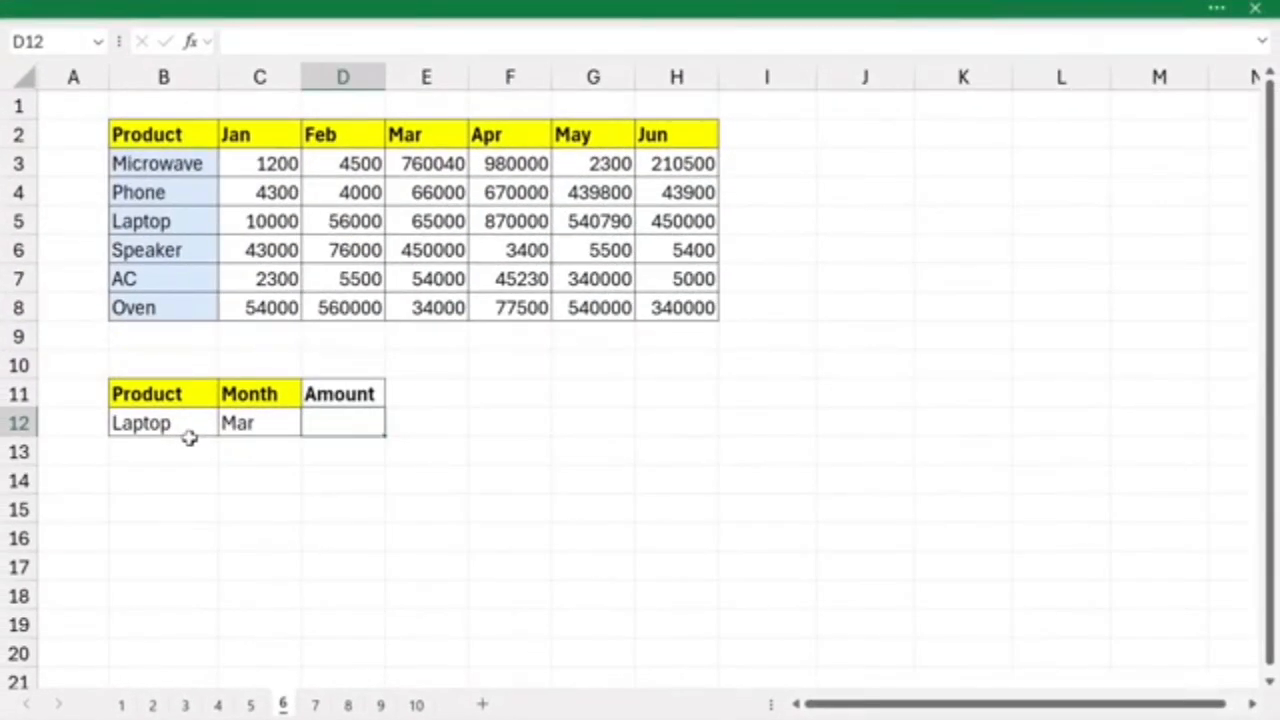
- On sheet 6, examine the lookup product in B12 and month in C12 against the product column B3:B8 and the month headers
left_click(186, 428)
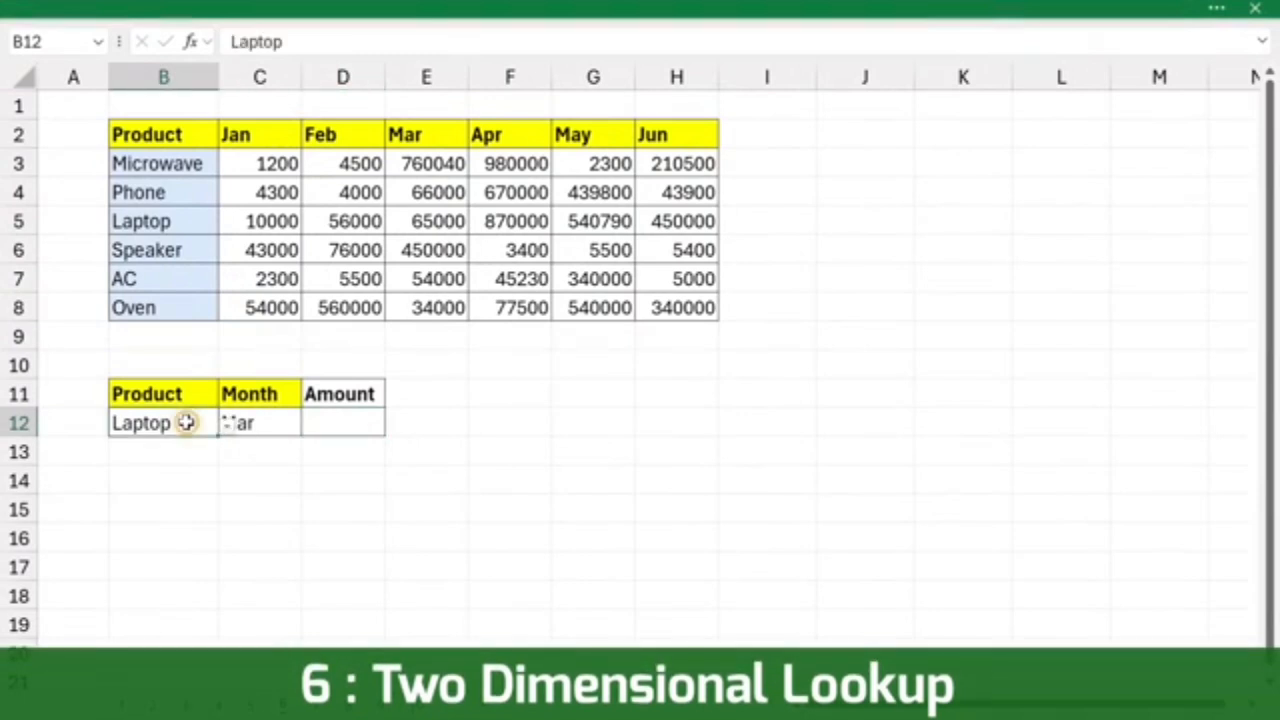
left_click_drag(150, 170, 137, 302)
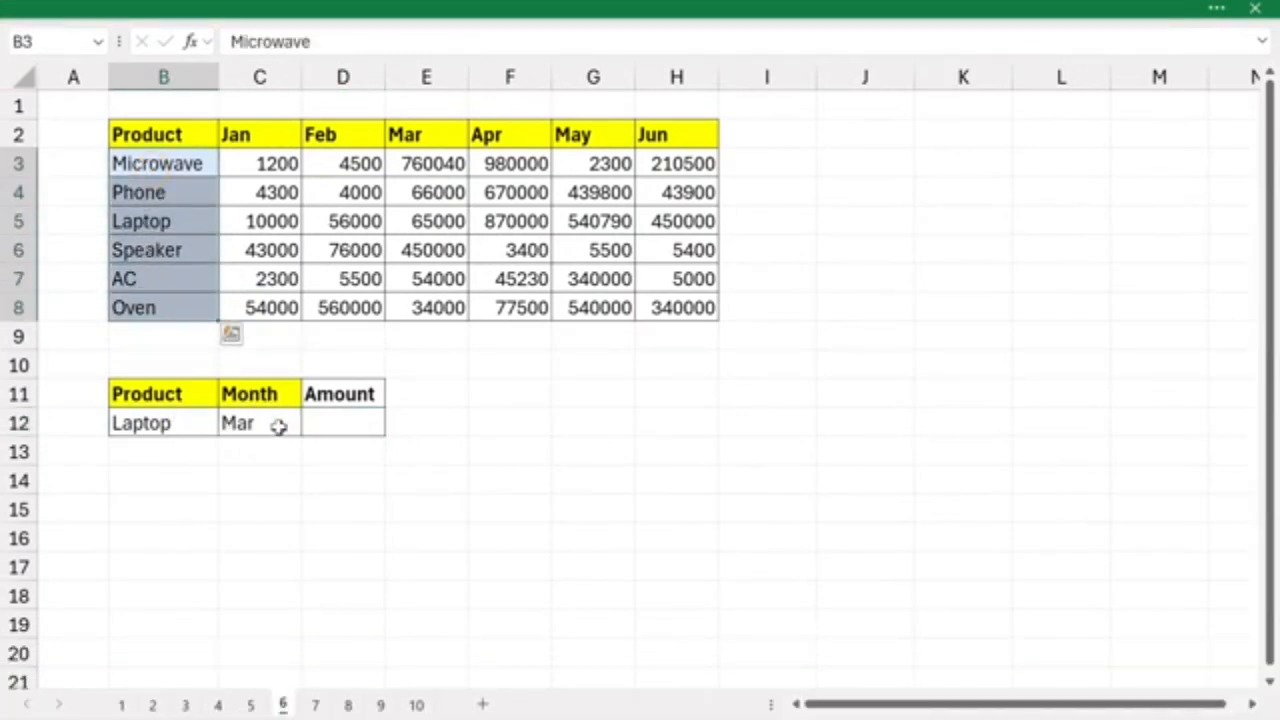
left_click(277, 423)
left_click_drag(245, 136, 615, 137)
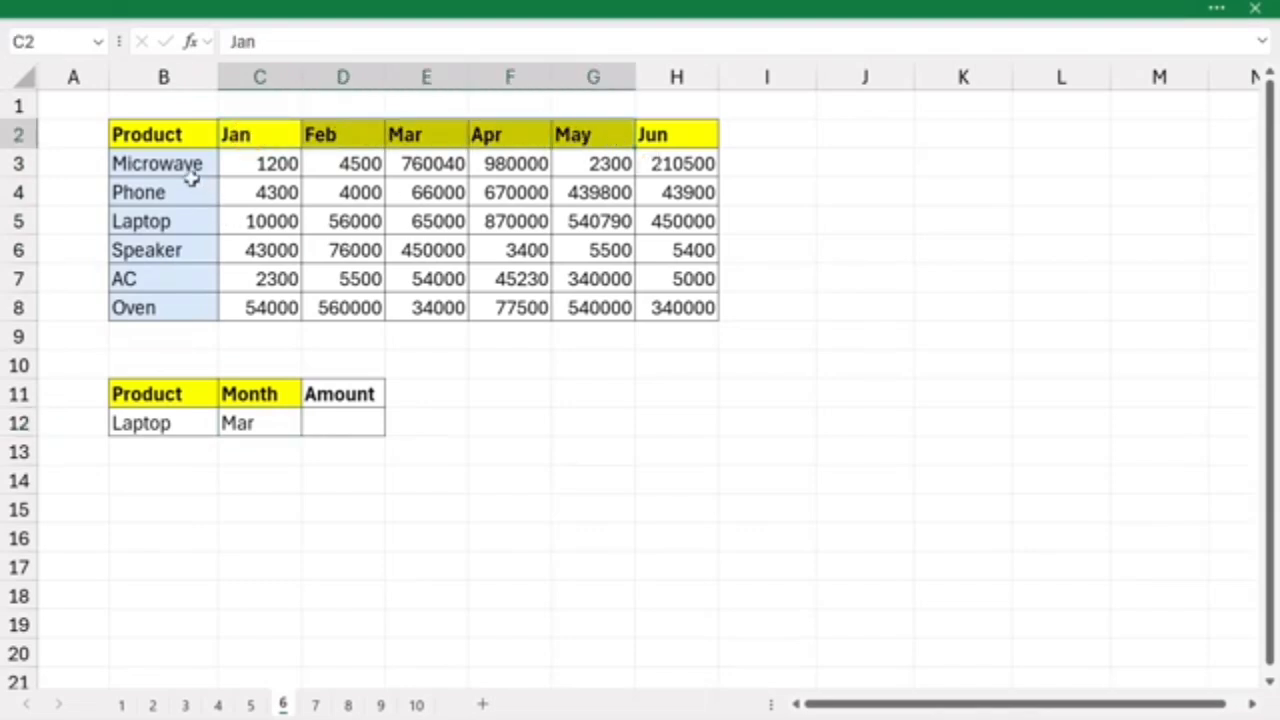
left_click_drag(188, 174, 165, 308)
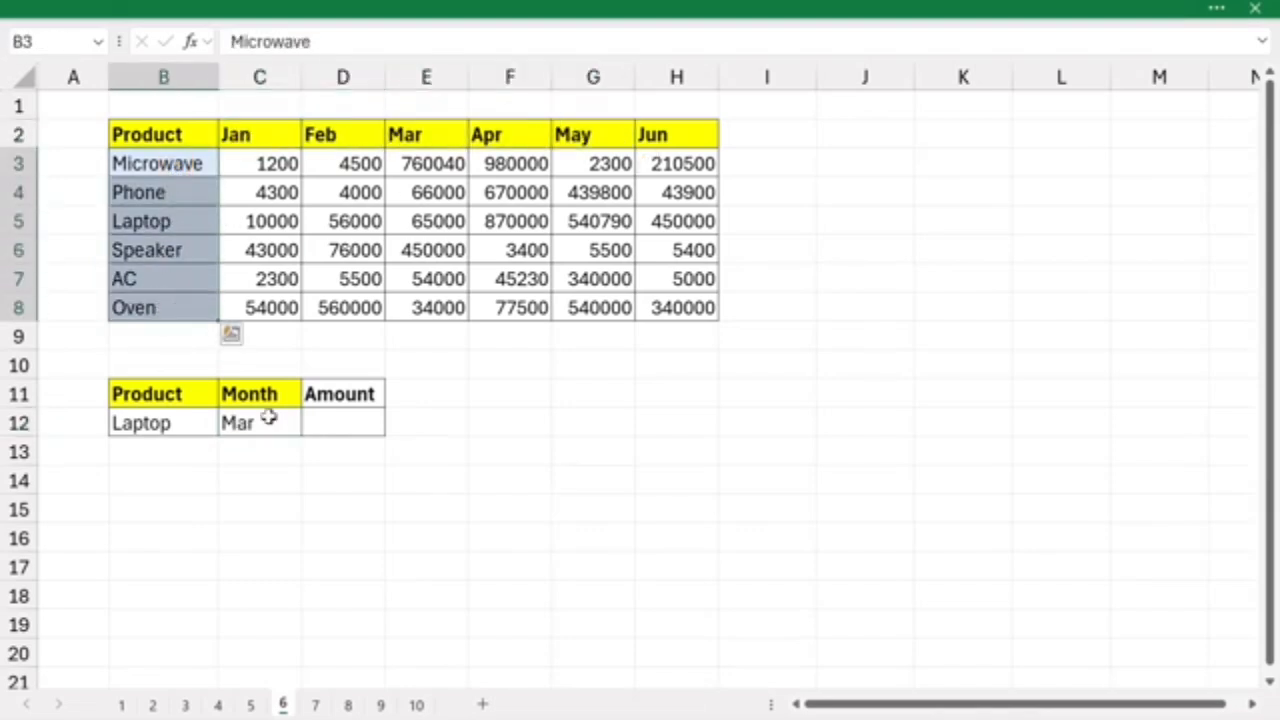
left_click_drag(262, 134, 580, 137)
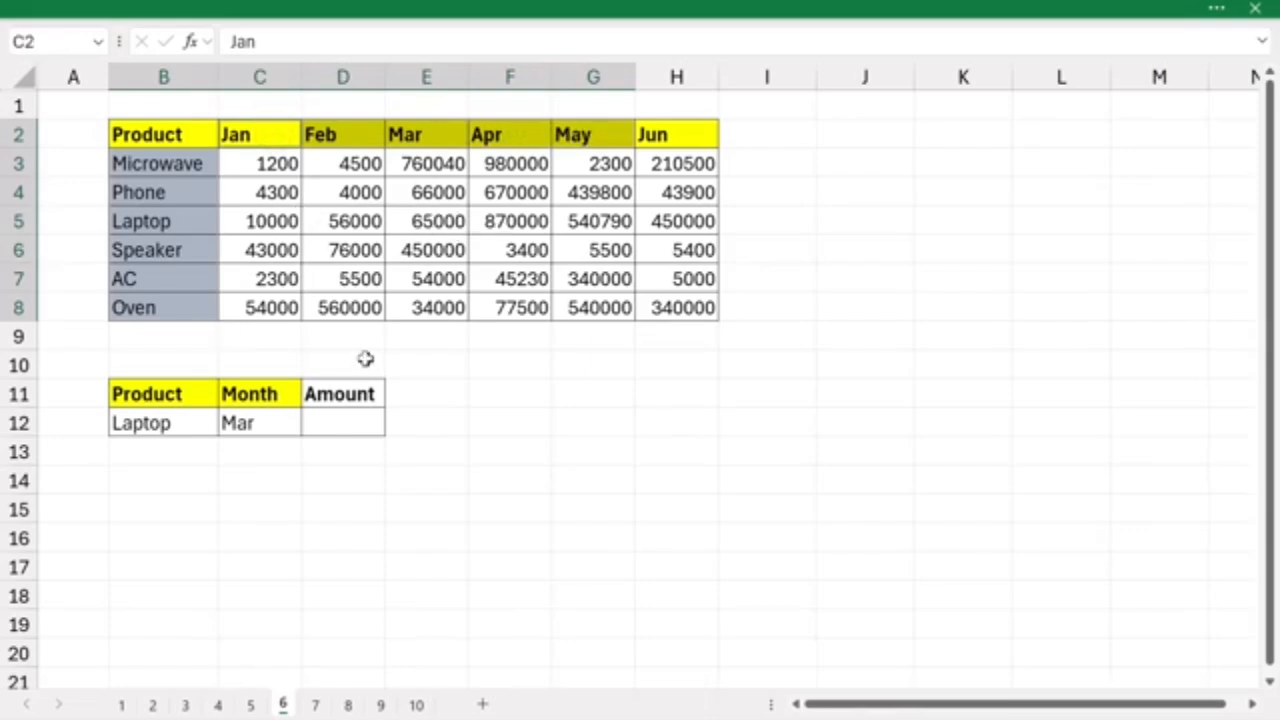
- Enter =XLOOKUP(B12,B3:B8,C3:H8) in the Amount cell D12 to return all monthly sales for the lookup product
left_click(333, 424)
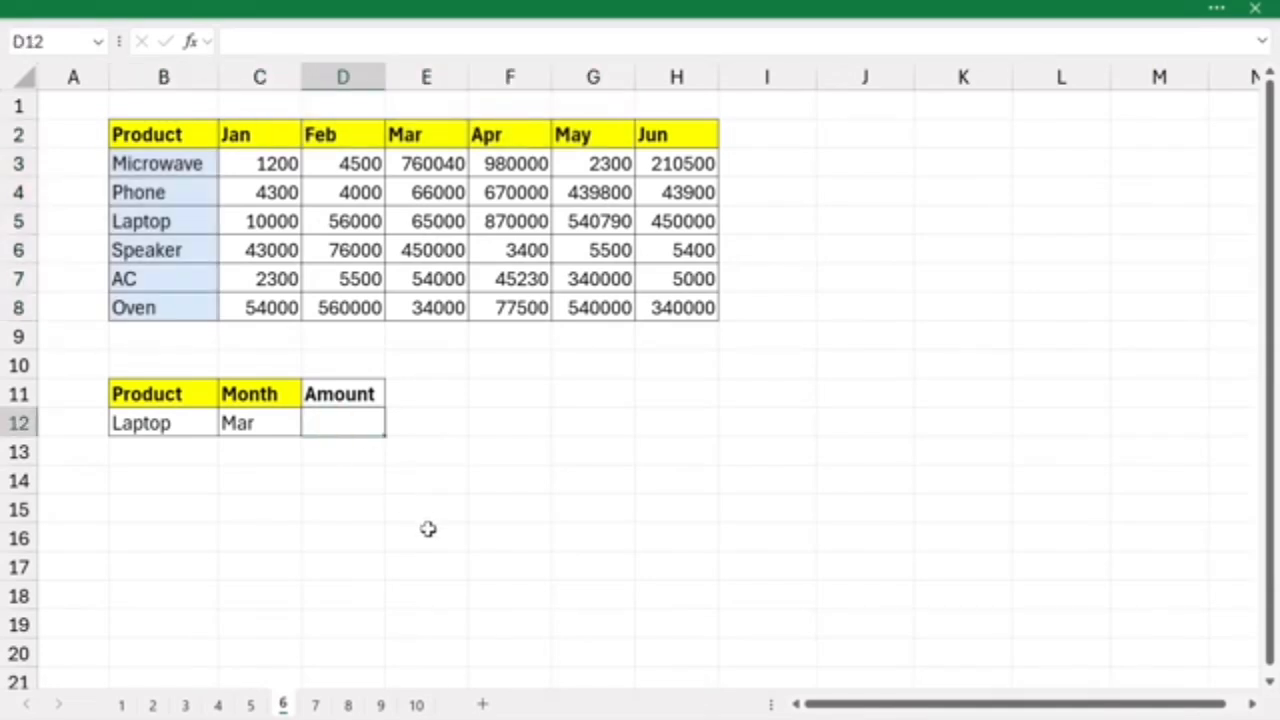
type("=xlook")
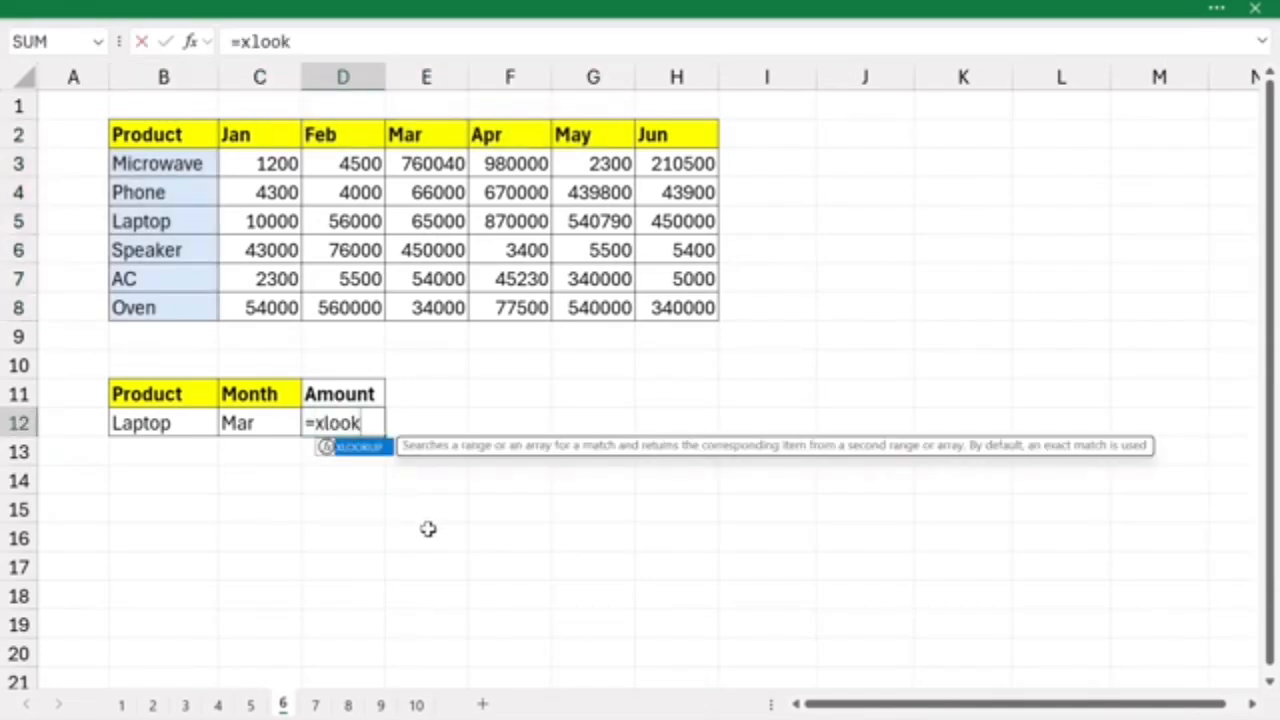
key("Tab")
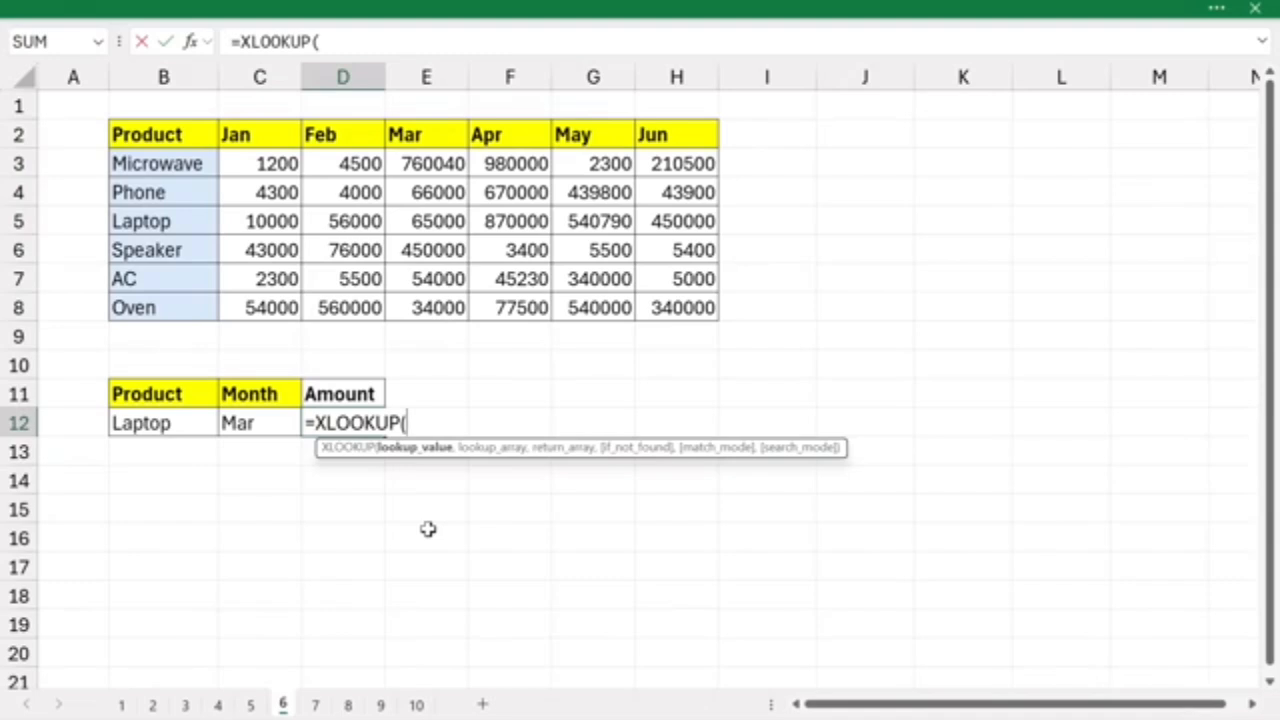
left_click(155, 420)
type(",")
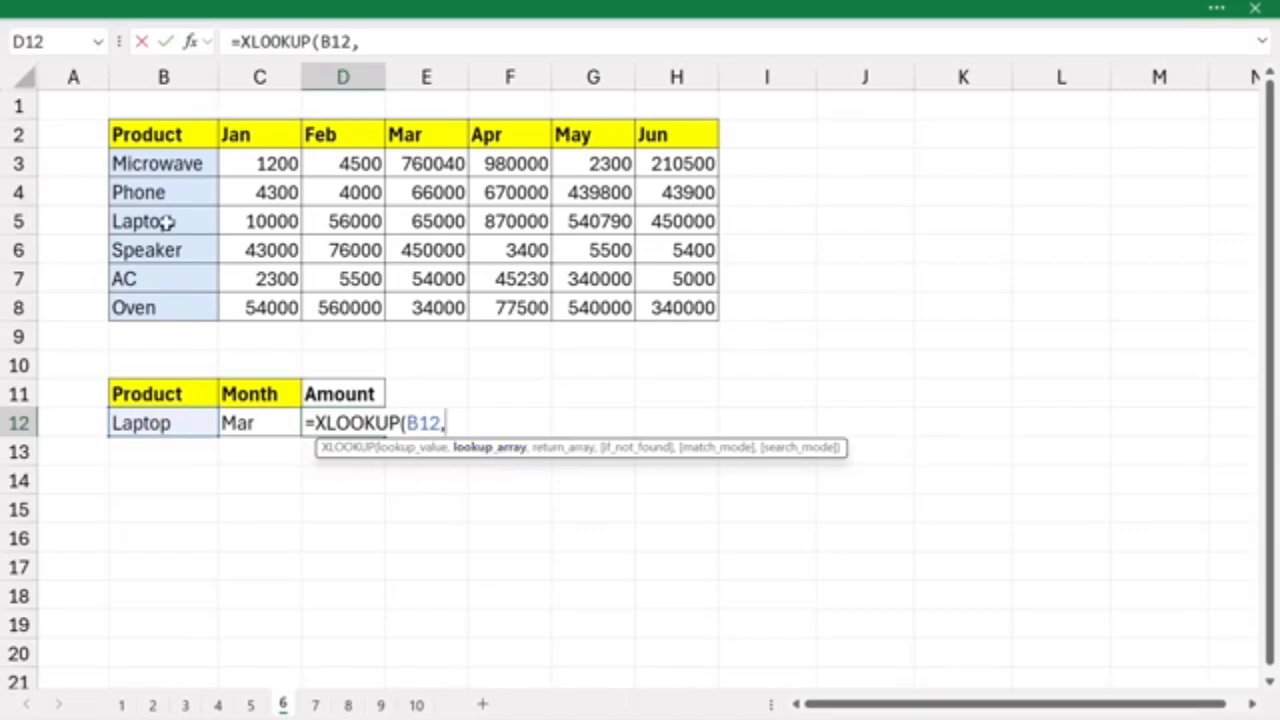
left_click_drag(150, 170, 131, 297)
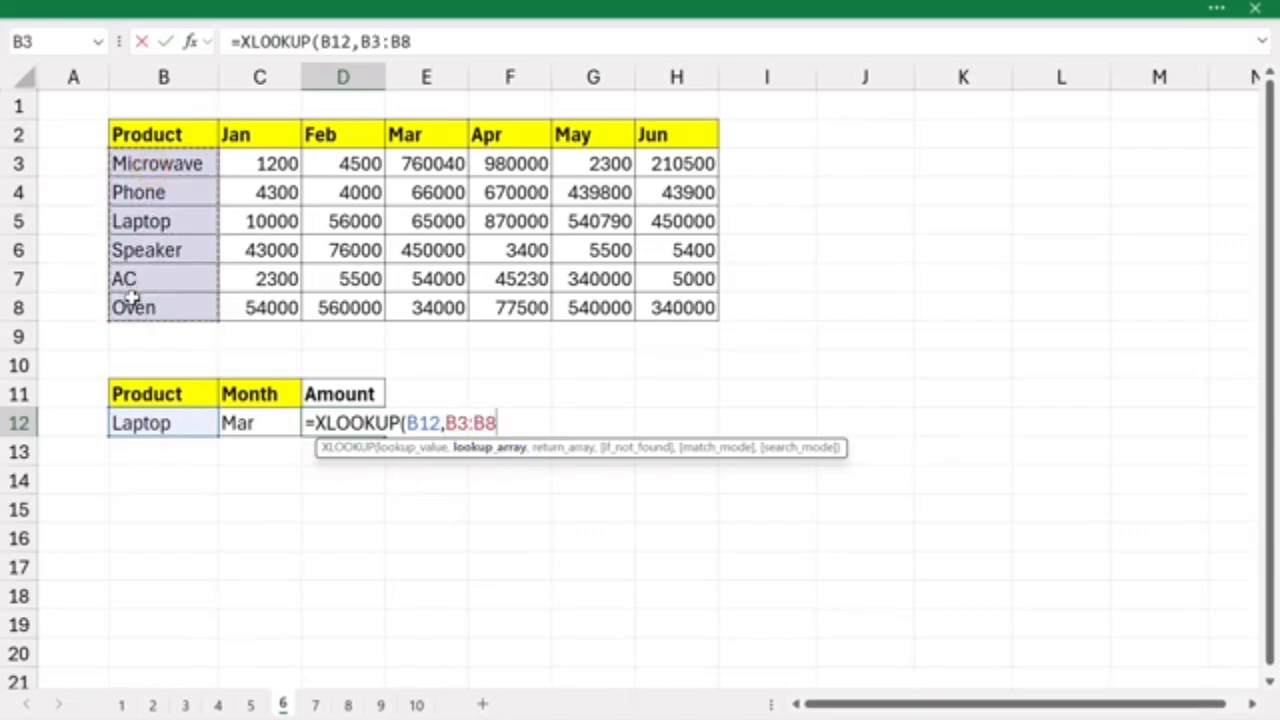
type(",")
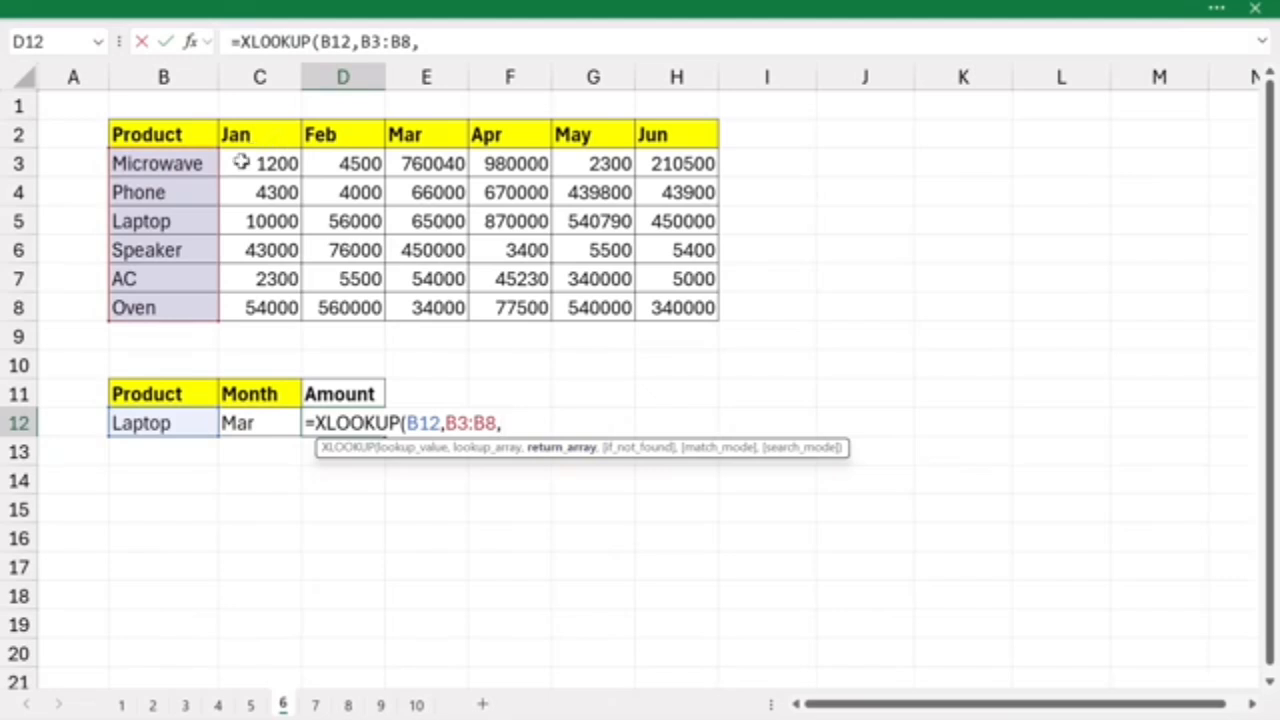
left_click_drag(249, 163, 659, 300)
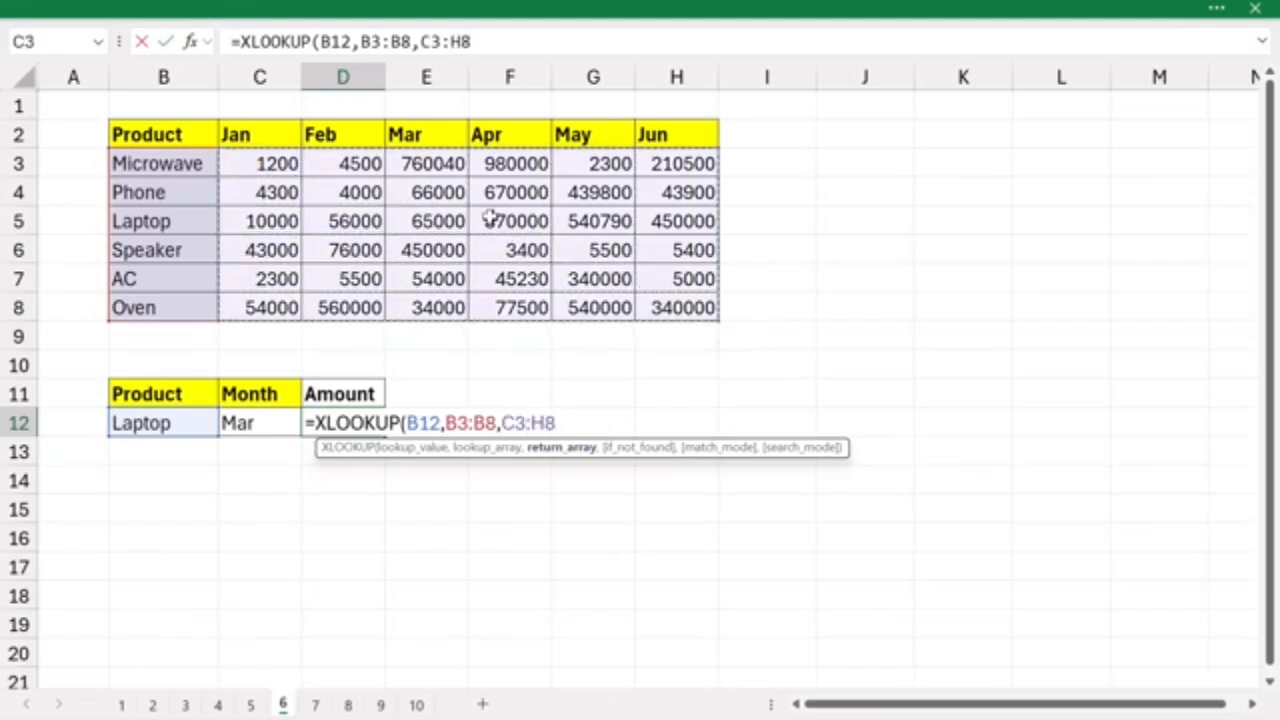
key("Return")
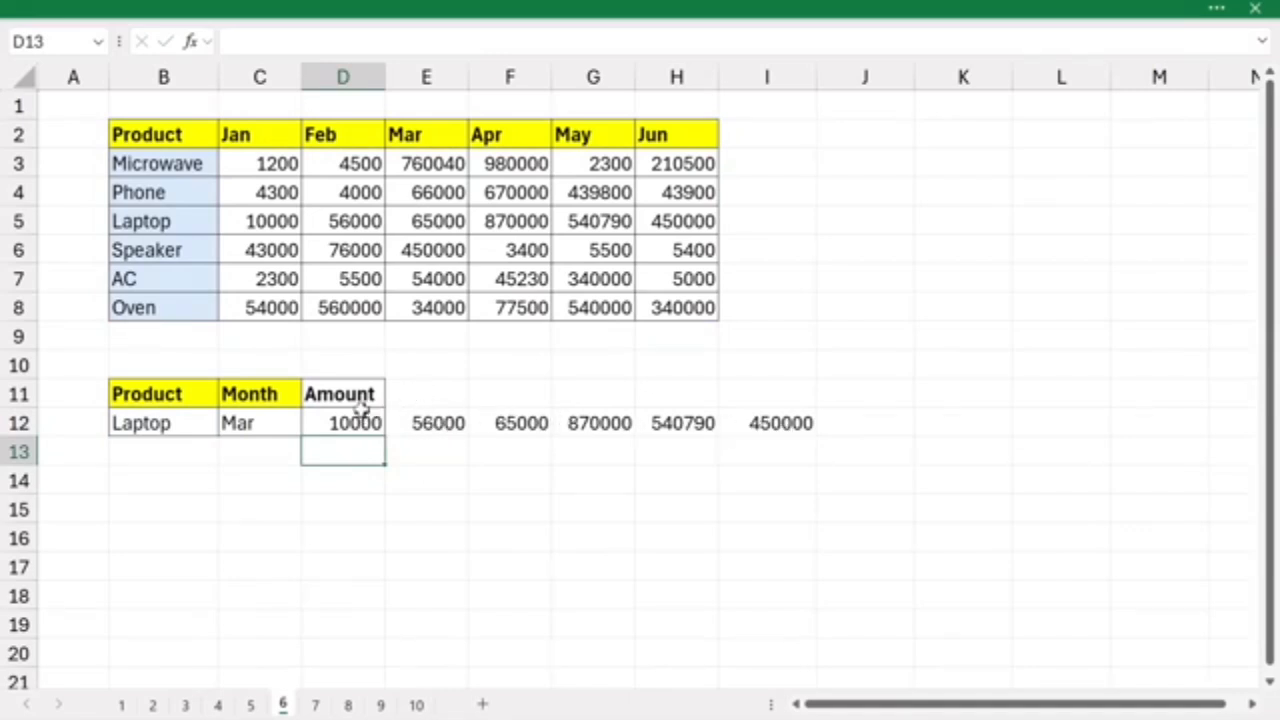
- Nest the D12 formula in an outer XLOOKUP matching the month, giving =XLOOKUP(C12,C2:H2,XLOOKUP(B12,B3:B8,C3:H8))
left_click_drag(360, 416, 750, 421)
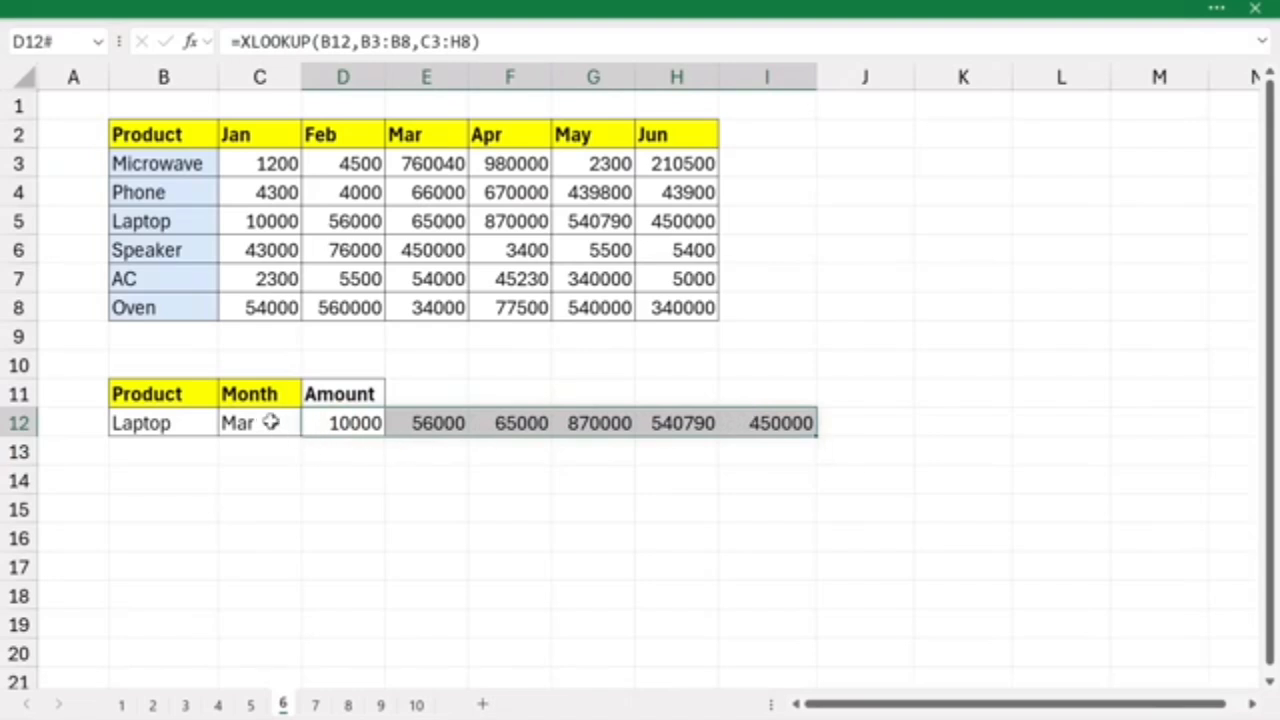
double_click(340, 422)
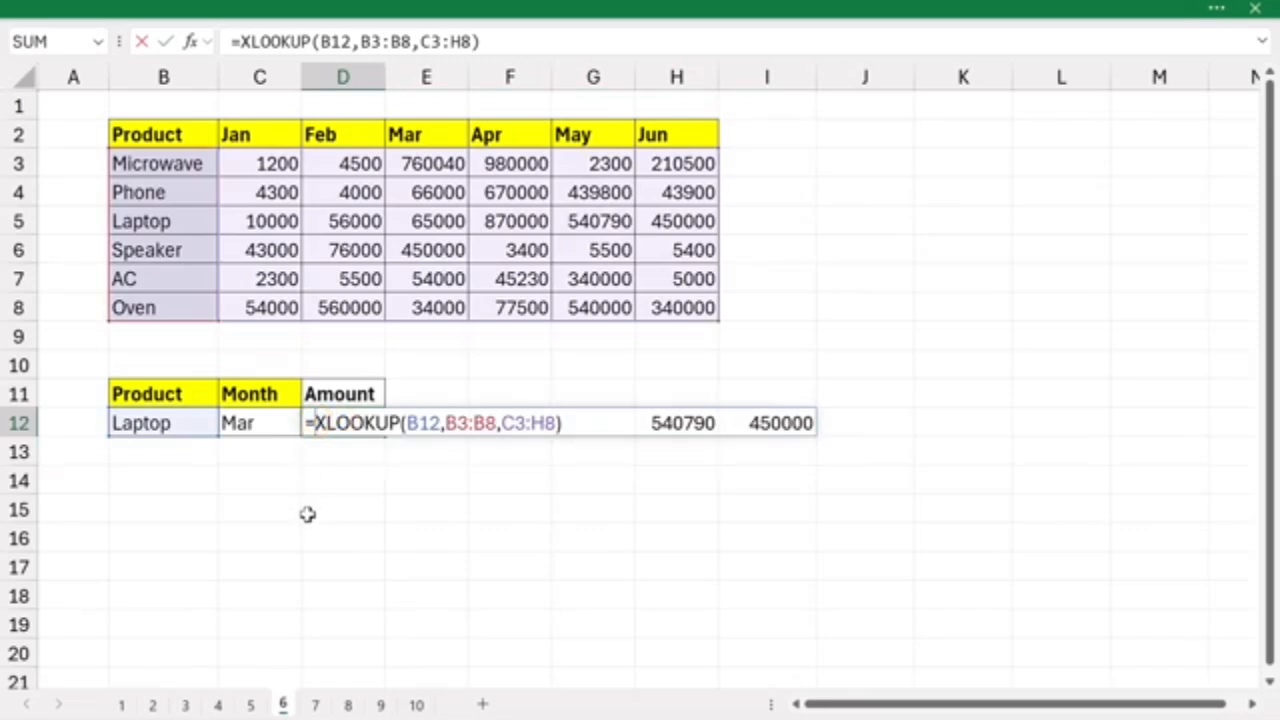
type("xlook")
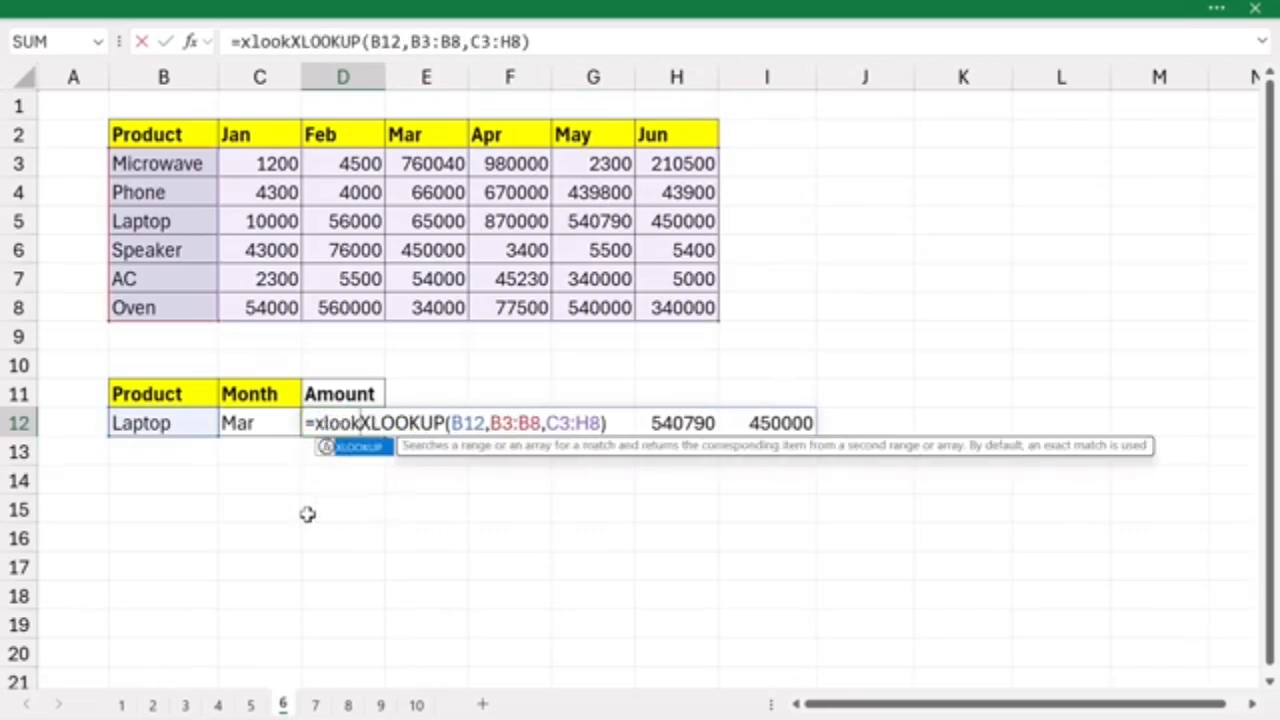
key("Tab")
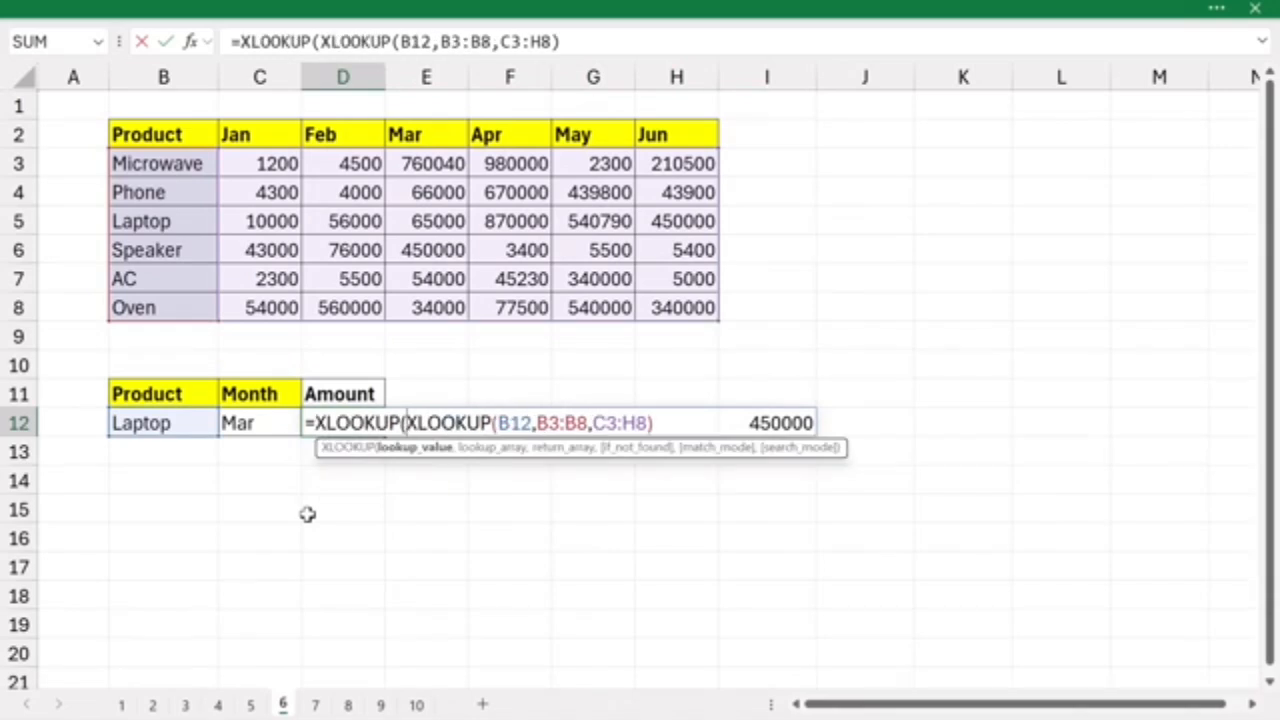
left_click(258, 423)
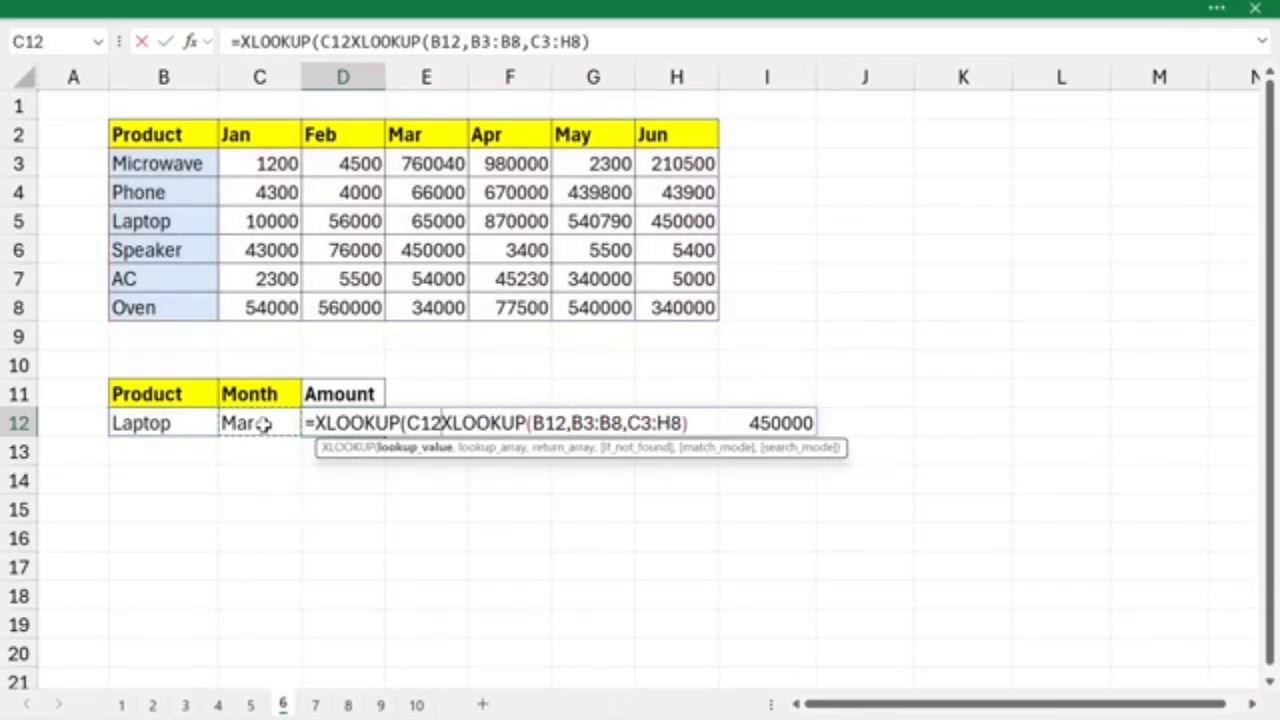
type(",")
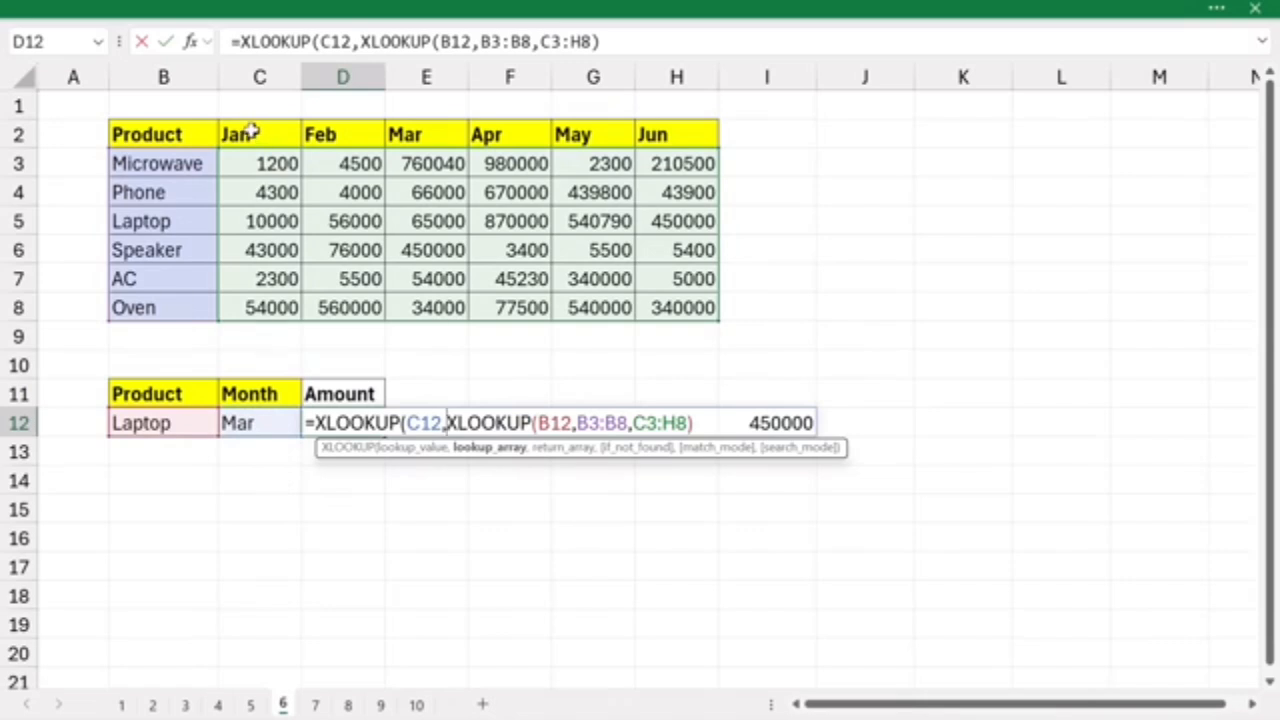
left_click_drag(251, 130, 677, 134)
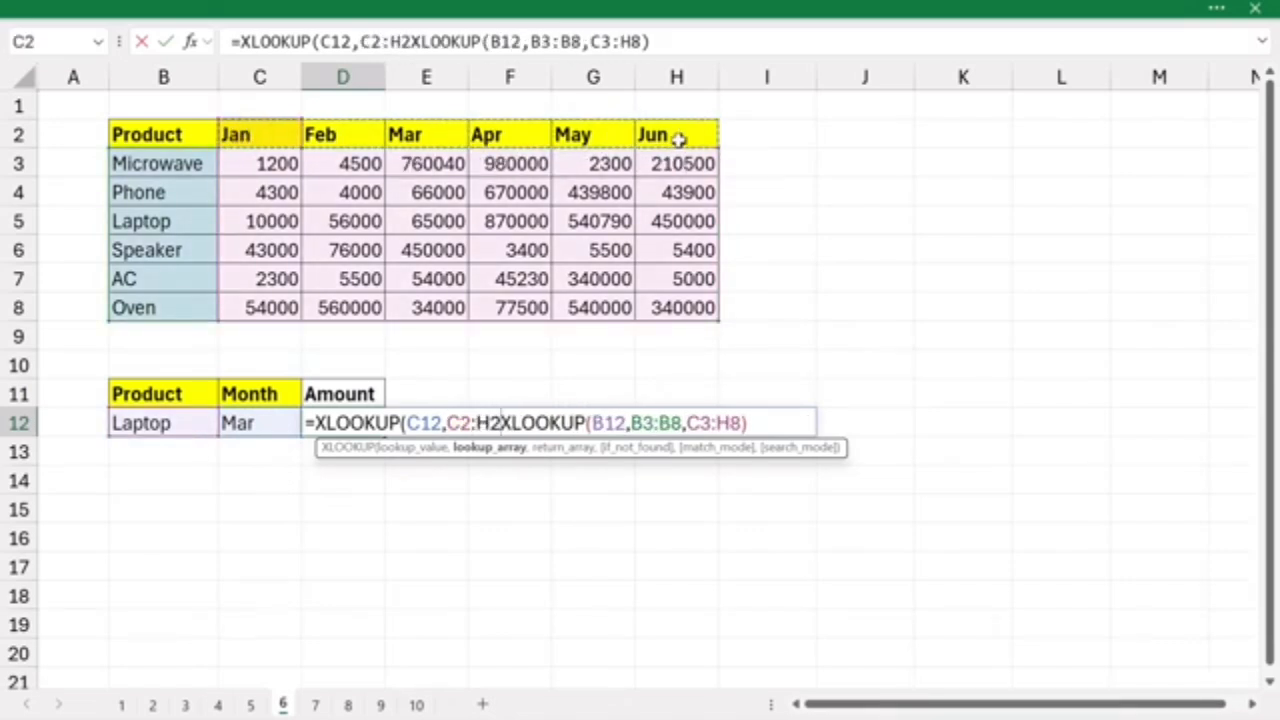
type(",")
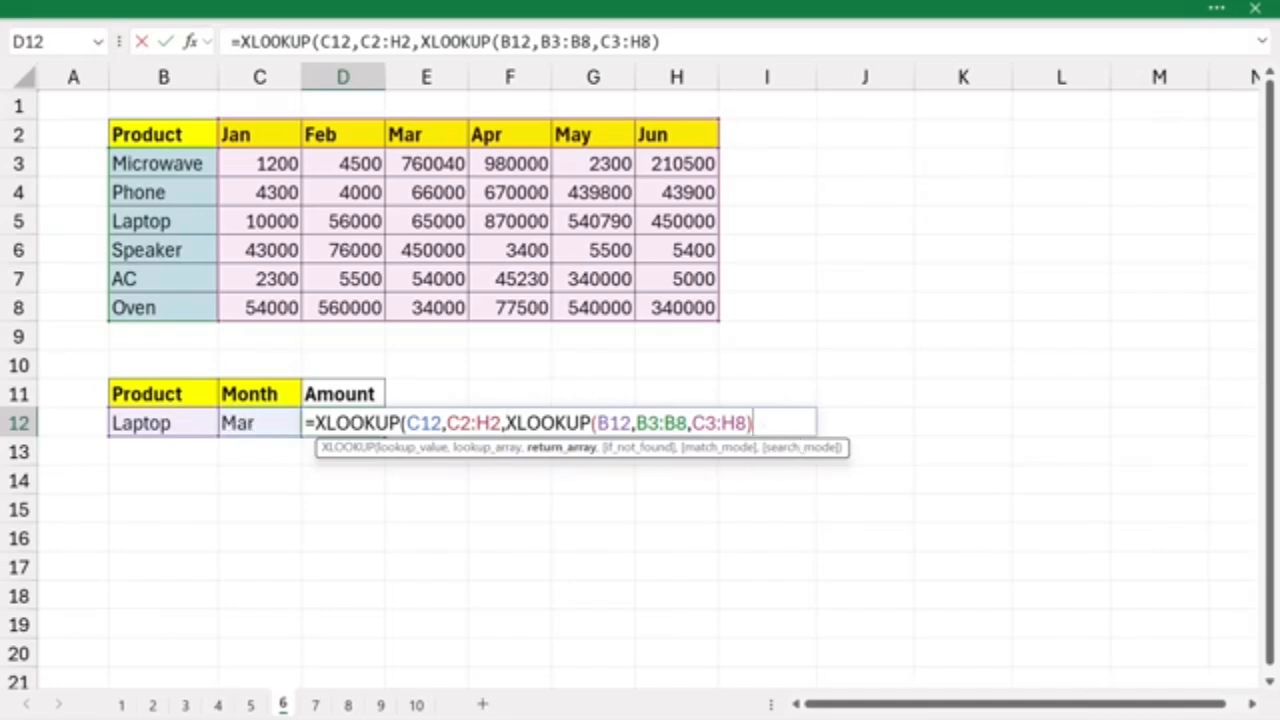
left_click(764, 425)
type(")")
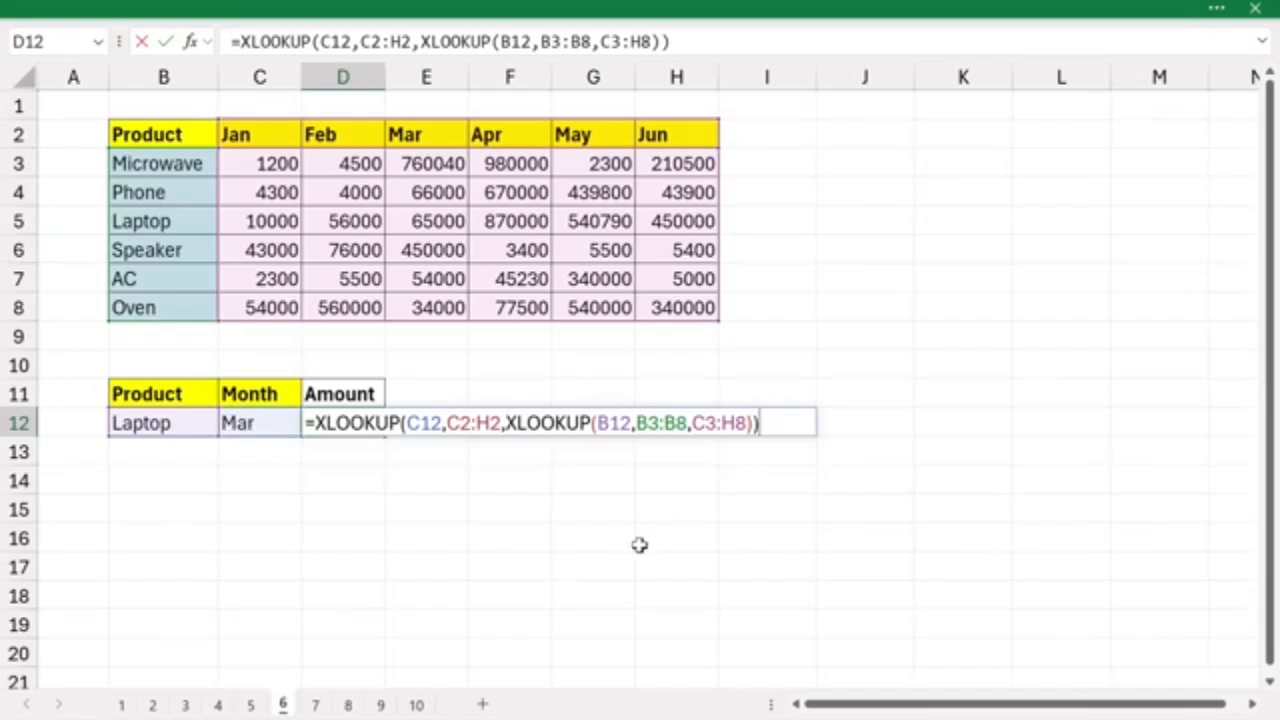
key("Return")
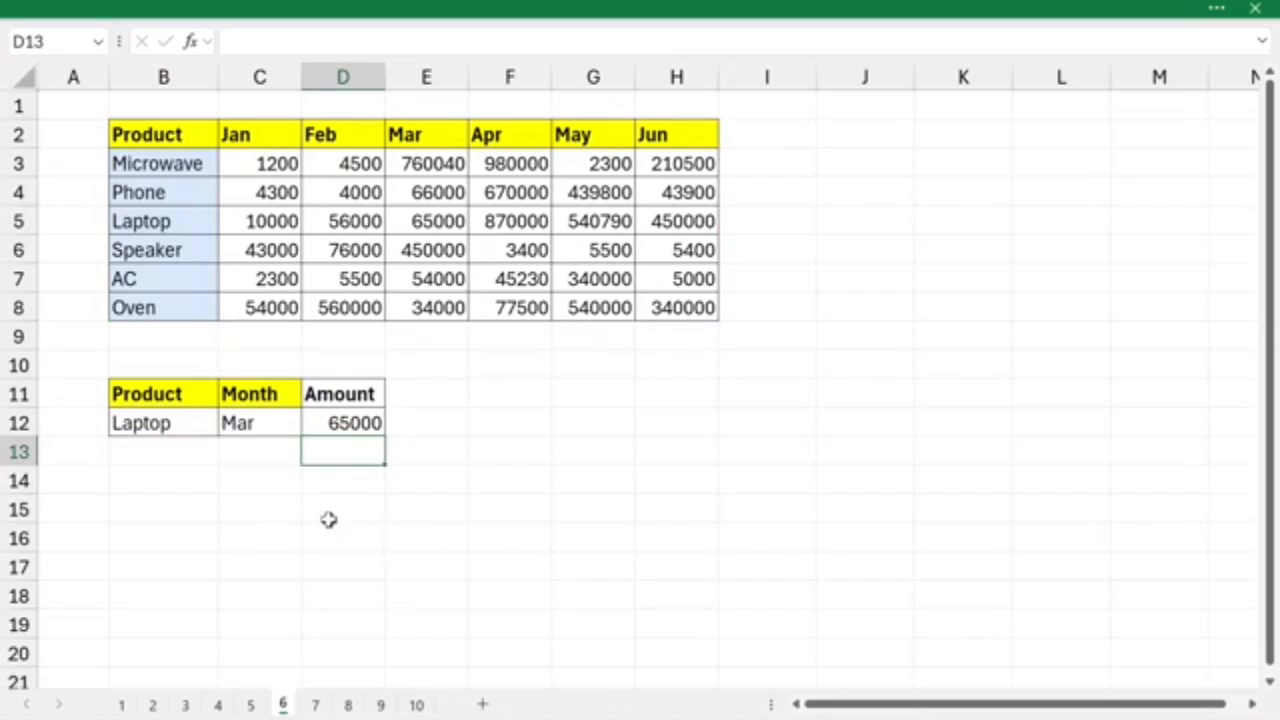
- Check the Amount result in D12 against the intersection of the Laptop row and the Mar column in the sales table
left_click(163, 423)
left_click_drag(165, 170, 163, 308)
left_click(165, 221)
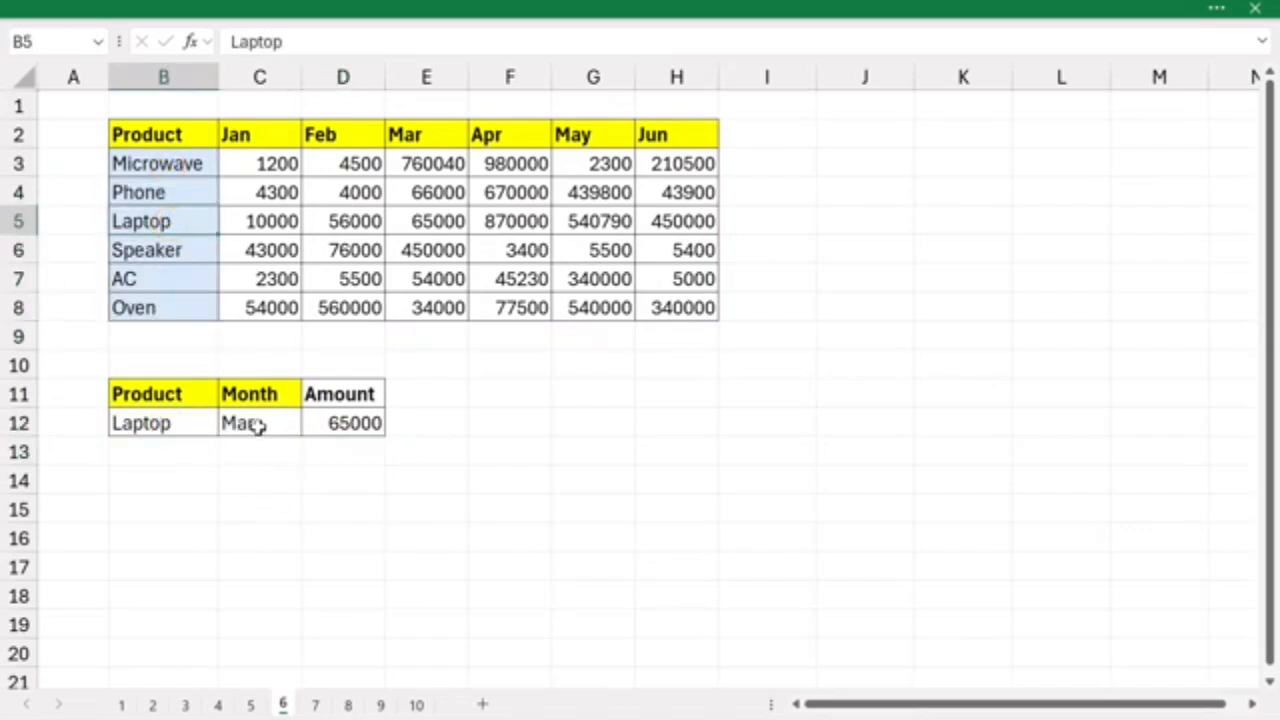
left_click(418, 134, "ctrl")
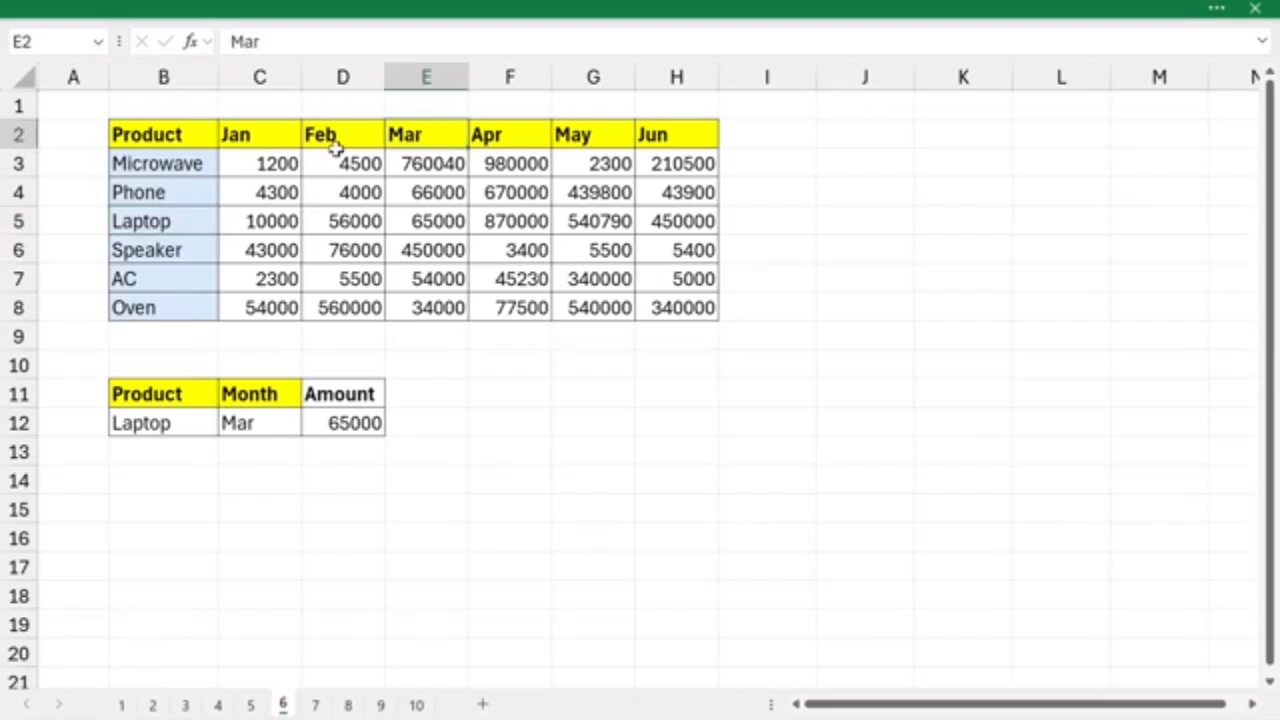
left_click_drag(160, 222, 677, 220)
left_click_drag(420, 132, 420, 308)
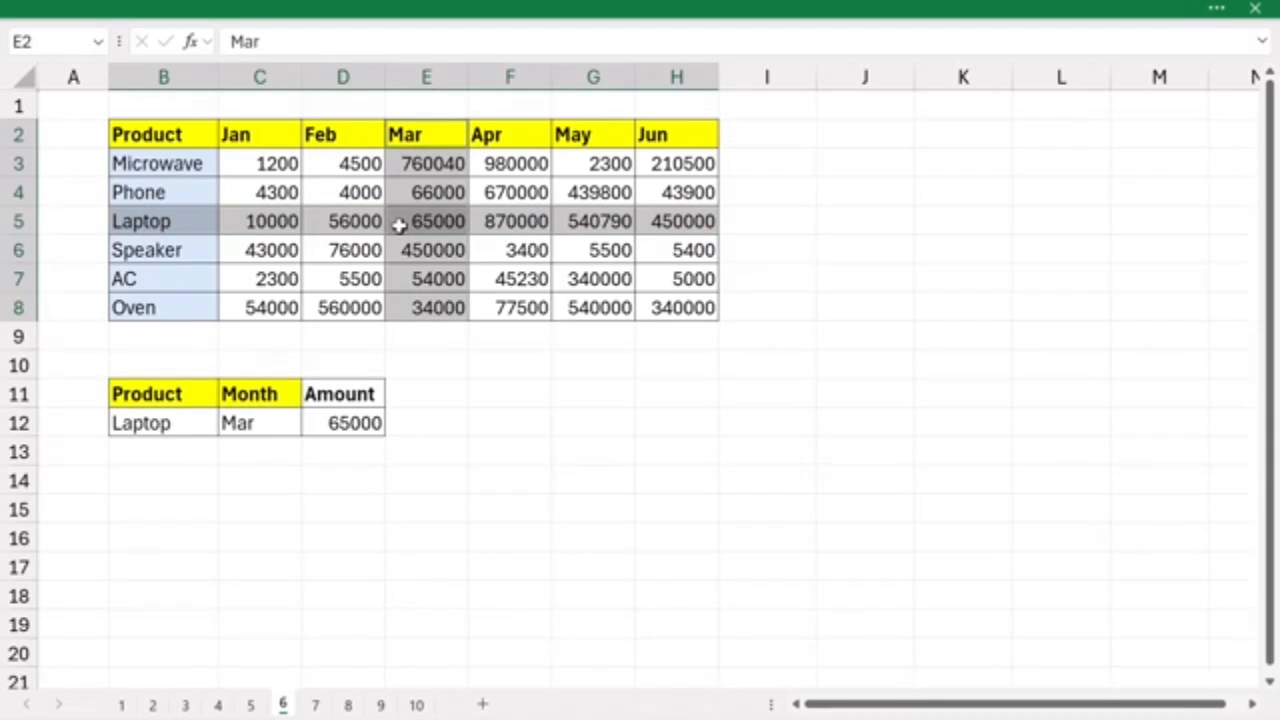
left_click(345, 425)
- Set the lookup month in C12 to Jan and compare the amount with the Laptop row's January cell
left_click(272, 424)
left_click(311, 427)
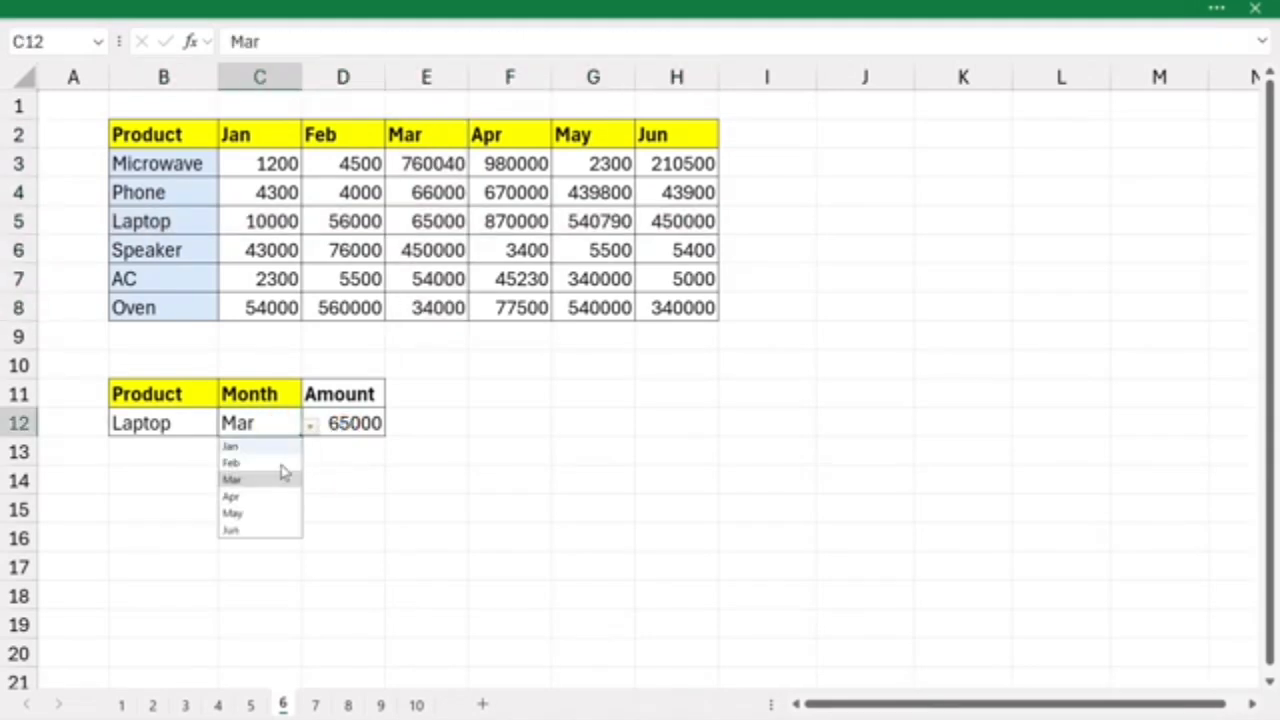
left_click(240, 446)
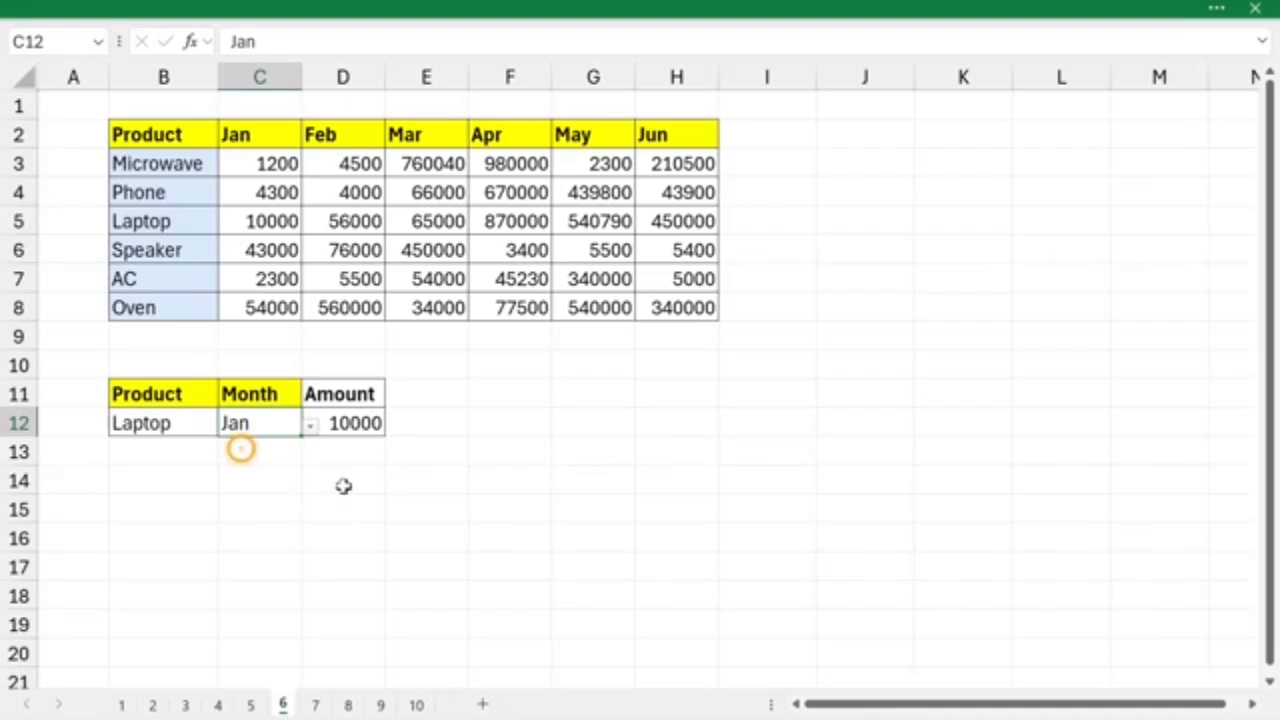
left_click(260, 222)
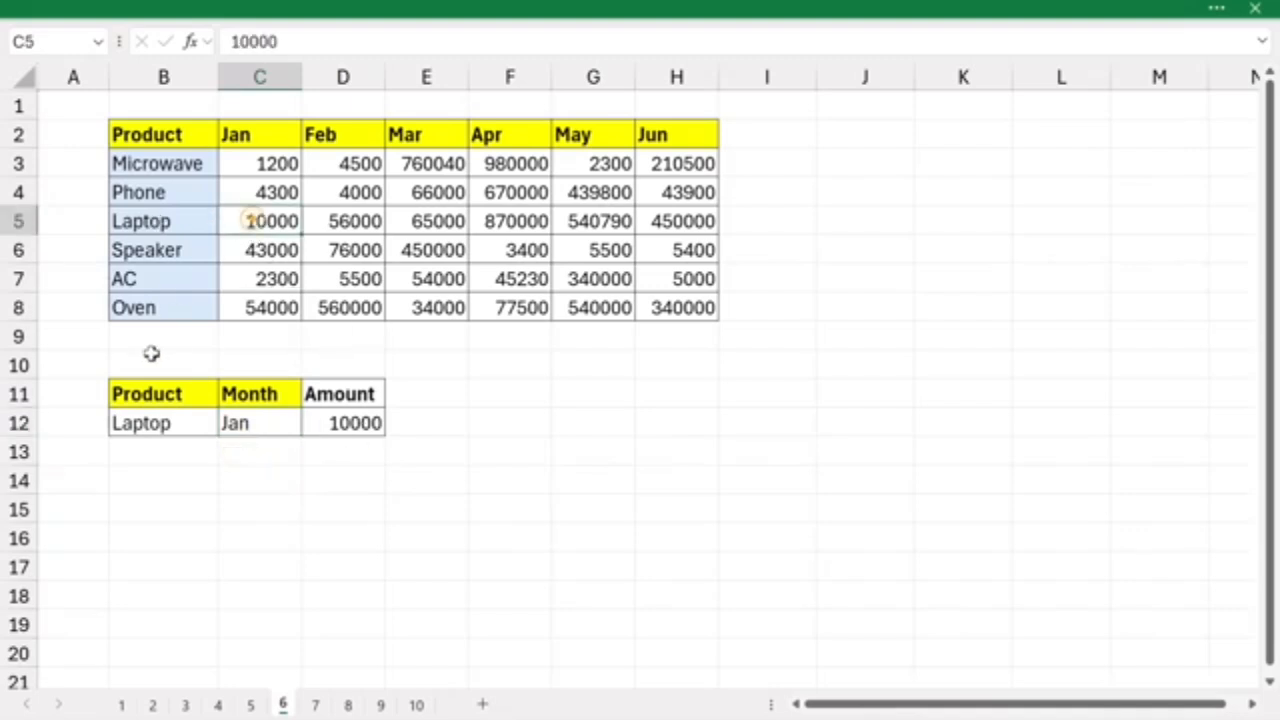
- Set the lookup product in B12 to AC and compare the amount with the AC row's January cell
left_click(163, 423)
left_click(226, 427)
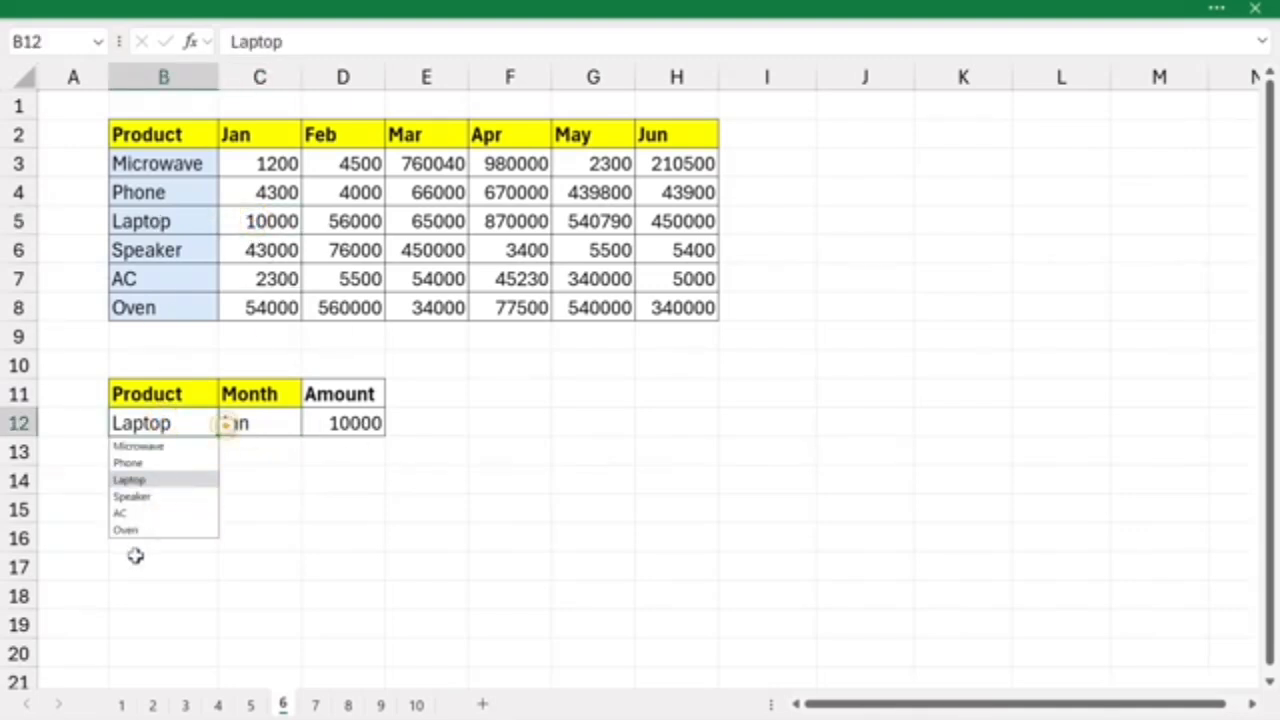
left_click(140, 514)
left_click(191, 277)
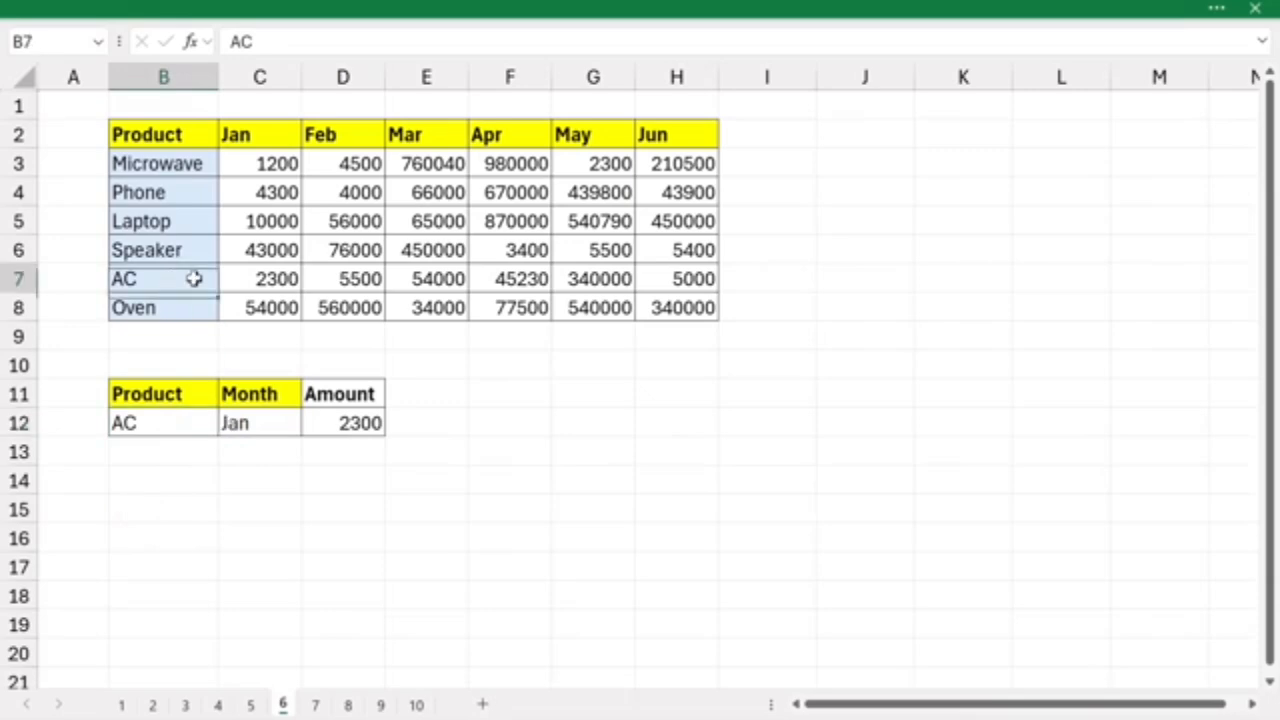
left_click(248, 275)
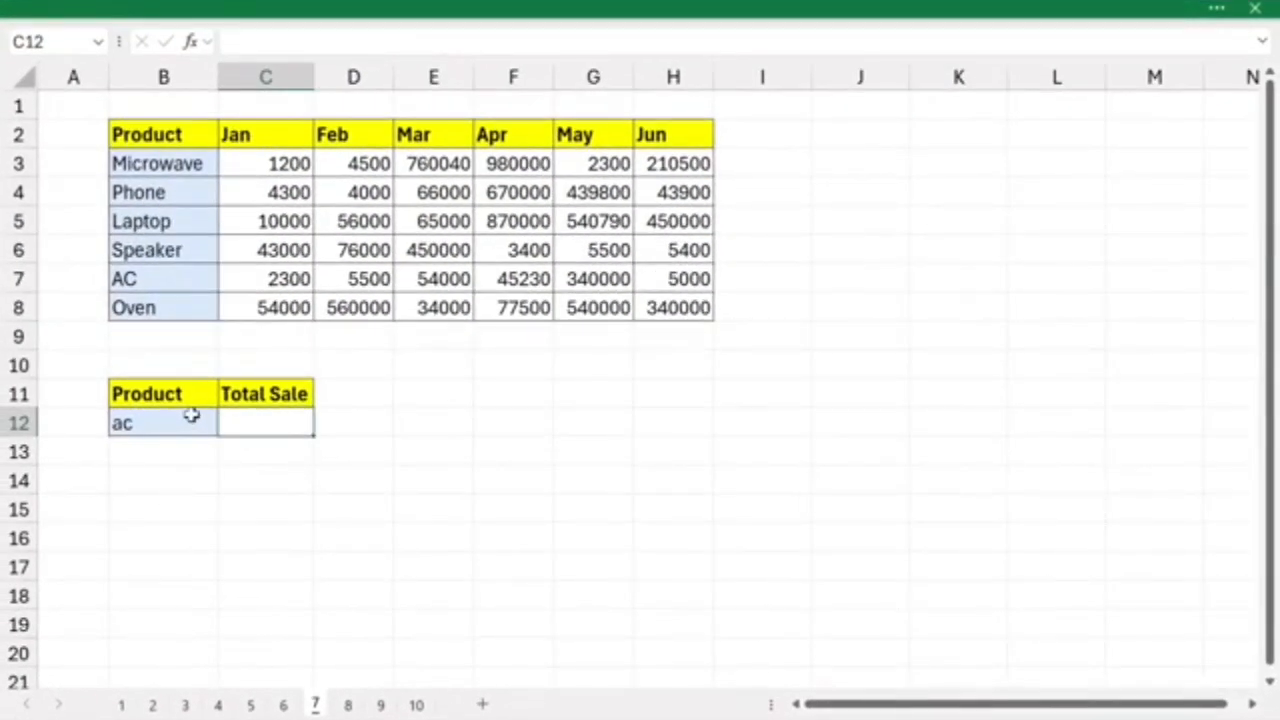
- On sheet 7, enter =XLOOKUP(B12,B3:B8,C3:H8) in the Total Sale cell C12 to return all monthly sales for the lookup product
left_click(191, 415)
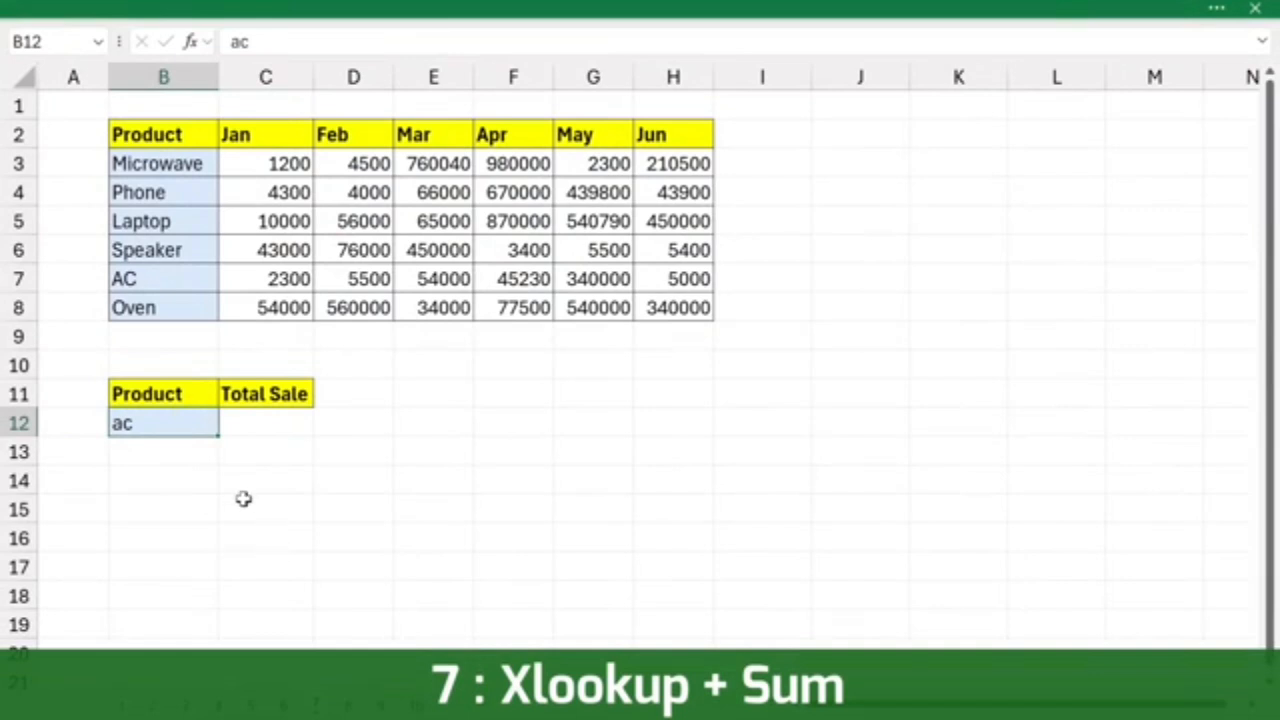
left_click_drag(135, 170, 157, 305)
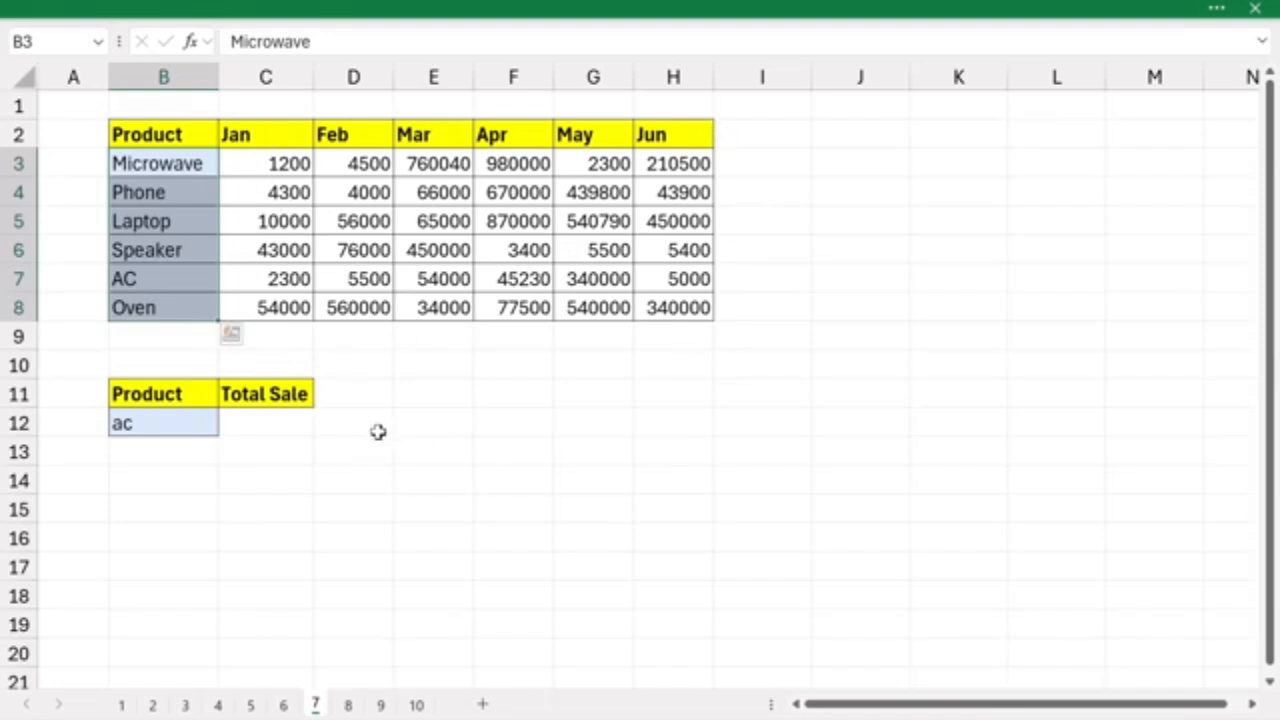
left_click(265, 424)
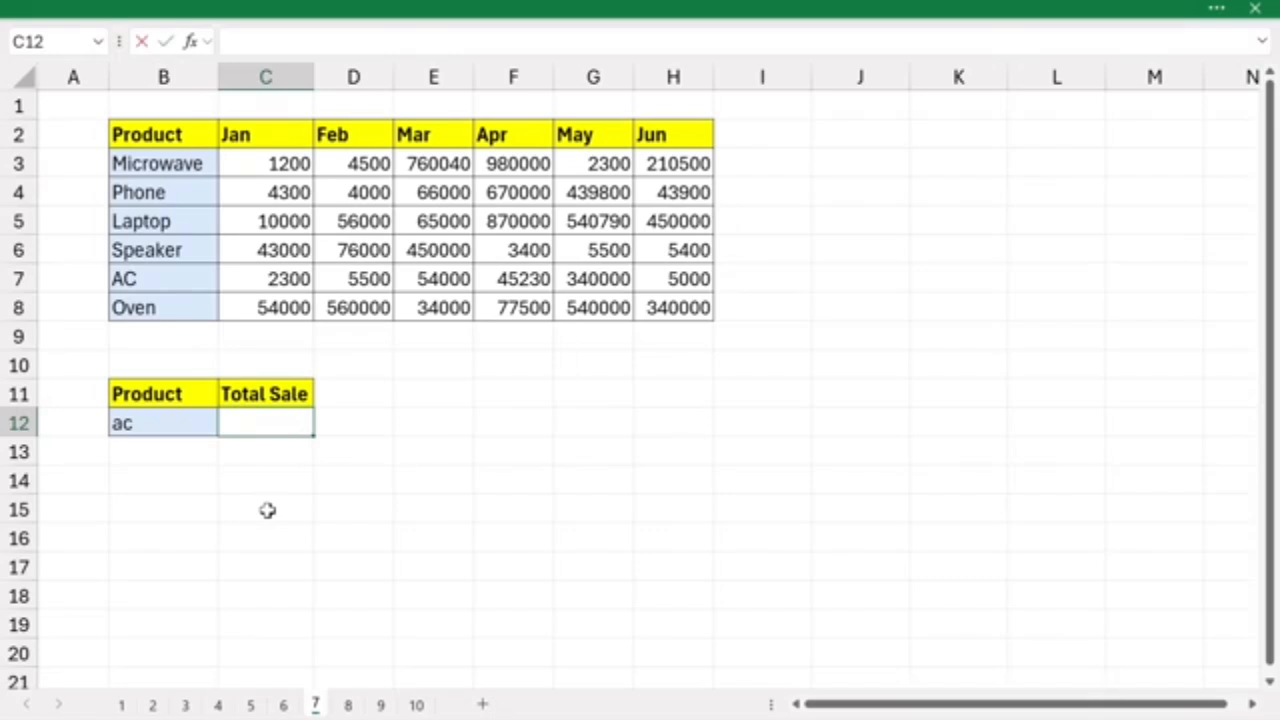
type("=xl")
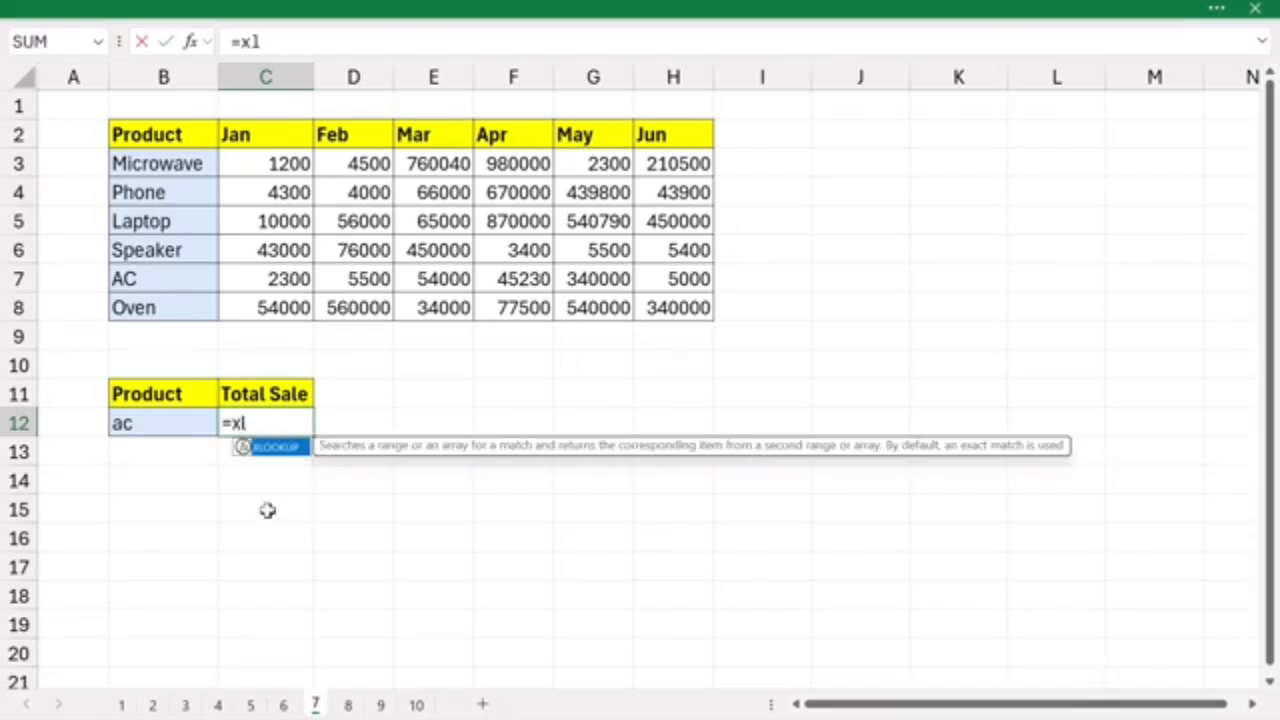
type("ook")
key("Tab")
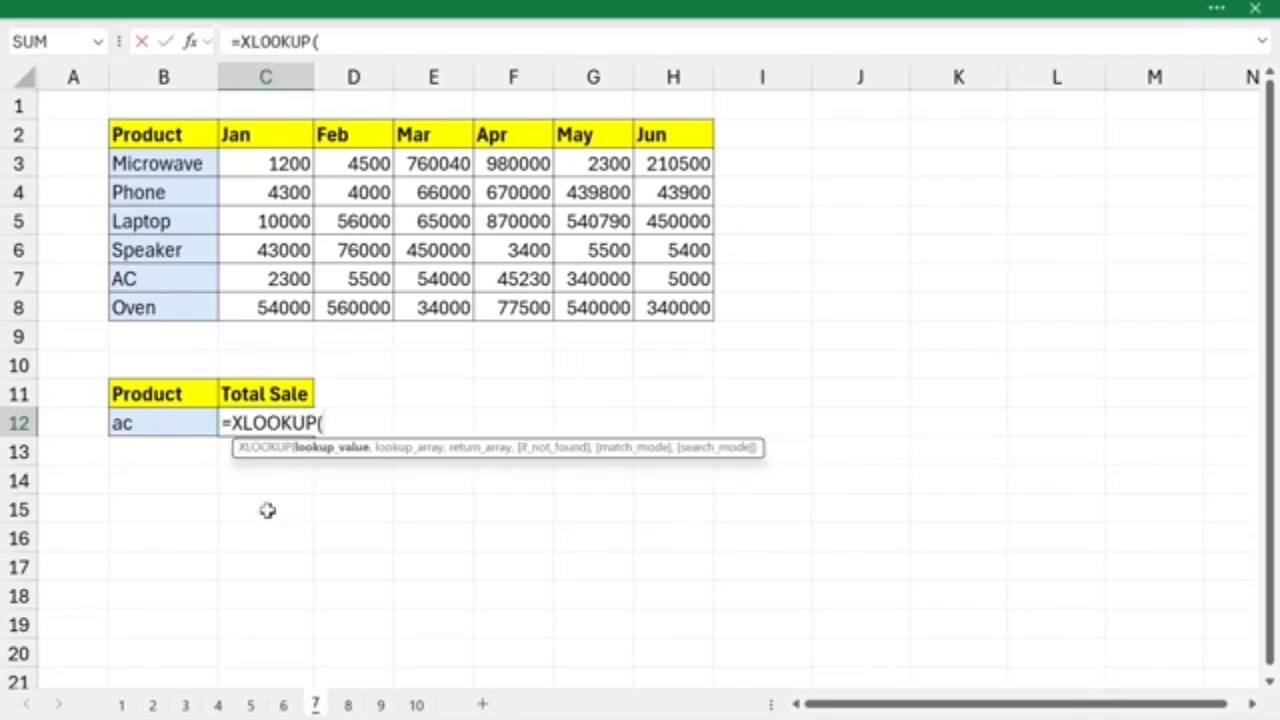
left_click(146, 423)
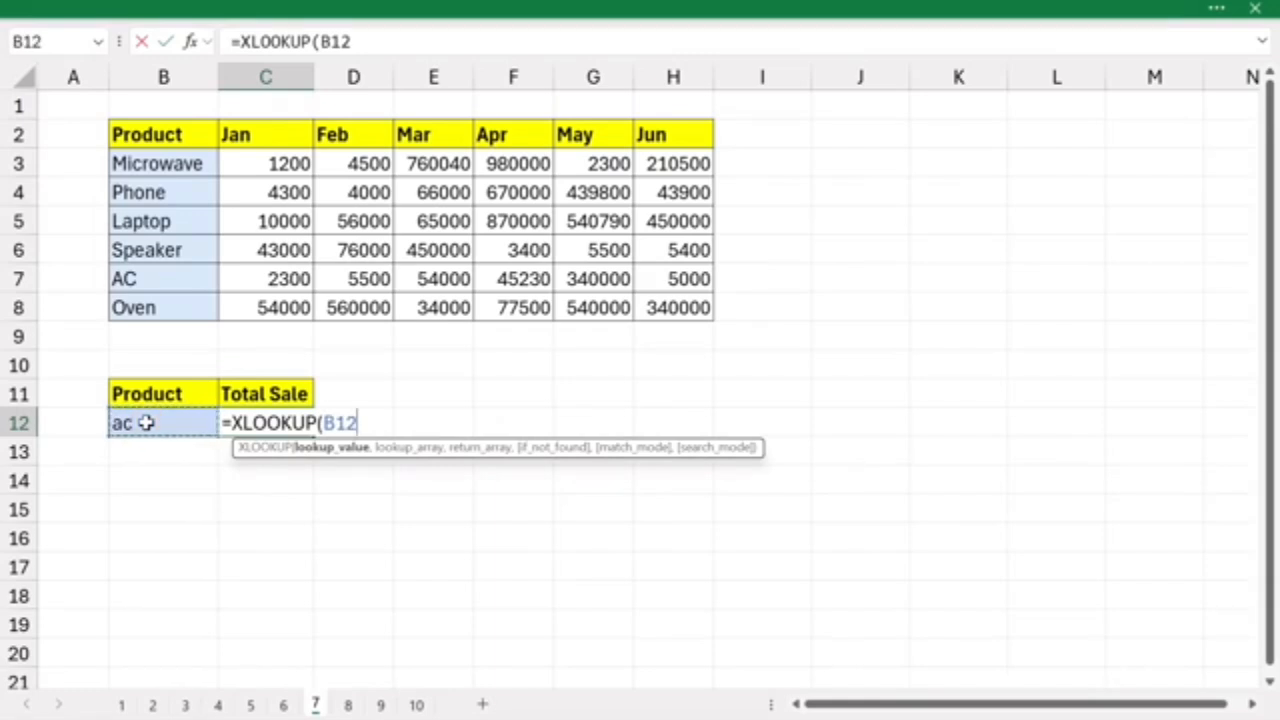
type(",")
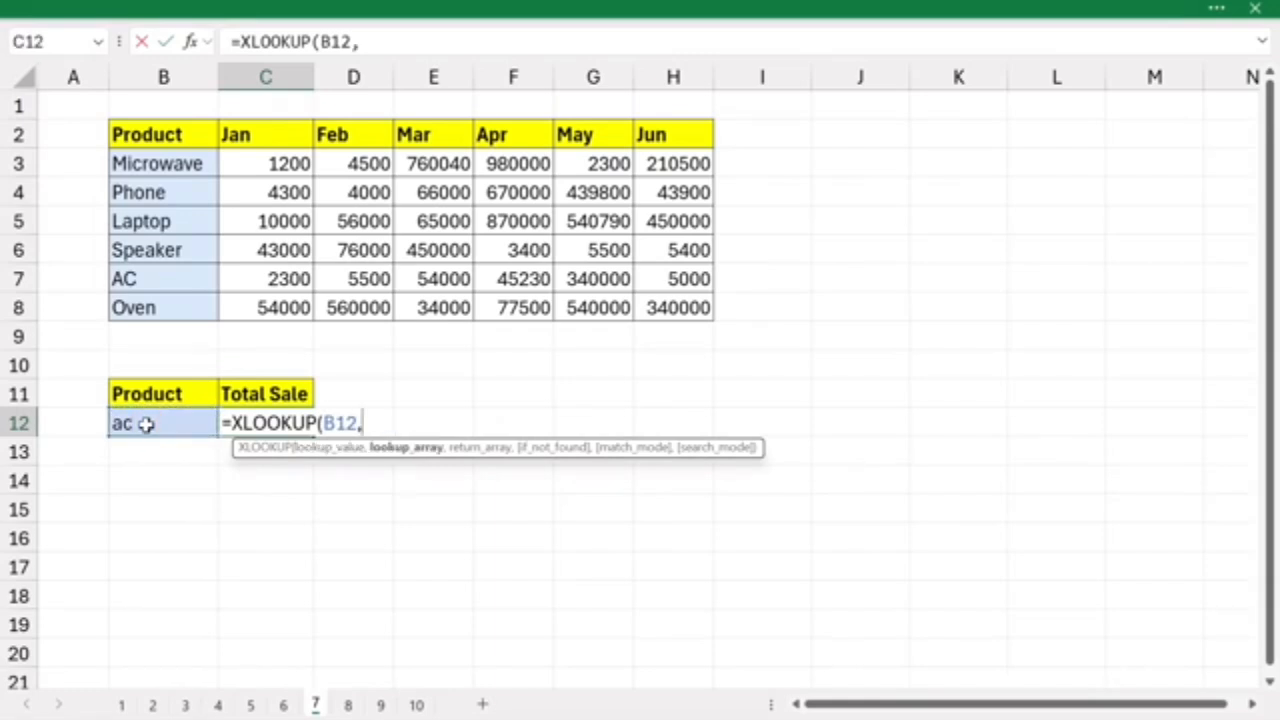
left_click(133, 163)
left_click_drag(133, 163, 143, 312)
type(",")
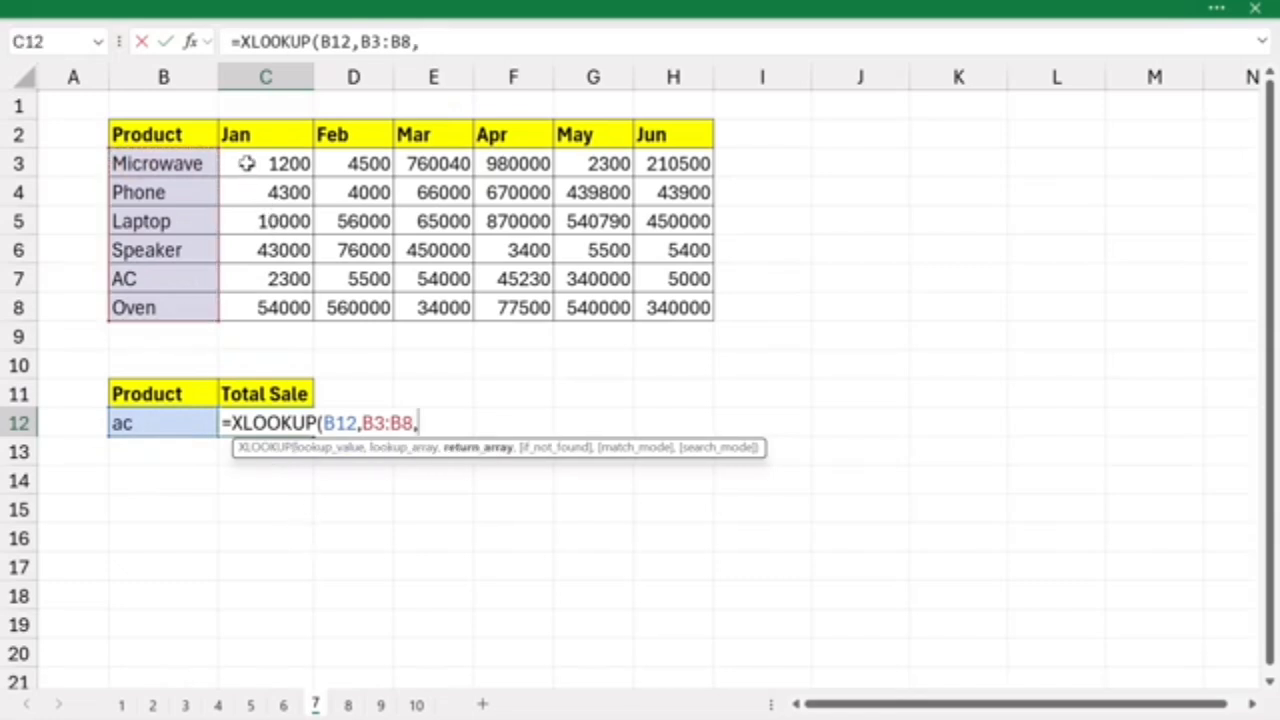
left_click_drag(246, 163, 678, 304)
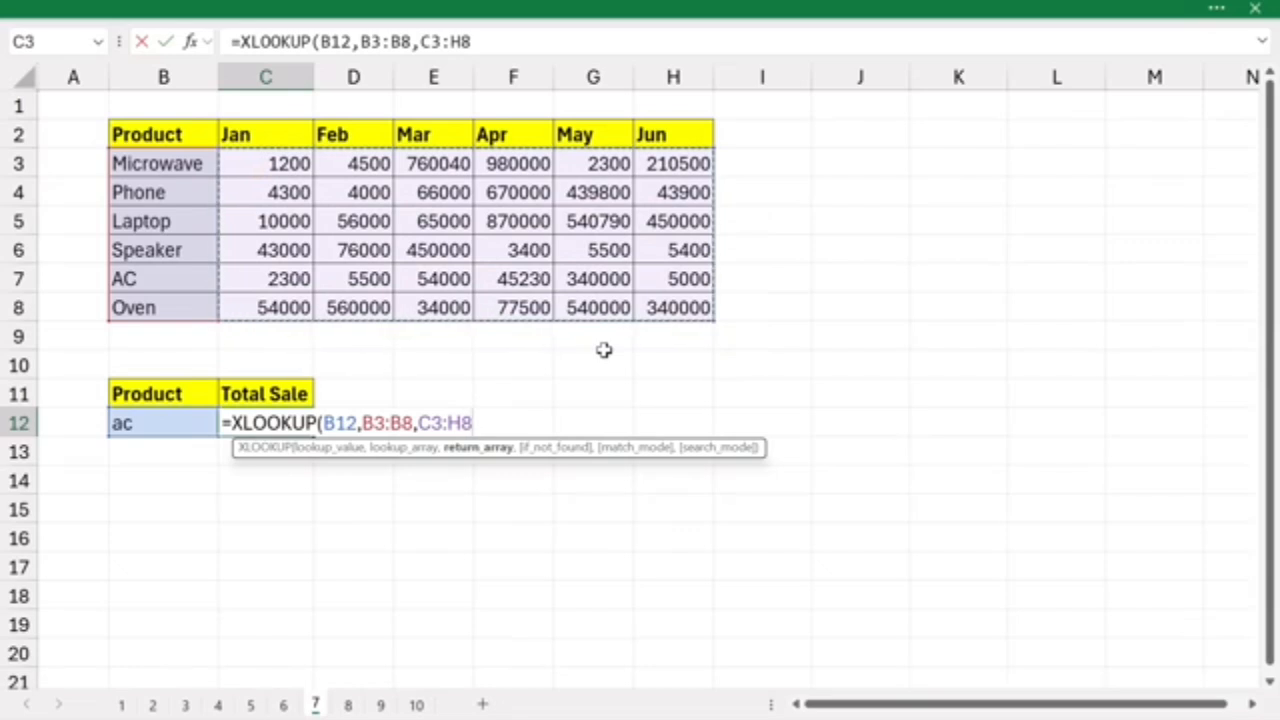
key("Return")
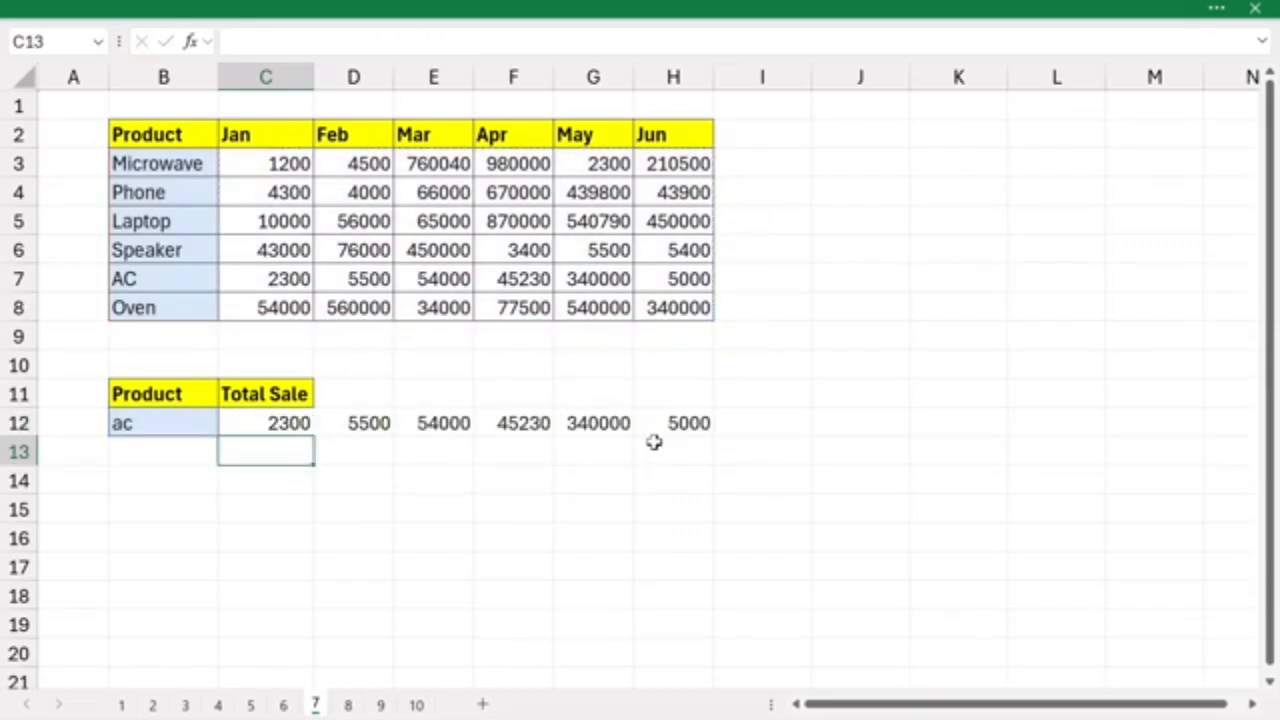
- Wrap the XLOOKUP formula in C12 in SUM to total the product's sales, and check it against the AC row C7:H7
left_click(257, 420)
double_click(257, 420)
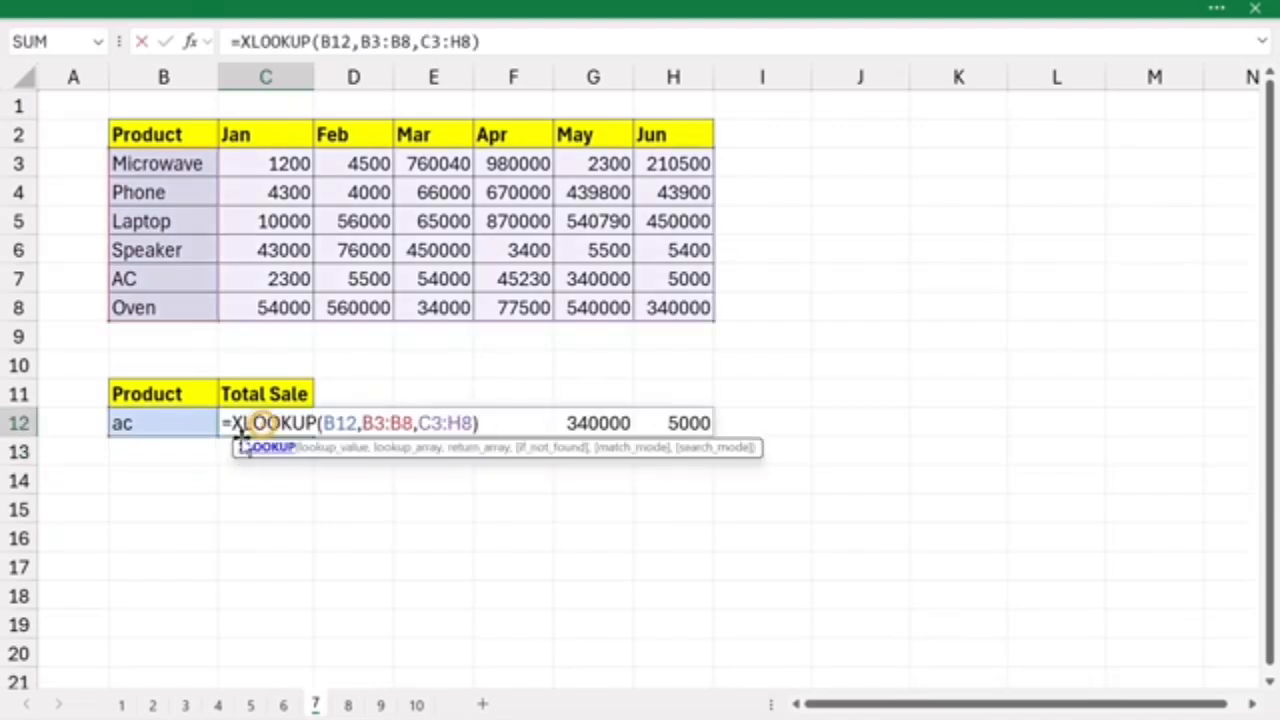
type("sum")
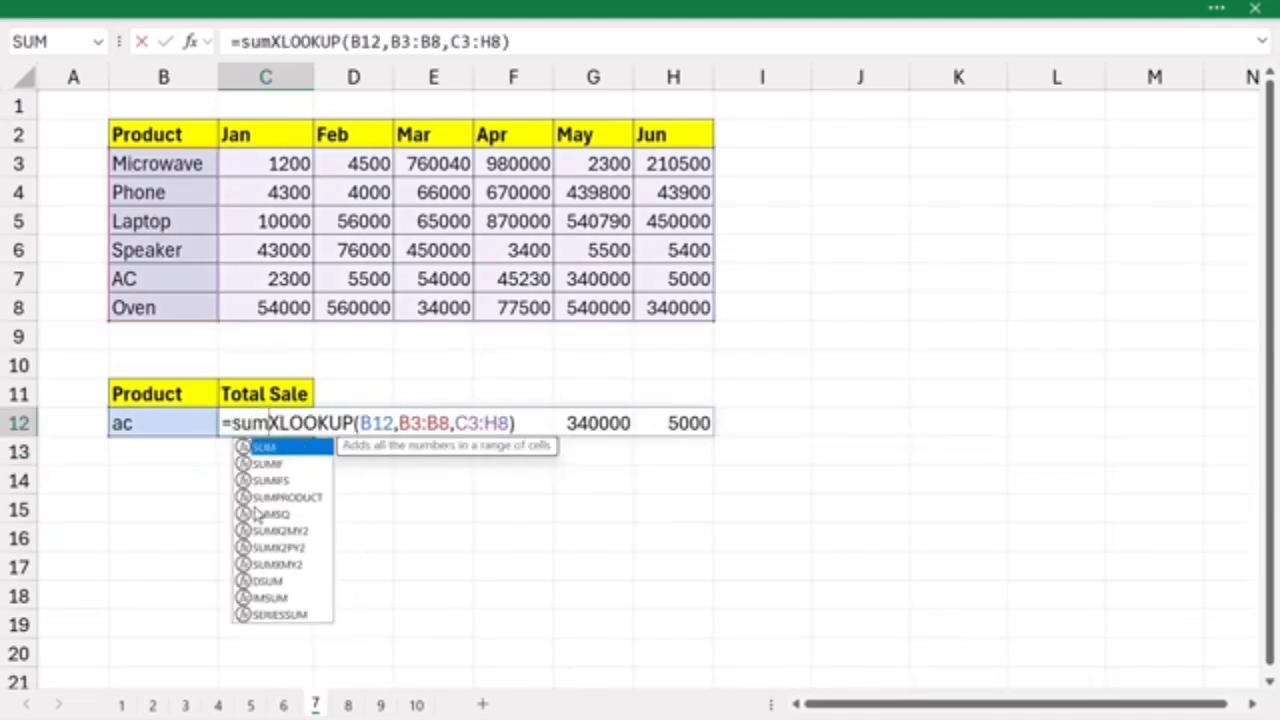
type("(")
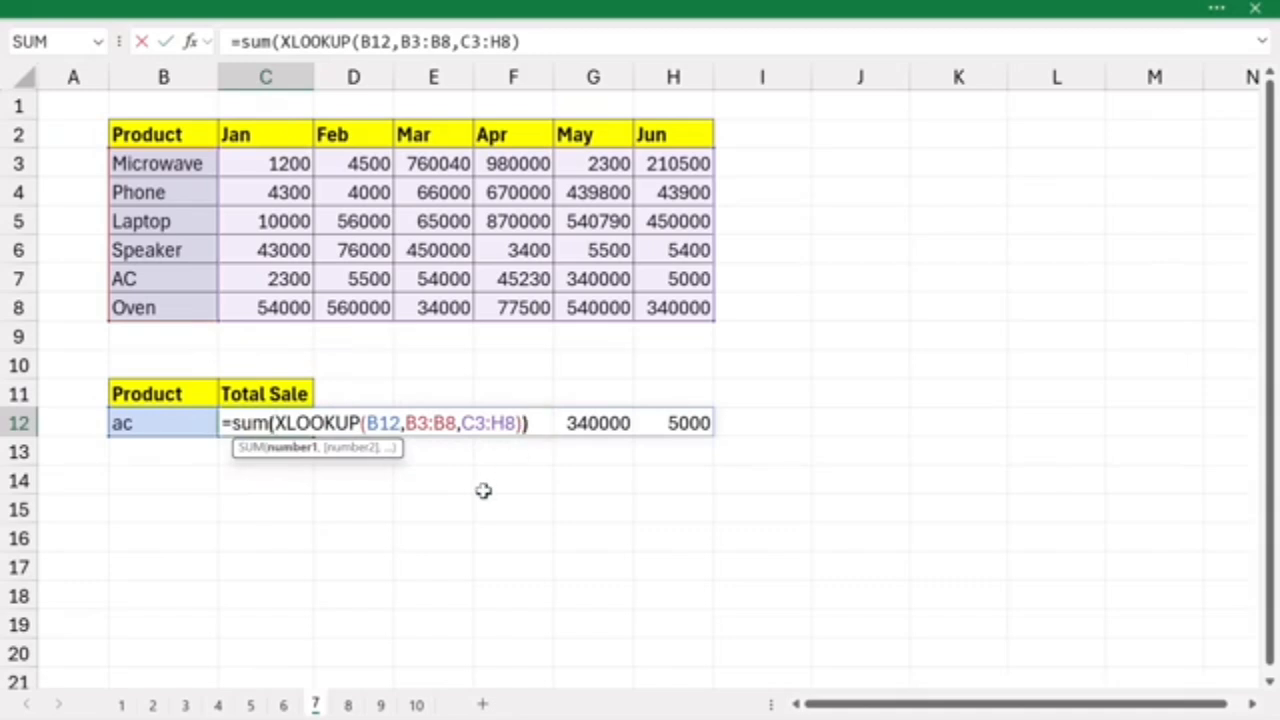
type(")")
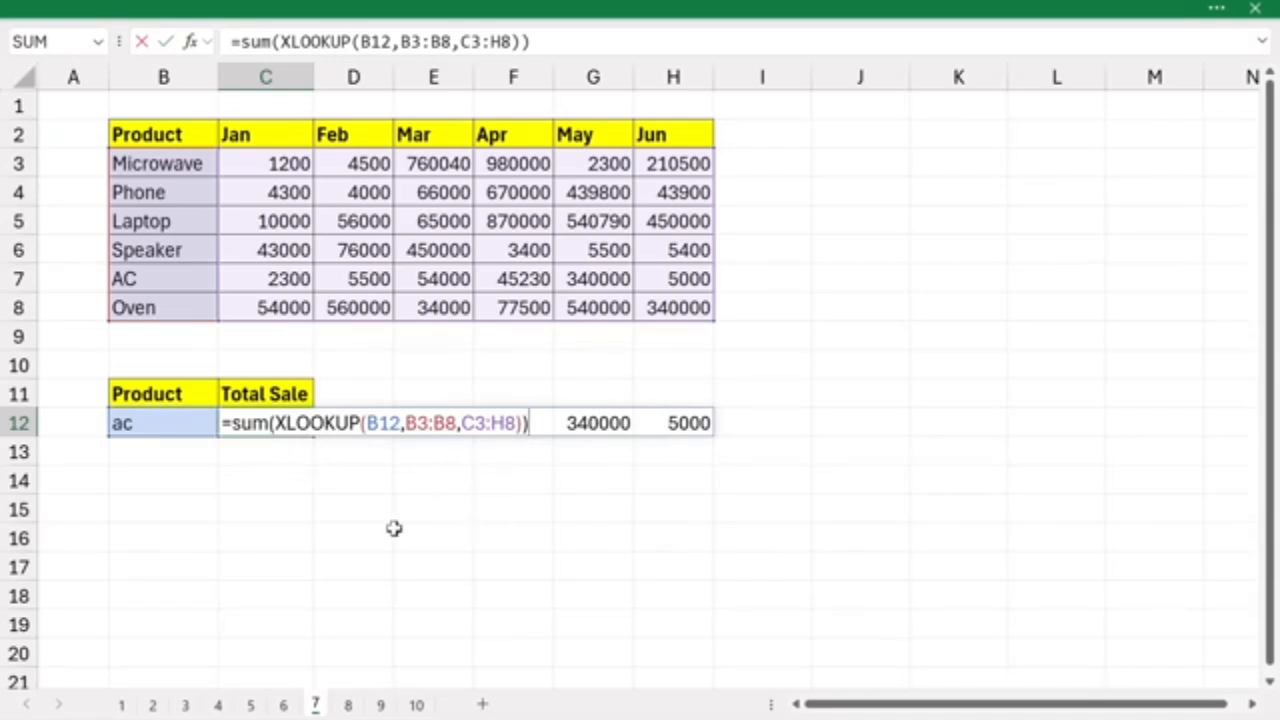
key("Return")
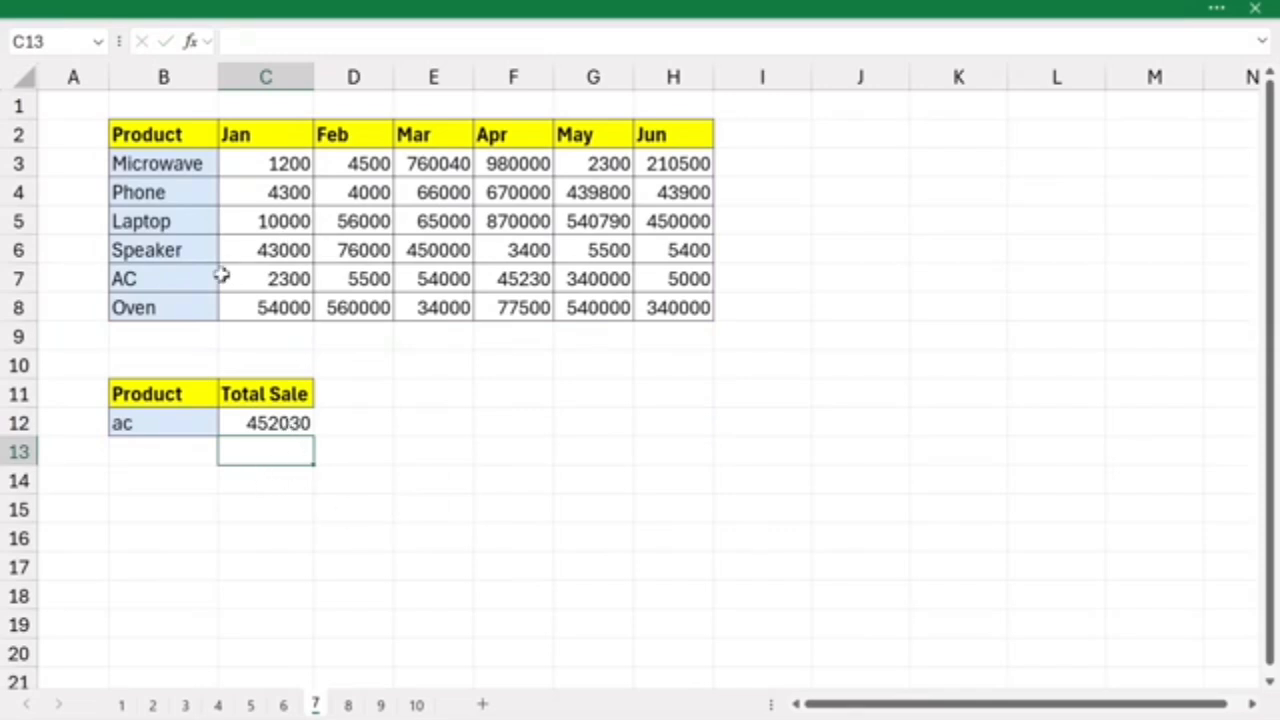
left_click_drag(248, 277, 670, 274)
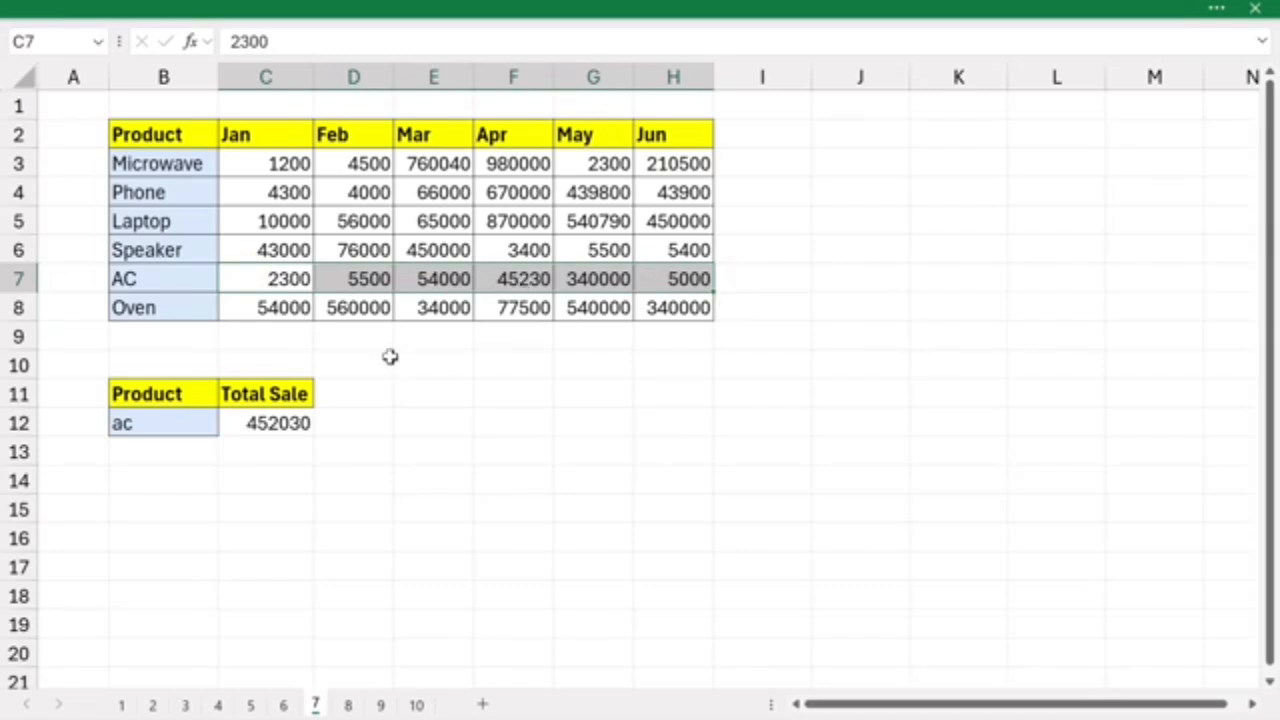
- Enter =SUM(C3:H3) in I3 to total the Microwave row's monthly sales
left_click(745, 155)
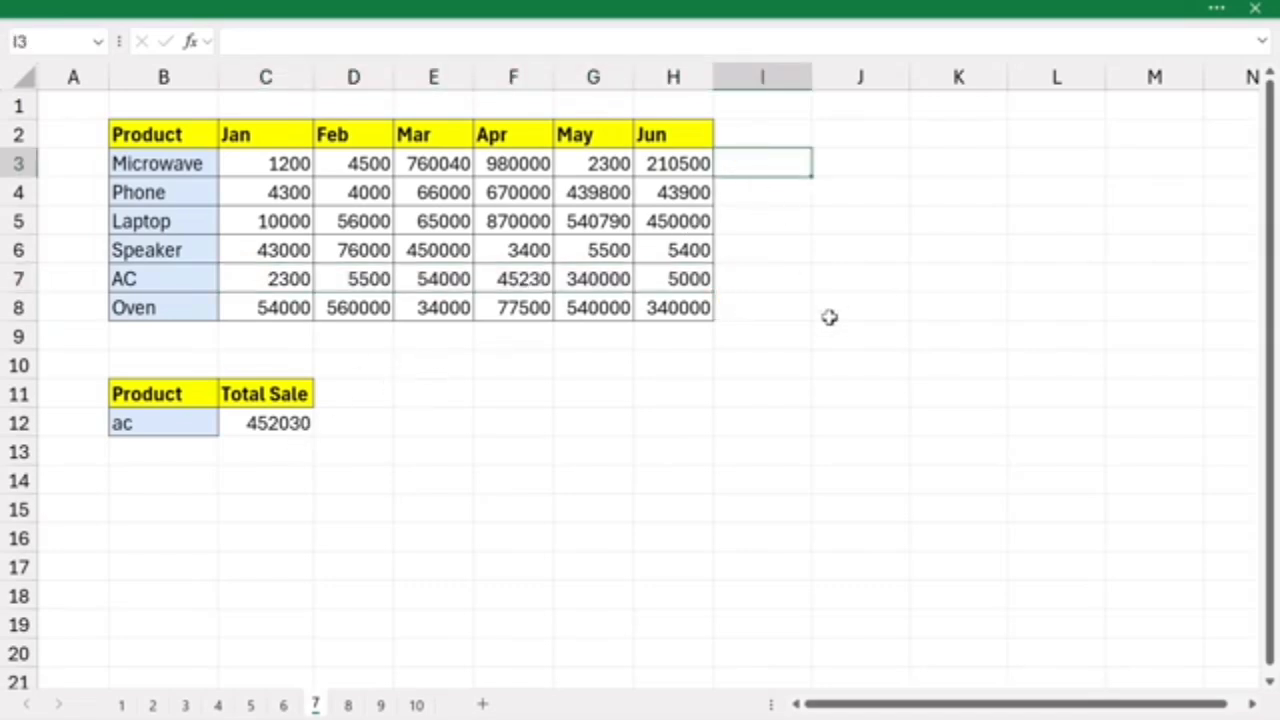
type("=si")
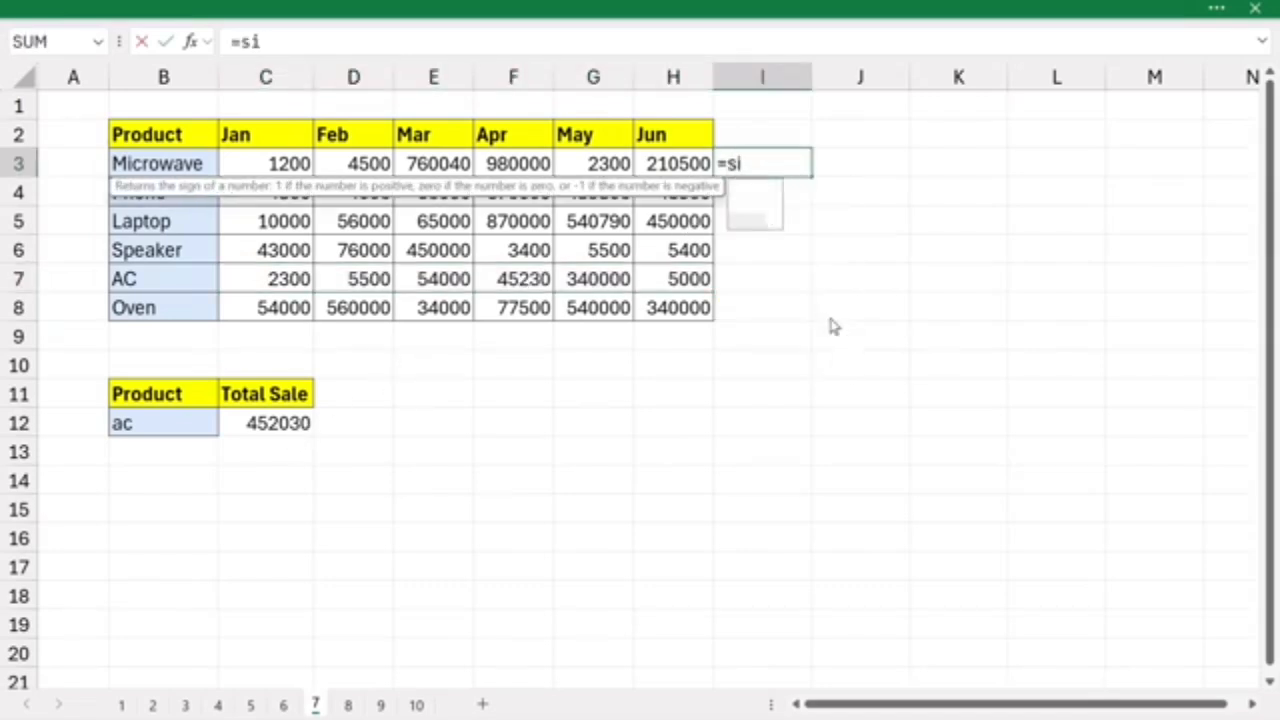
key("BackSpace")
type("um")
key("Tab")
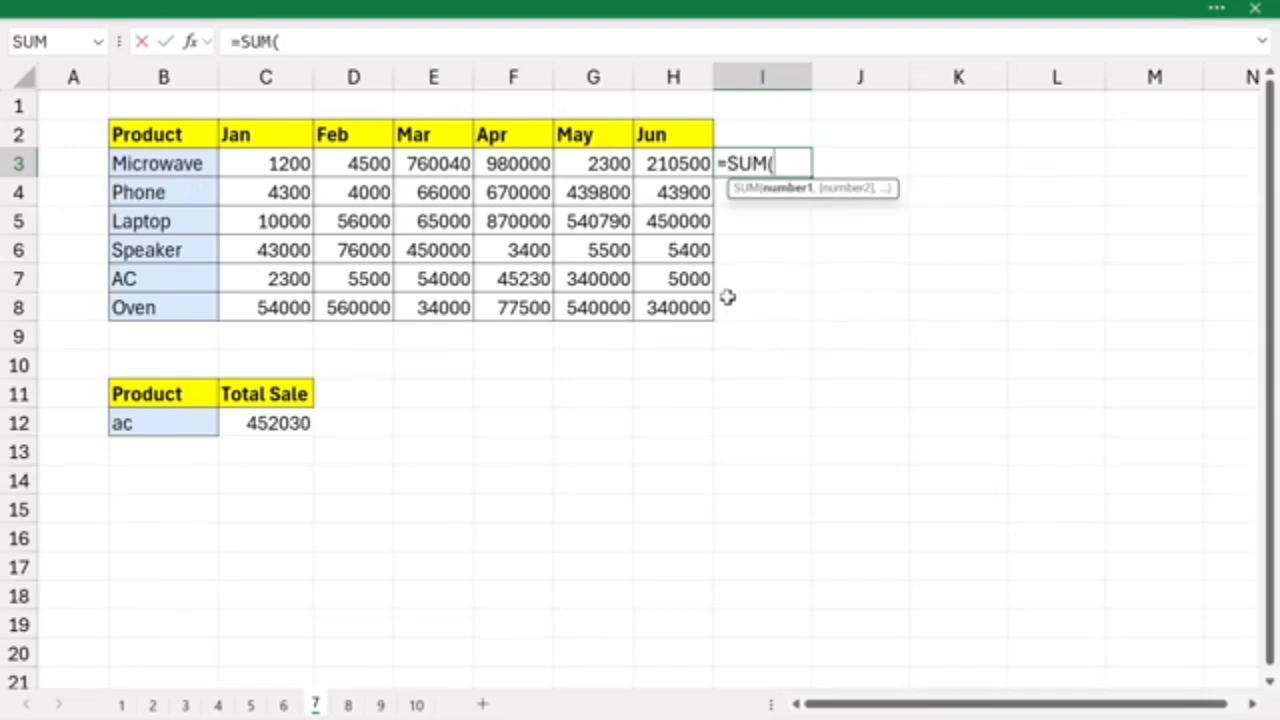
left_click_drag(237, 153, 700, 165)
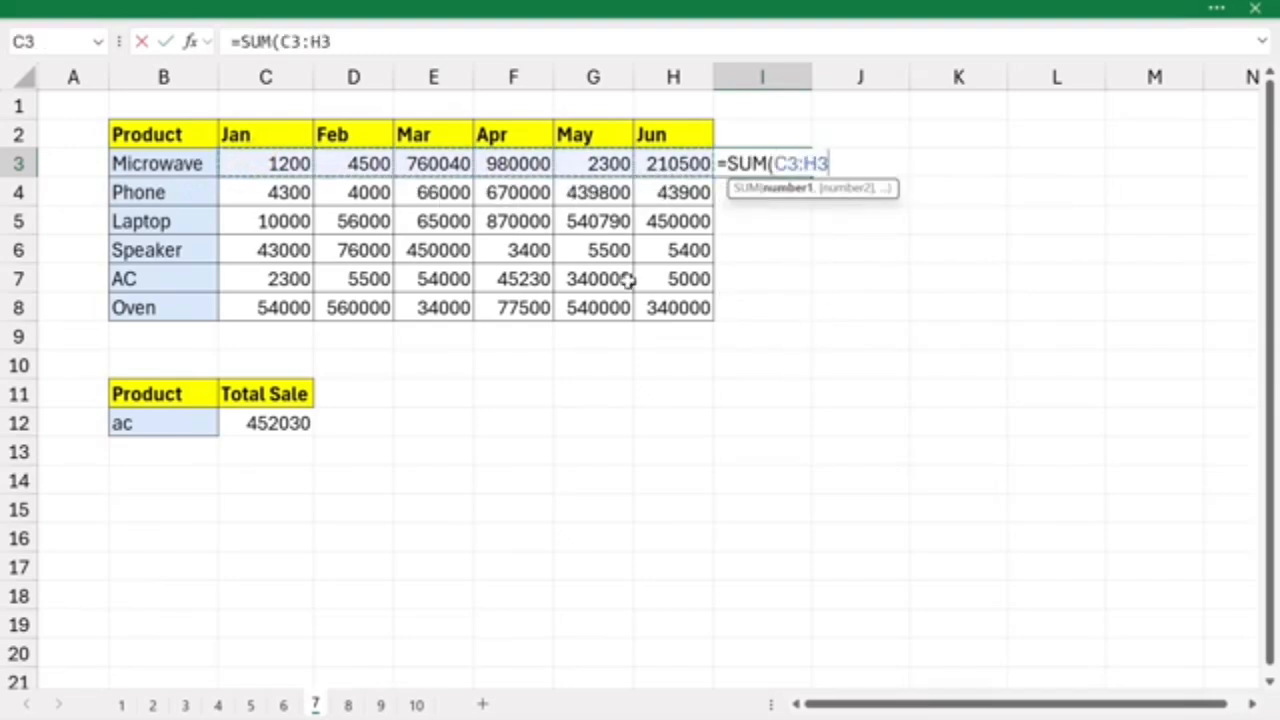
key("Return")
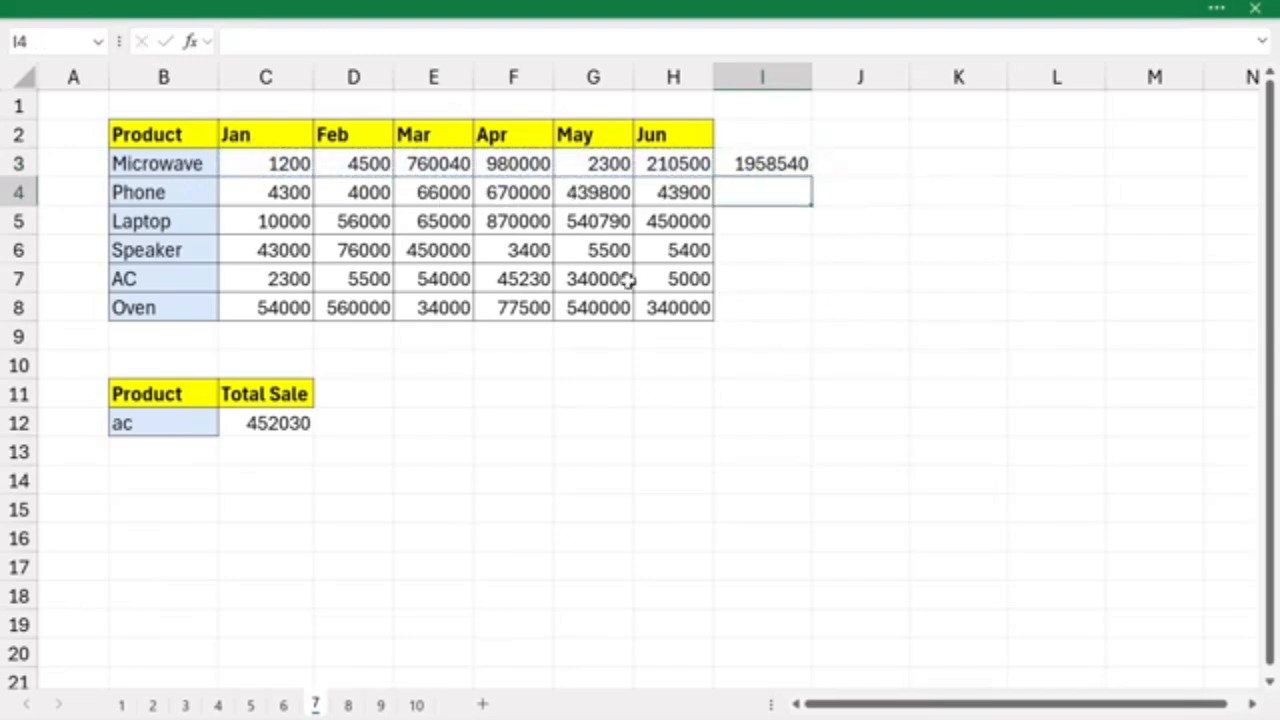
- Fill the SUM formula from I3 down to I8 and compare the AC row's total with the Total Sale cell C12
left_click(780, 160)
double_click(814, 173)
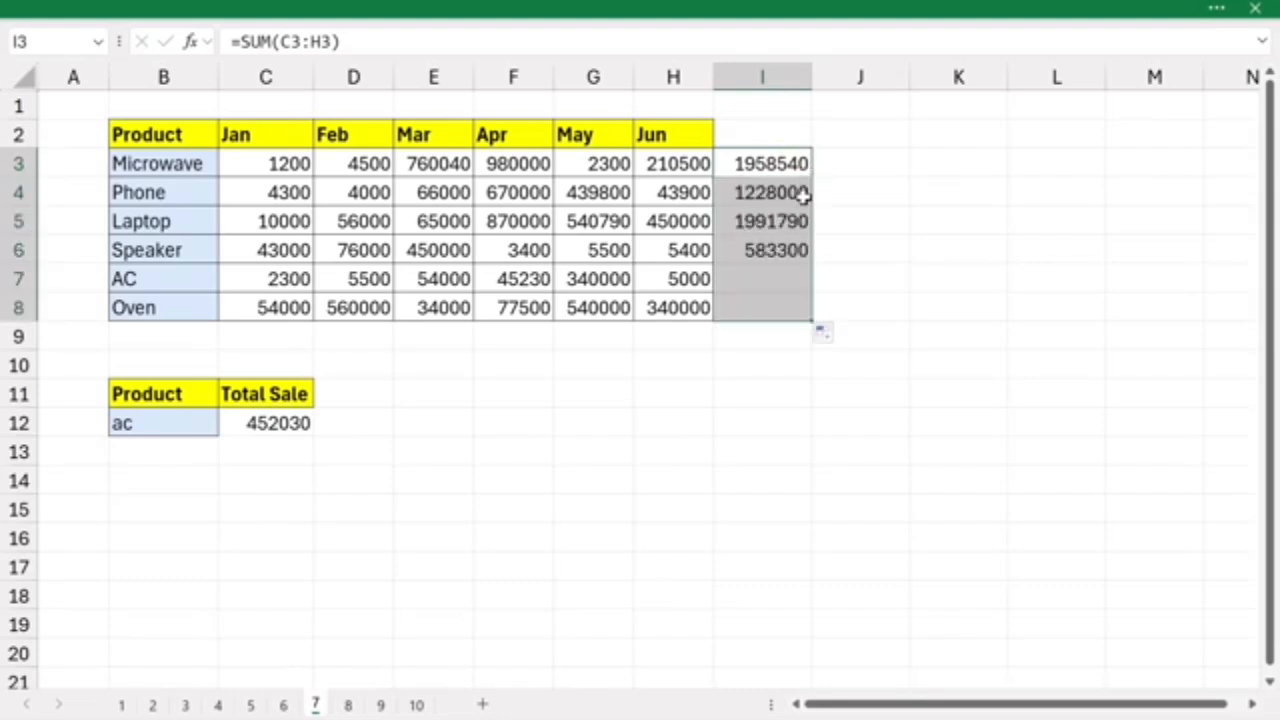
left_click(567, 274)
left_click_drag(183, 277, 760, 275)
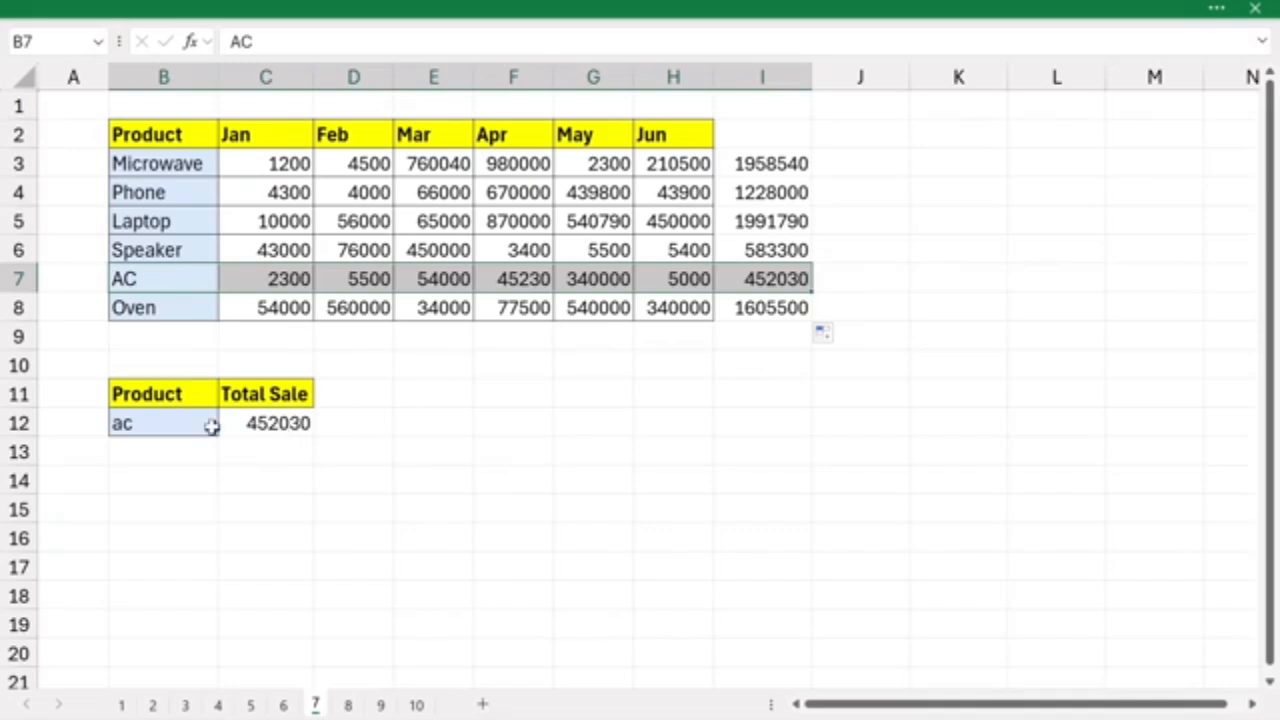
- Set the lookup product in B12 to phone and compare the Total Sale in C12 with the Phone row's total in I4
left_click(172, 425)
type("p")
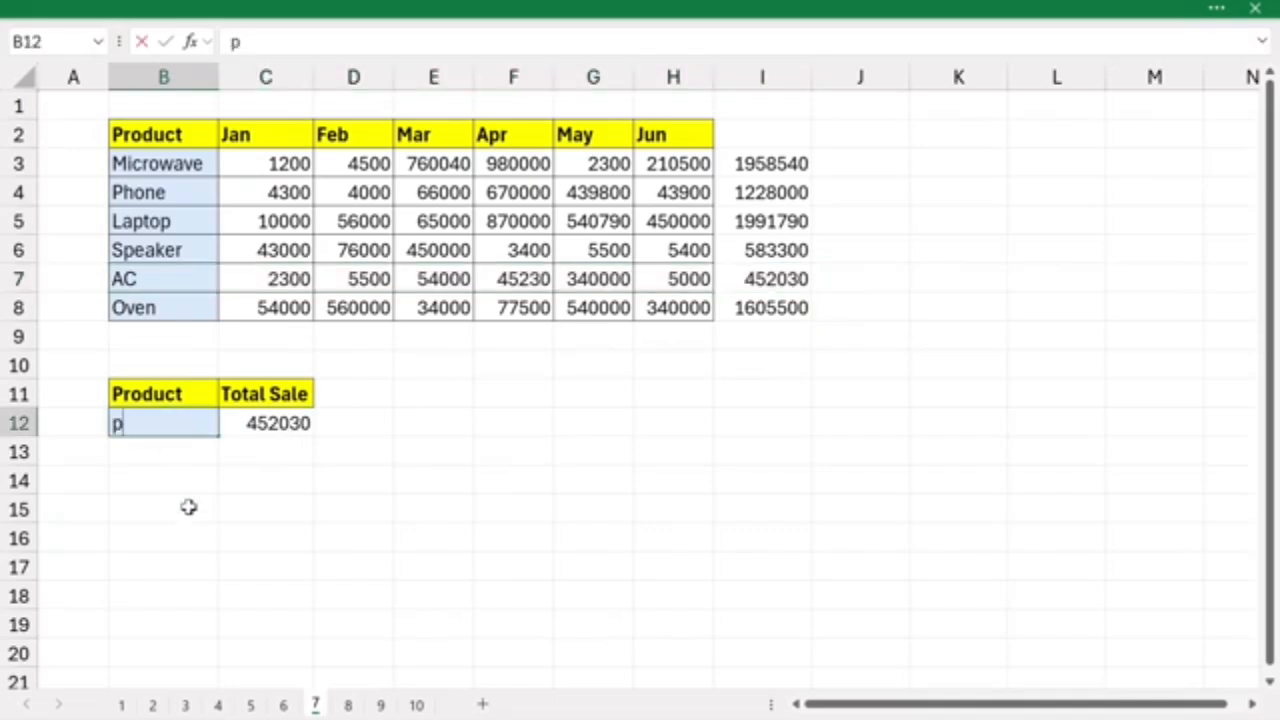
type("hone")
key("Return")
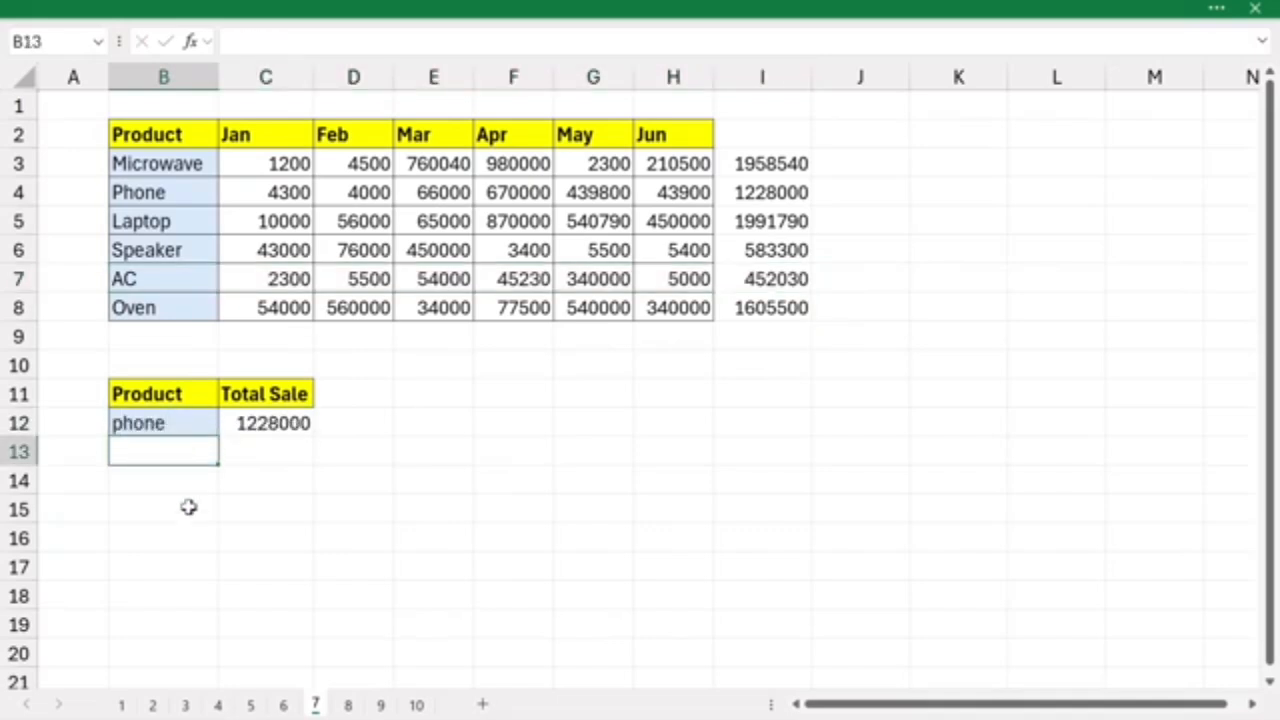
left_click(253, 426)
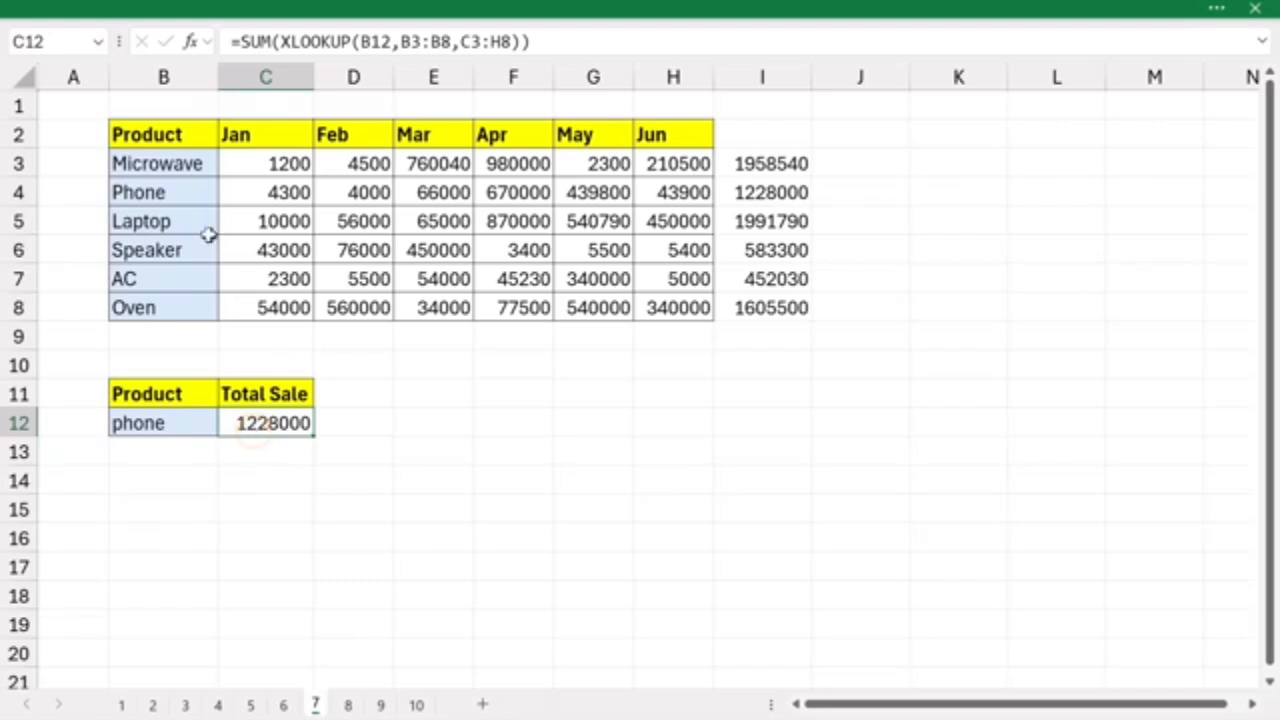
left_click(200, 192)
left_click_drag(200, 192, 775, 196)
left_click(785, 197)
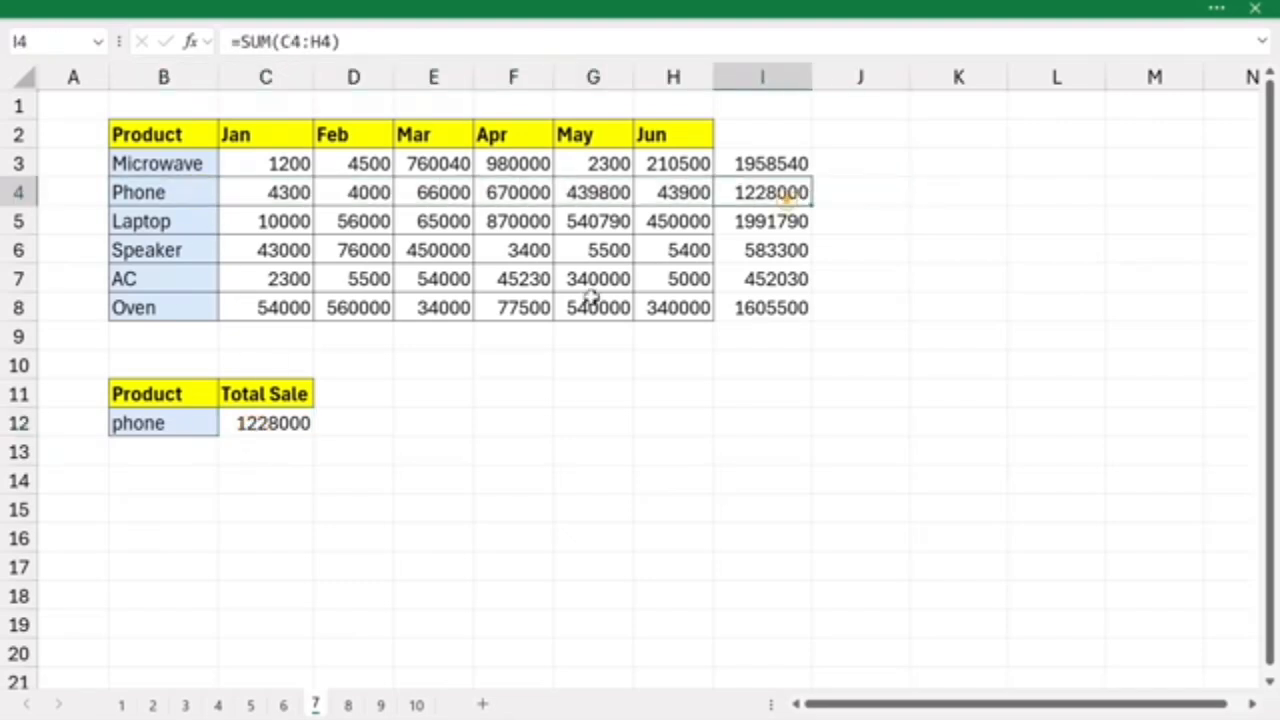
left_click(277, 432)
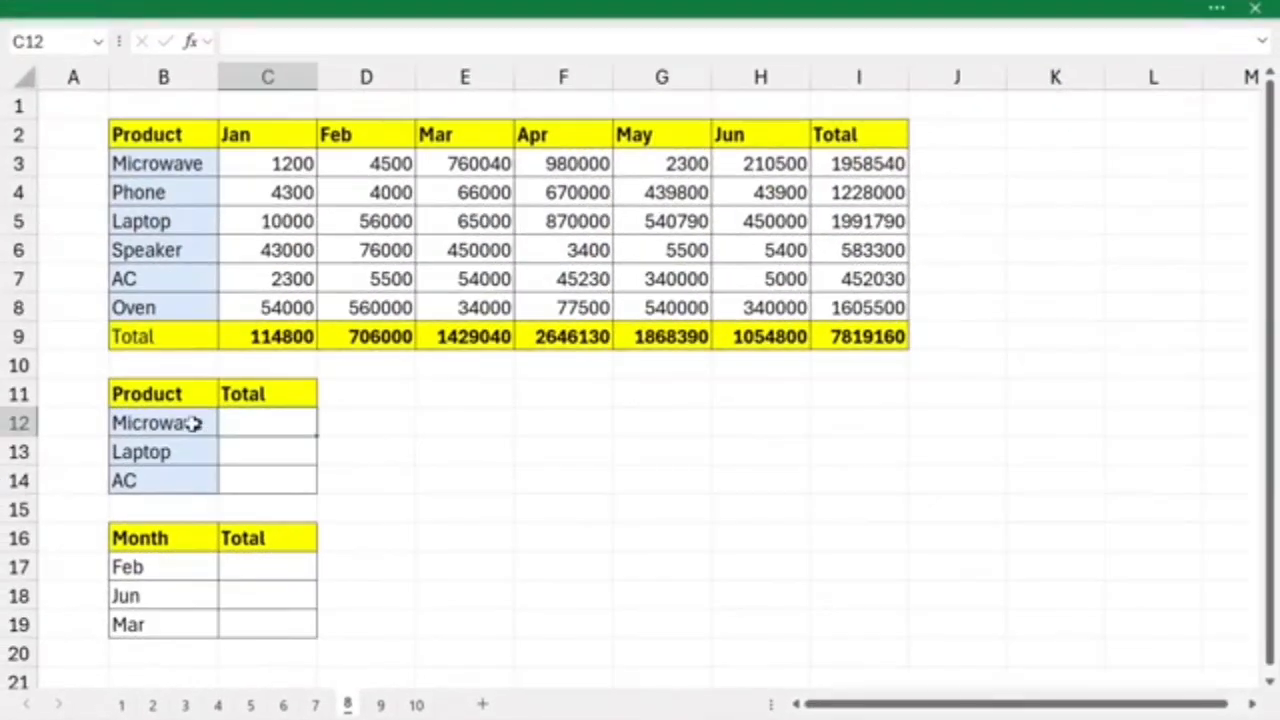
- On sheet 8, examine the lookup products in B12:B14 and the Total cells beside them
left_click_drag(193, 423, 175, 482)
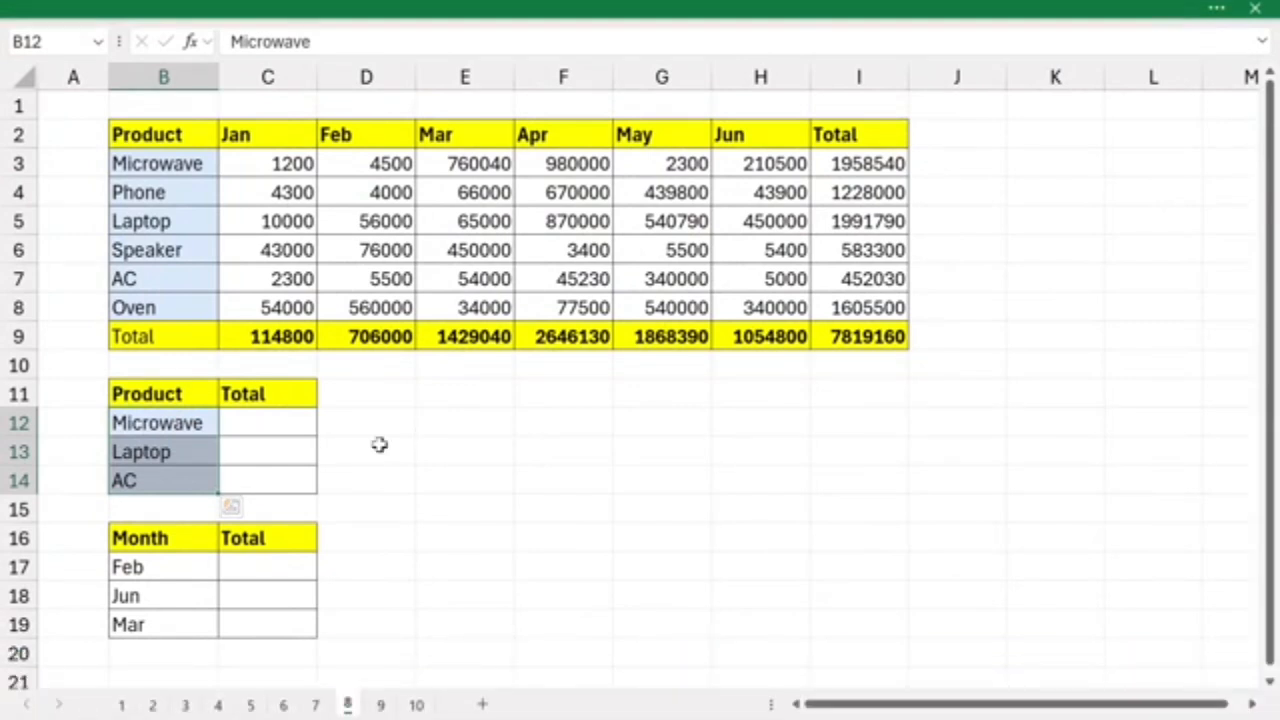
left_click(180, 427)
left_click(167, 450)
left_click(167, 484)
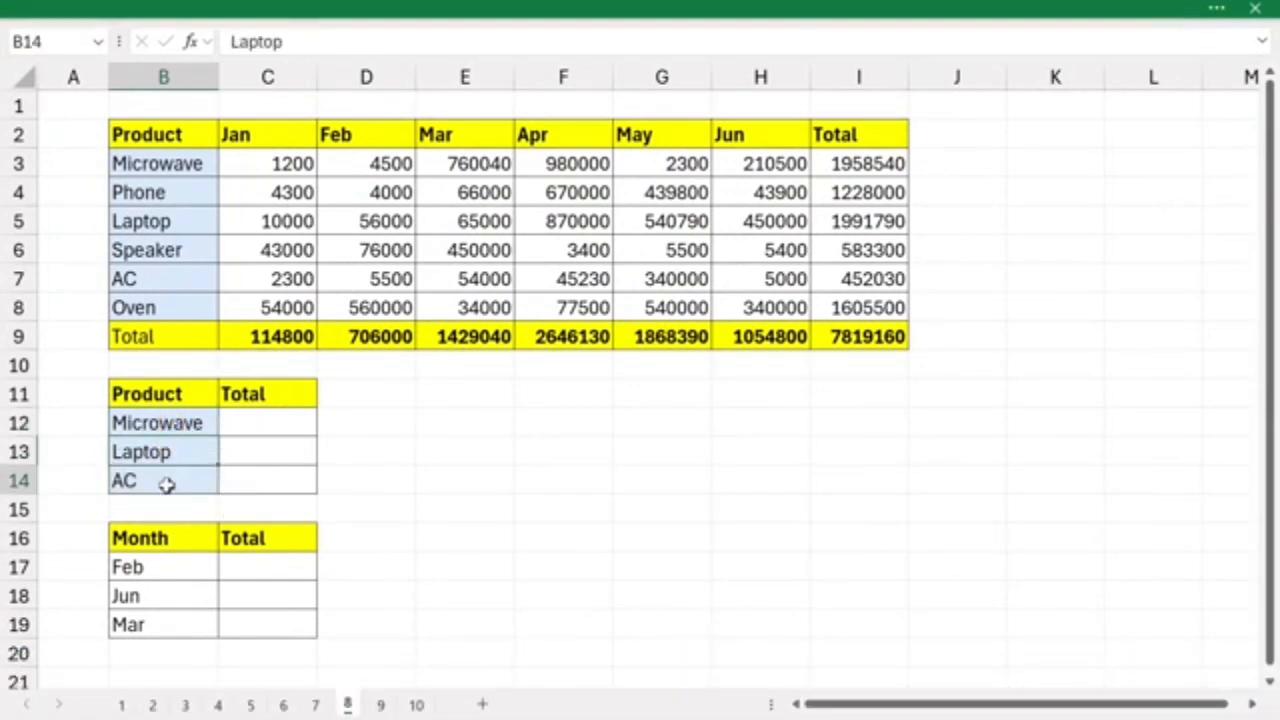
left_click(261, 424)
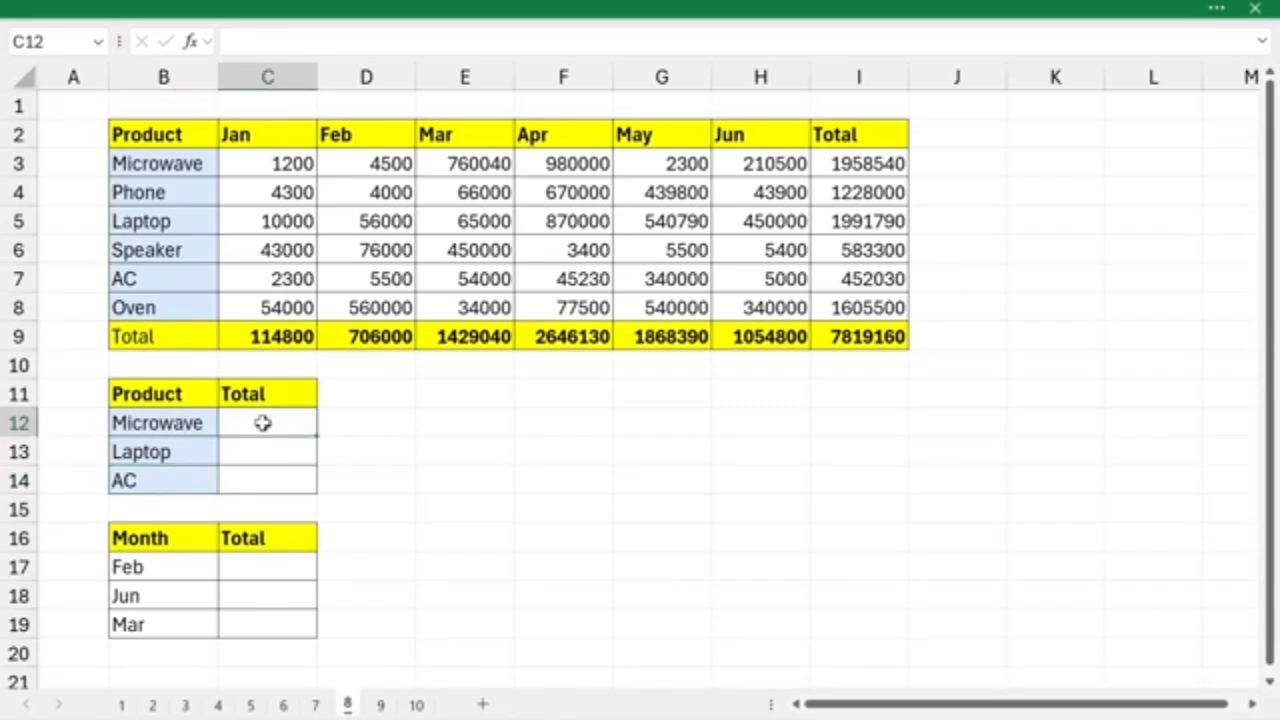
left_click(258, 450)
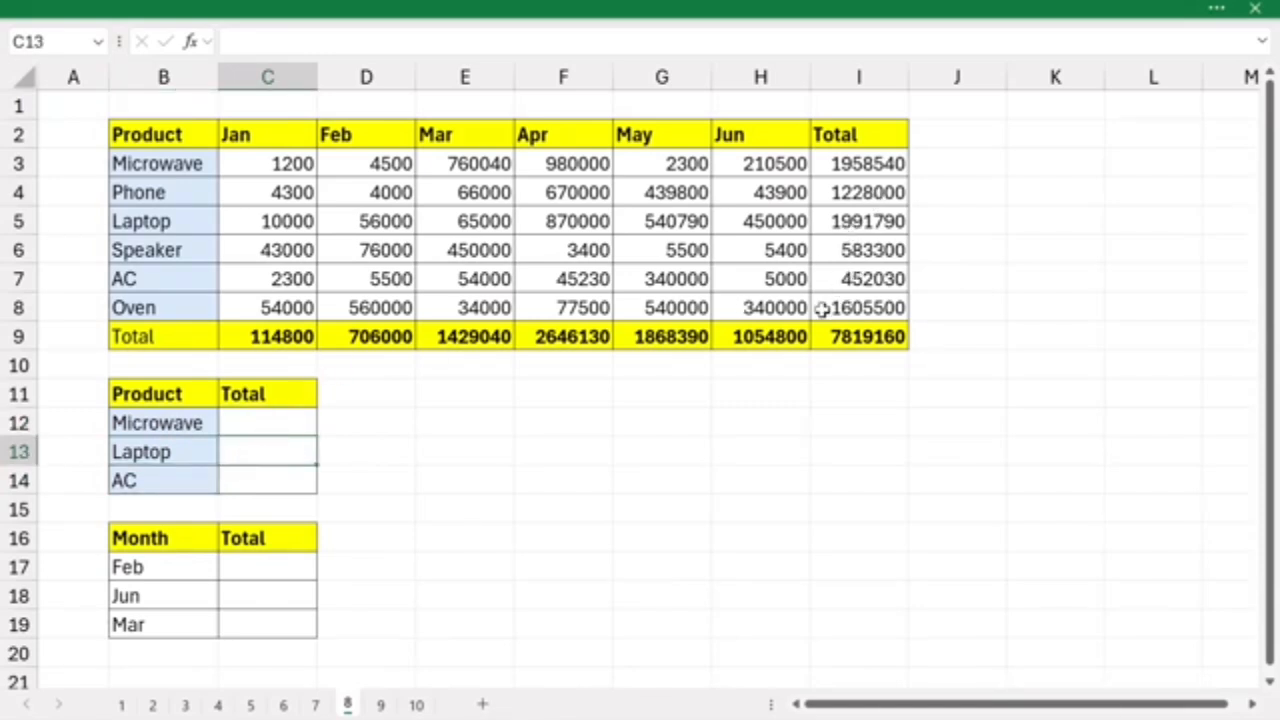
- Enter =XLOOKUP(B12:B14,B3:B8,I3:I8) in C12 to return the totals for all three listed products at once
left_click(294, 425)
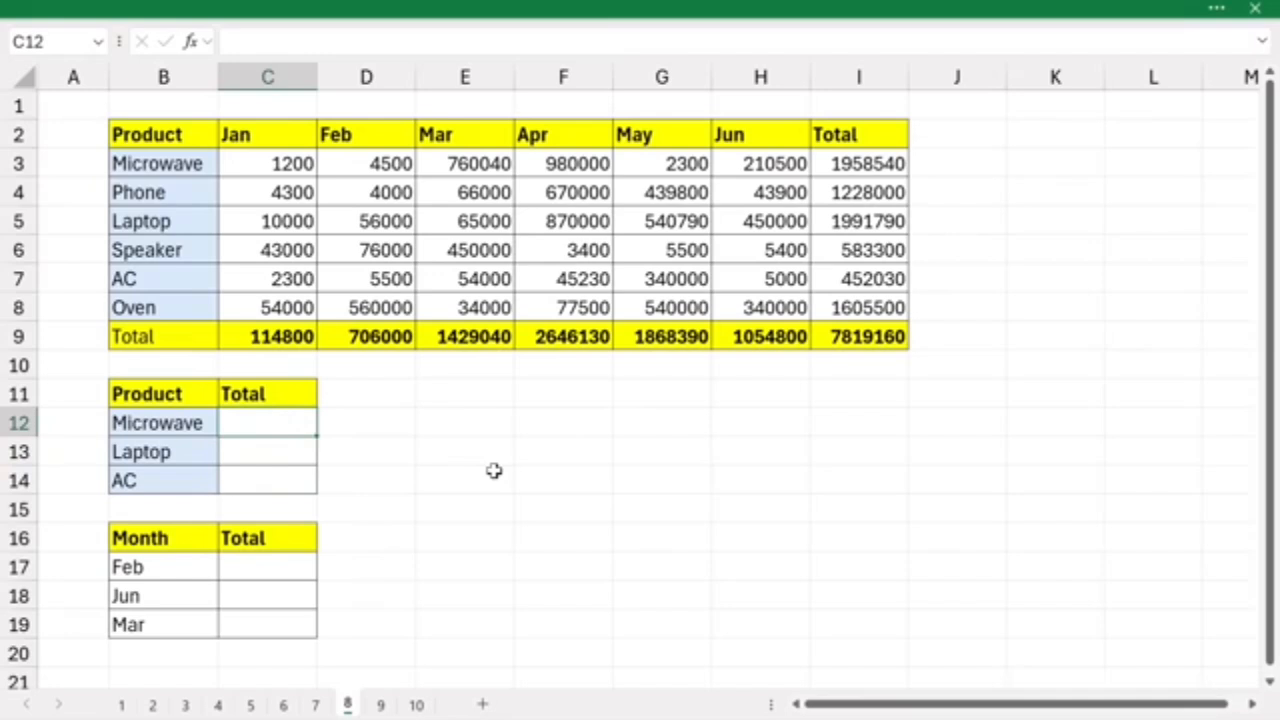
type("=x")
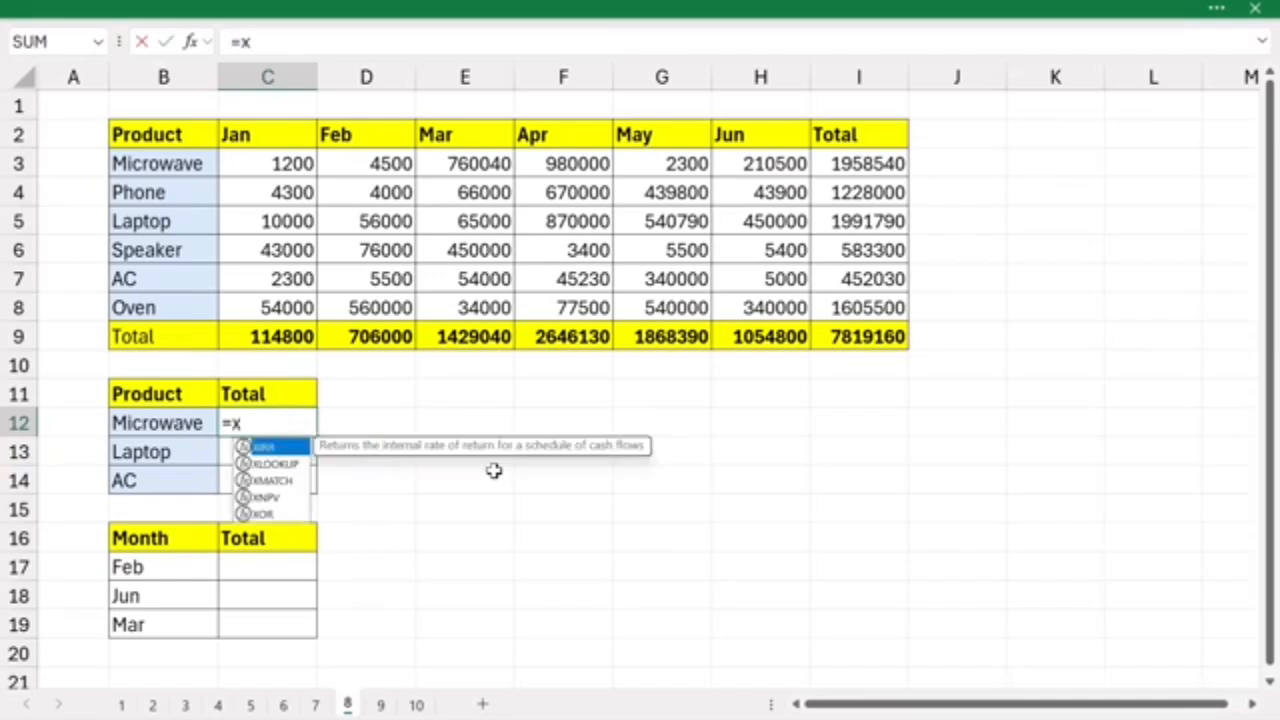
type("look")
key("Tab")
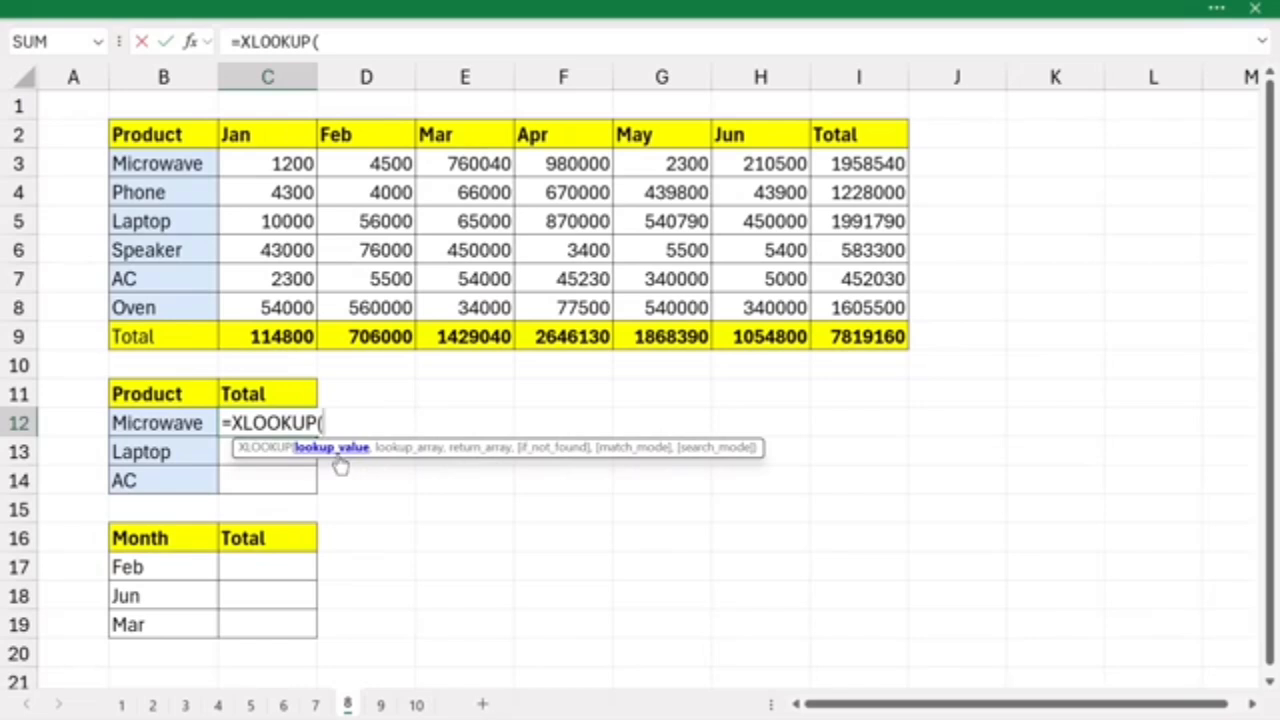
left_click_drag(157, 425, 194, 480)
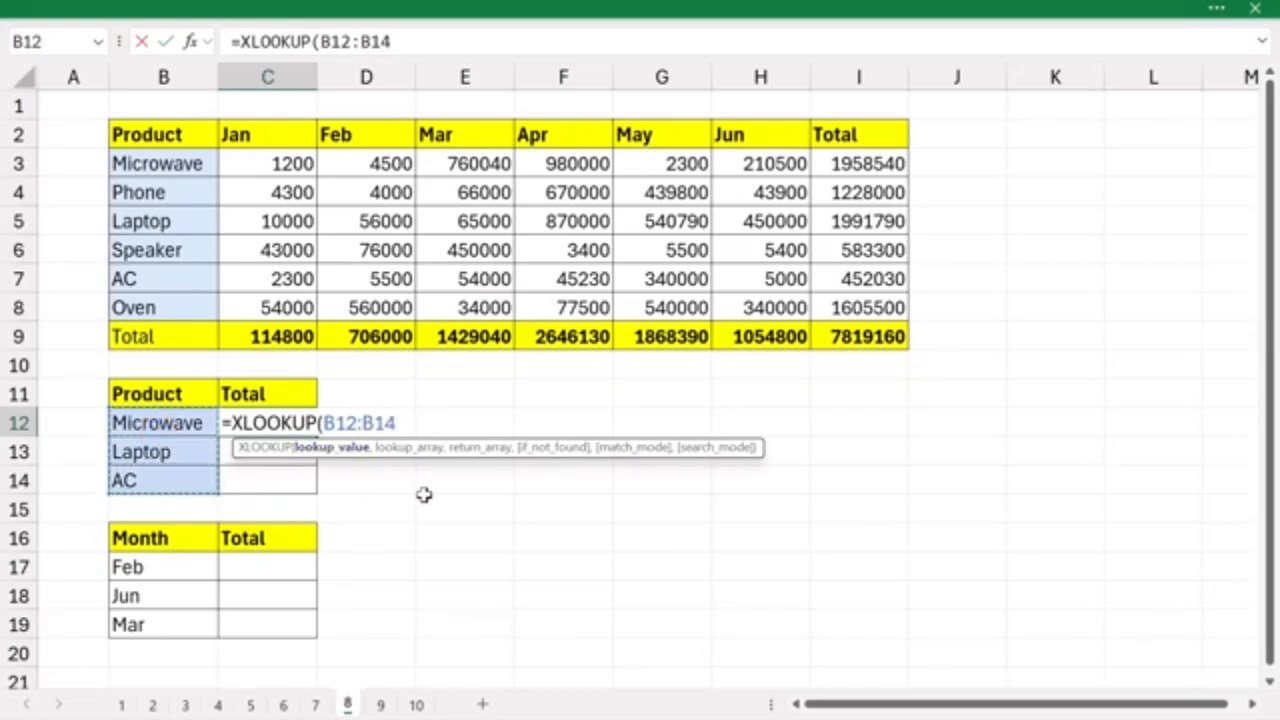
type(",")
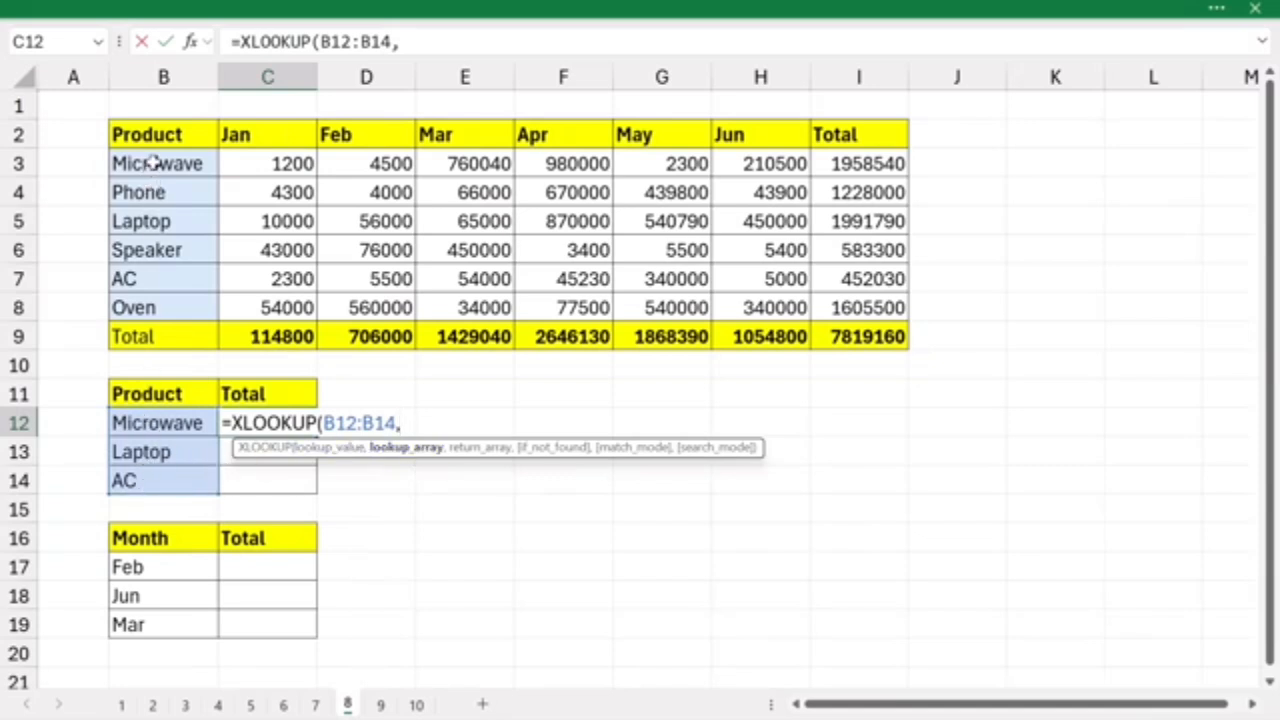
left_click_drag(150, 163, 148, 292)
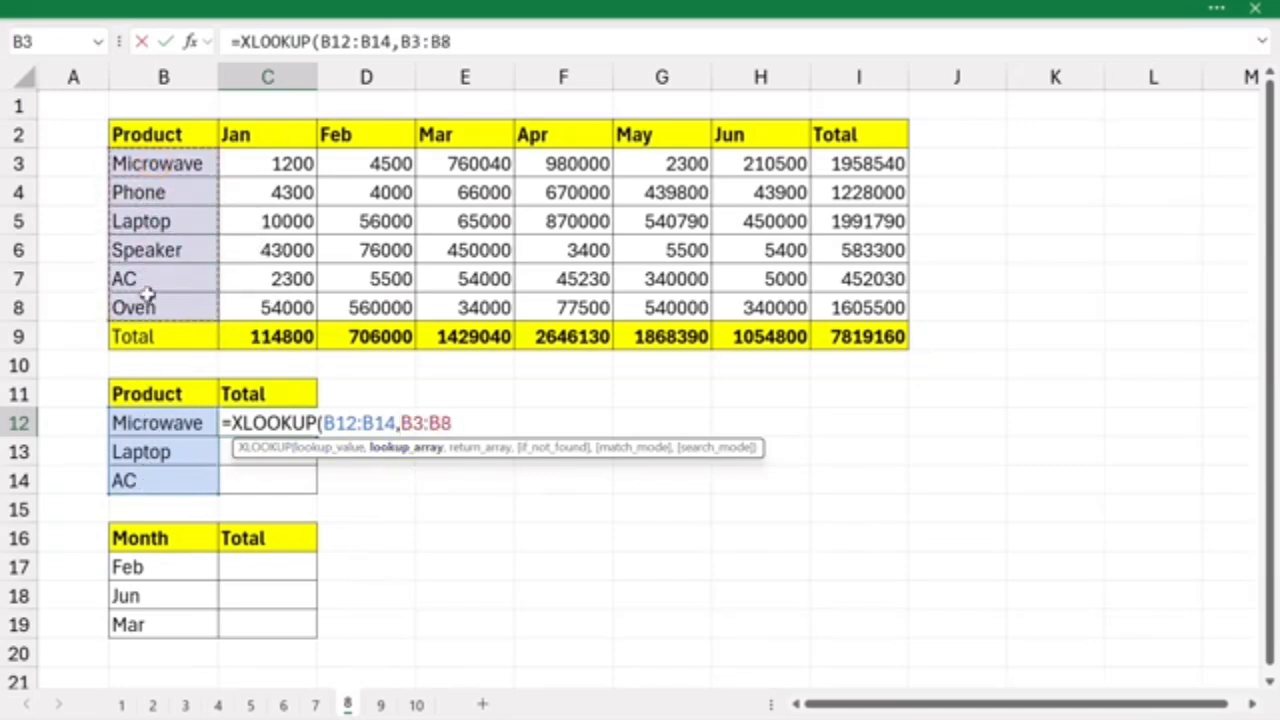
type(",")
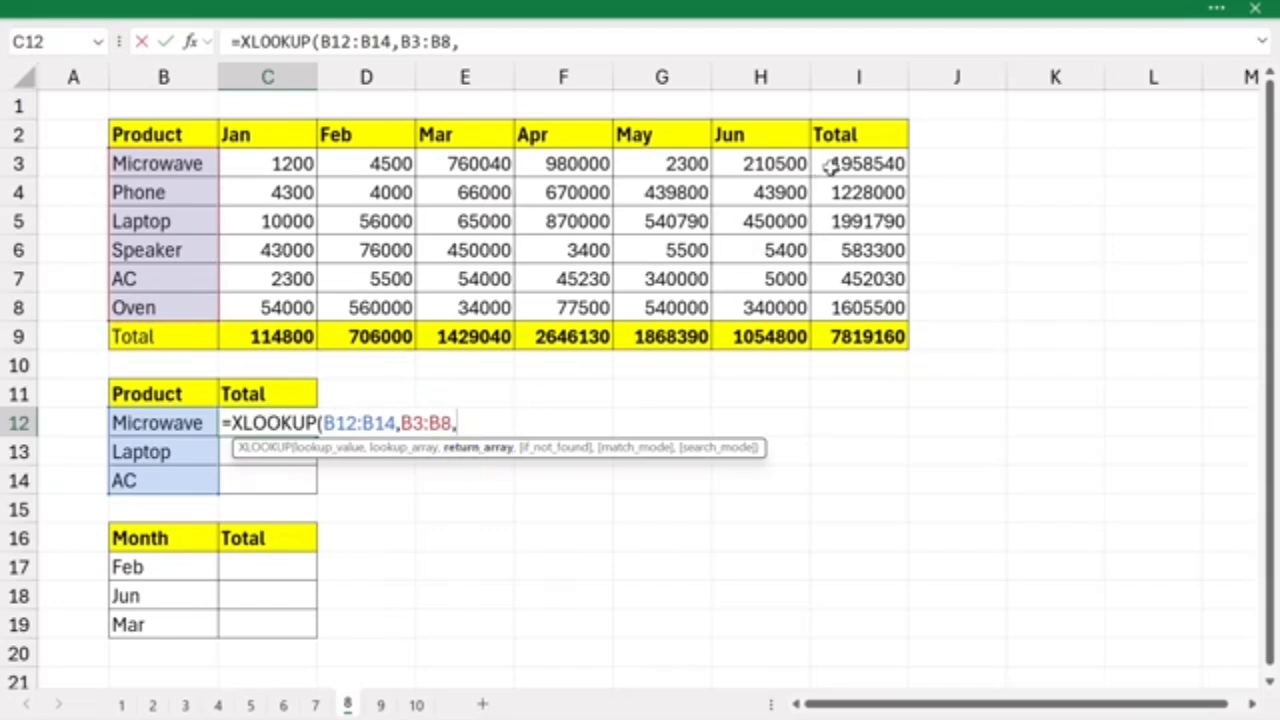
left_click_drag(825, 163, 830, 297)
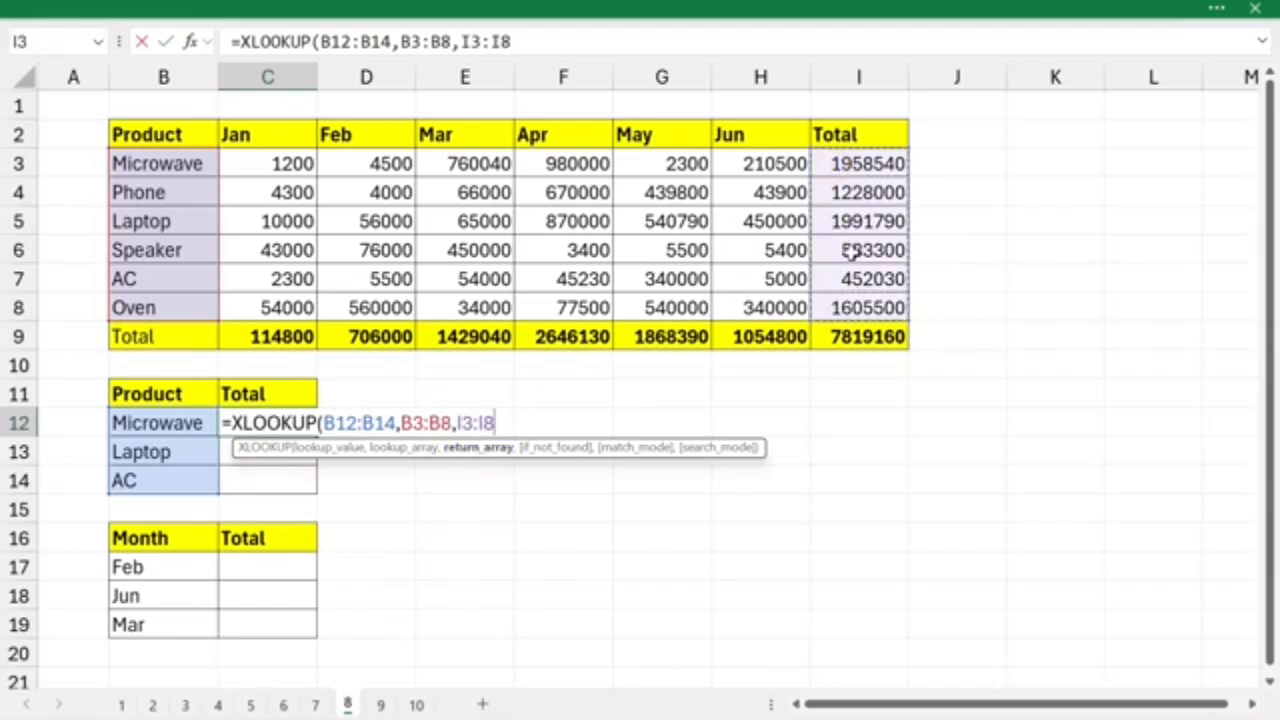
key("Return")
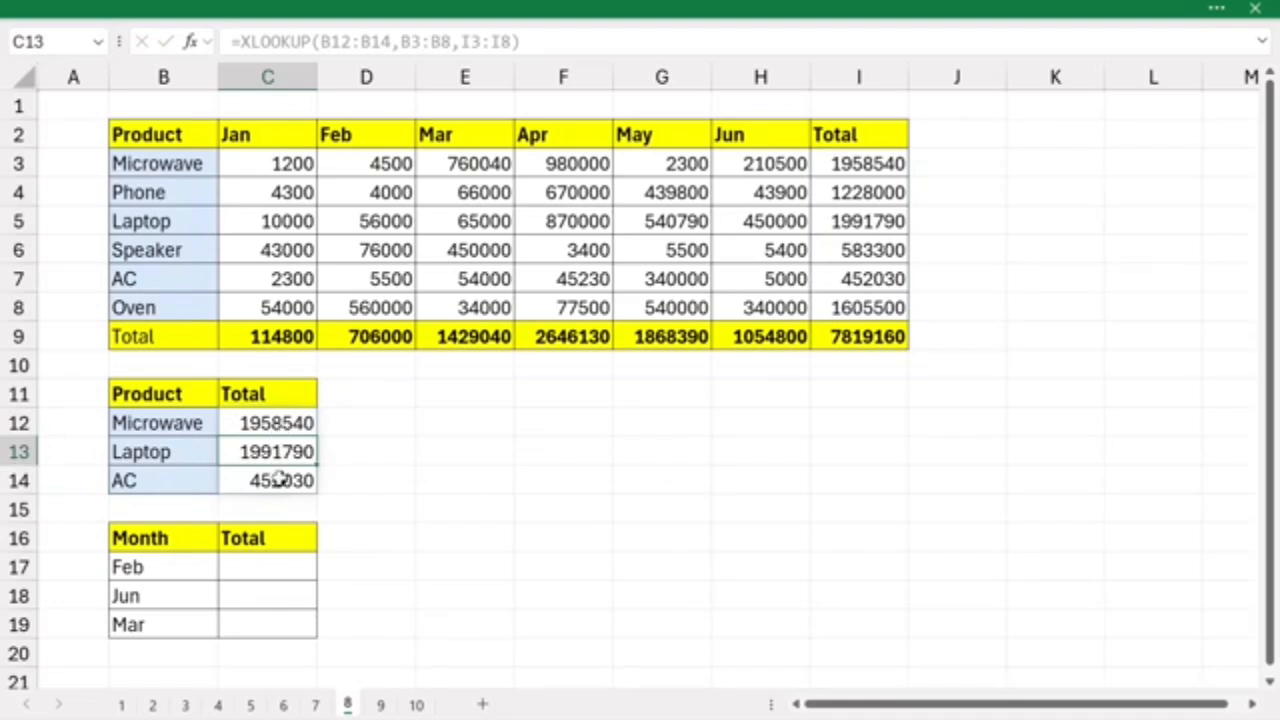
- On sheet 8, examine the Total cells for the lookup months in B17:B19 and the monthly totals in row 9
left_click(264, 567)
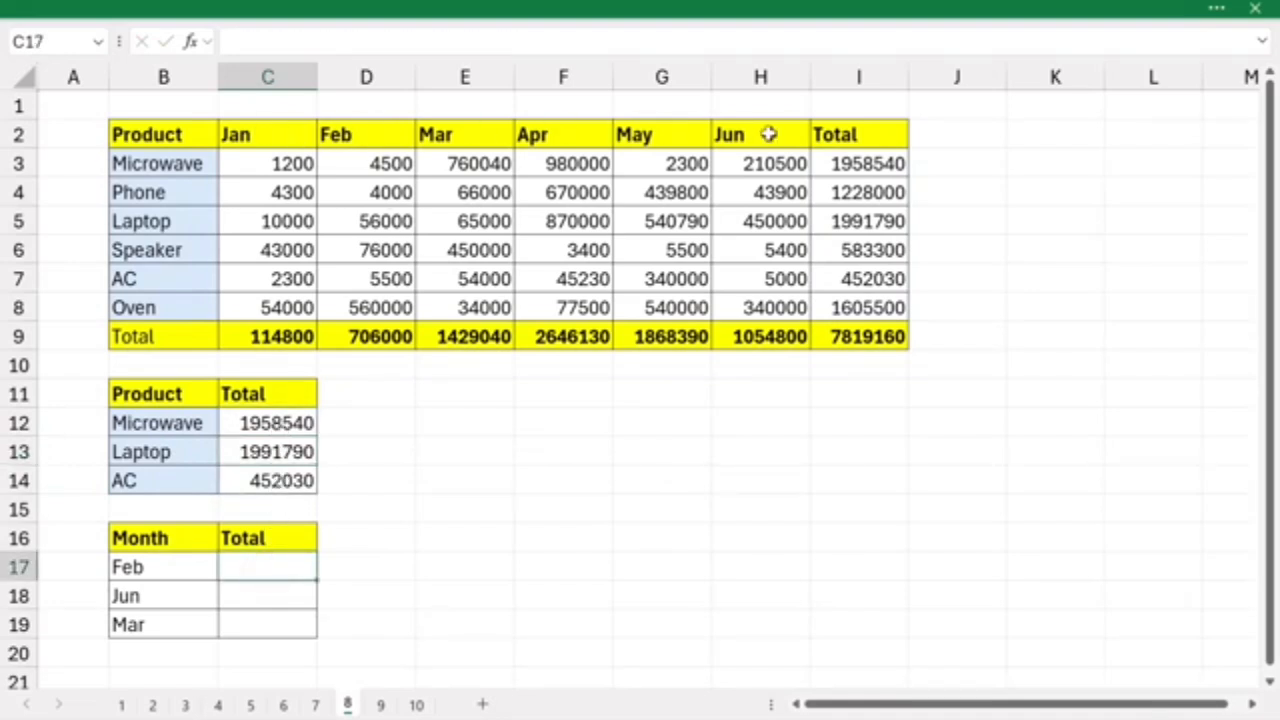
key("Up")
key("Up")
key("Up")
key("Up")
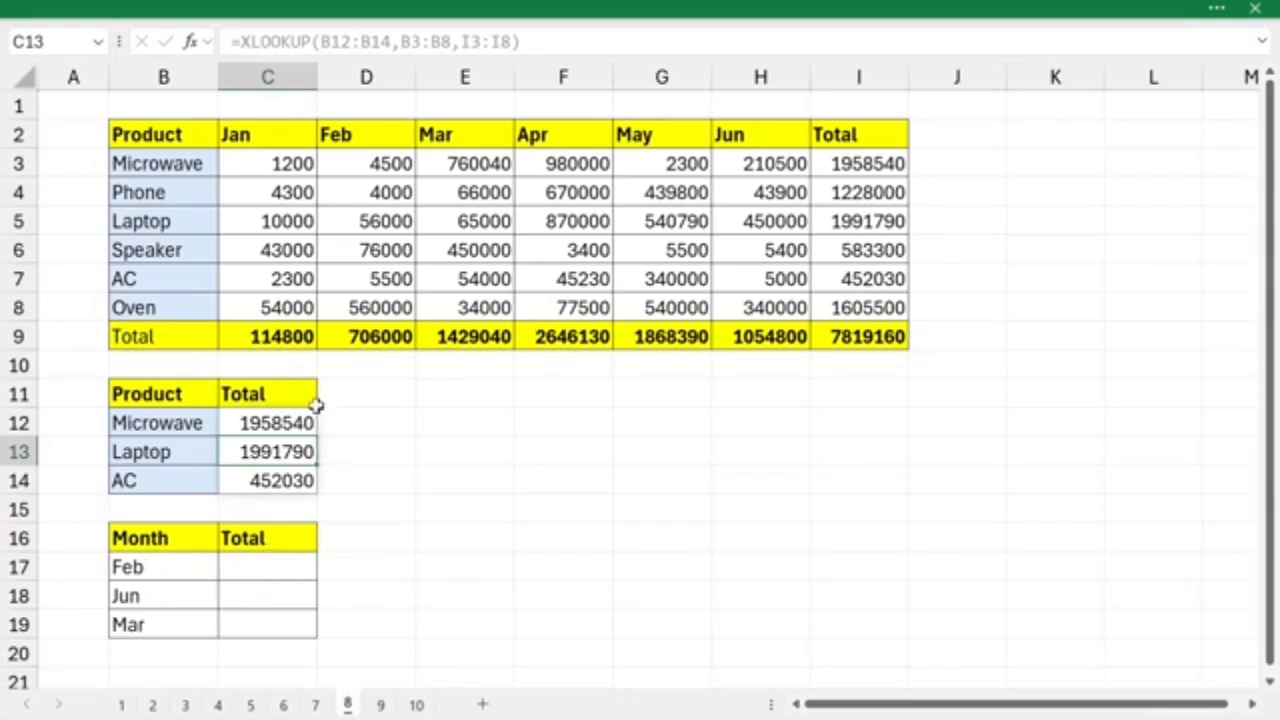
left_click_drag(308, 342, 700, 337)
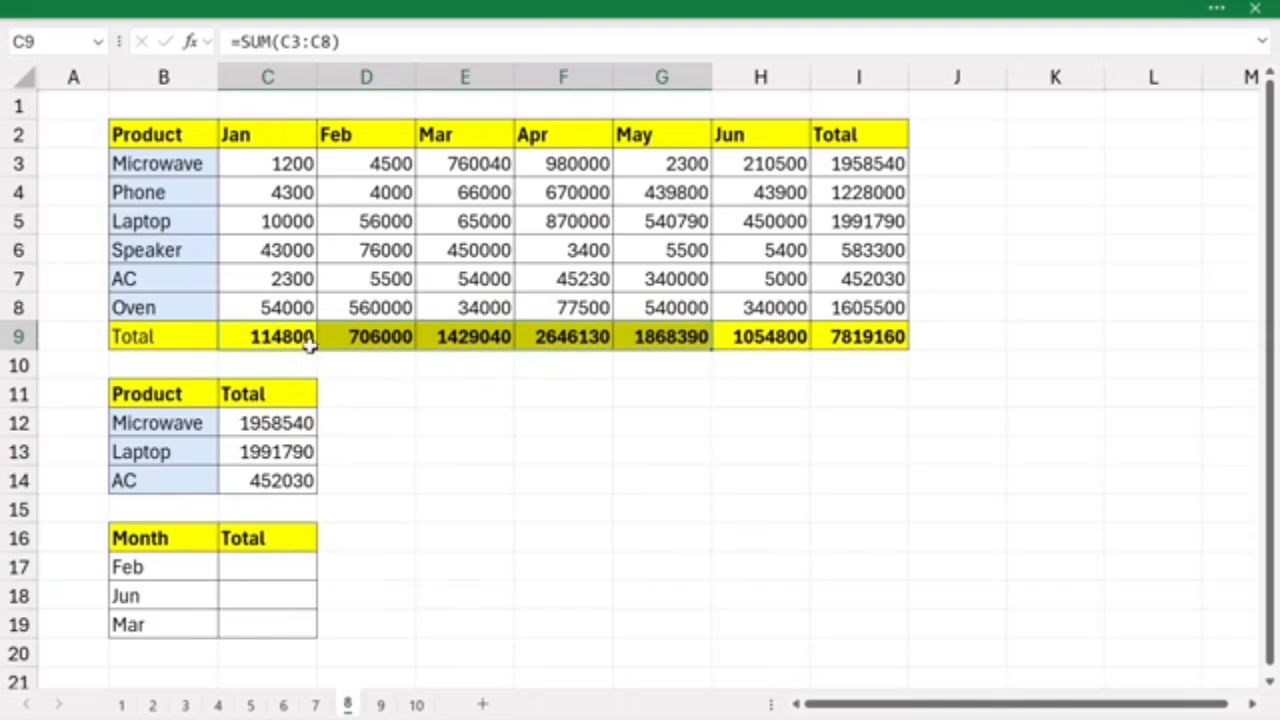
- Enter =XLOOKUP(B17:B19,C2:H2,C9:H9) in C17 to return the totals for all three listed months at once
left_click(243, 566)
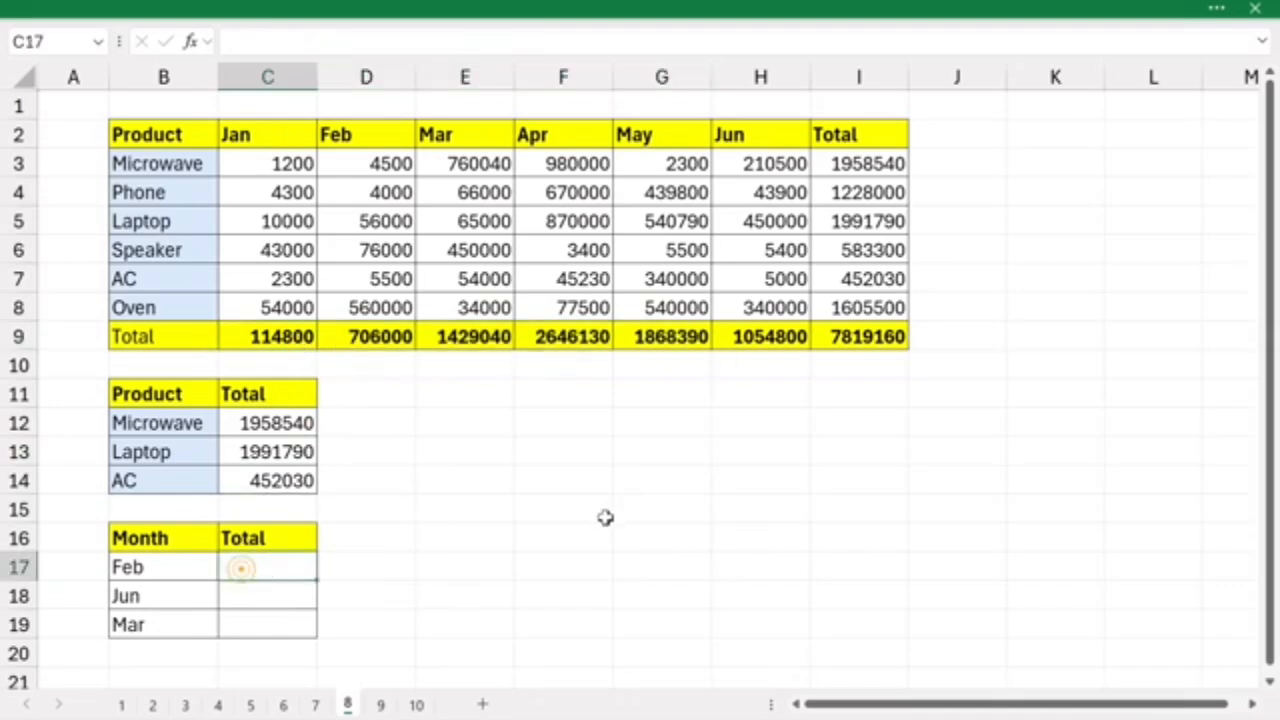
type("=xloo")
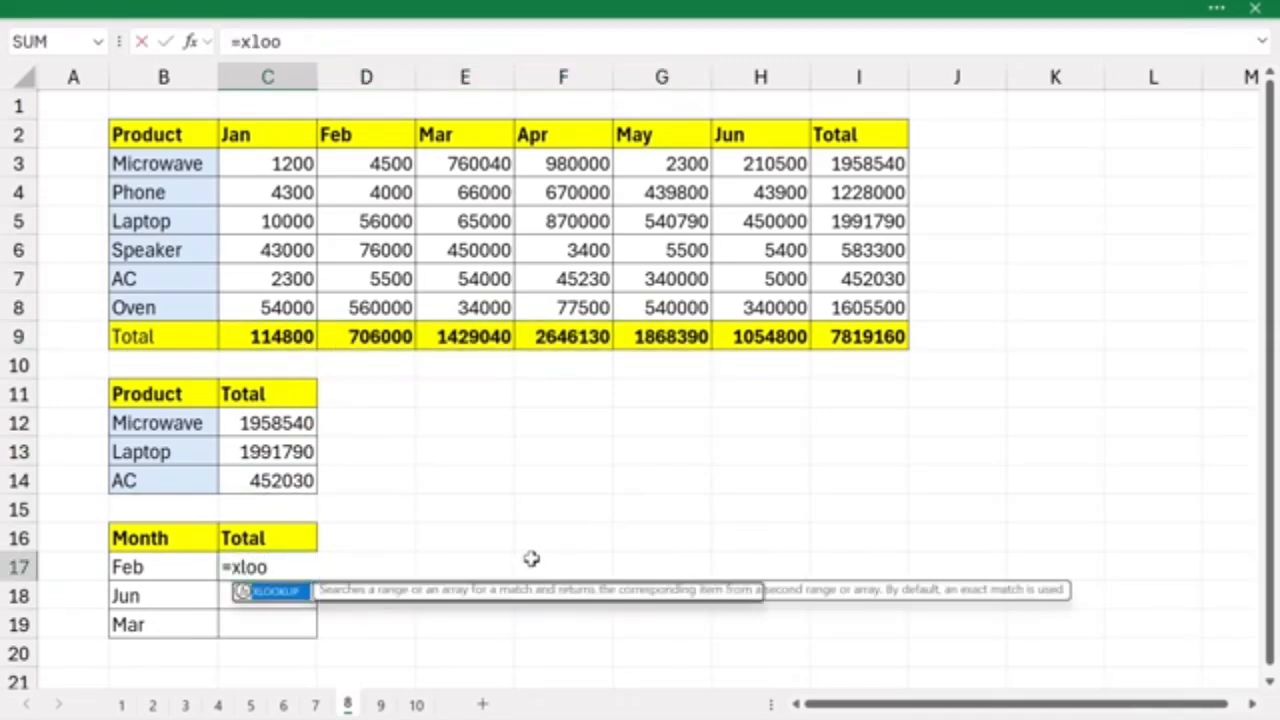
key("Tab")
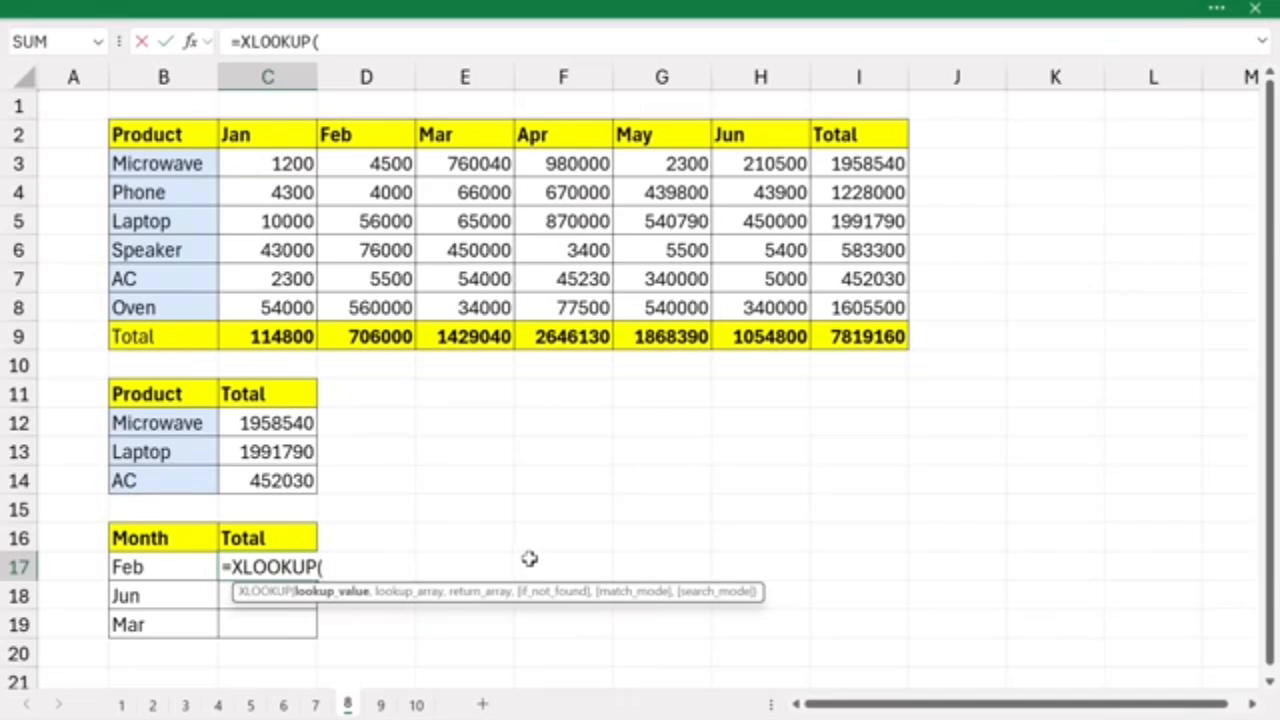
left_click_drag(142, 568, 156, 622)
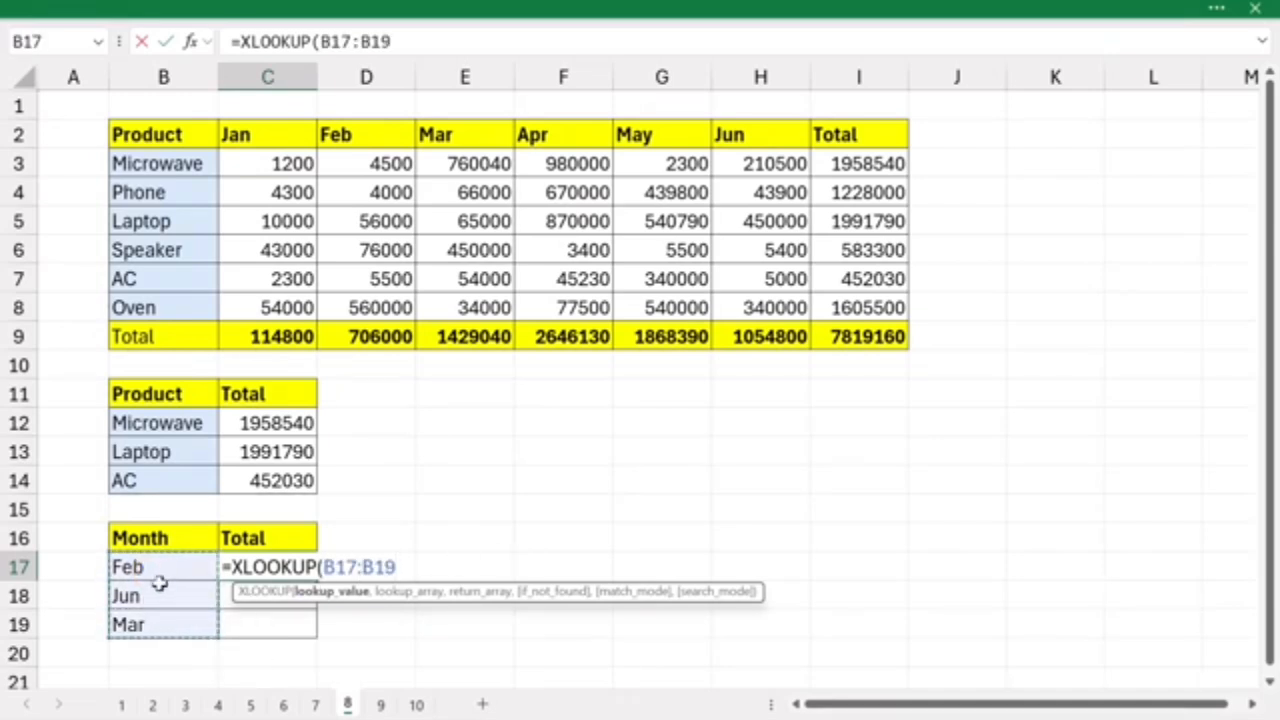
type(",")
left_click(240, 138)
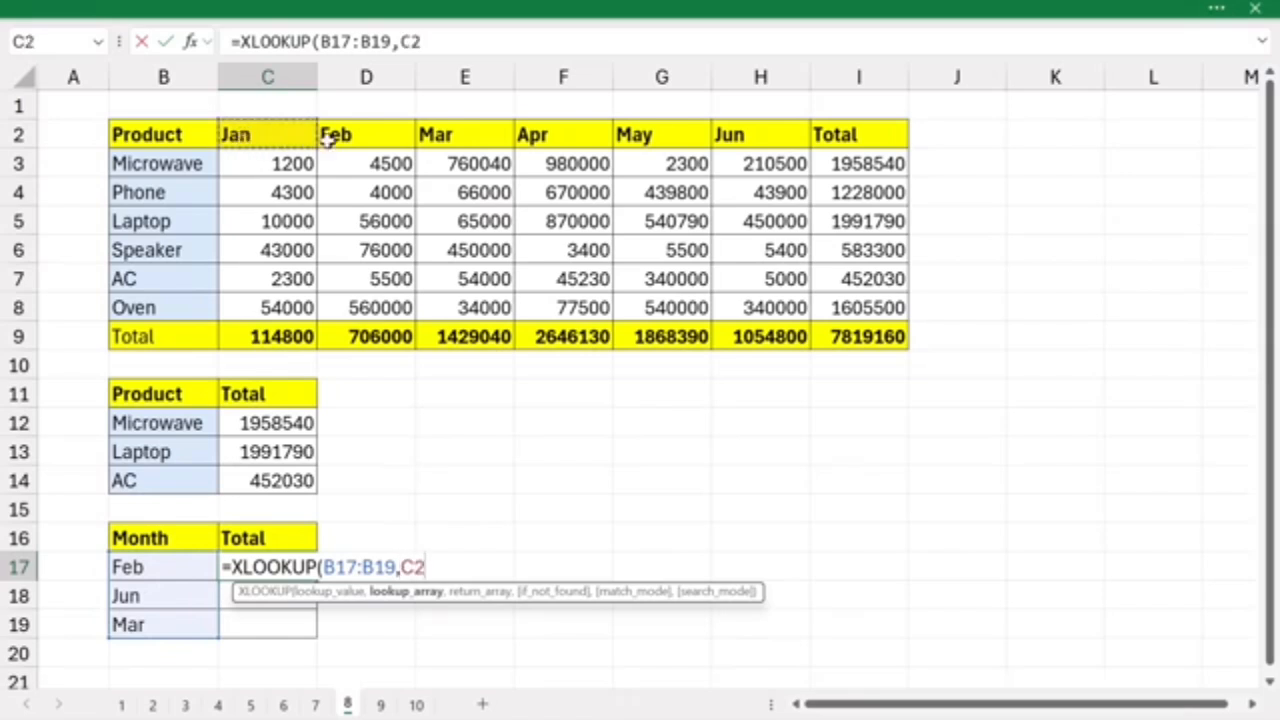
left_click_drag(327, 140, 772, 146)
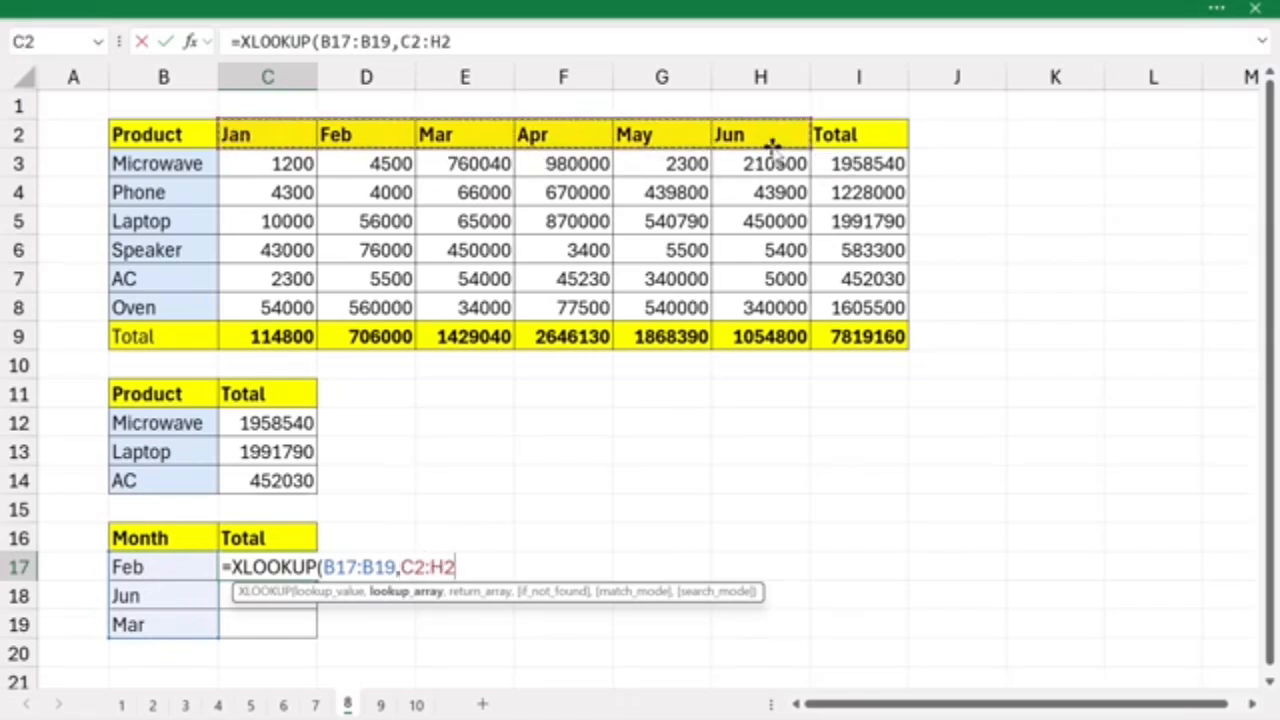
type(",")
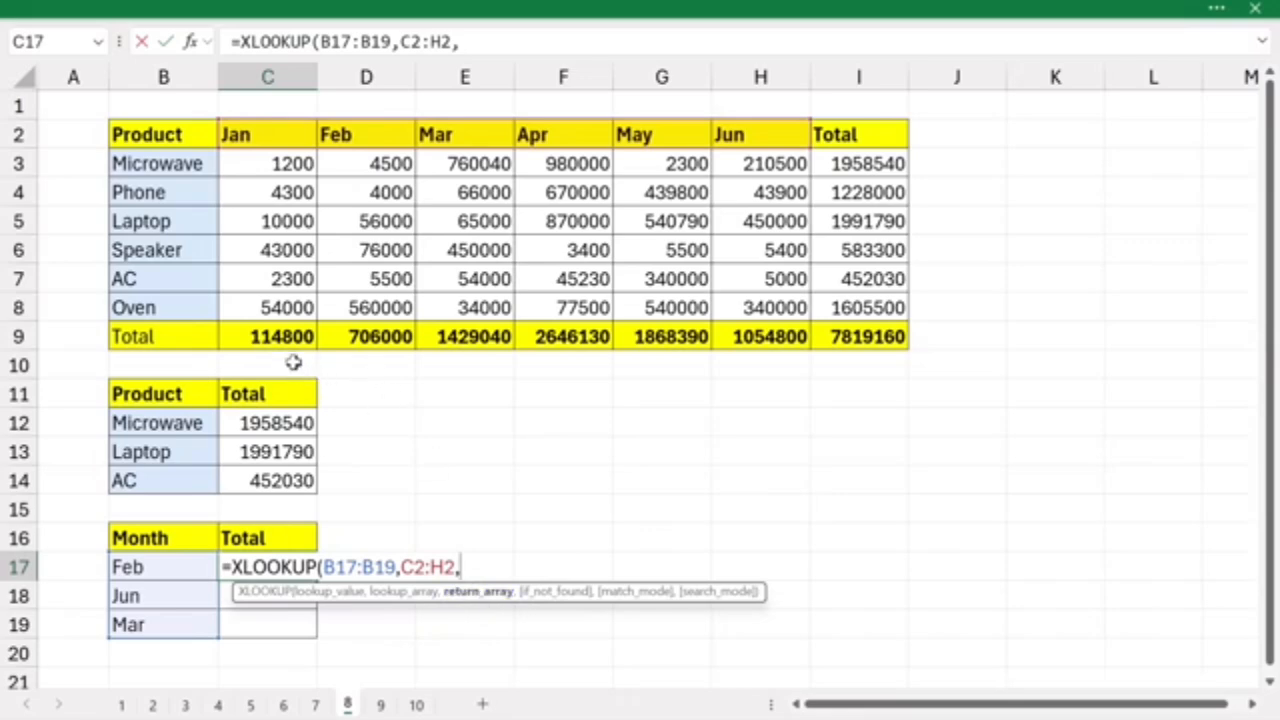
left_click_drag(251, 337, 748, 345)
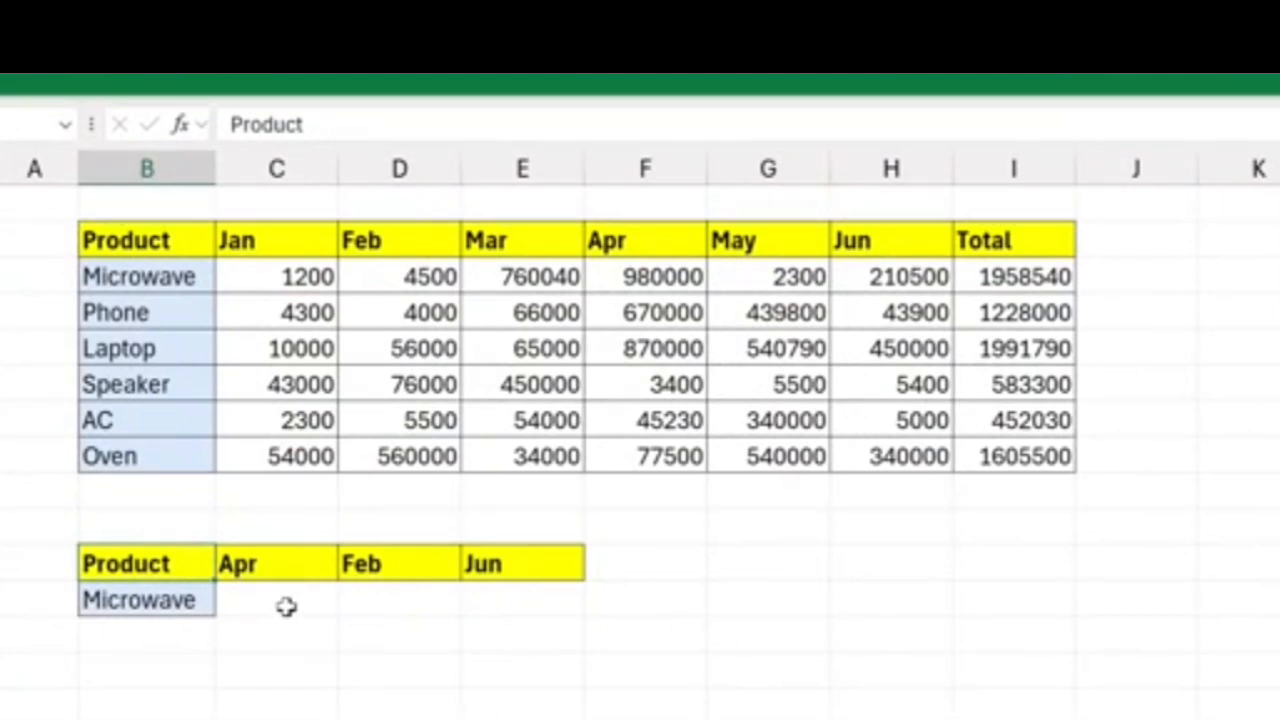
- On sheet 9, examine the lookup product in B12, the product list B3:B8, the result cells C12:E12 and the month headers C2:H2
left_click(172, 600)
left_click_drag(126, 286, 130, 452)
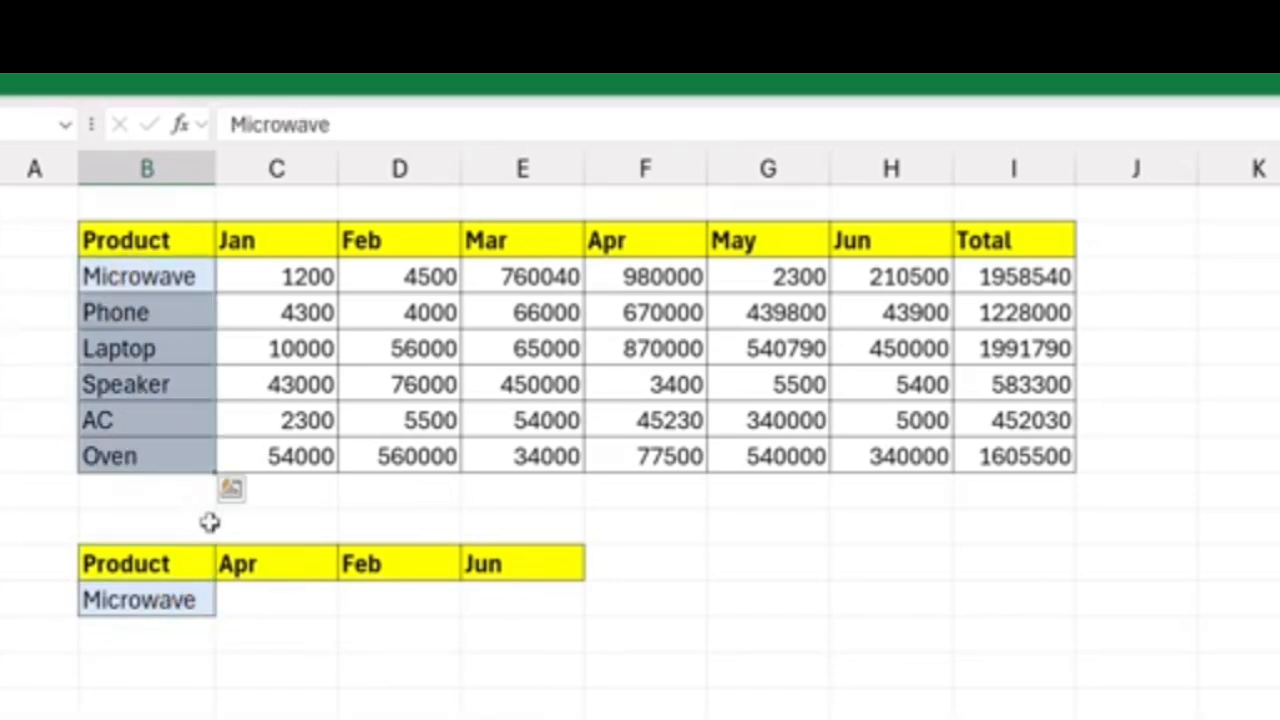
left_click(280, 598)
left_click(390, 600)
left_click(503, 597)
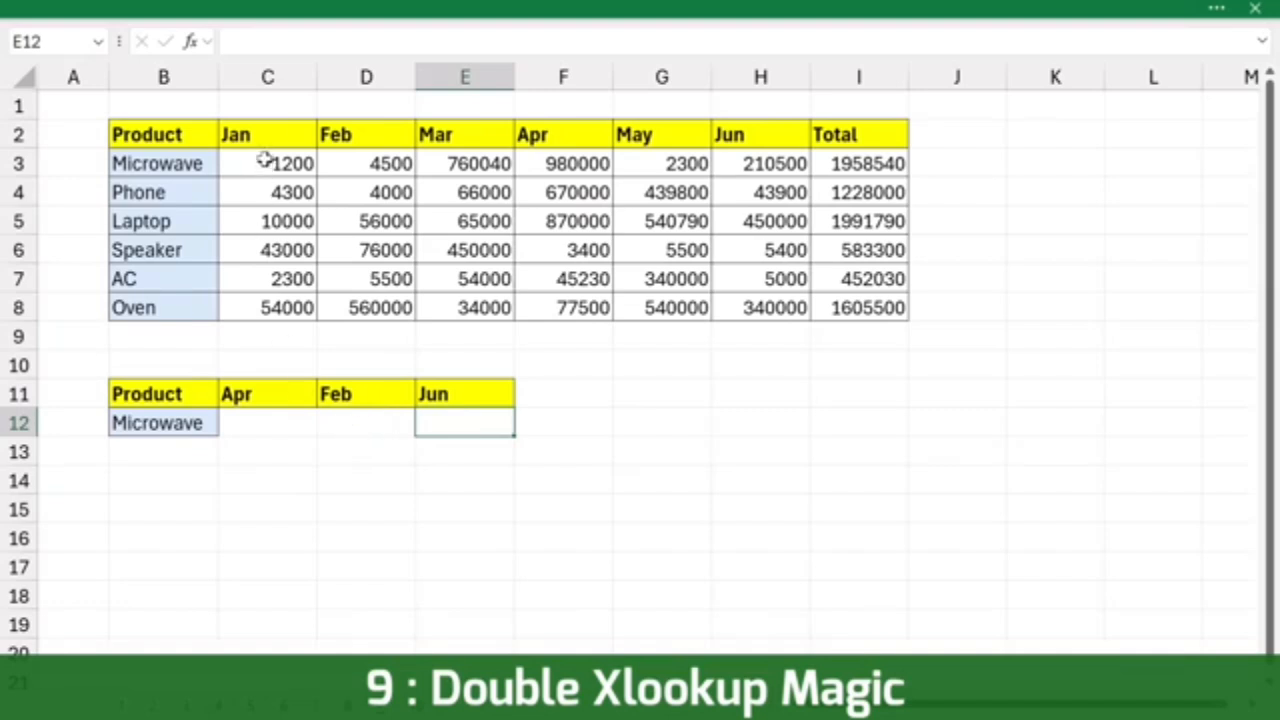
left_click_drag(285, 134, 772, 131)
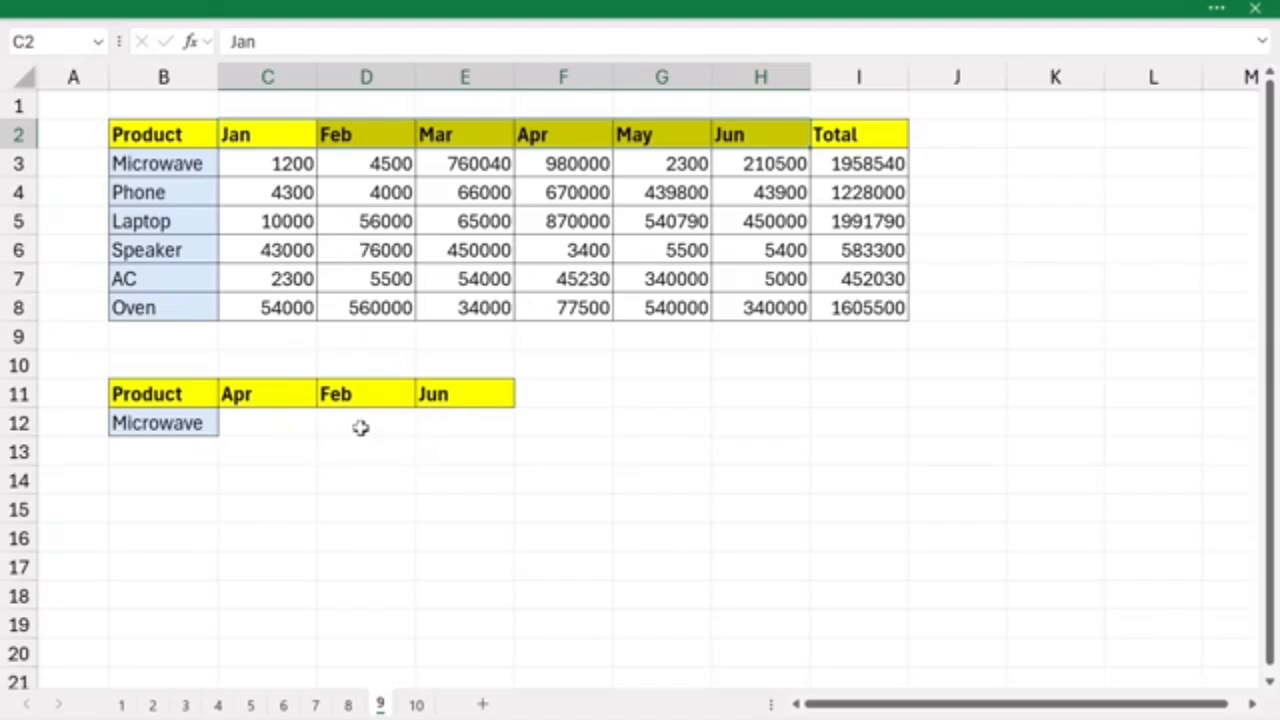
- Enter =XLOOKUP(B12,B3:B8,C3:I8) in C12 to return the whole row for the lookup product
left_click(278, 428)
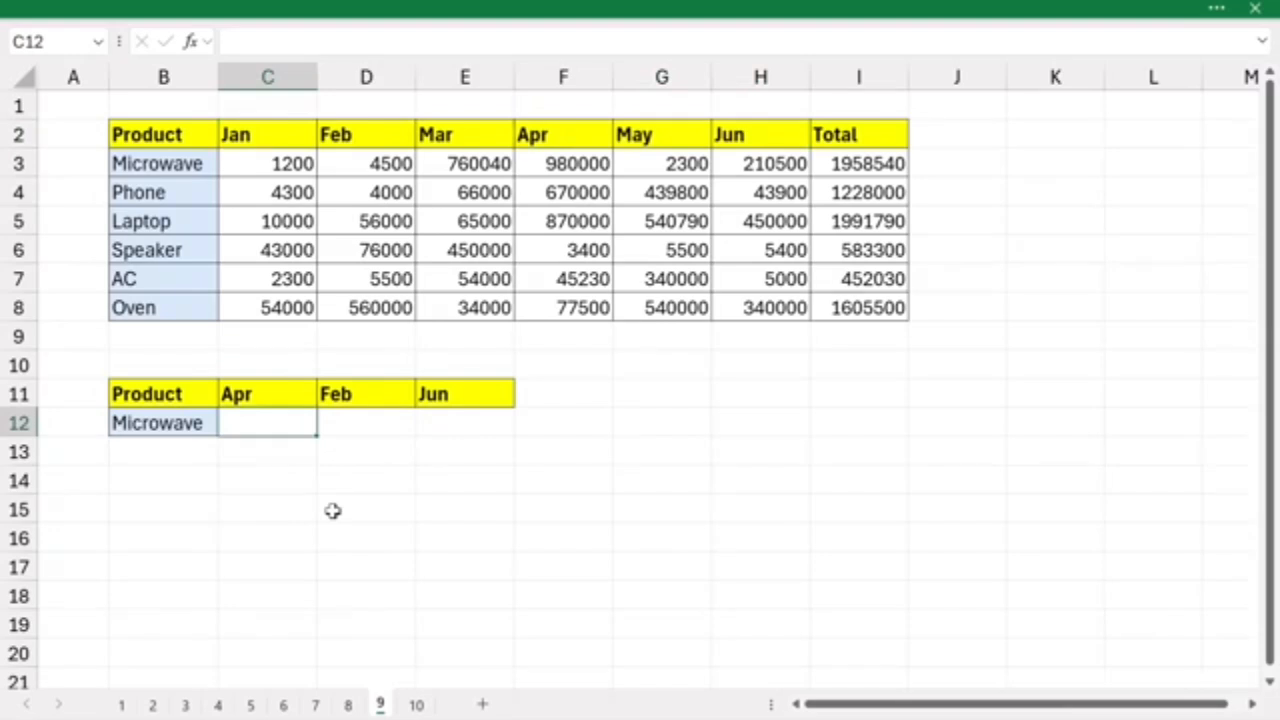
type("=xl")
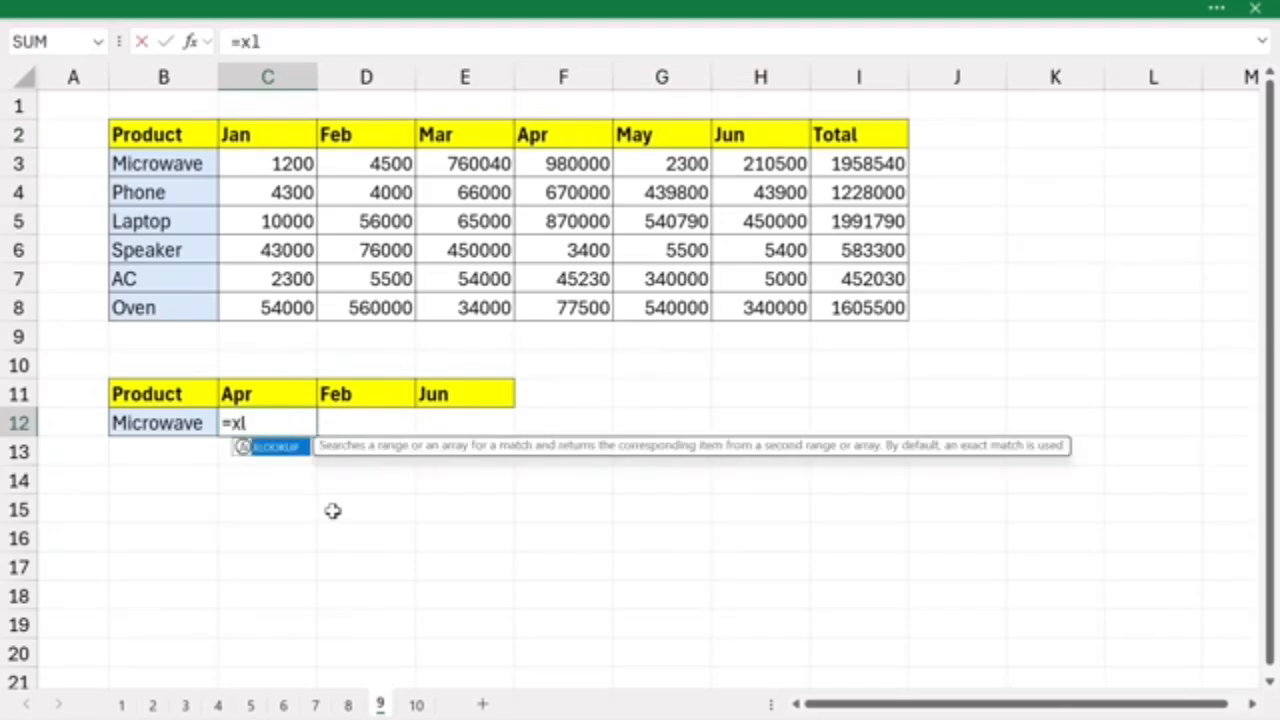
type("ook")
key("Tab")
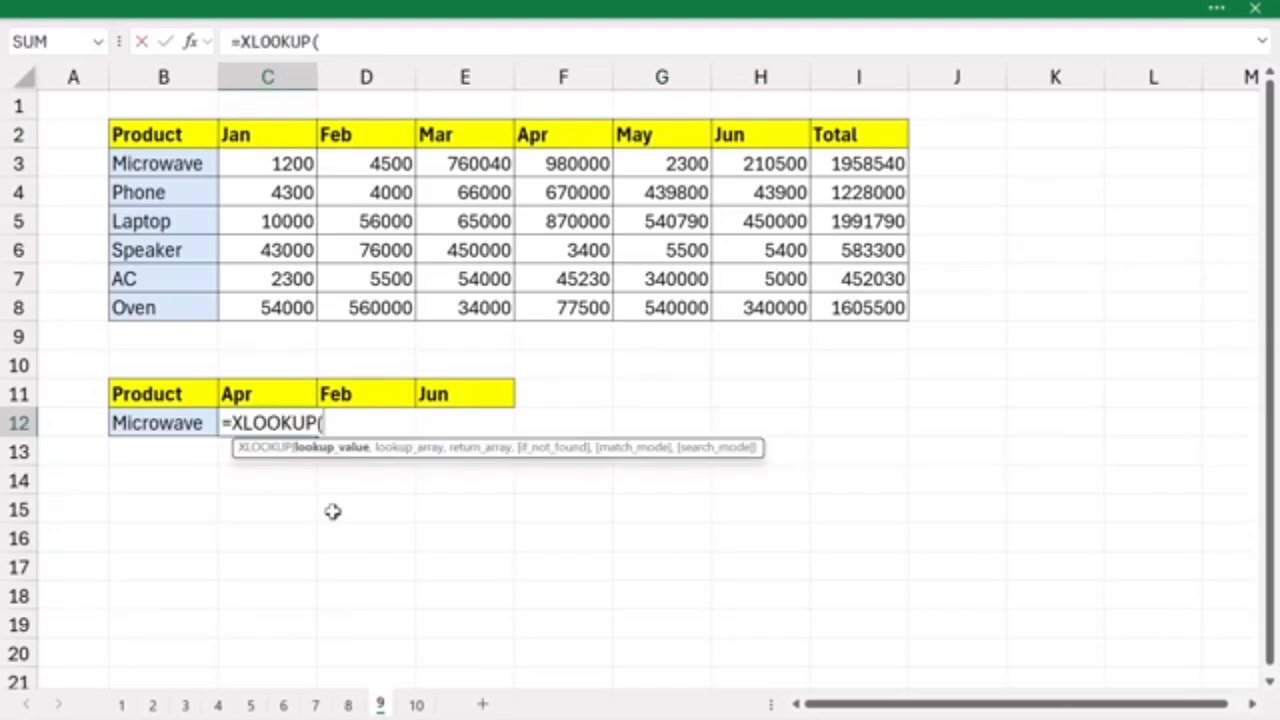
left_click(143, 424)
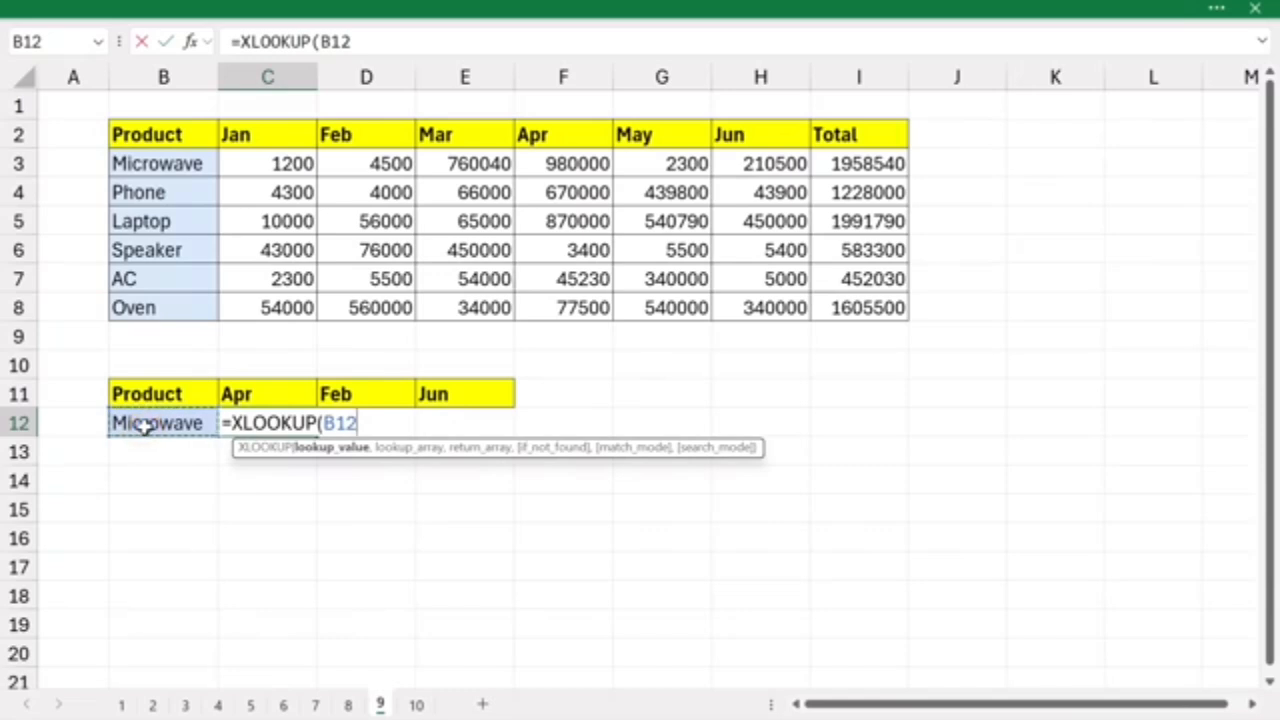
type(",")
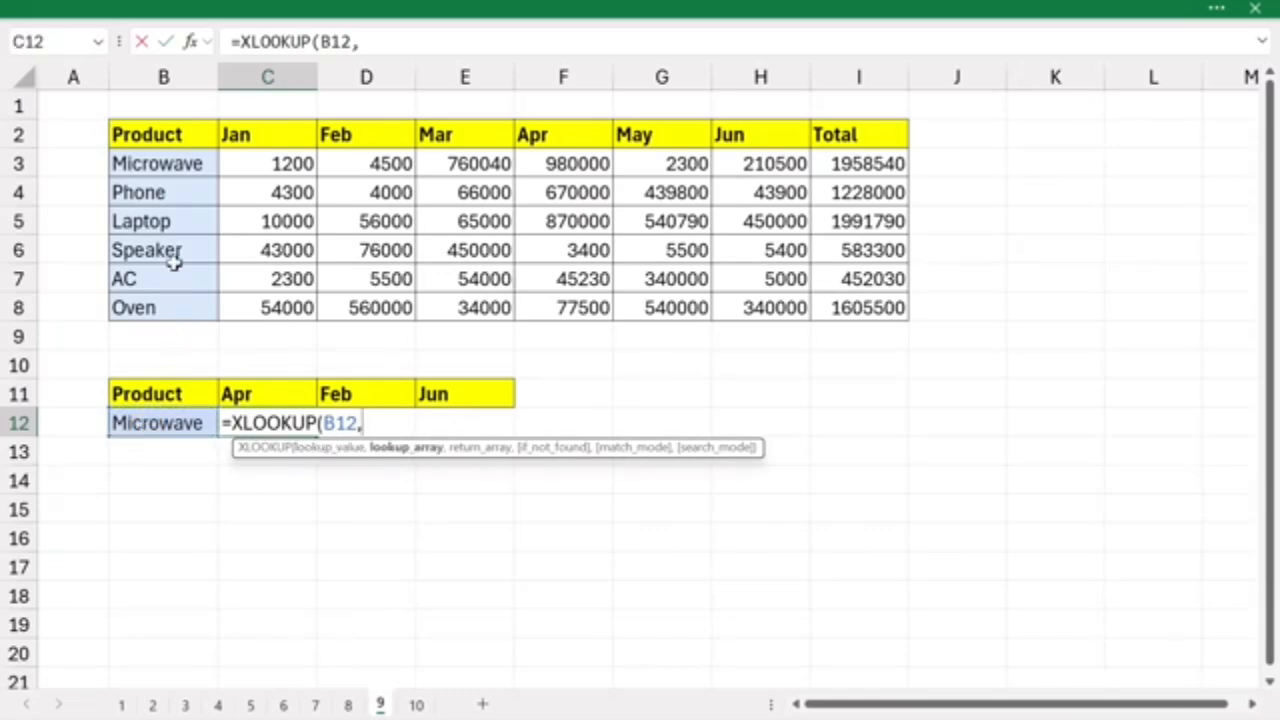
left_click_drag(154, 166, 150, 307)
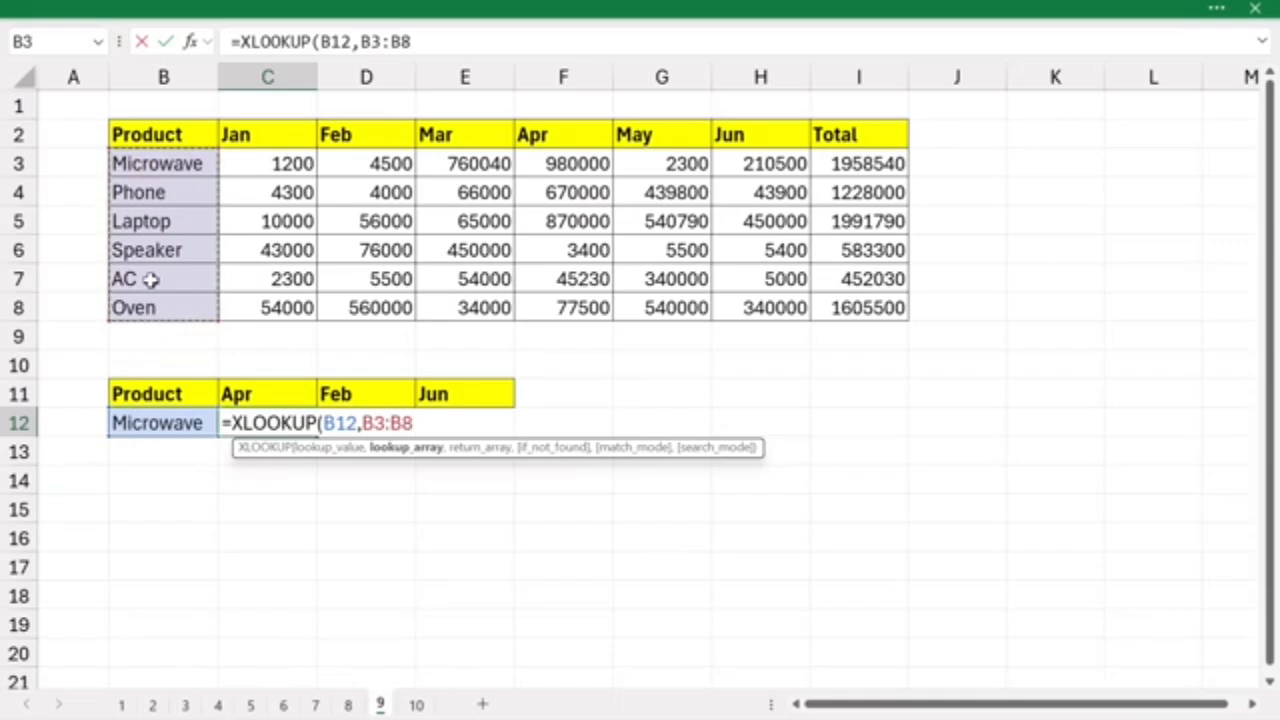
type(",")
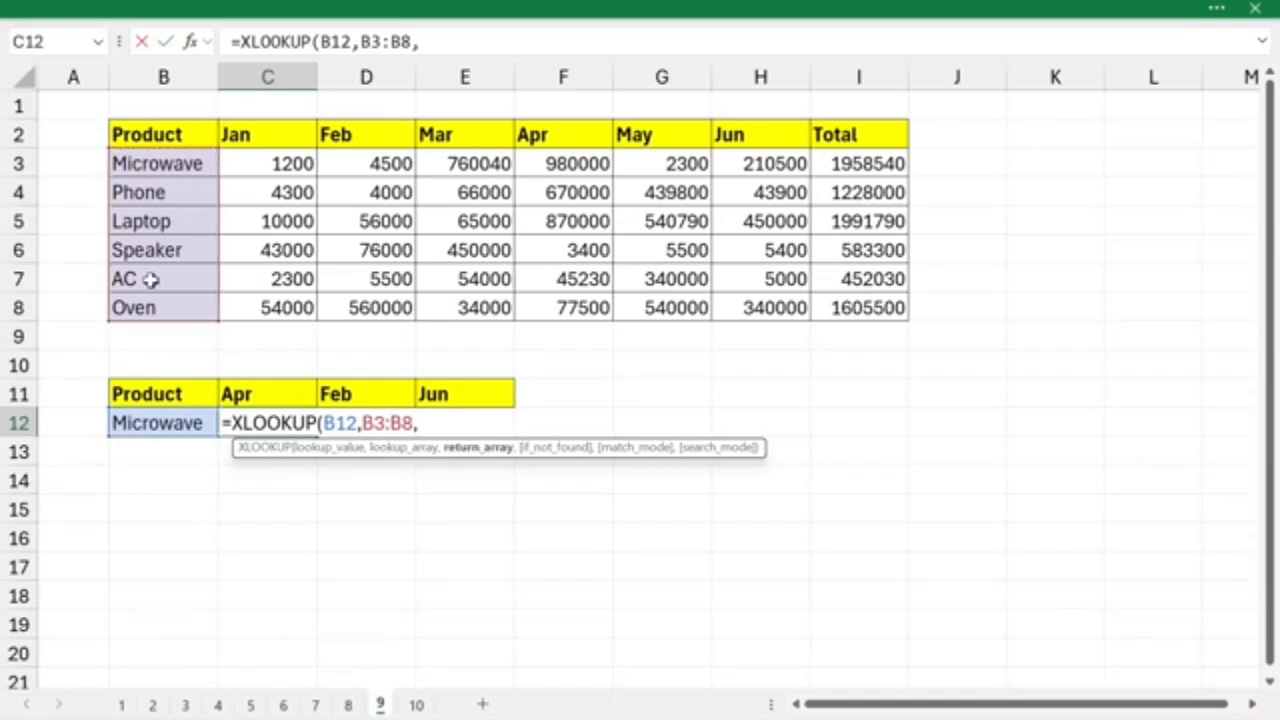
mouse_move(255, 163)
left_mouse_down()
mouse_move(729, 220)
mouse_move(820, 300)
mouse_move(815, 312)
left_mouse_up()
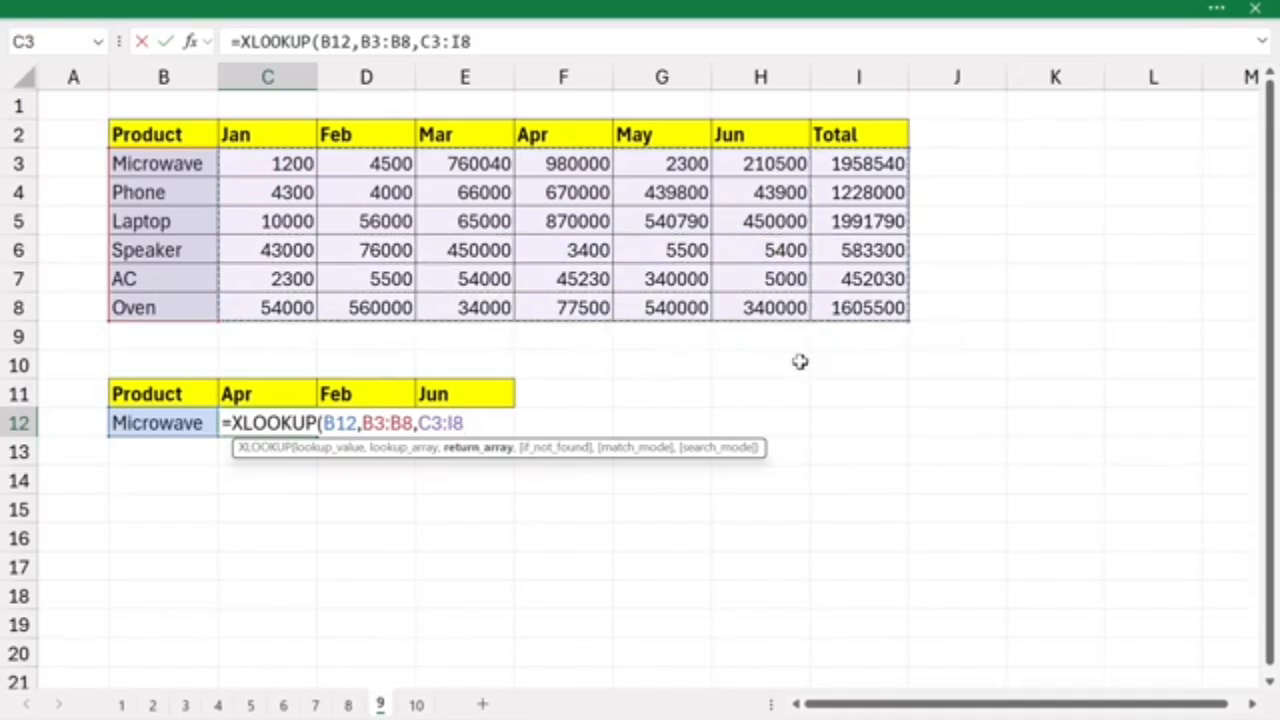
key("Return")
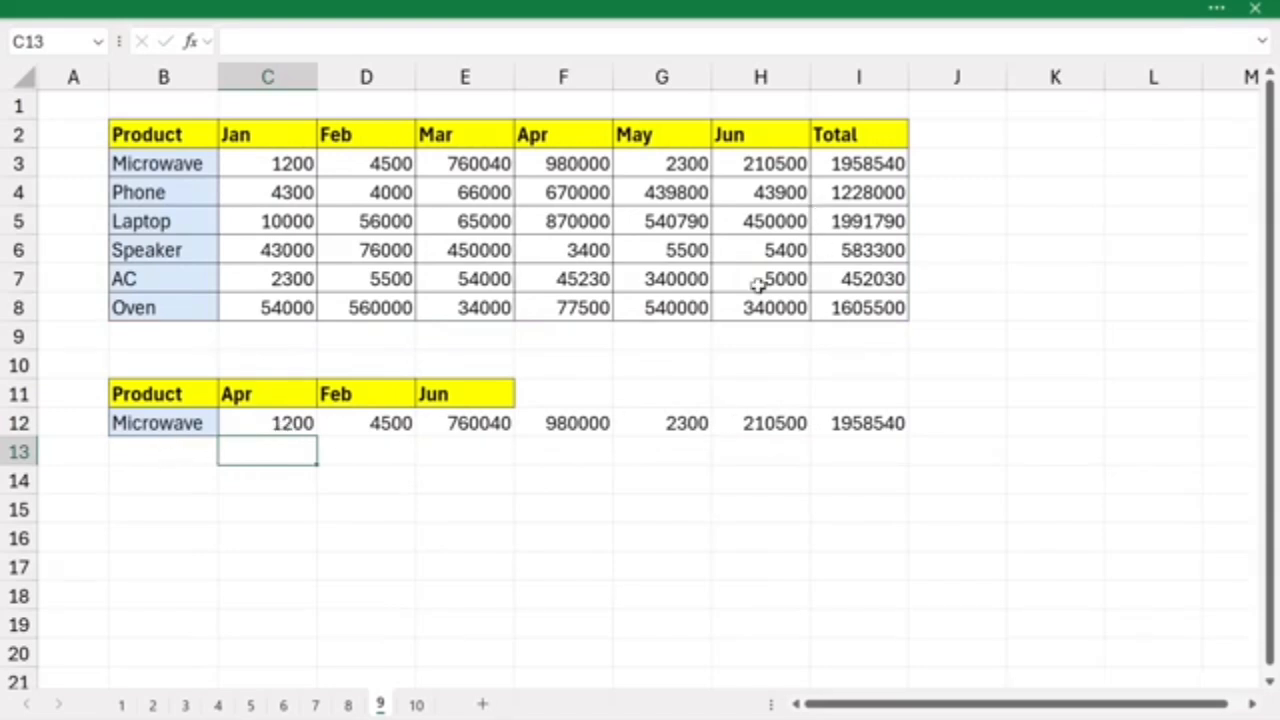
- Nest the existing XLOOKUP formula in C12 inside an outer XLOOKUP function
left_click(266, 418)
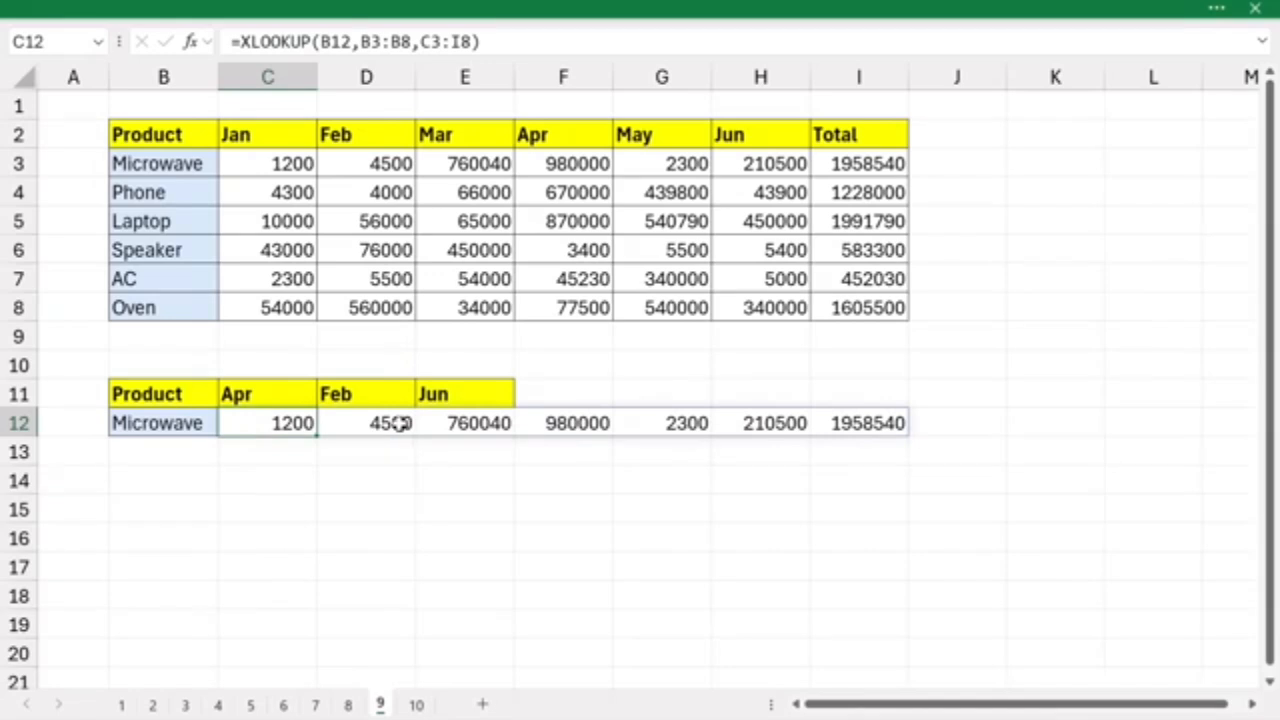
double_click(271, 418)
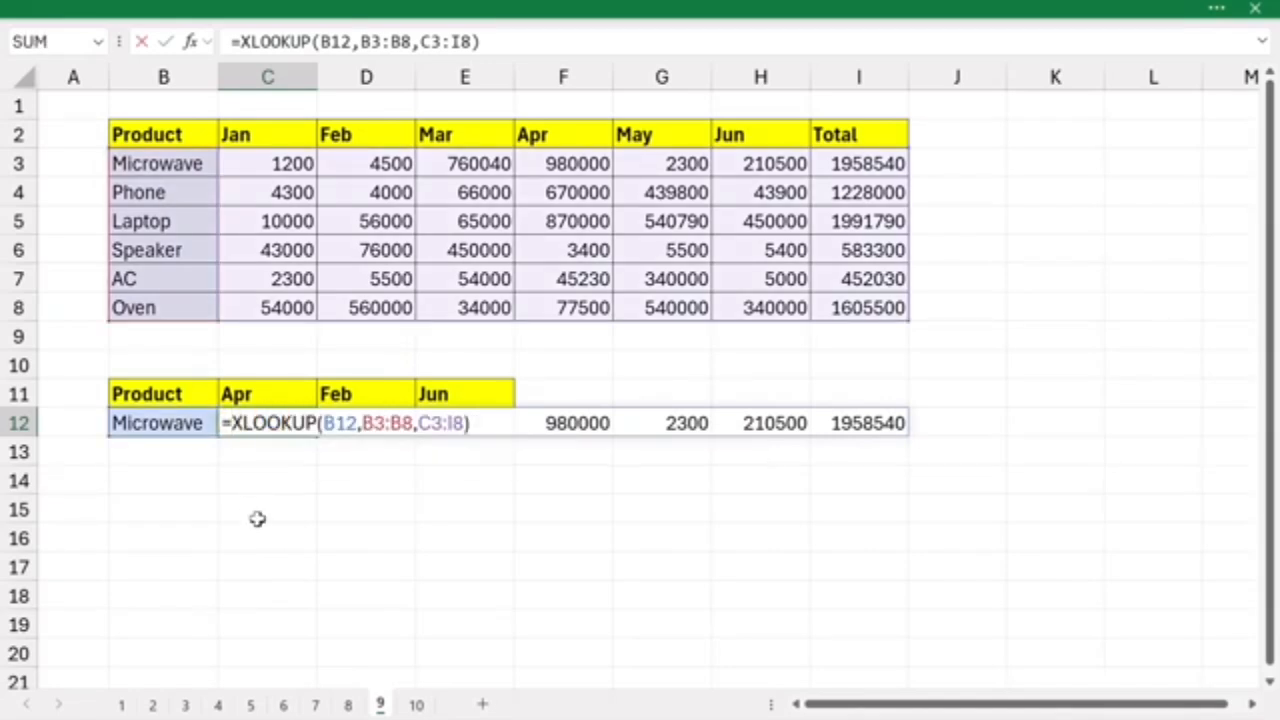
type("xlo")
key("BackSpace")
key("BackSpace")
type("lo")
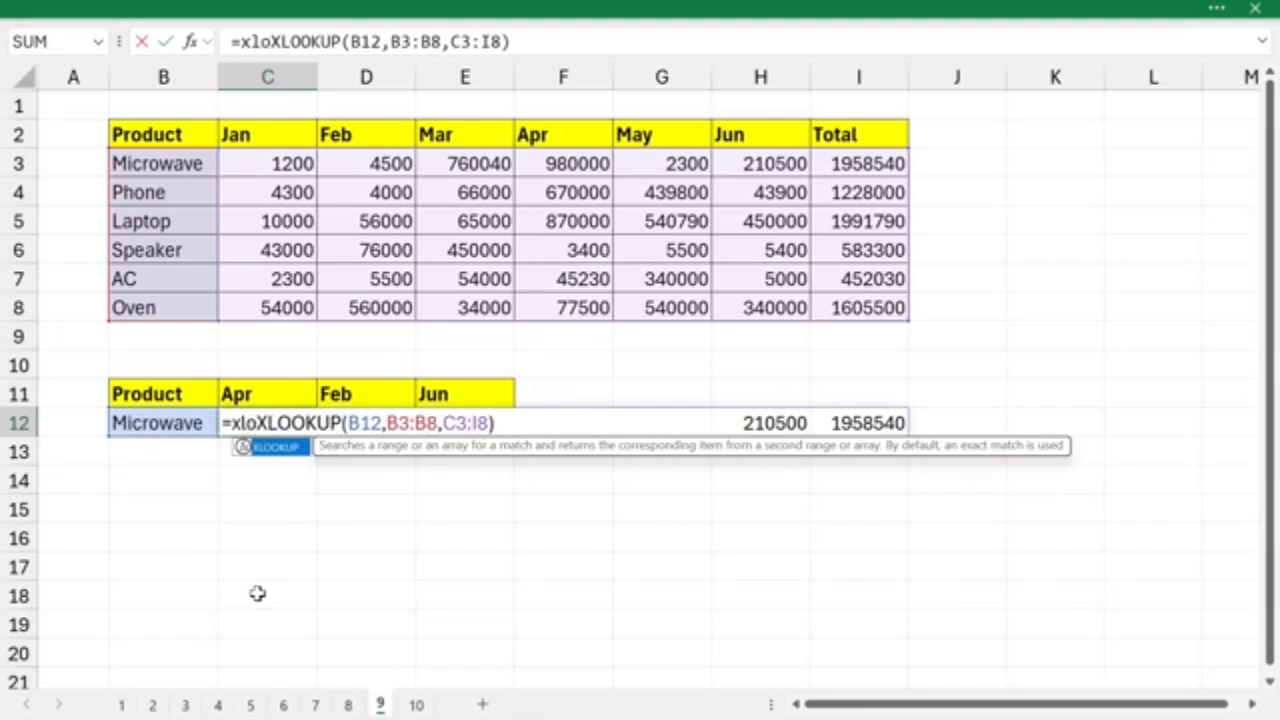
type("o")
key("Tab")
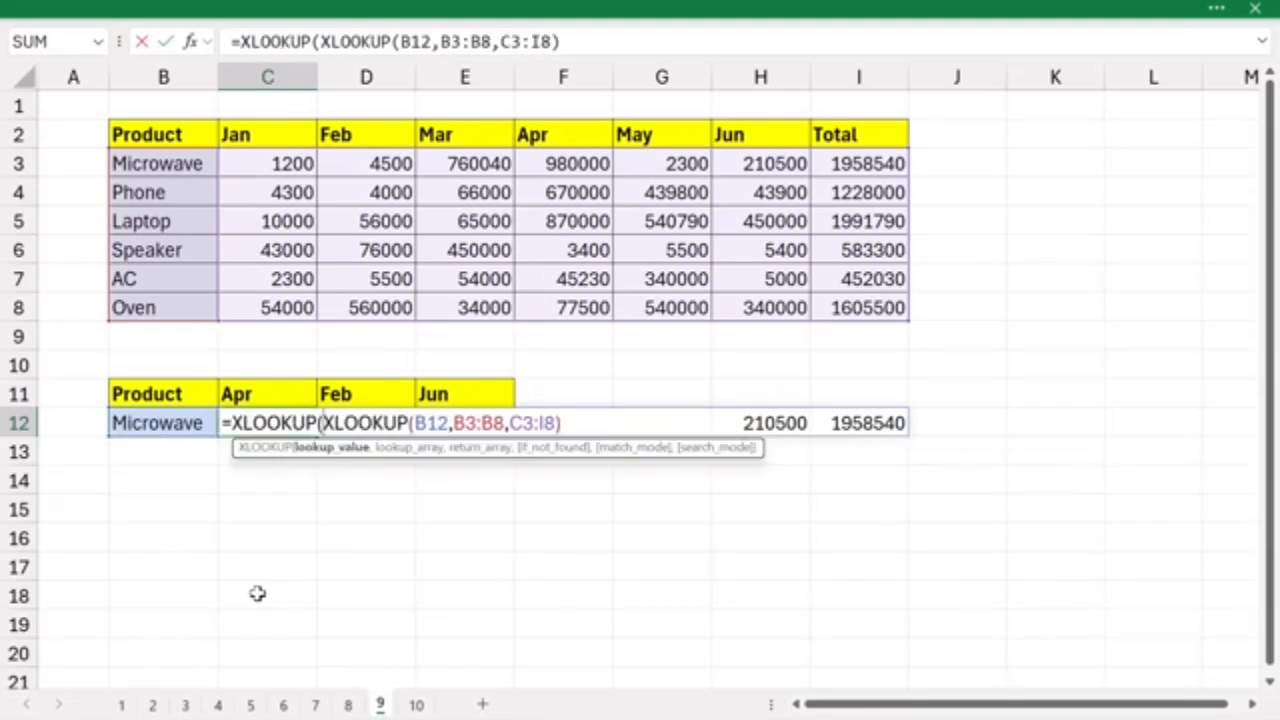
- Complete the nested formula in C12 as =XLOOKUP(C11:E11,C2:I2,XLOOKUP(B12,B3:B8,C3:I8)) to return only the Apr, Feb and Jun values
left_click(255, 394)
key("shift+Right")
key("shift+Right")
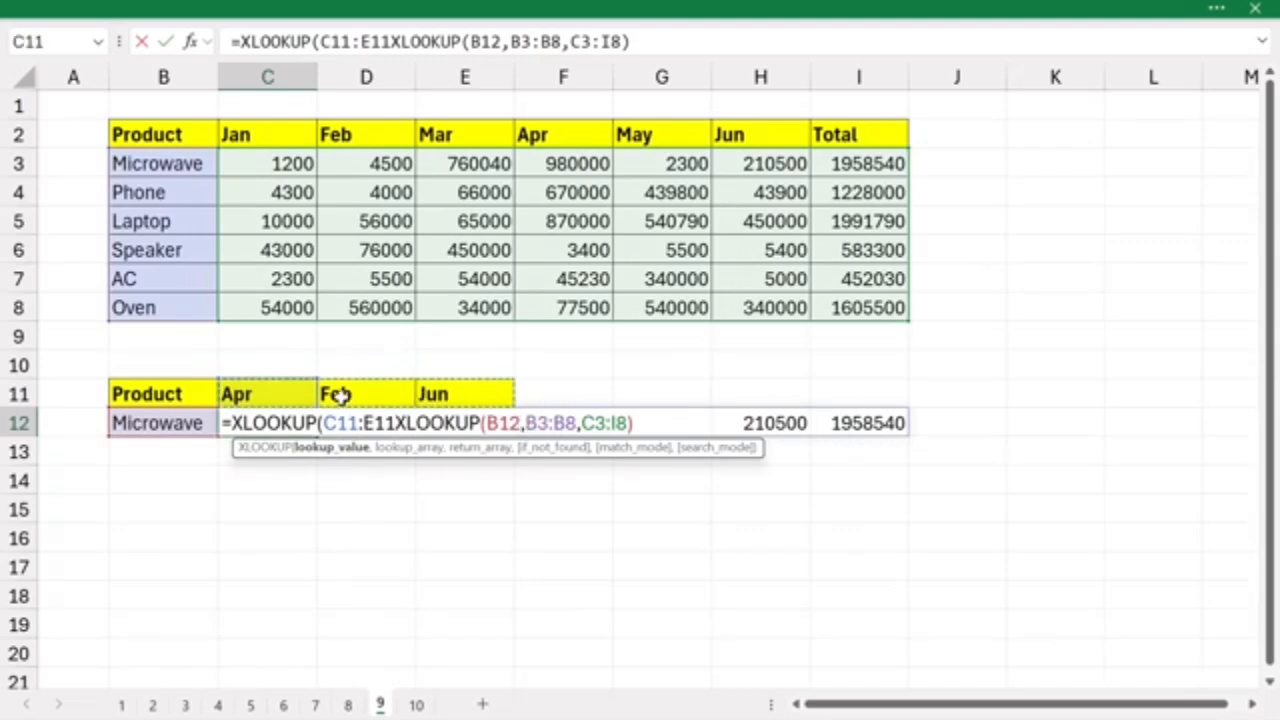
type(",")
left_click(297, 134)
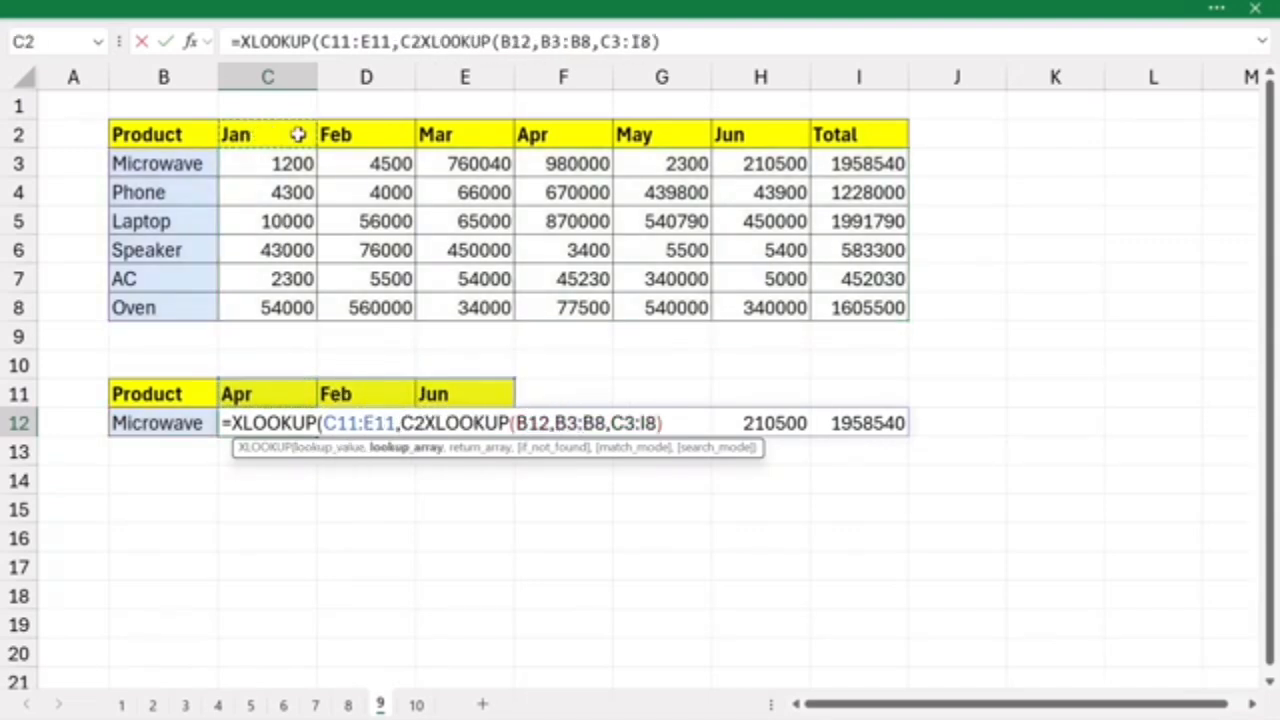
left_click_drag(297, 134, 866, 134)
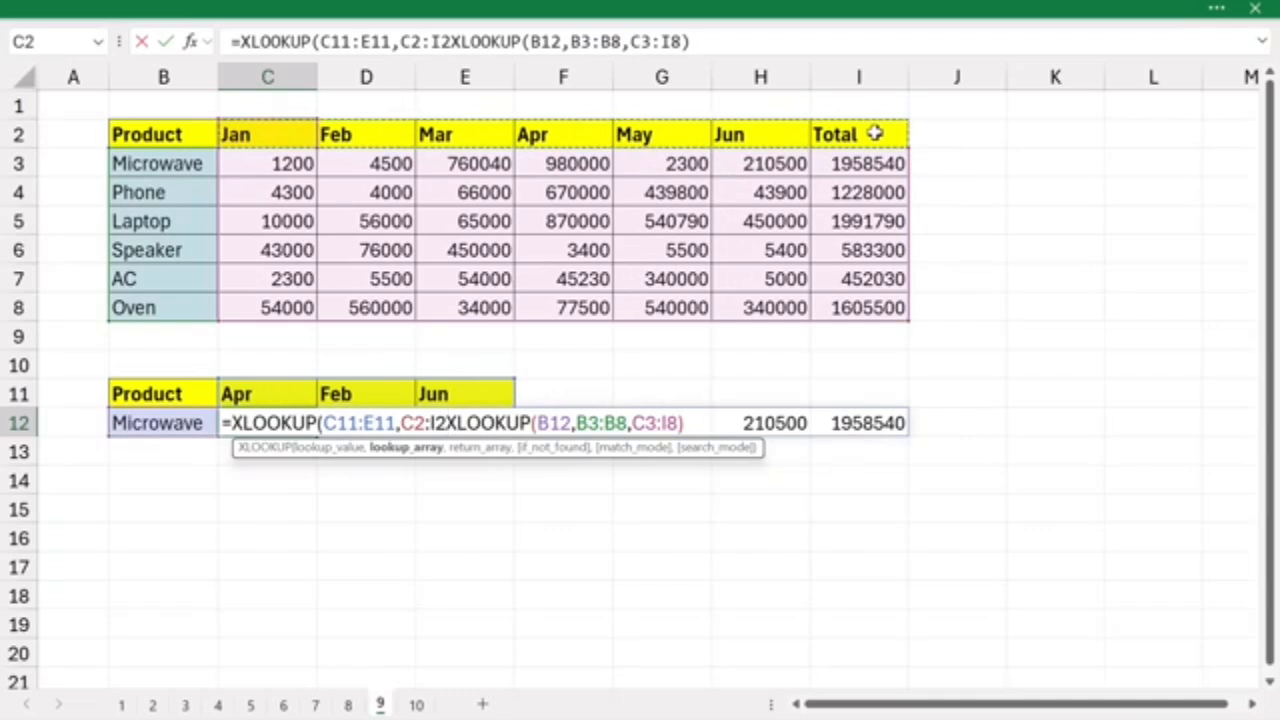
type(",")
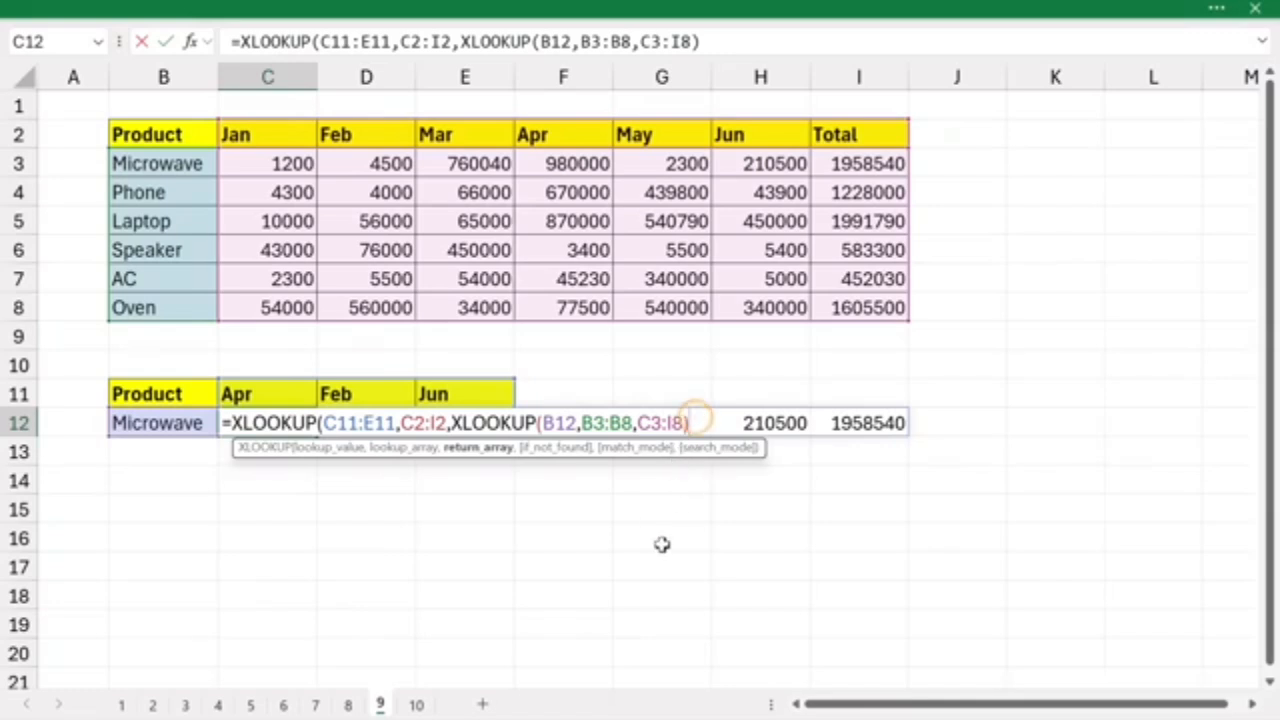
type(")")
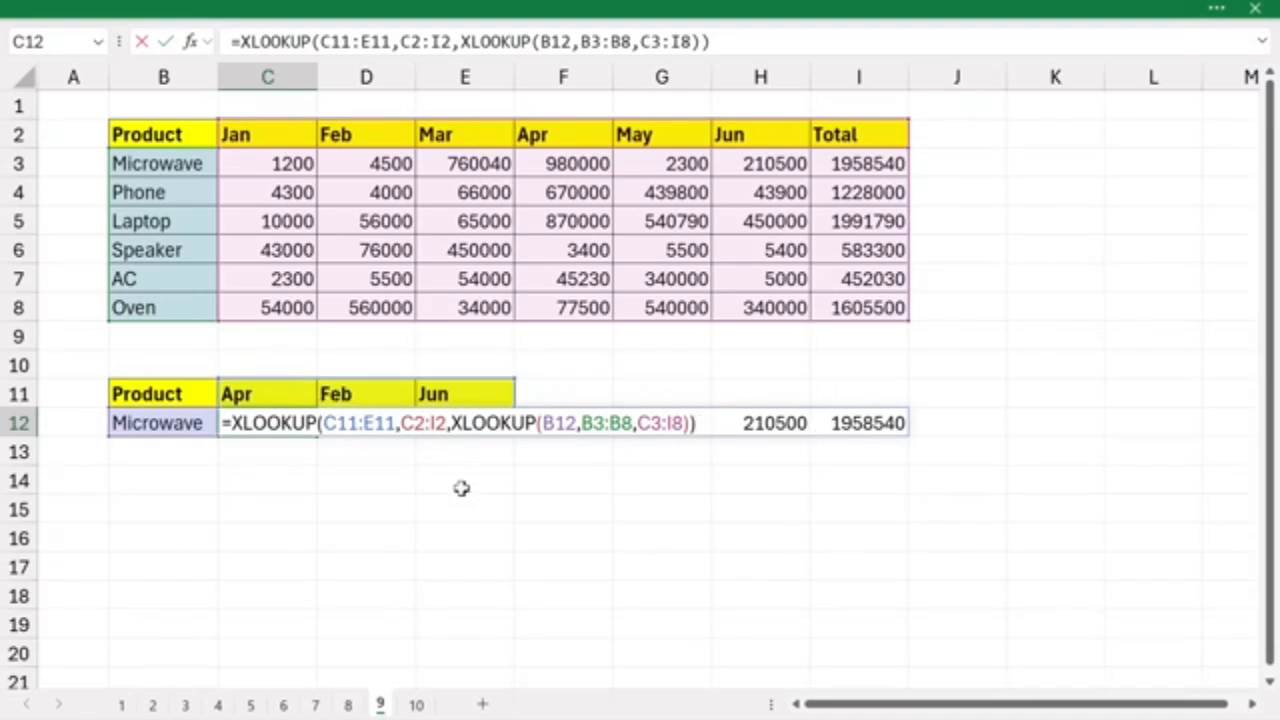
- Commit the nested XLOOKUP formula in C12 and compare its Apr and Feb results with the Microwave row in the source table
key("Return")
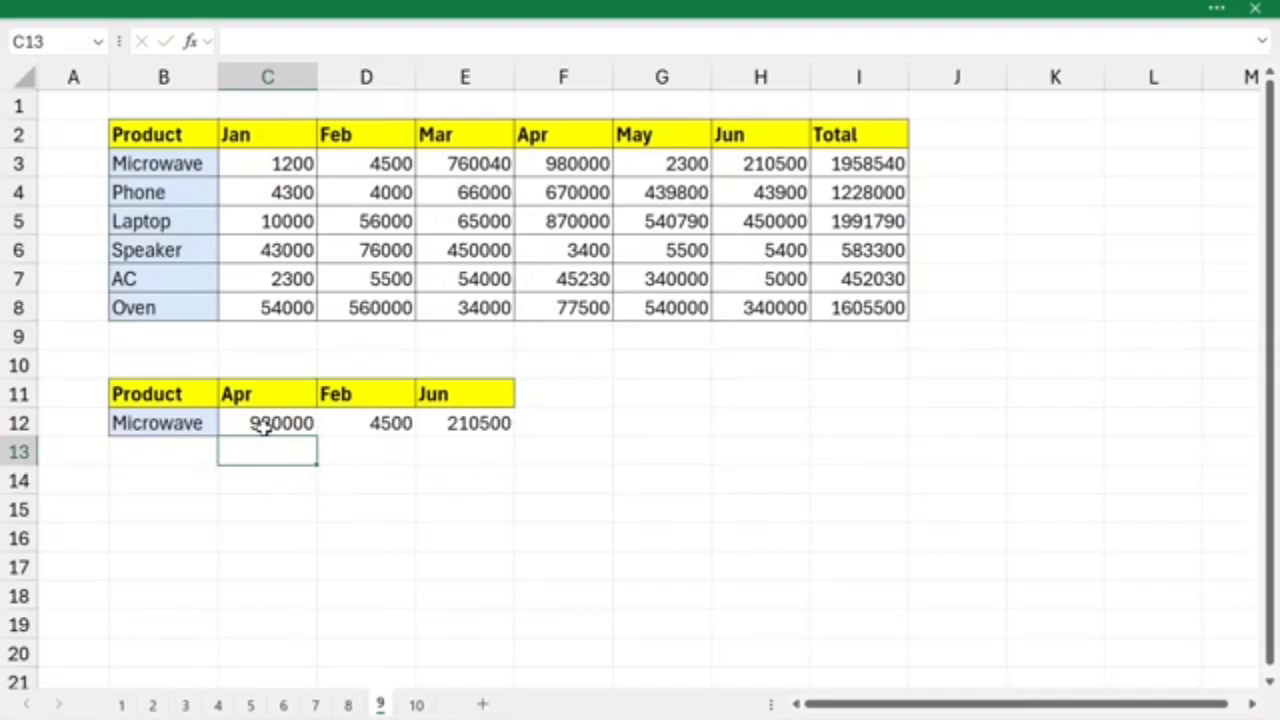
left_click_drag(194, 166, 890, 160)
left_click(551, 163)
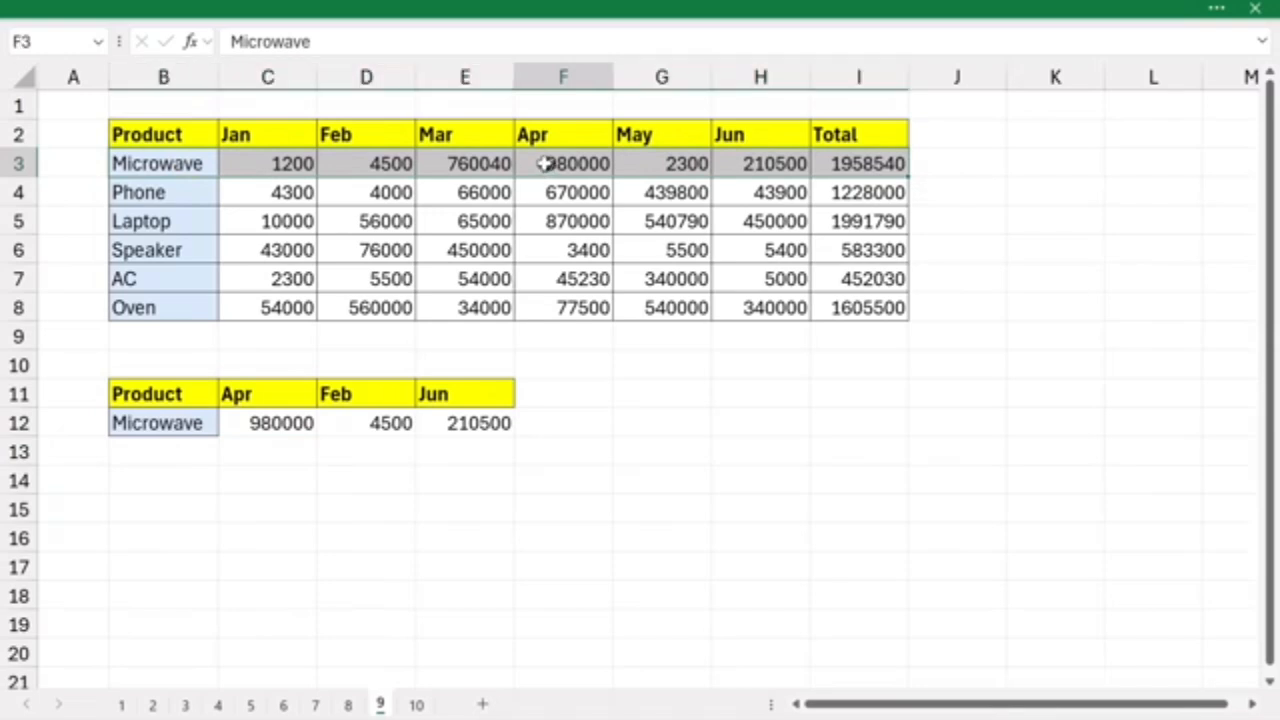
left_click(372, 430)
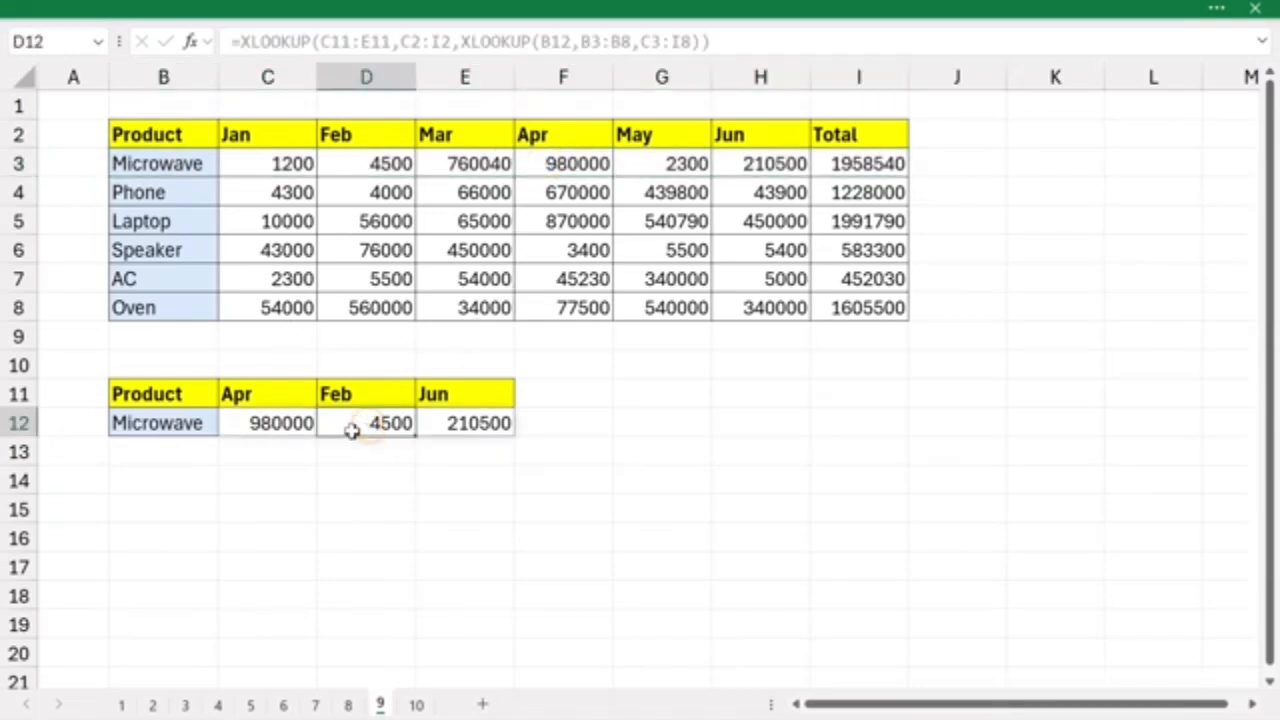
left_click(347, 163)
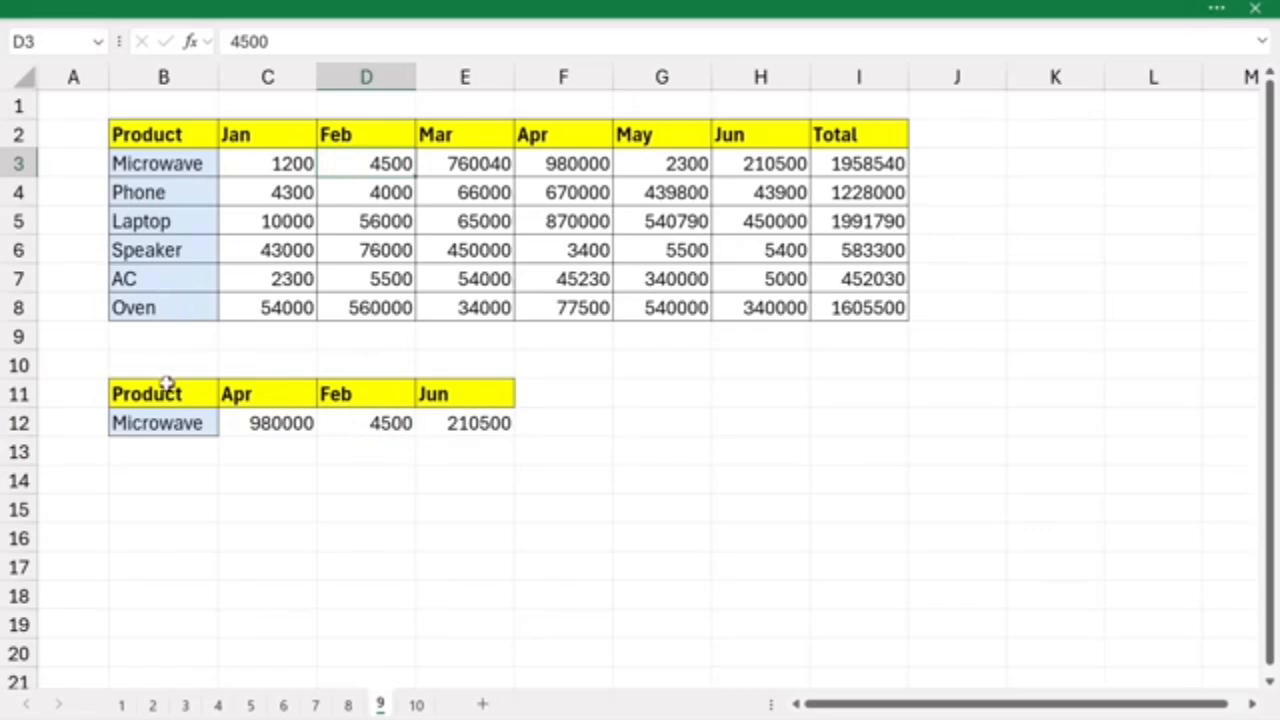
- Set the lookup product in B12 to ac and check the returned Apr value against the AC row
left_click(165, 422)
type("ac")
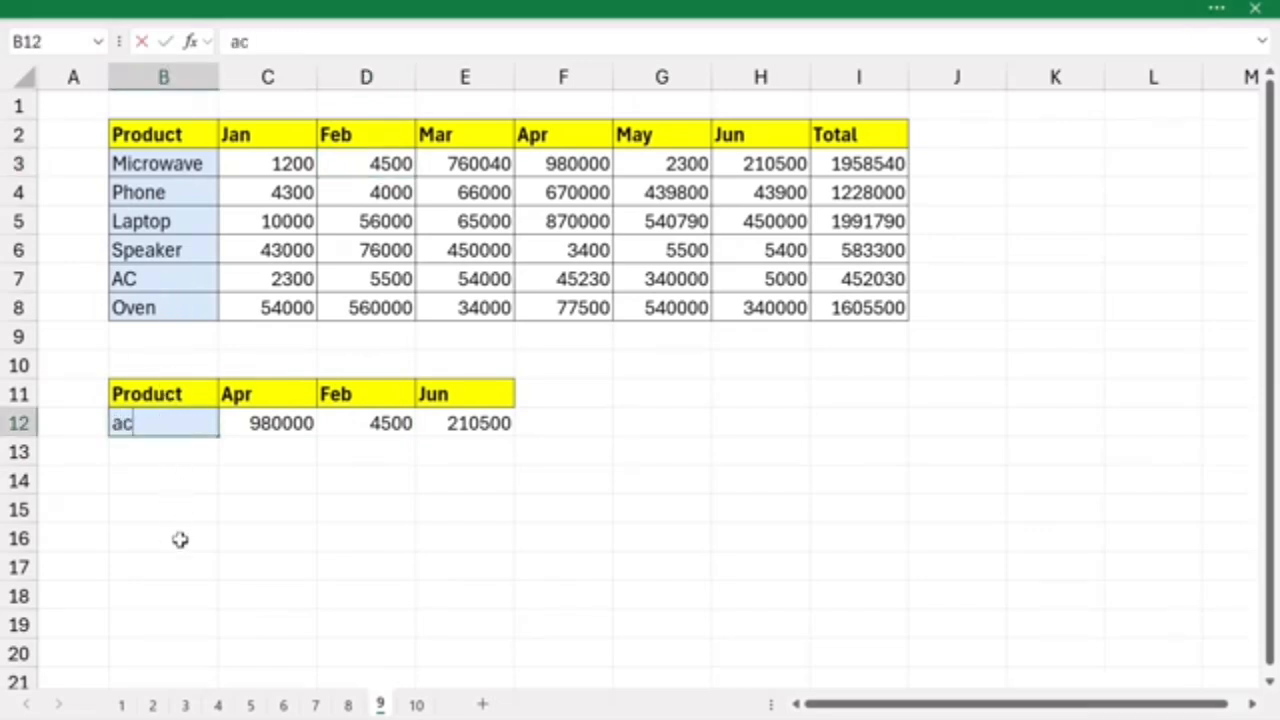
key("Return")
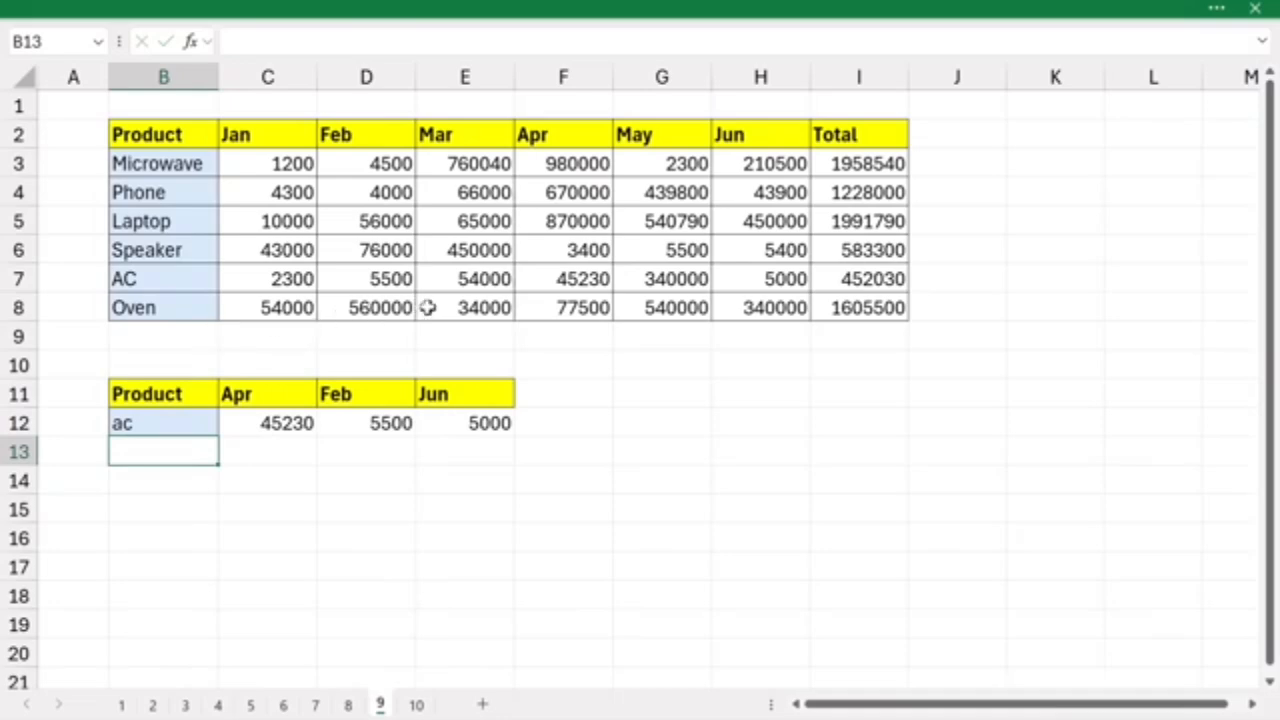
left_click(553, 276)
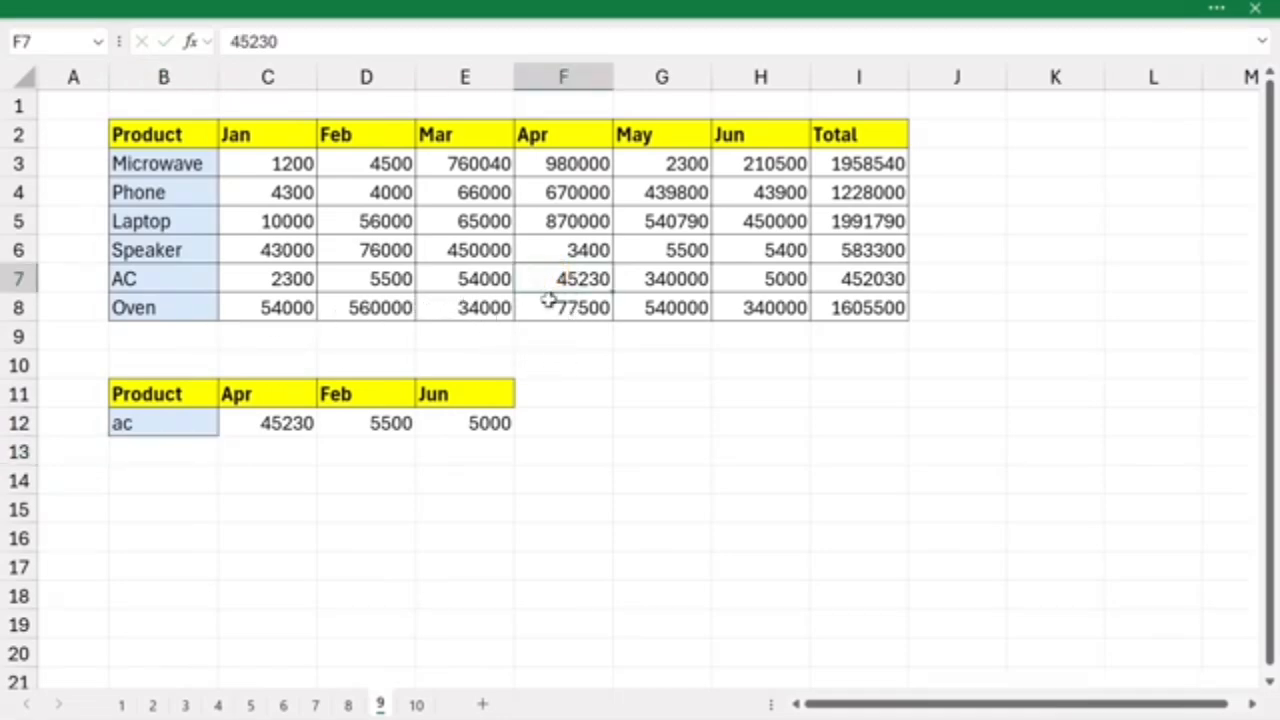
left_click(300, 420)
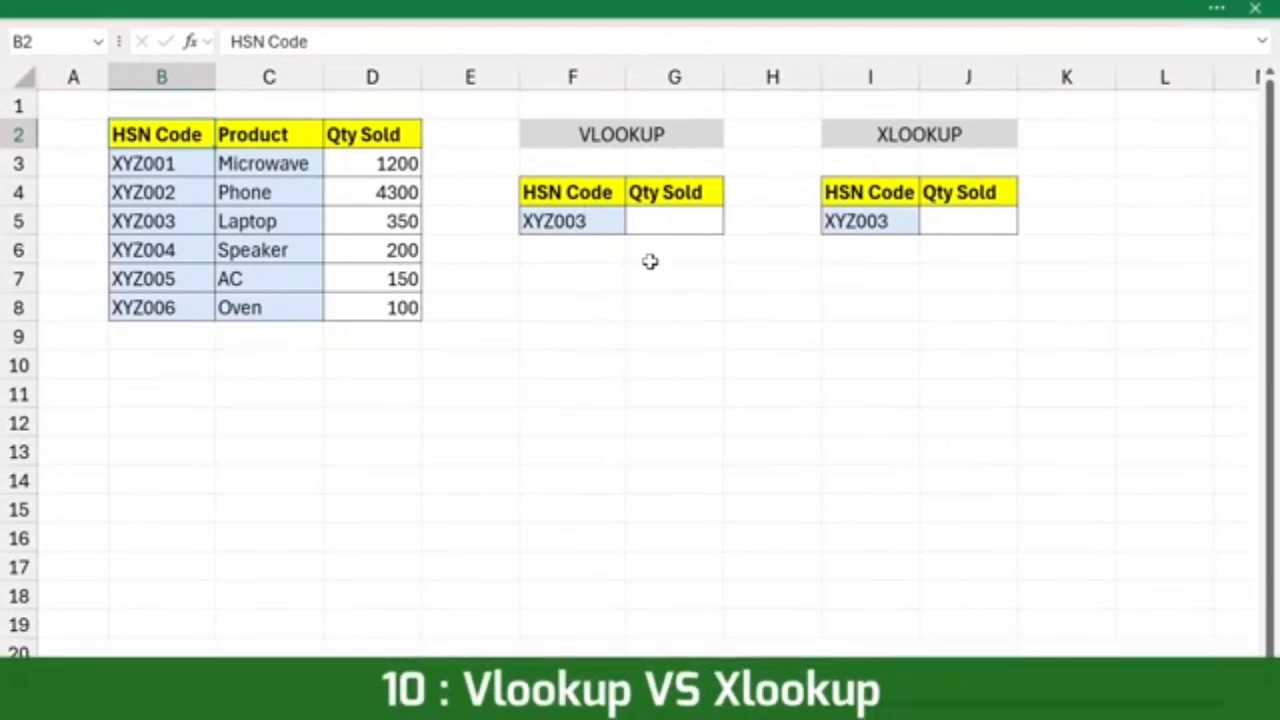
- On sheet 10, enter =VLOOKUP(F5,B2:D8,3,0) in G5 to return the quantity sold for the HSN code
left_click(606, 222)
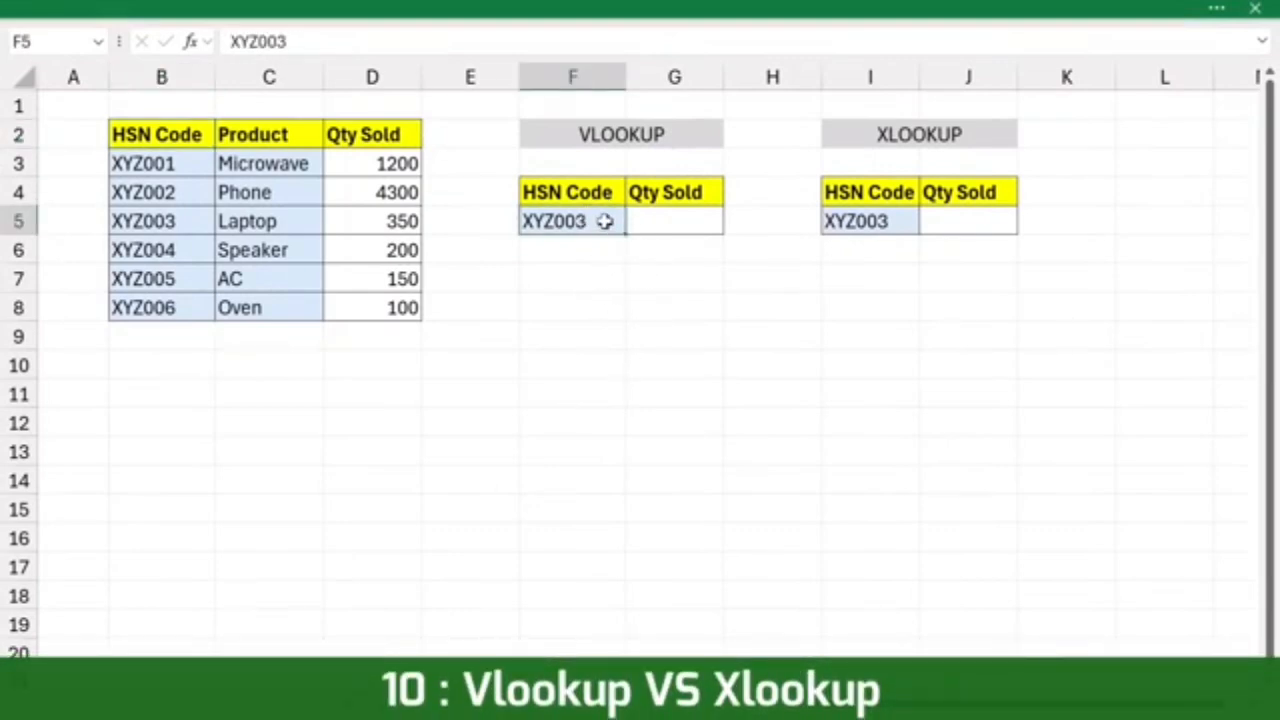
left_click_drag(186, 171, 168, 282)
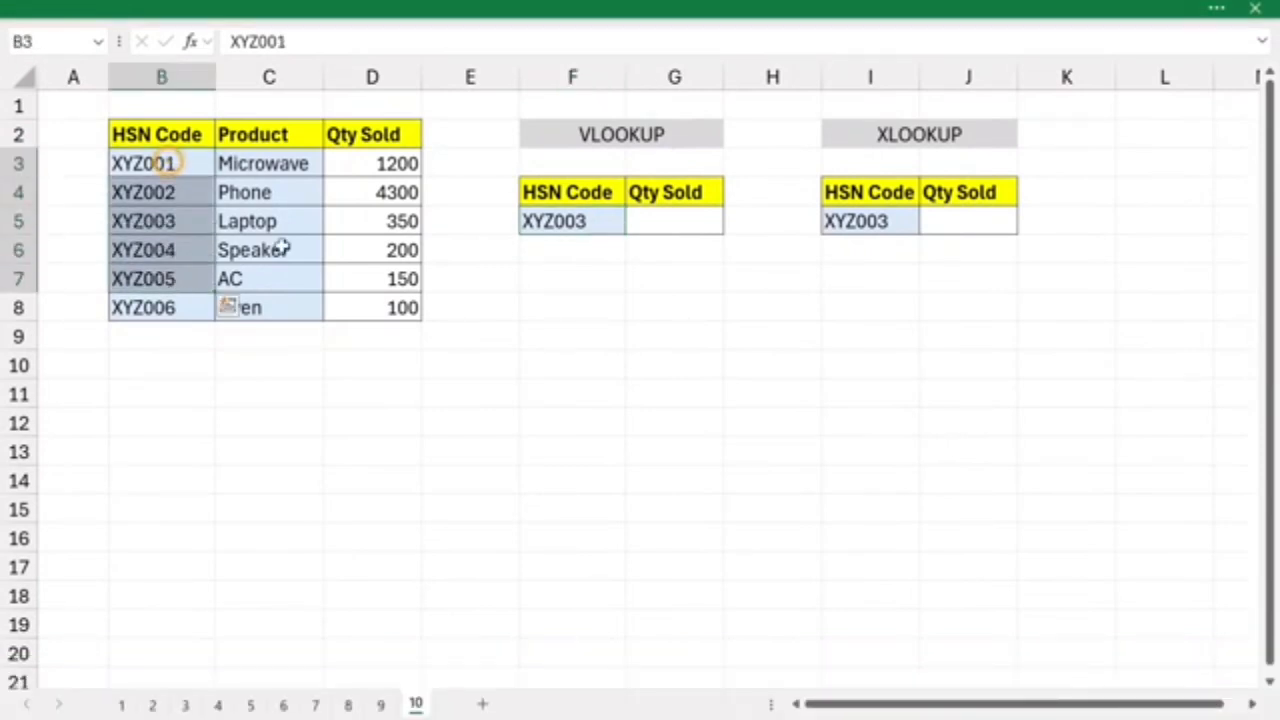
left_click(663, 216)
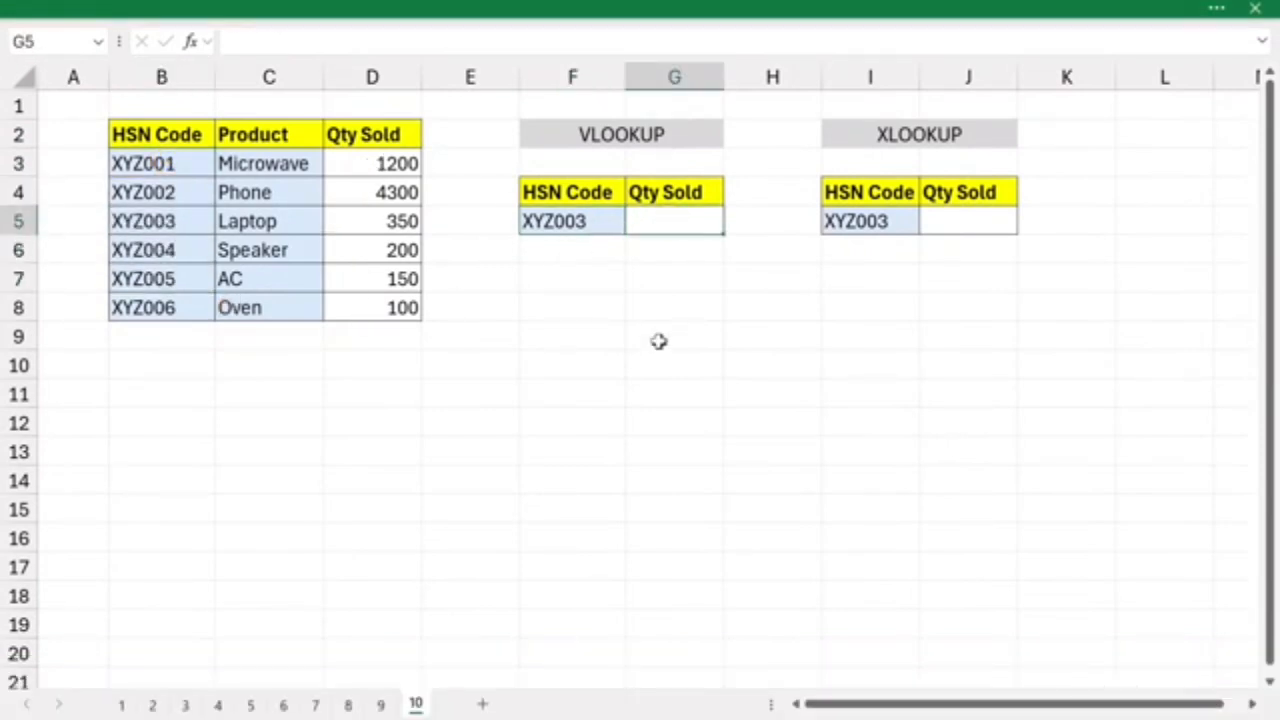
type("=vloo")
key("Tab")
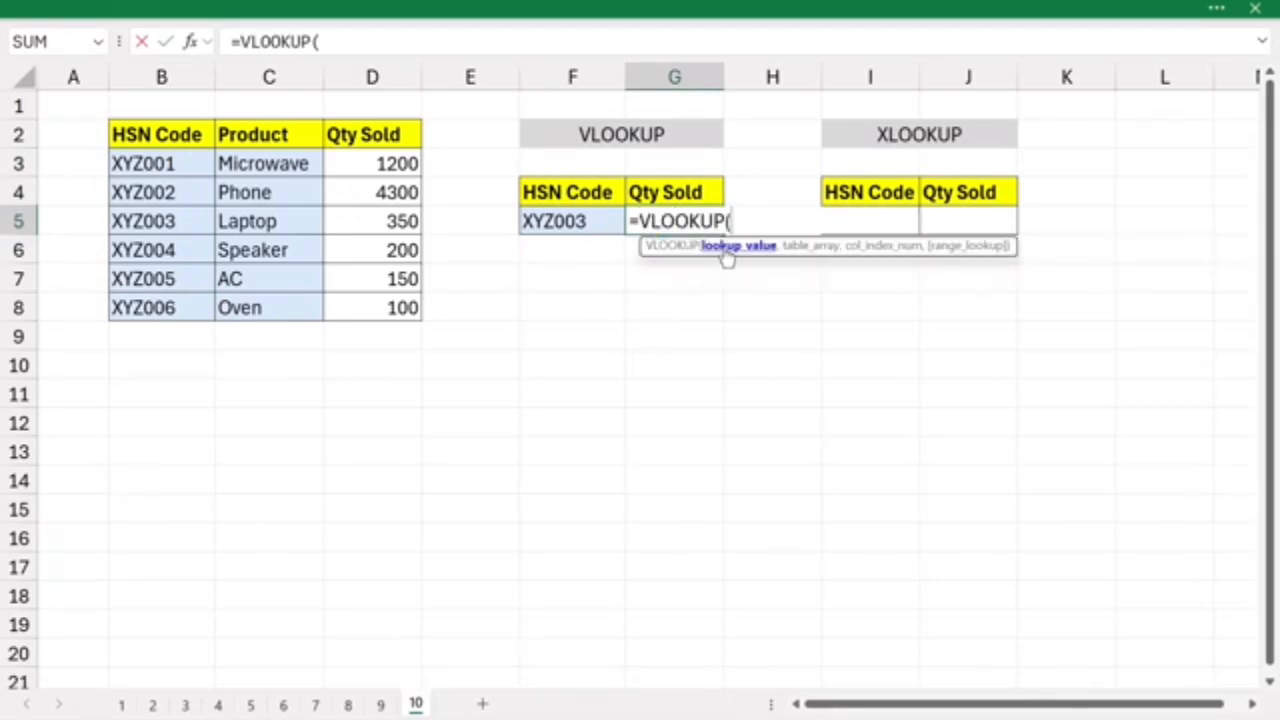
left_click(600, 221)
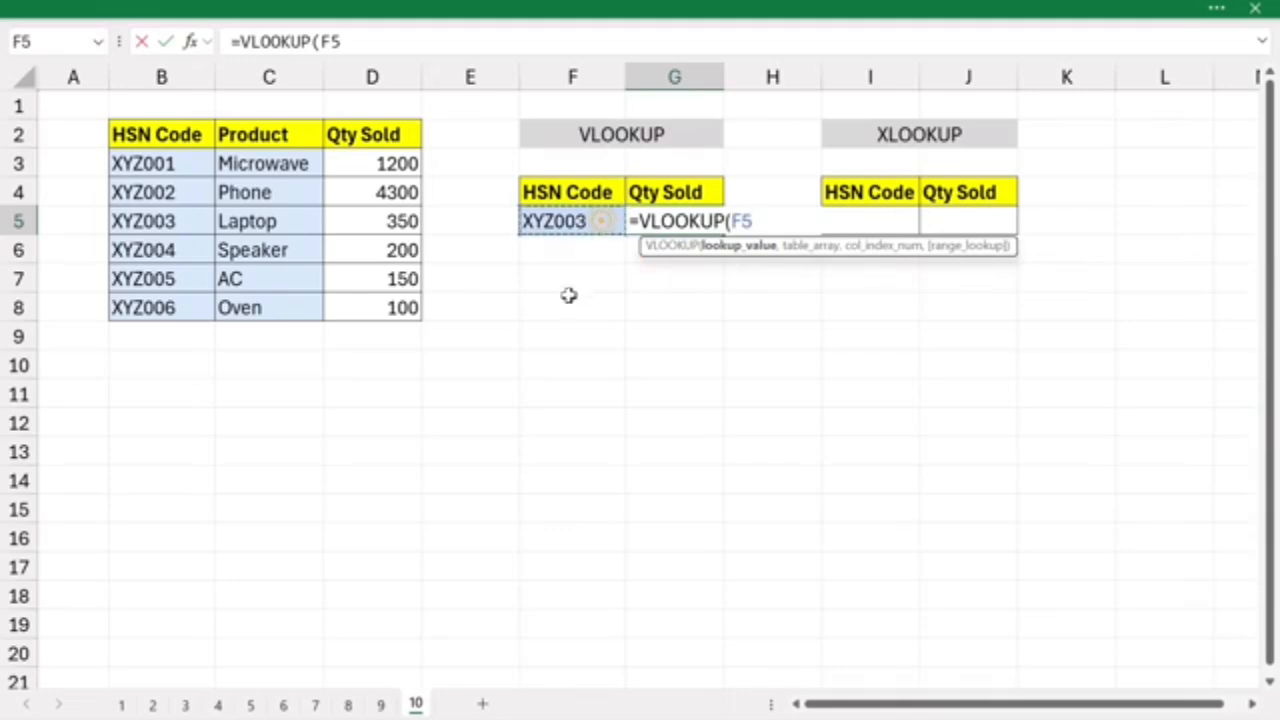
type(",")
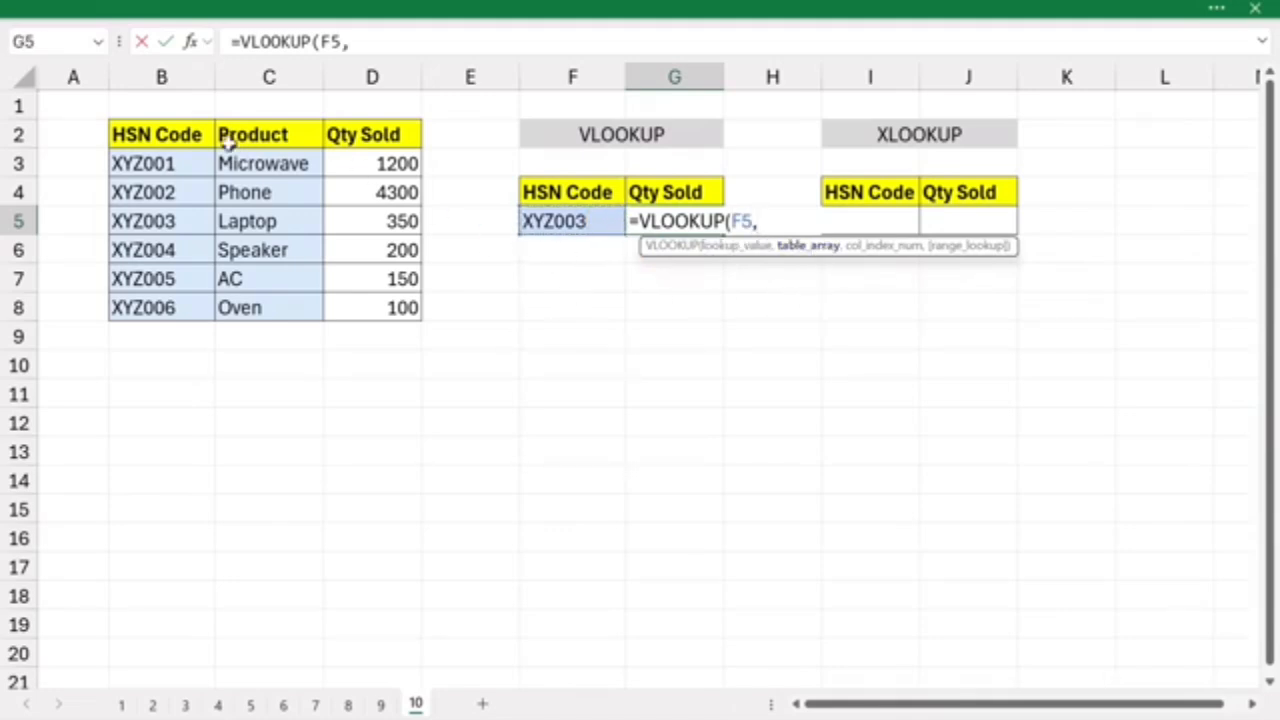
left_click_drag(184, 137, 400, 308)
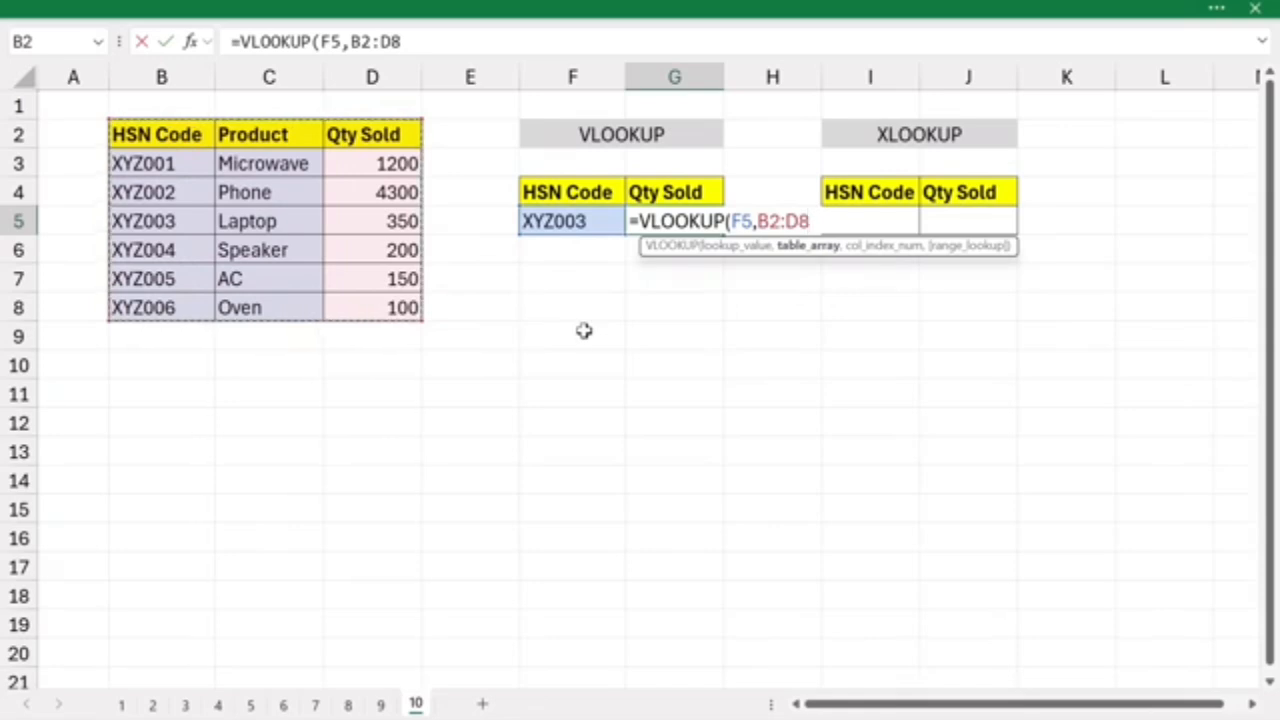
type(",3")
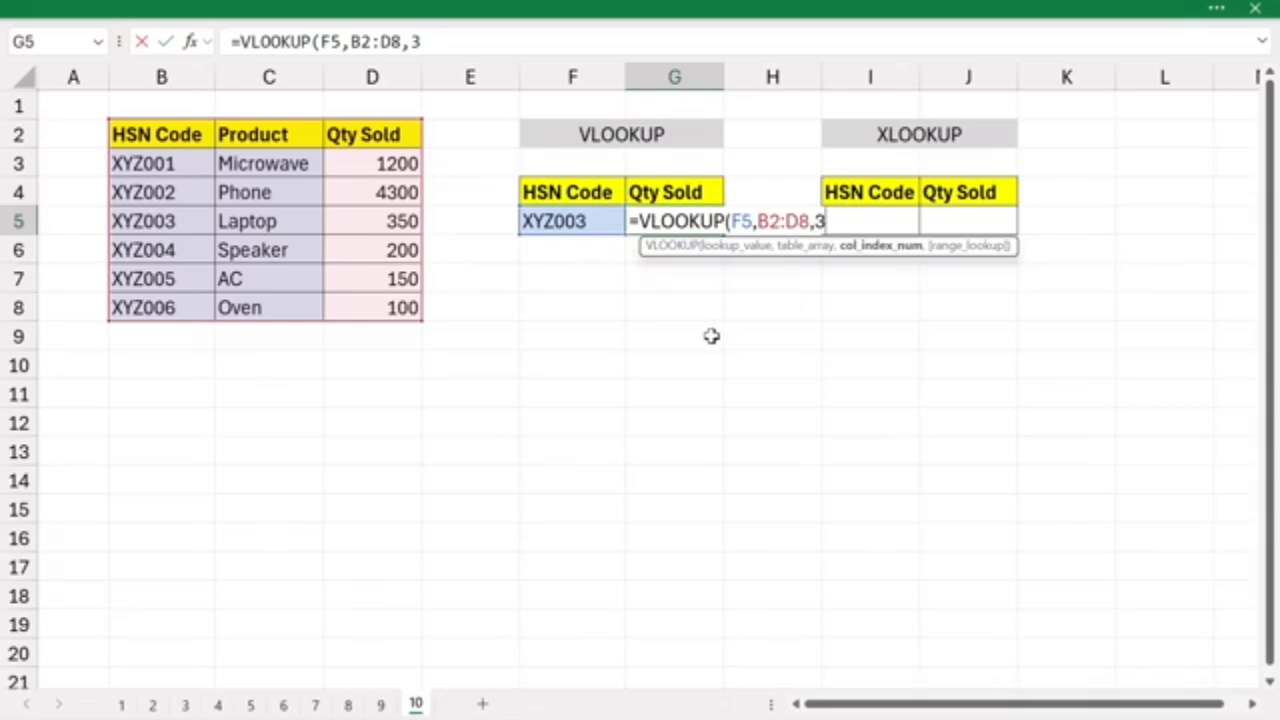
type(",")
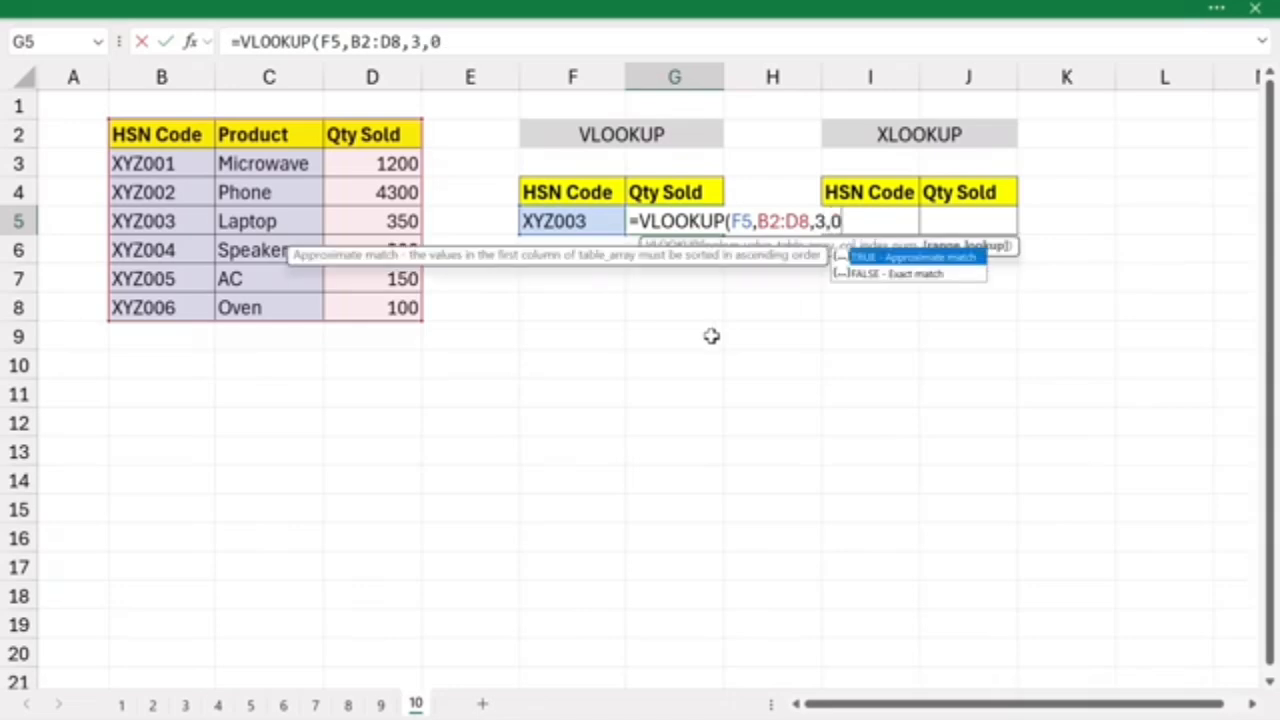
type("0)")
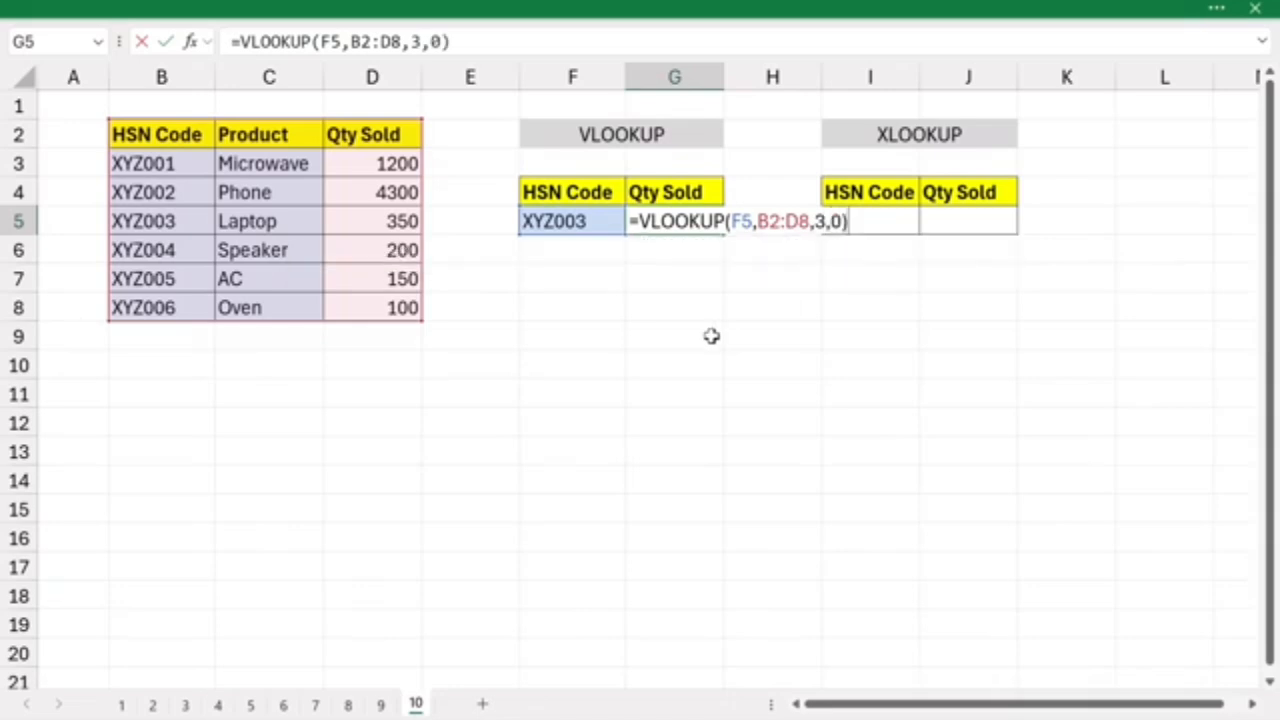
key("Return")
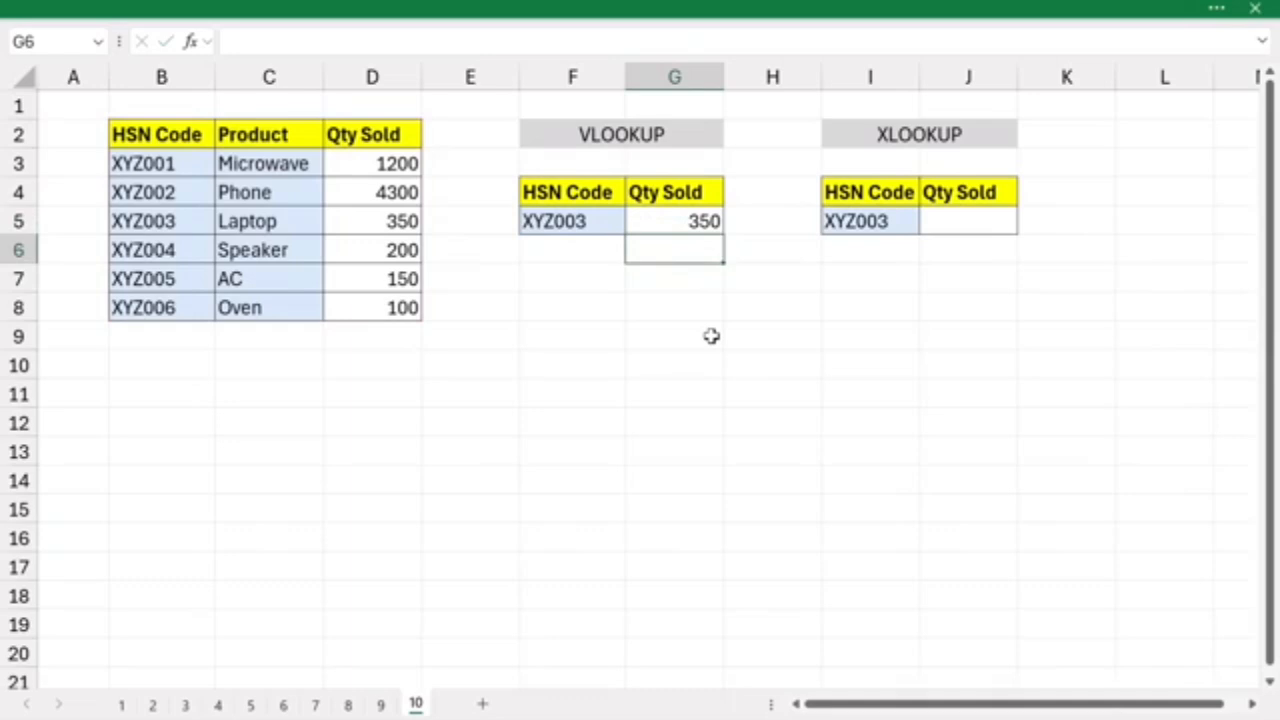
- Enter =XLOOKUP(I5,B3:B8,D3:D8) in J5 to return the quantity sold for the HSN code
left_click(945, 219)
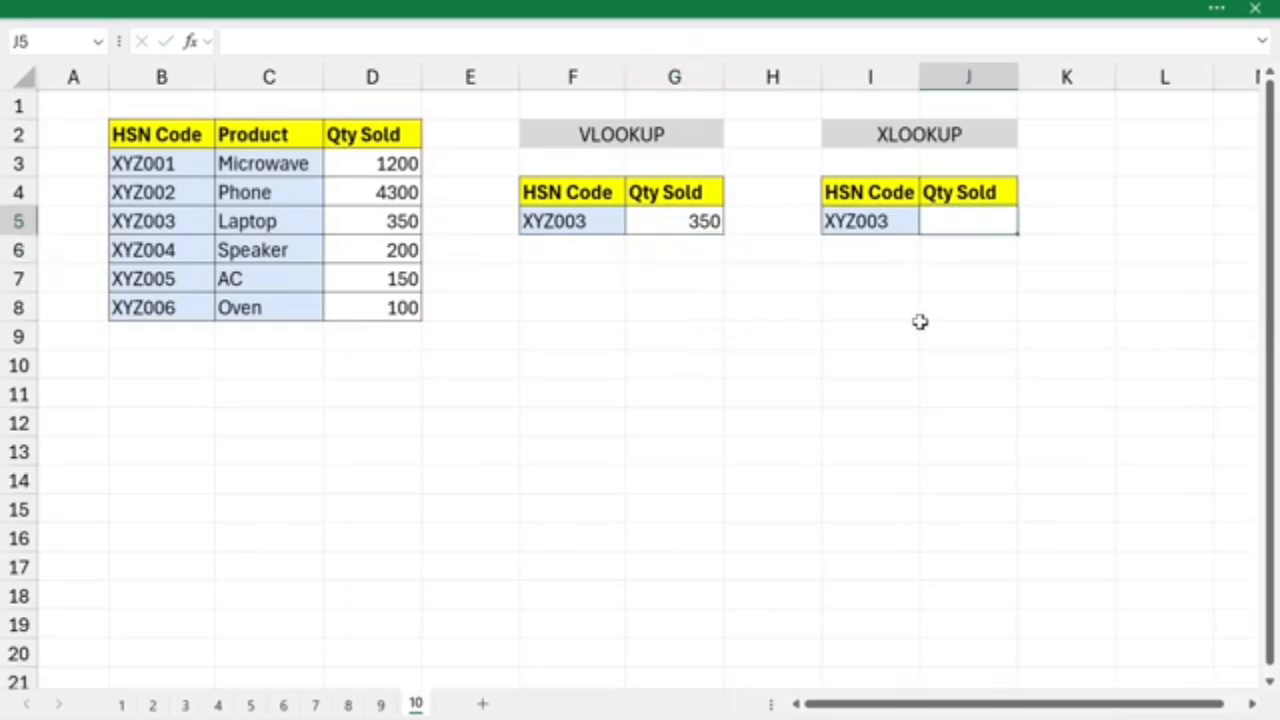
type("=xlo")
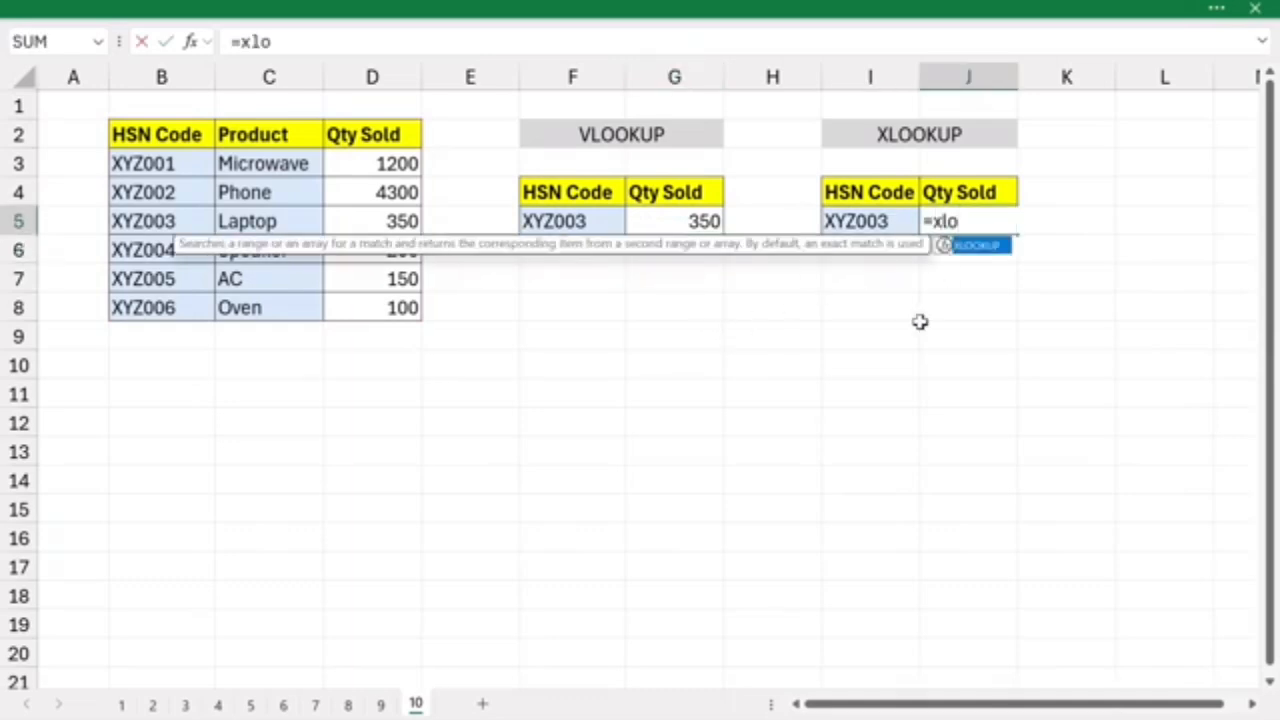
key("Tab")
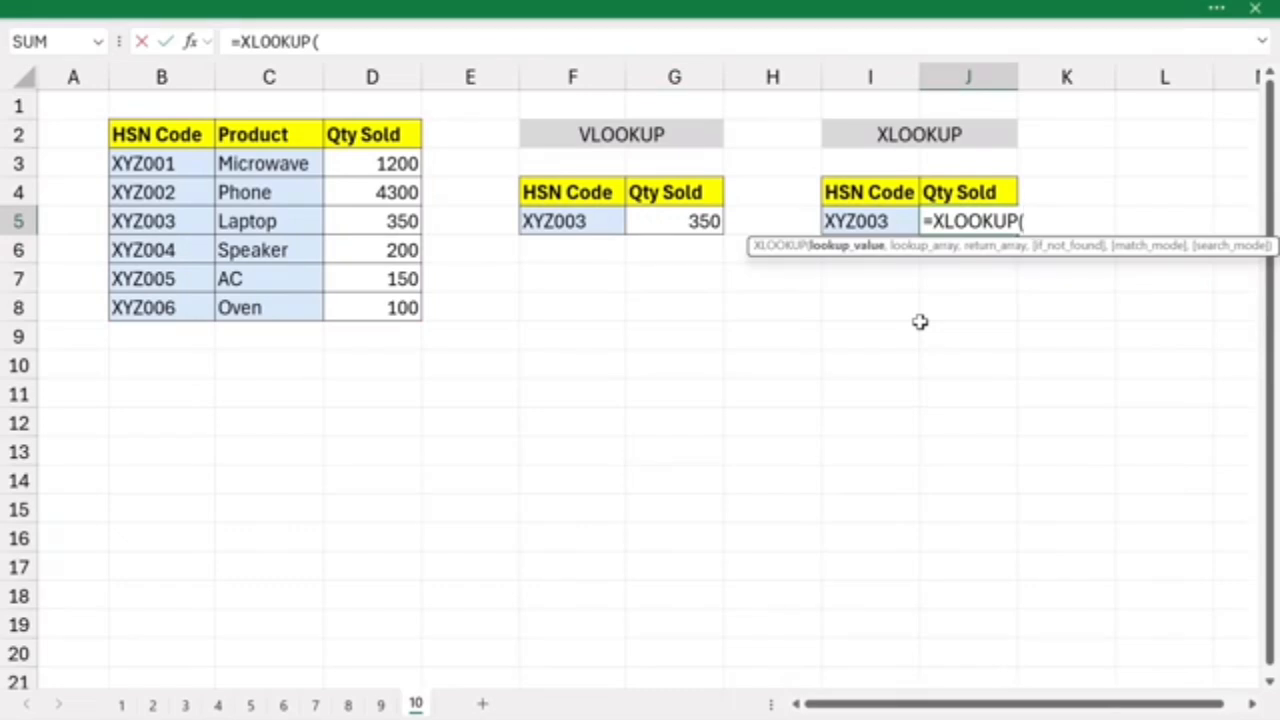
left_click(895, 221)
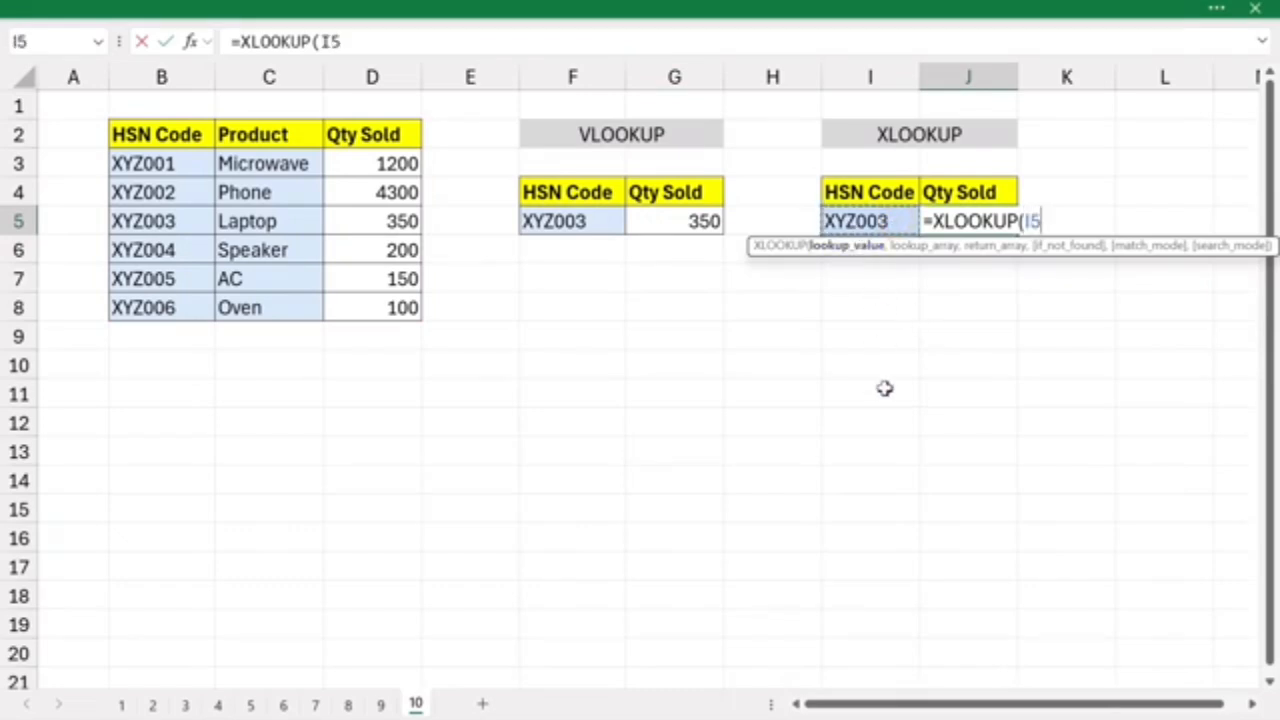
type(",")
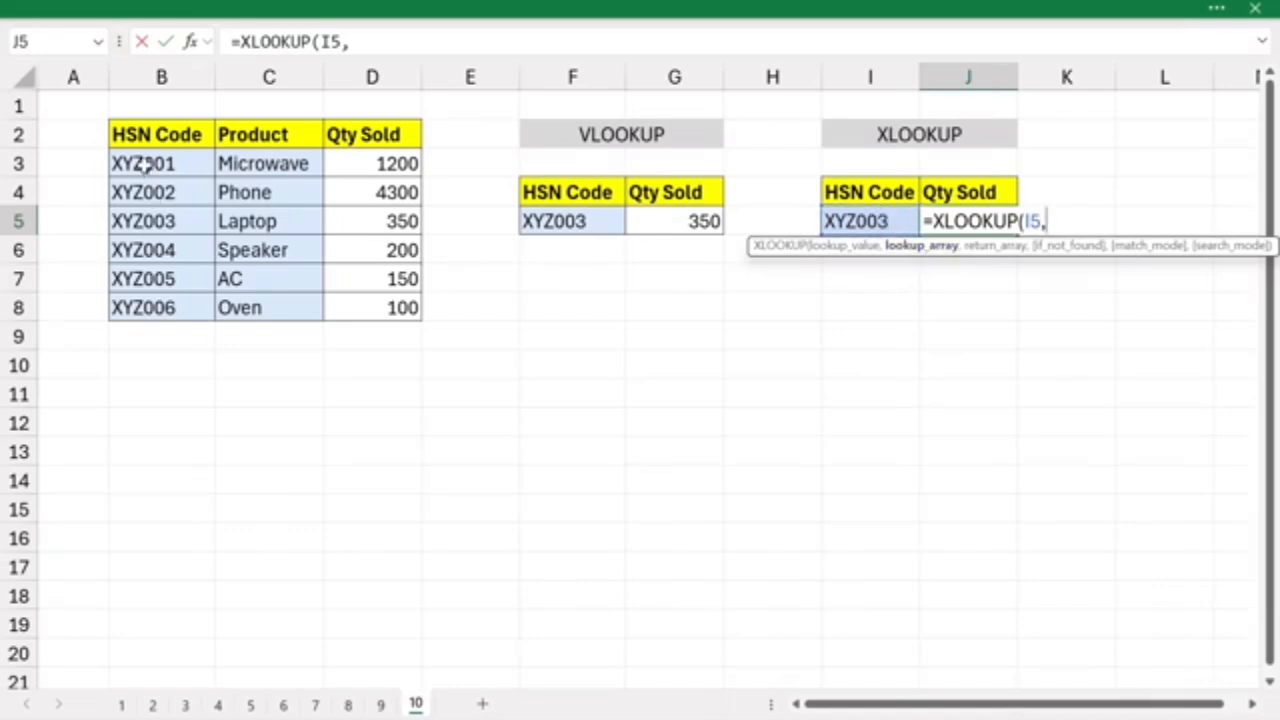
left_click_drag(146, 168, 158, 300)
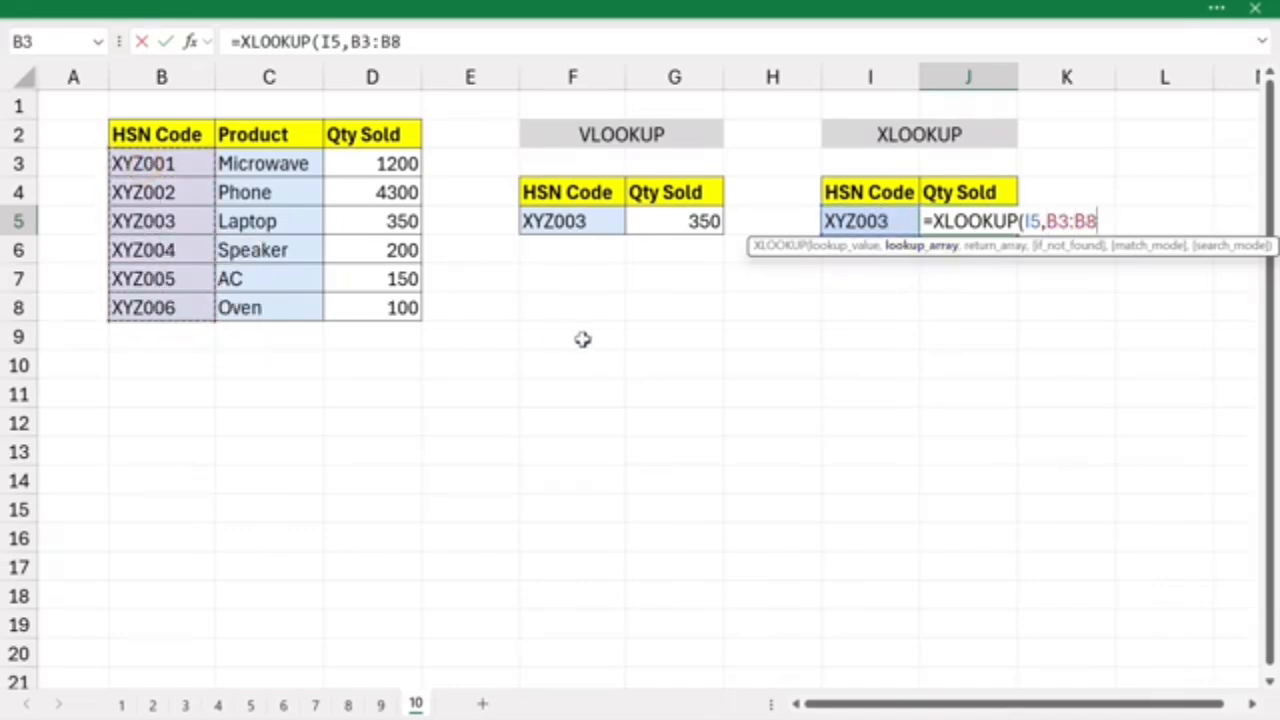
type(",")
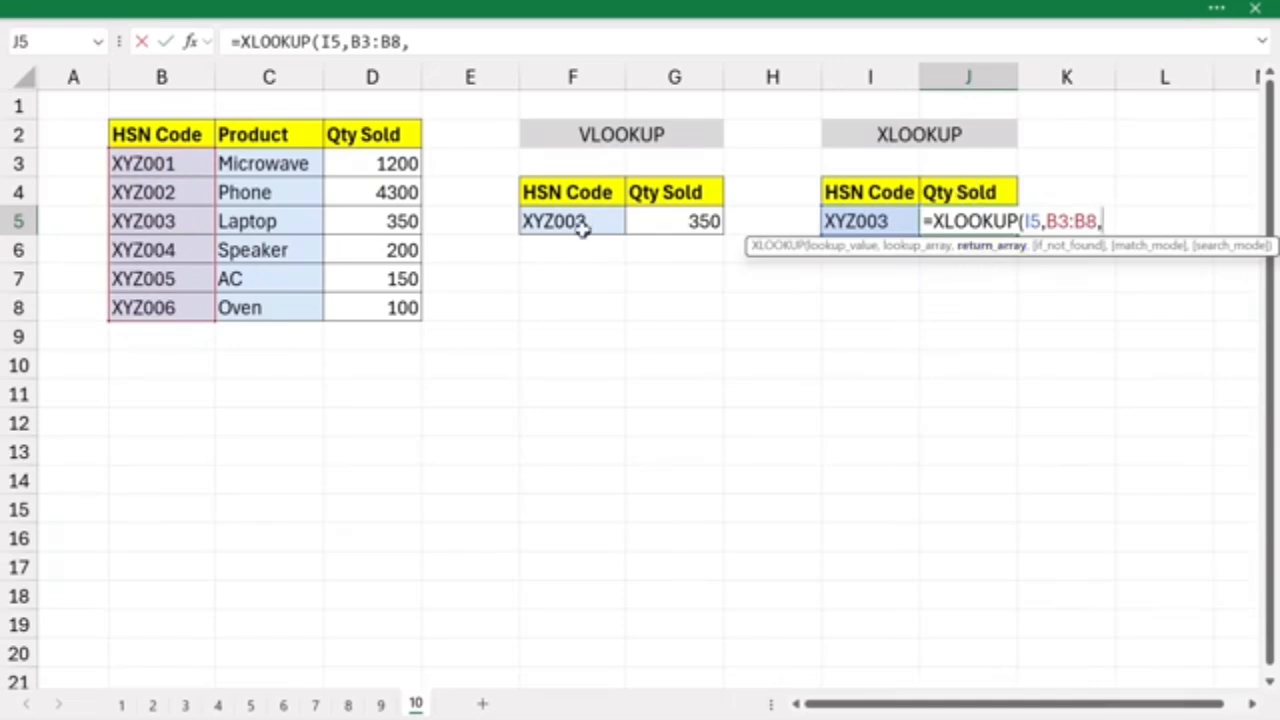
left_click_drag(354, 163, 371, 306)
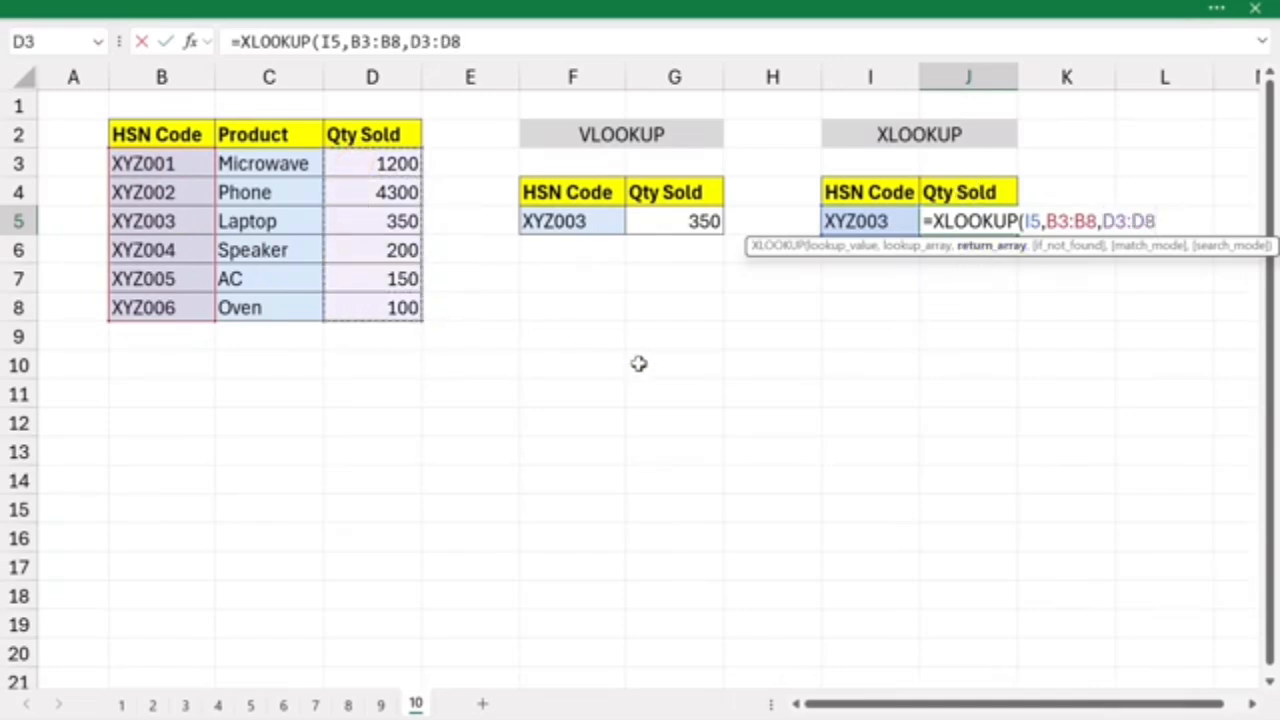
type(")")
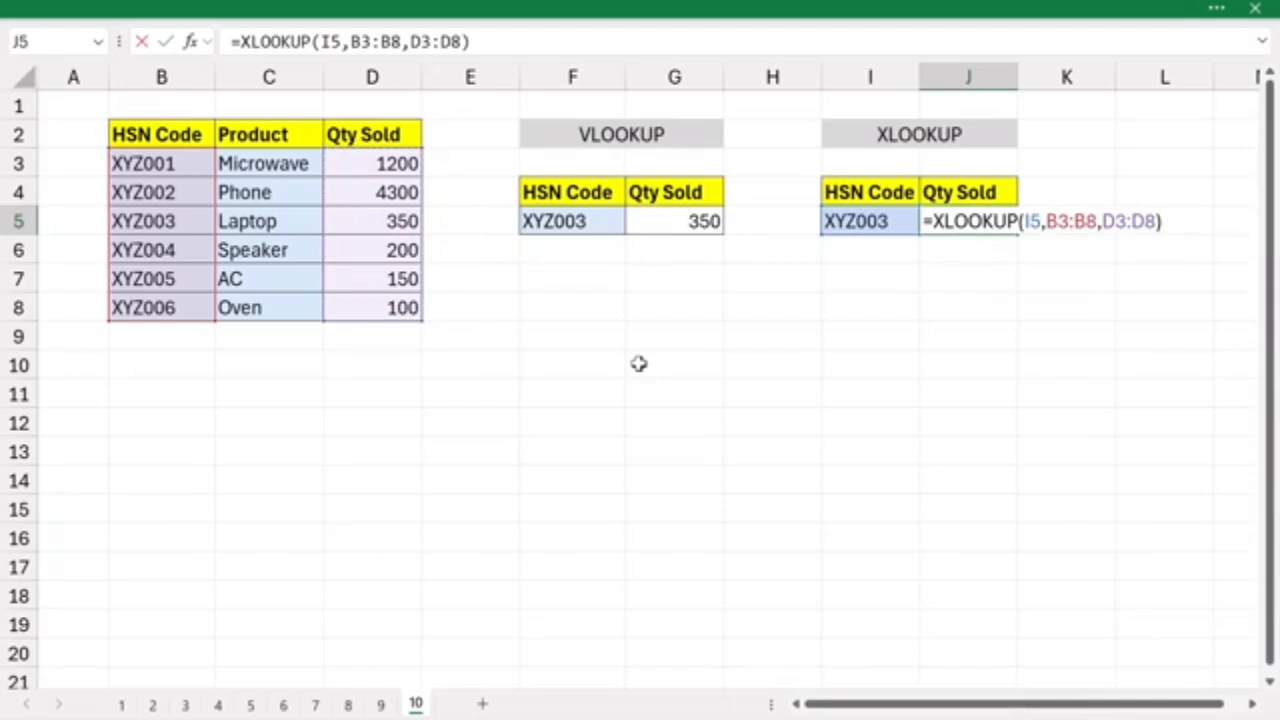
key("Return")
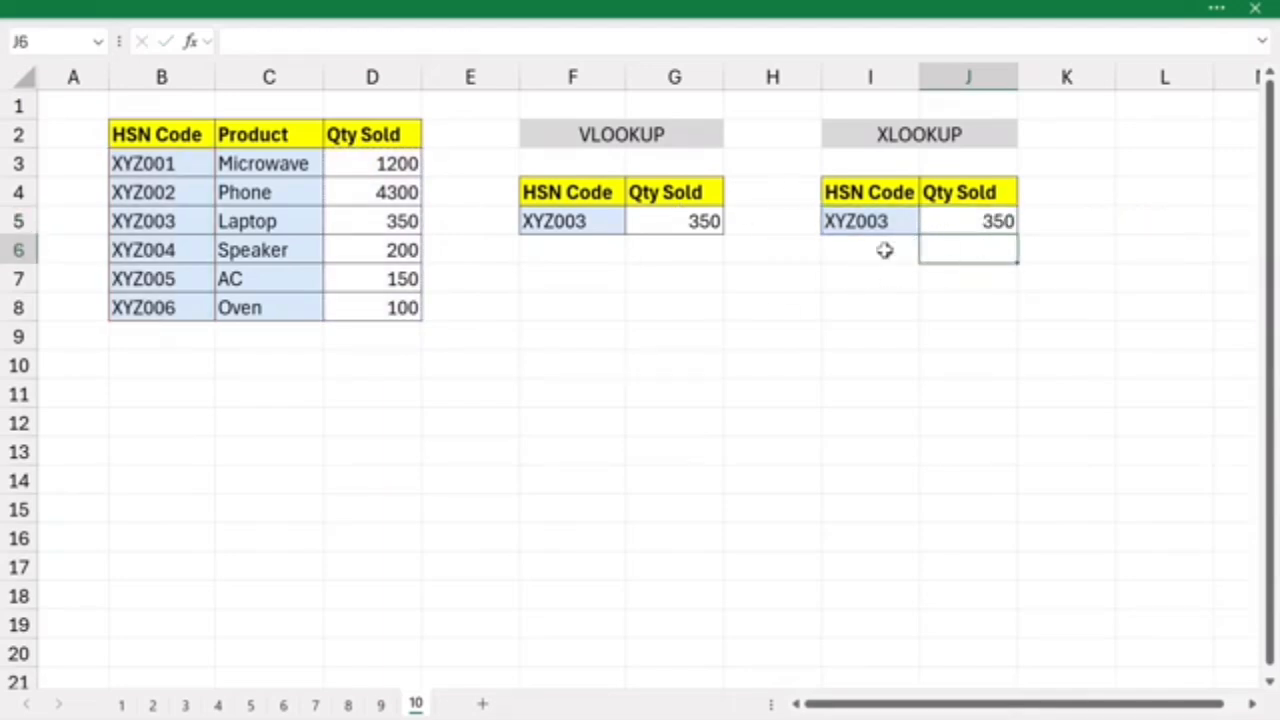
- Change the HSN code to XYZ004 in both lookup cells, F5 for VLOOKUP and I5 for XLOOKUP
double_click(583, 221)
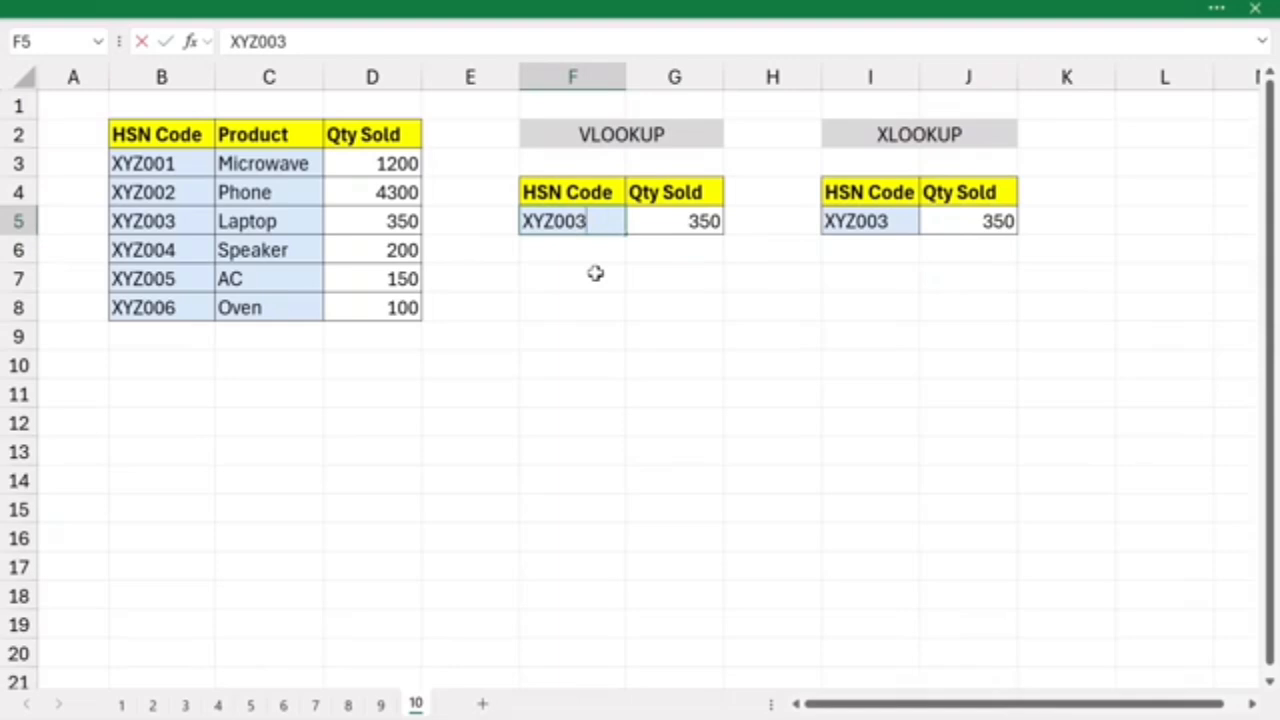
type("4")
key("Return")
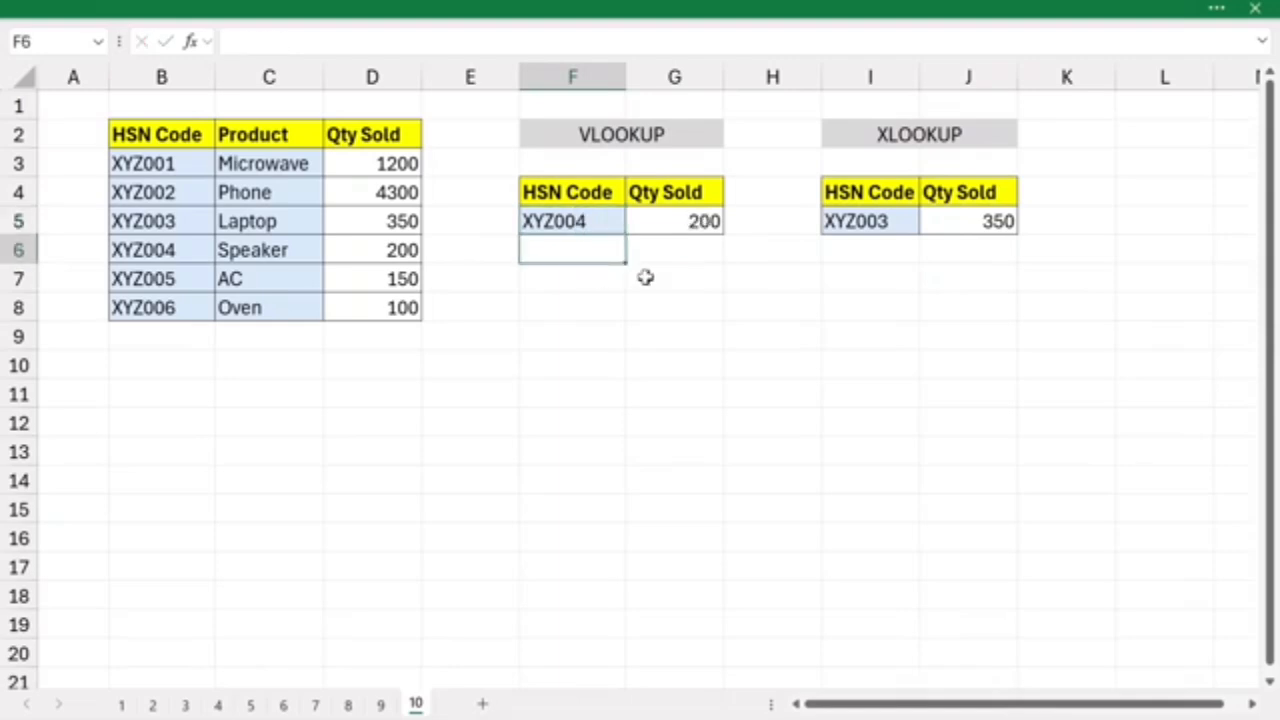
double_click(855, 225)
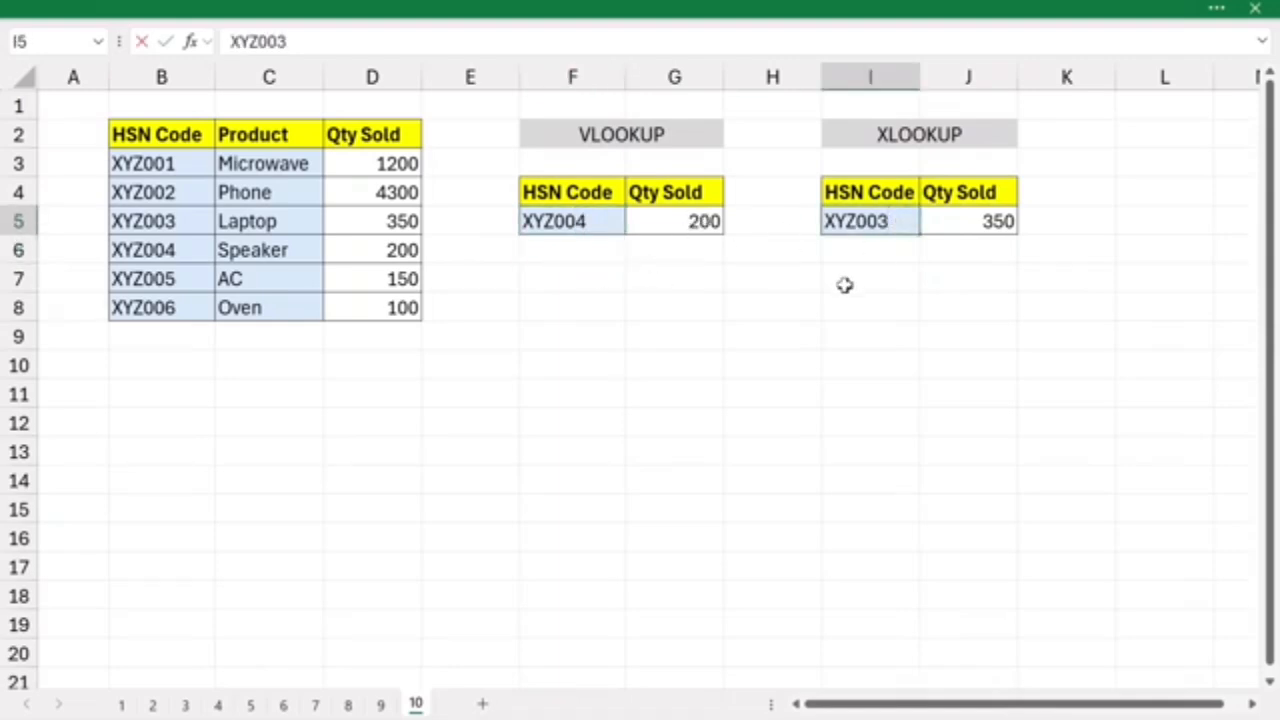
type("4")
key("Return")
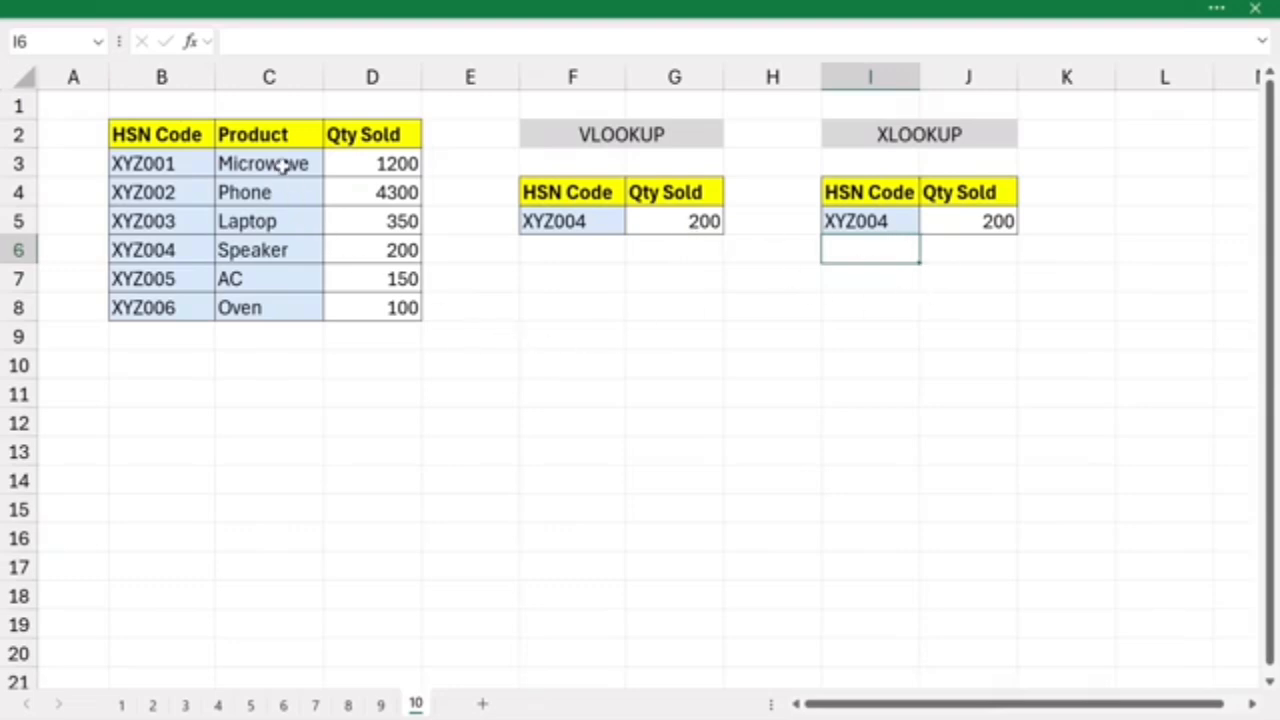
- Insert a blank column between the HSN Code and Product columns of the sales table
left_click(284, 80)
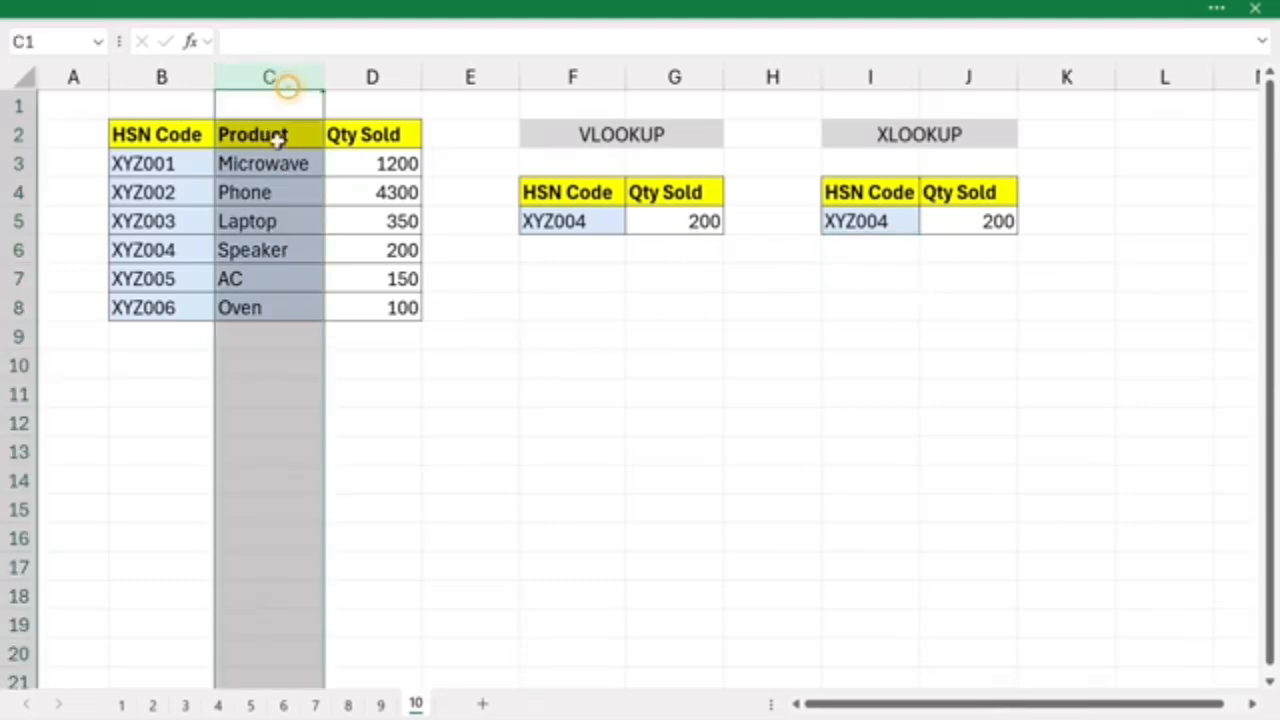
right_click(272, 77)
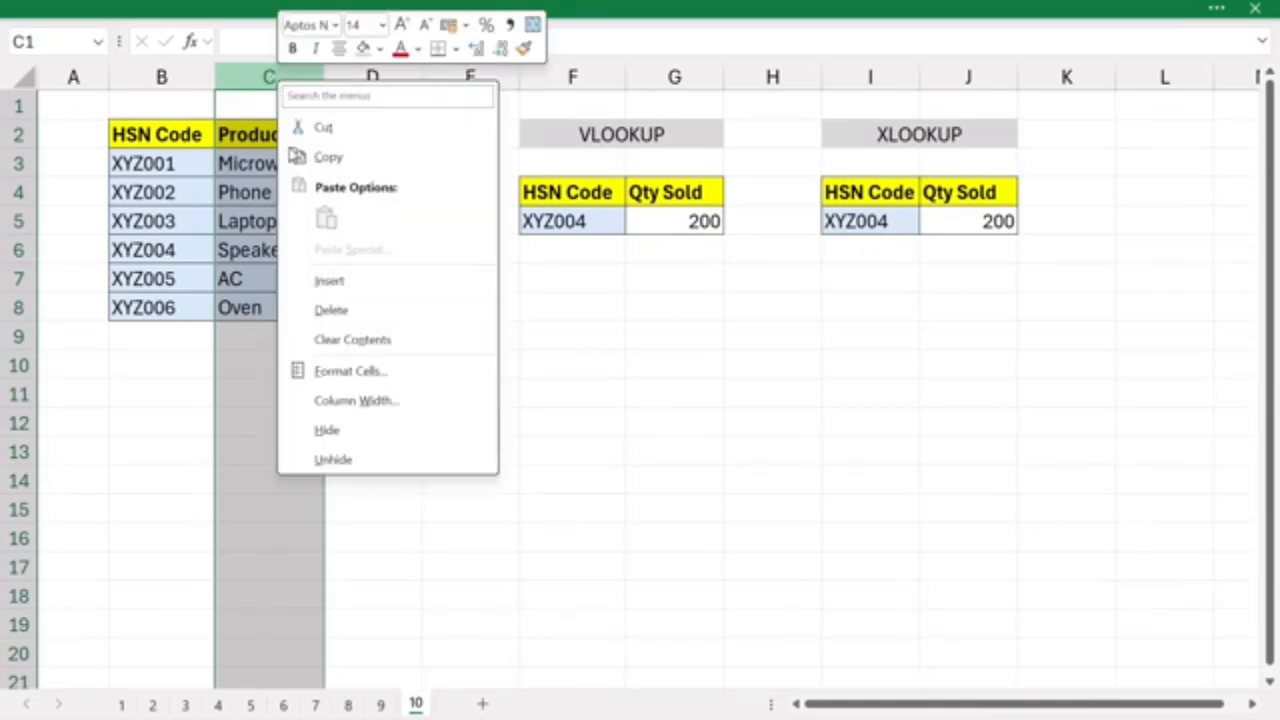
left_click(330, 281)
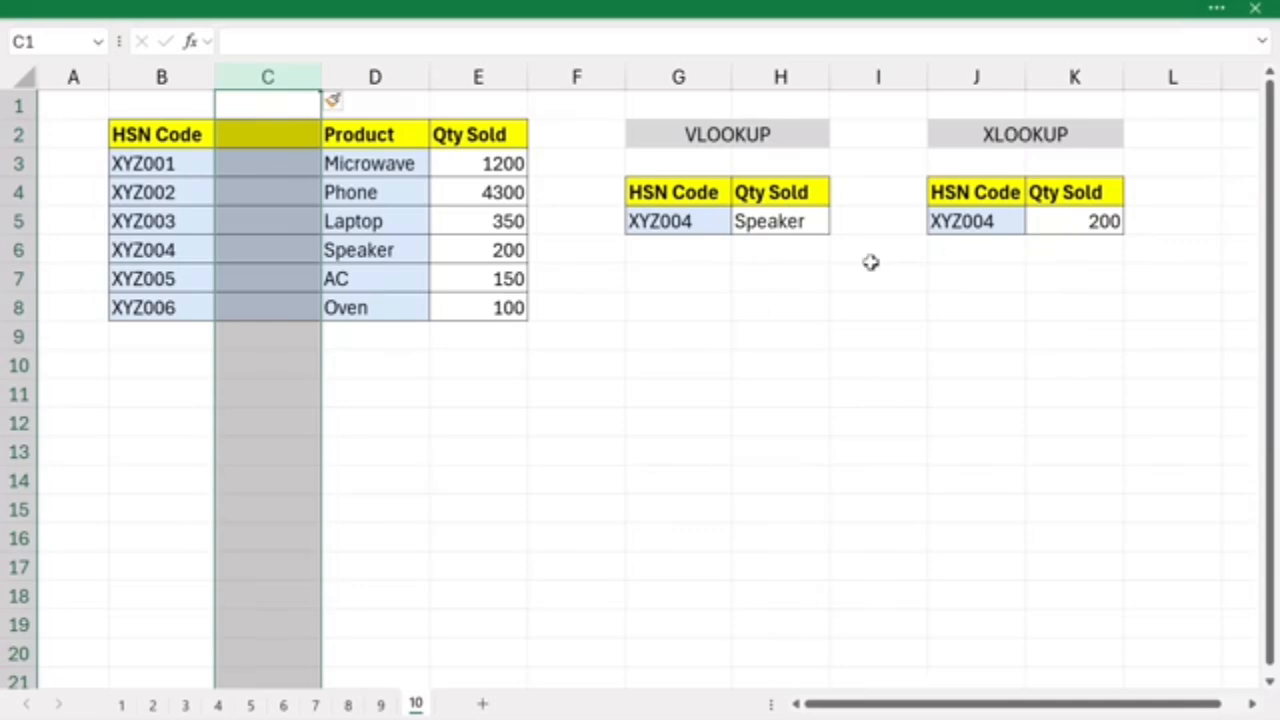
- Examine the column index argument of the VLOOKUP formula in H5 against the widened table, leaving the formula as it is
double_click(790, 224)
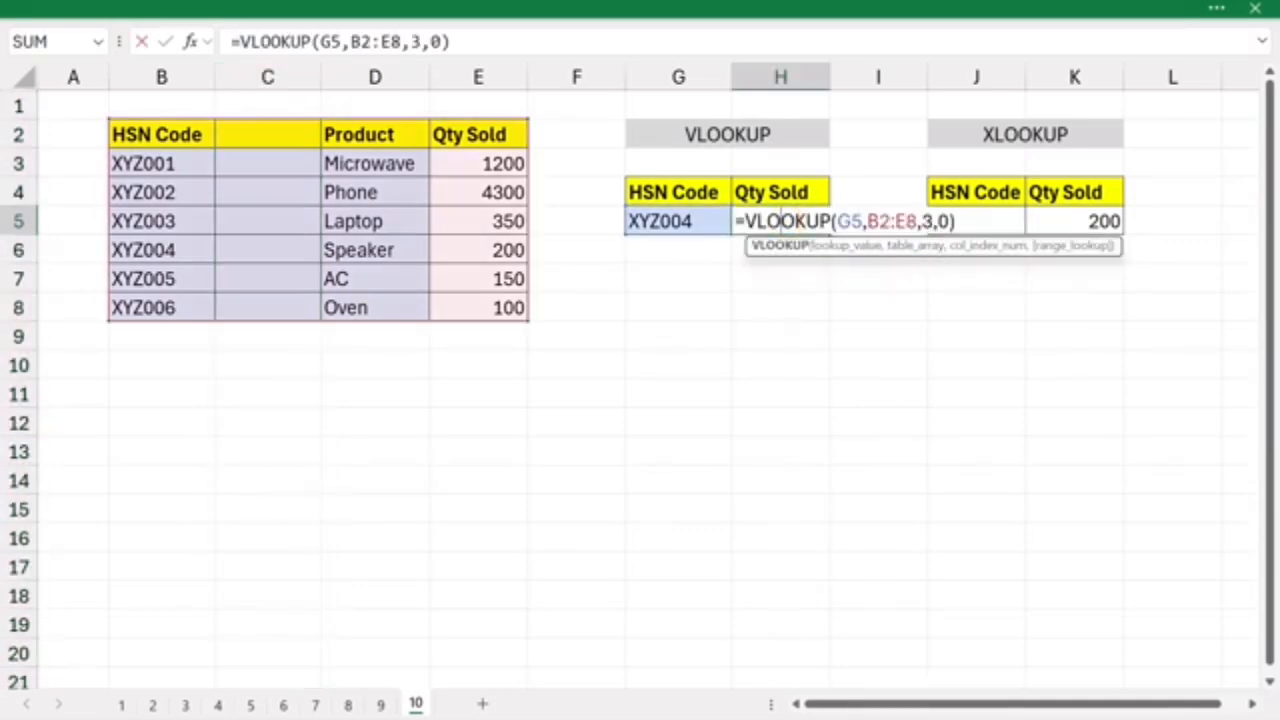
double_click(924, 221)
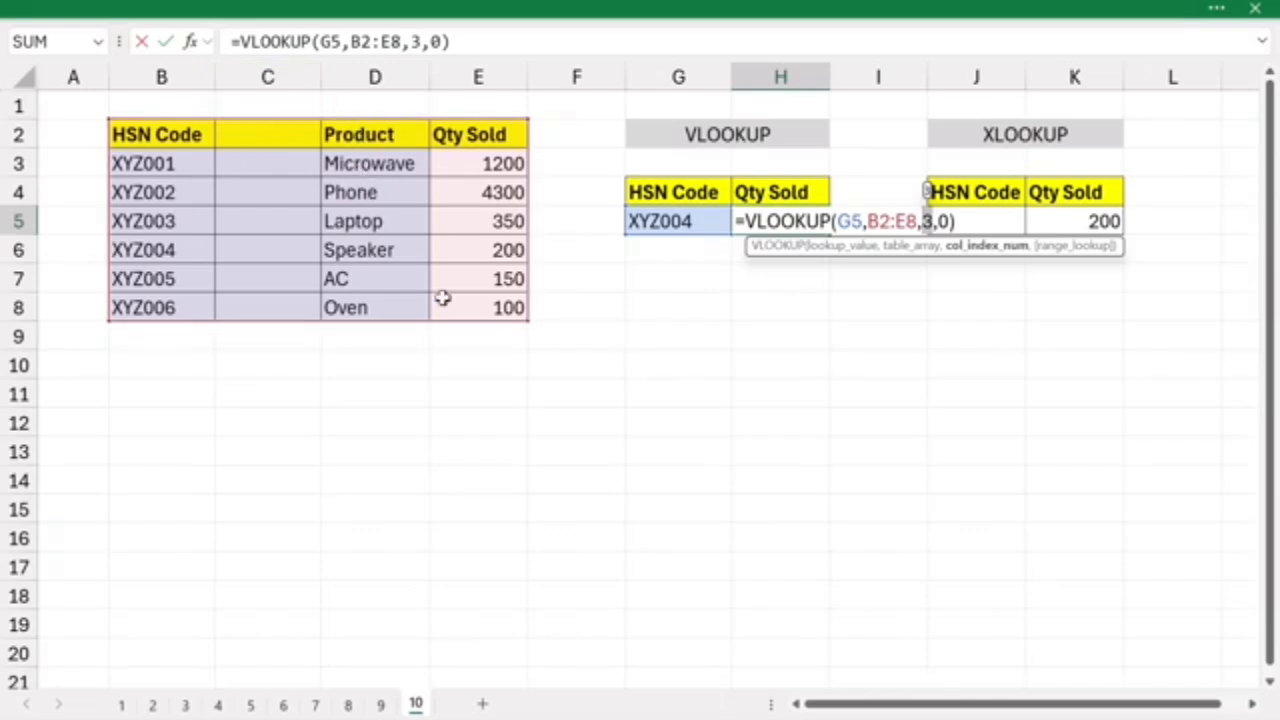
key("ctrl+Return")
- Insert a second blank column at column C, directly after the HSN Code column
right_click(312, 78)
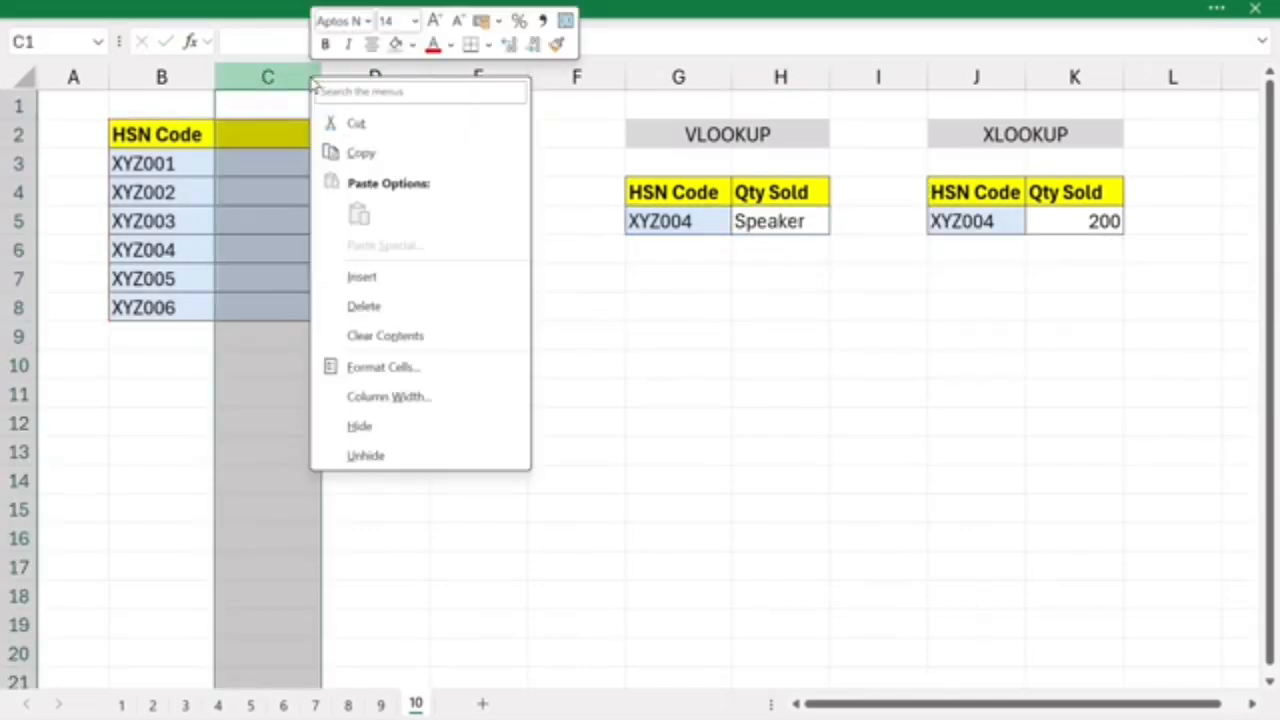
left_click(370, 280)
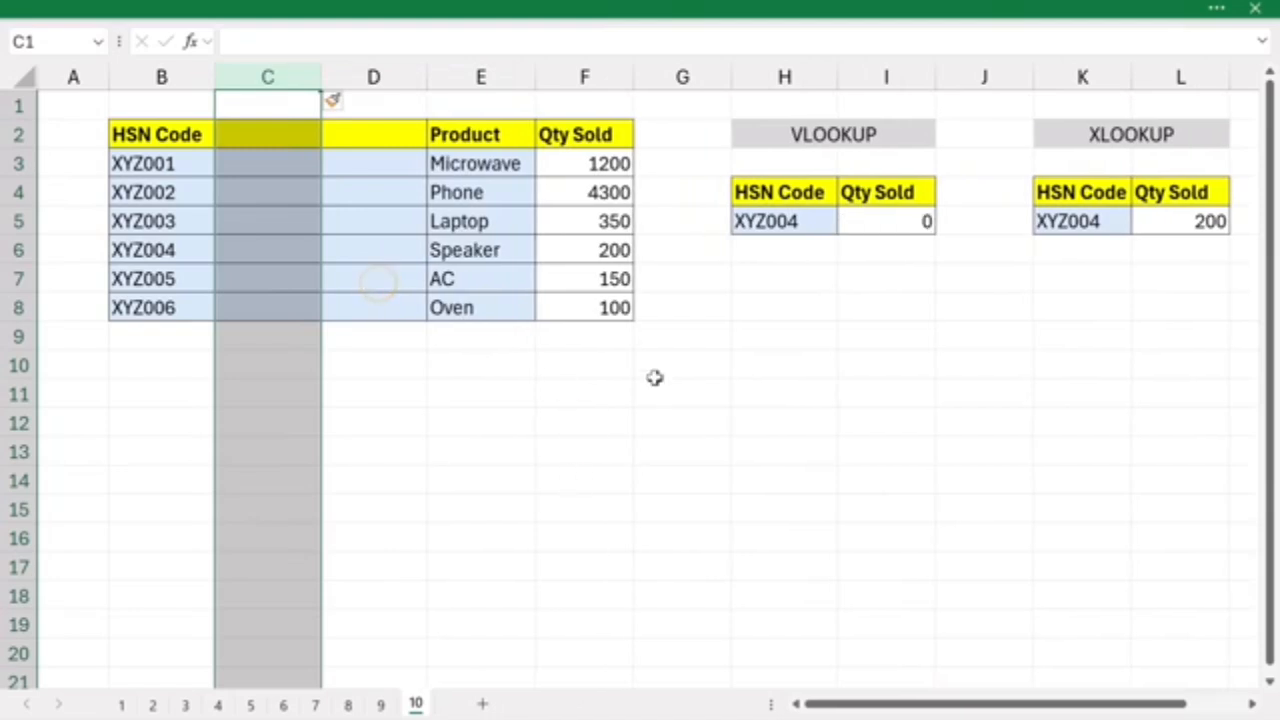
- Compare the ranges and arguments of the VLOOKUP formula in I5 with those of the XLOOKUP formula in L5, keeping both formulas
left_click(872, 221)
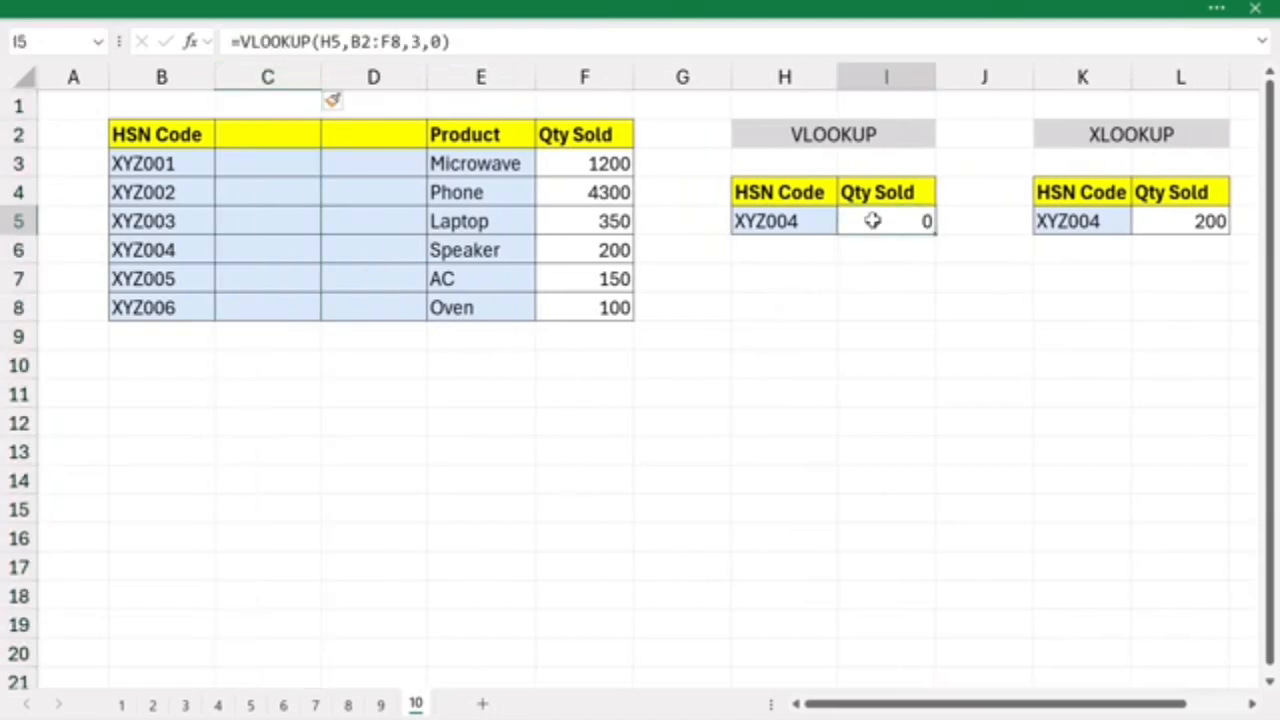
double_click(872, 221)
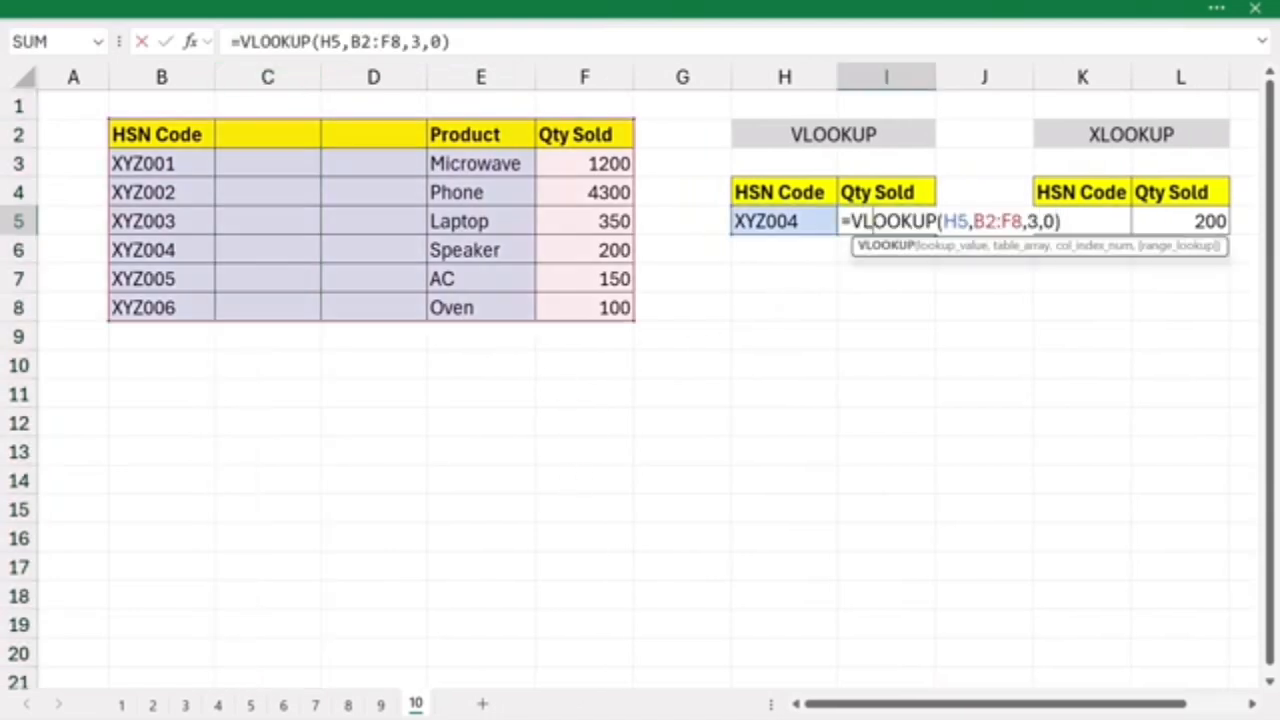
left_click(354, 272)
left_click(398, 446)
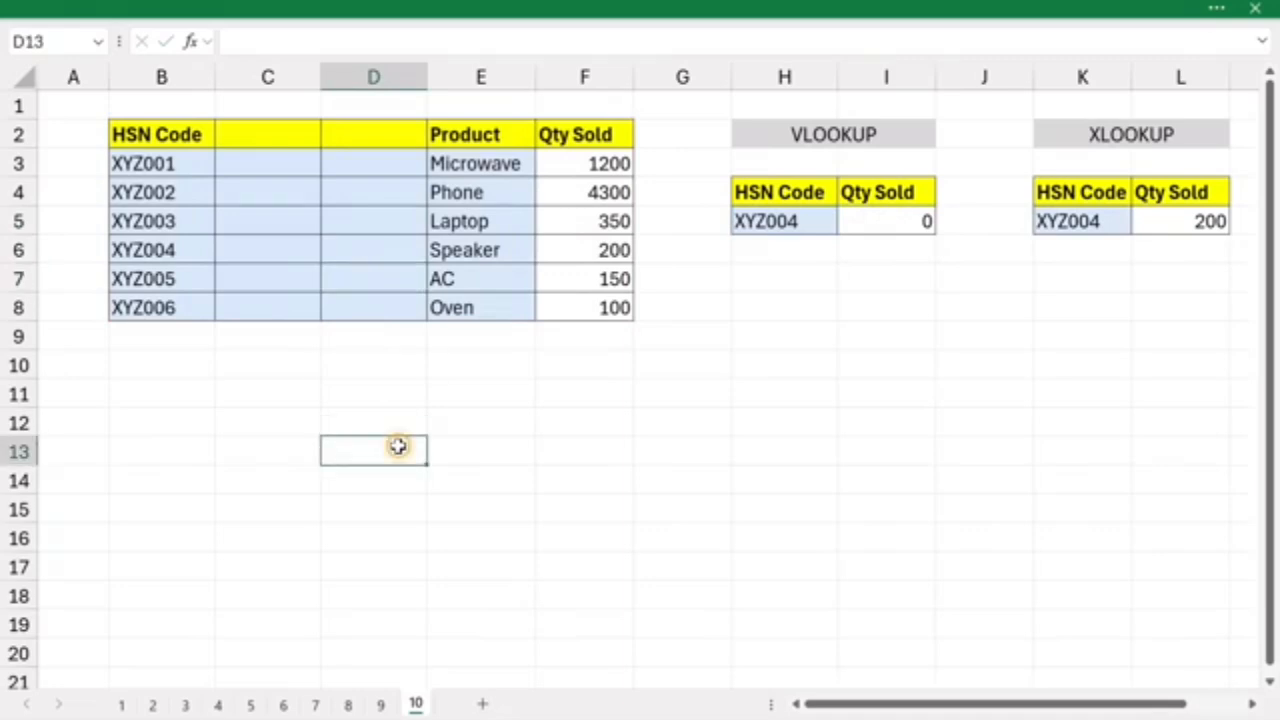
key("ctrl+z")
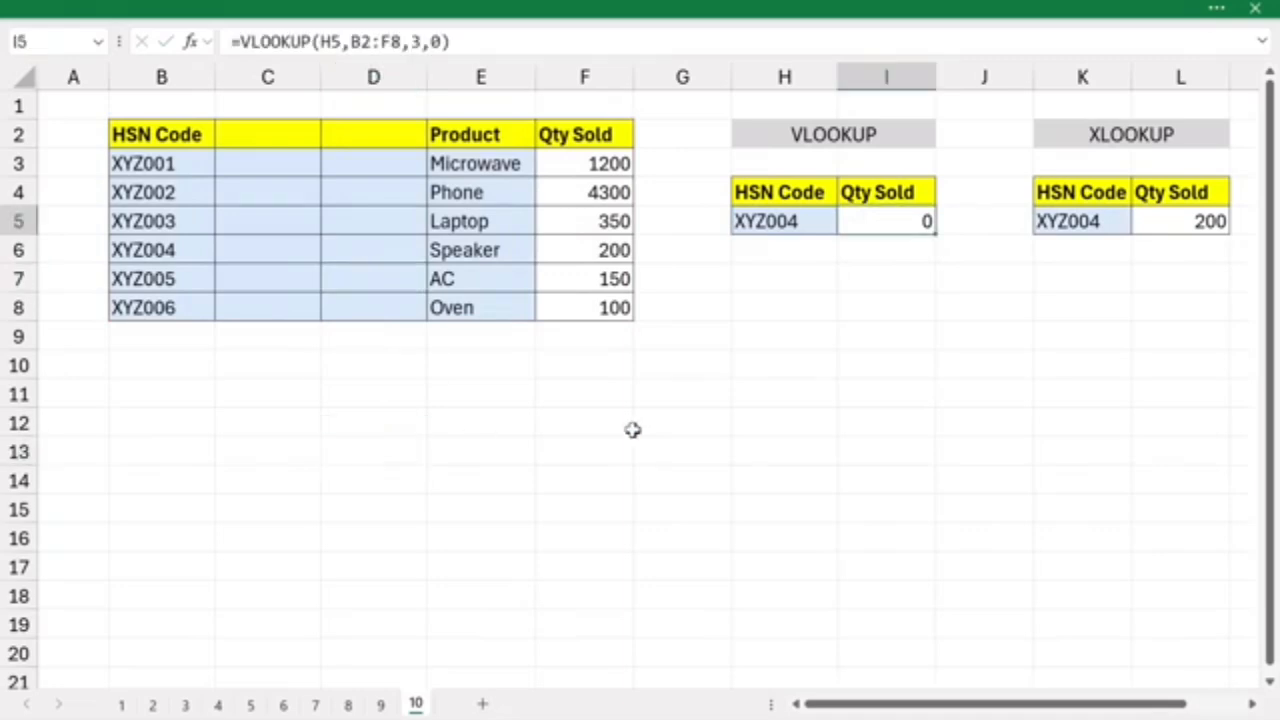
double_click(1150, 221)
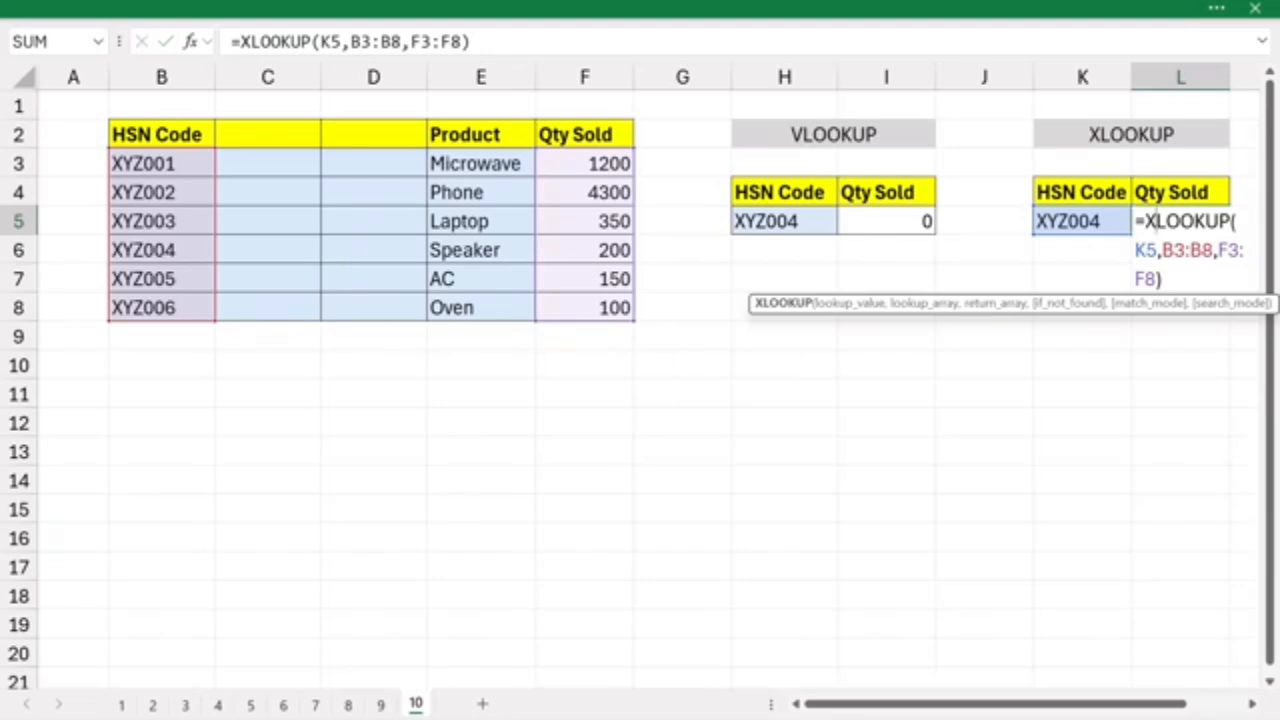
key("ctrl+Return")
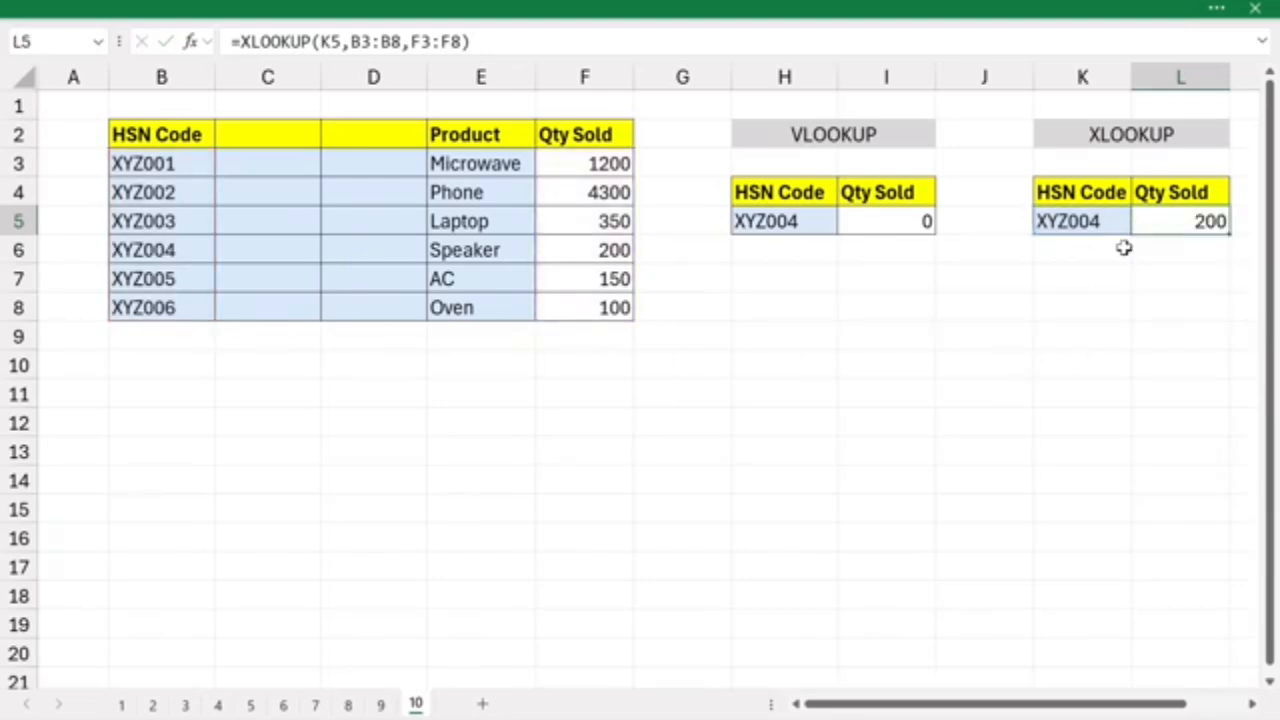